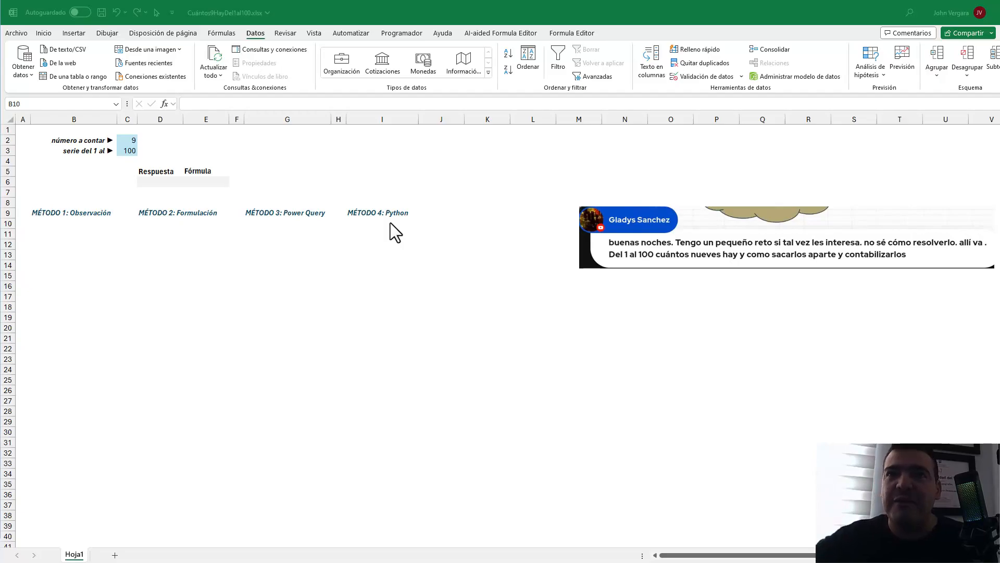
Enter the starting value 1 in cell B10 under the MÉTODO 1: Observación heading
click(73, 223)
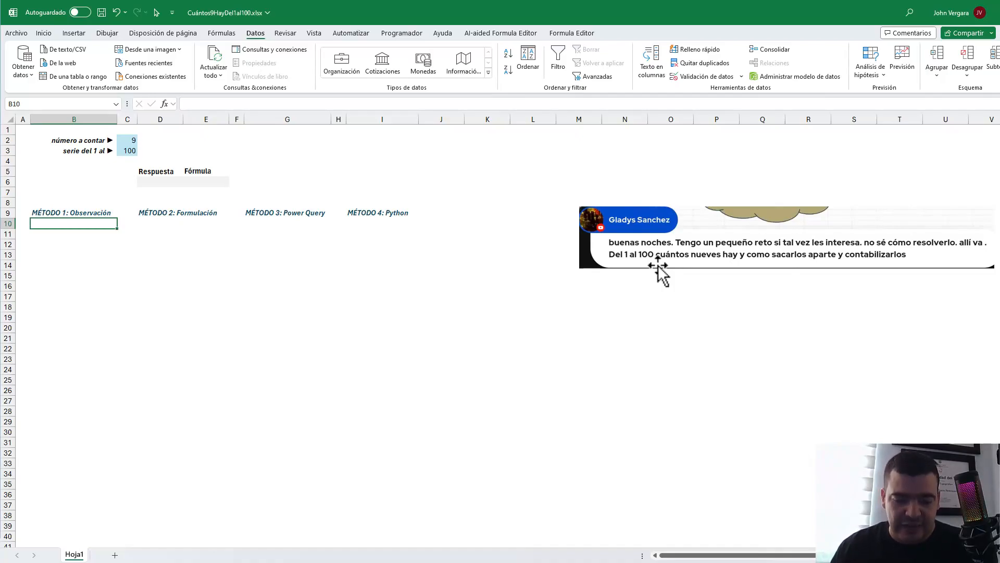
text(1)
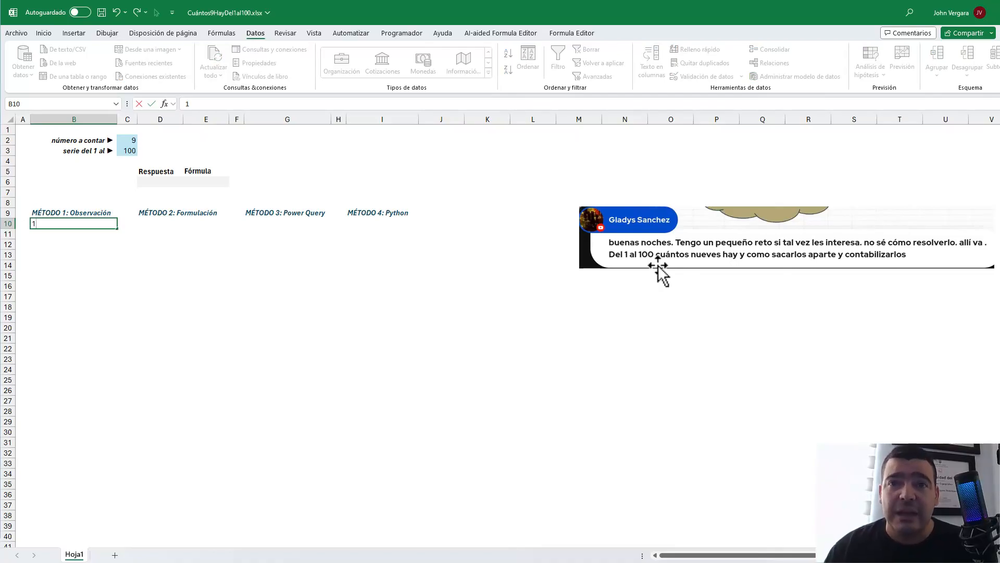
key(ctrl+Return)
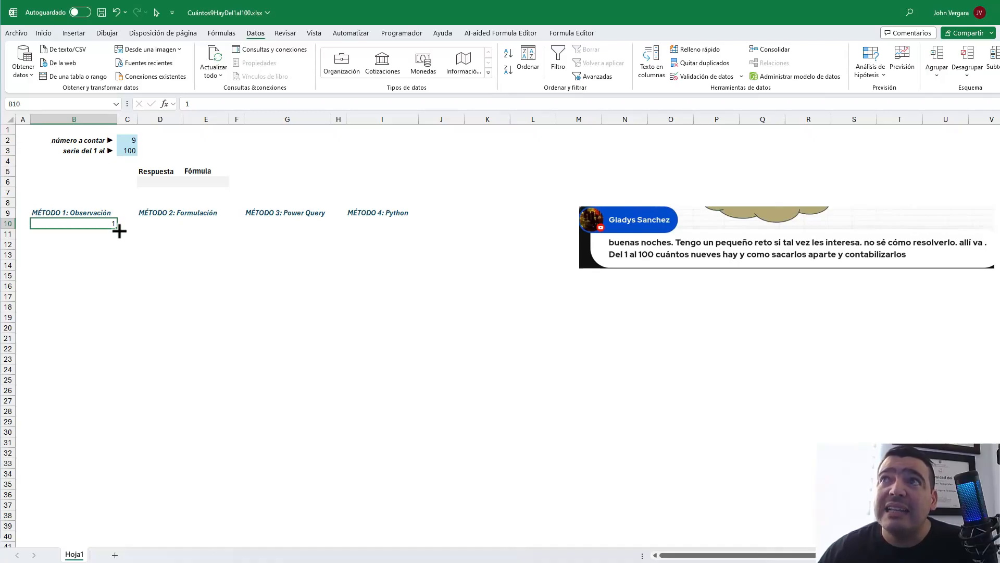
Fill a linear series down the column from B10 with an increment of 1 and a limit of 100, and check where it ends
mouse_move(119, 229)
mouse_down()
mouse_move(116, 240)
mouse_move(116, 228)
mouse_up()
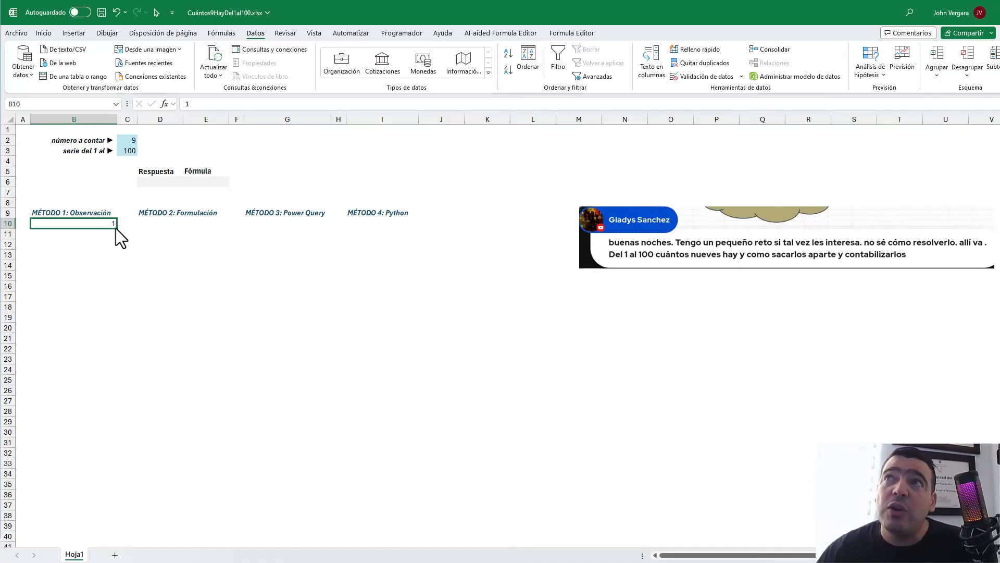
right_click(116, 228)
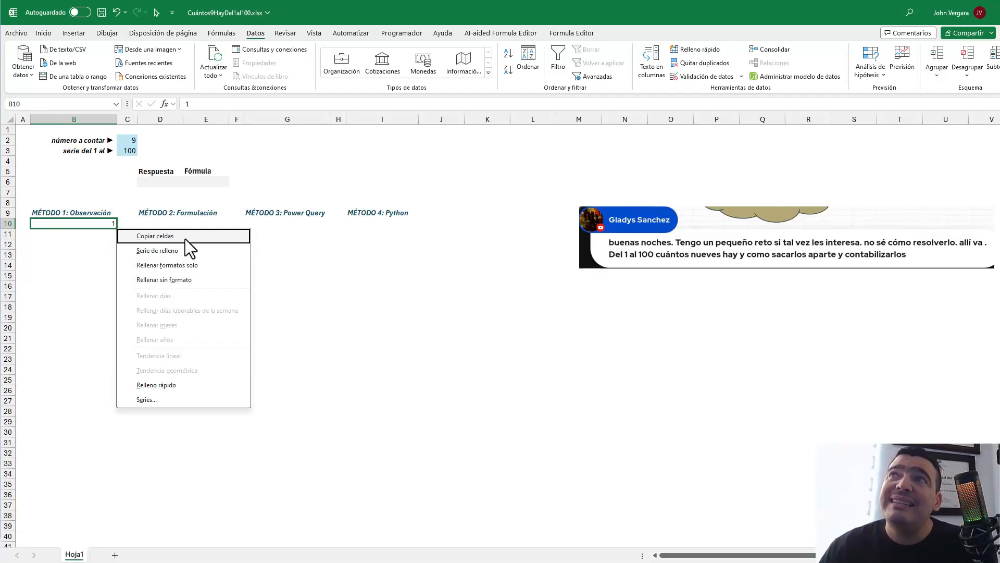
click(168, 404)
drag(510, 235, 217, 249)
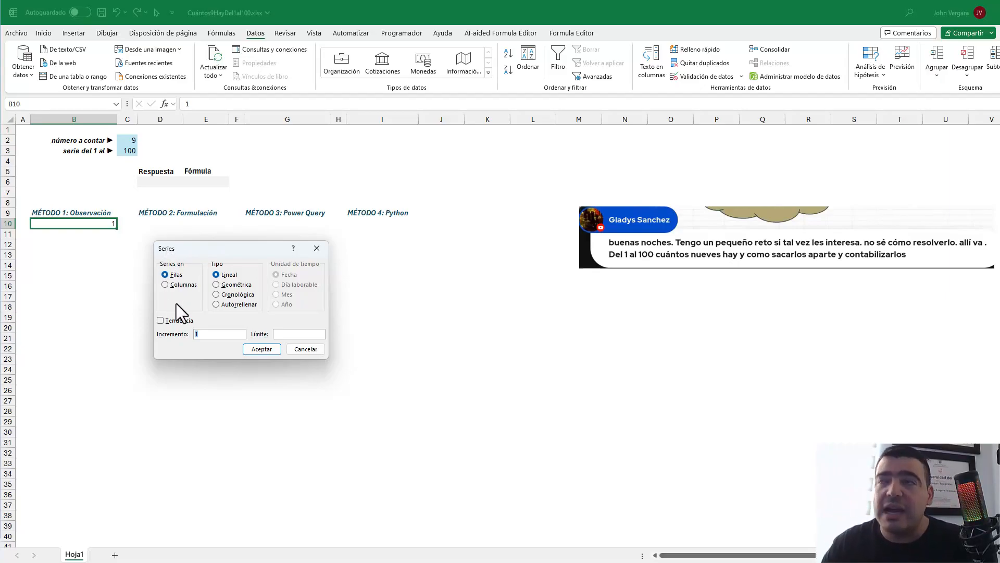
click(167, 284)
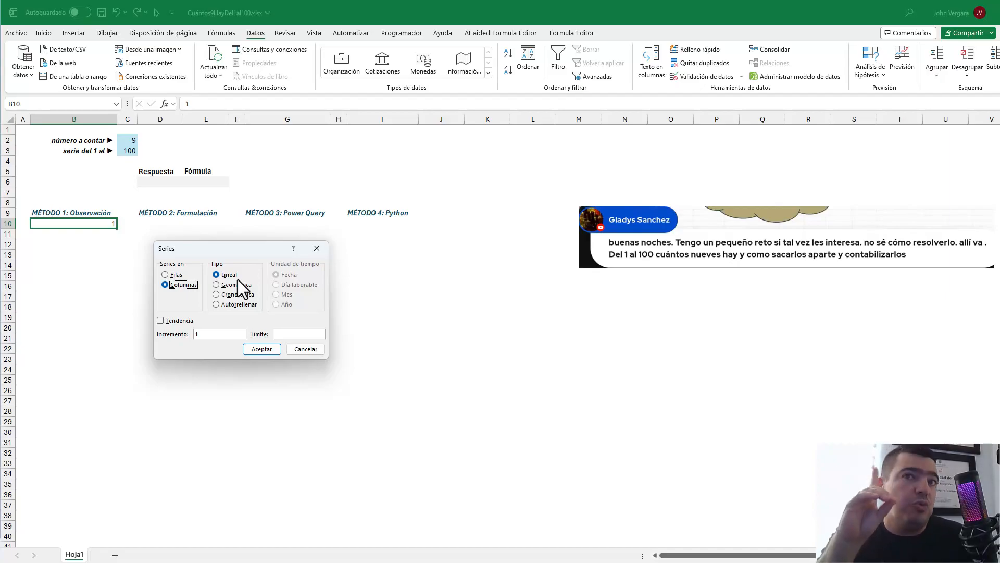
key(ctrl+2)
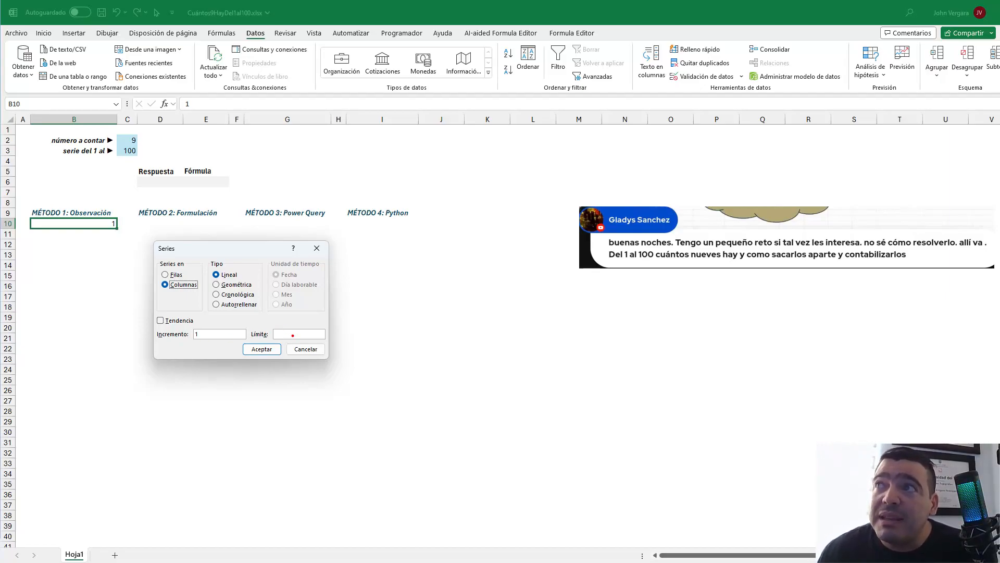
click(286, 334)
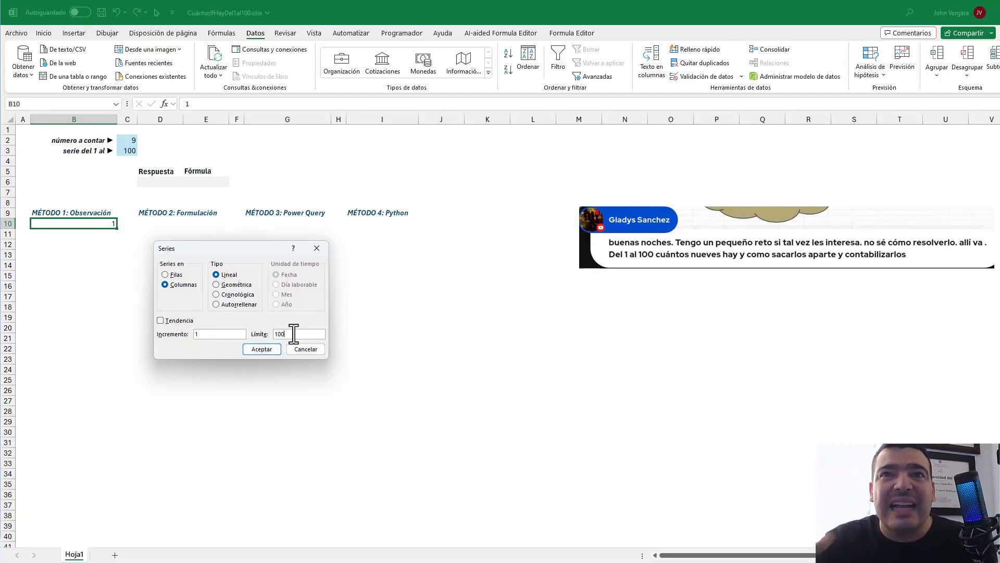
click(262, 350)
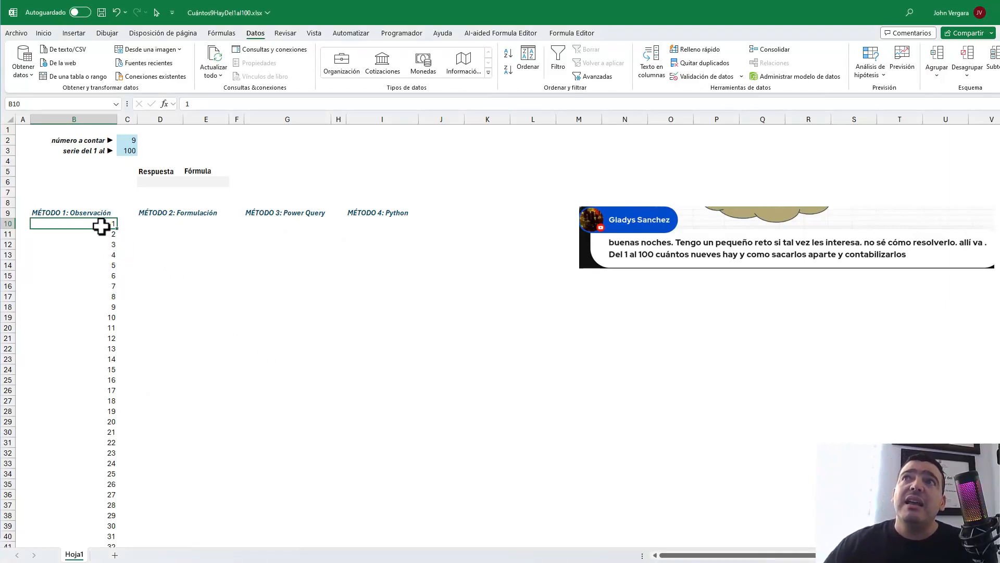
key(ctrl+Down)
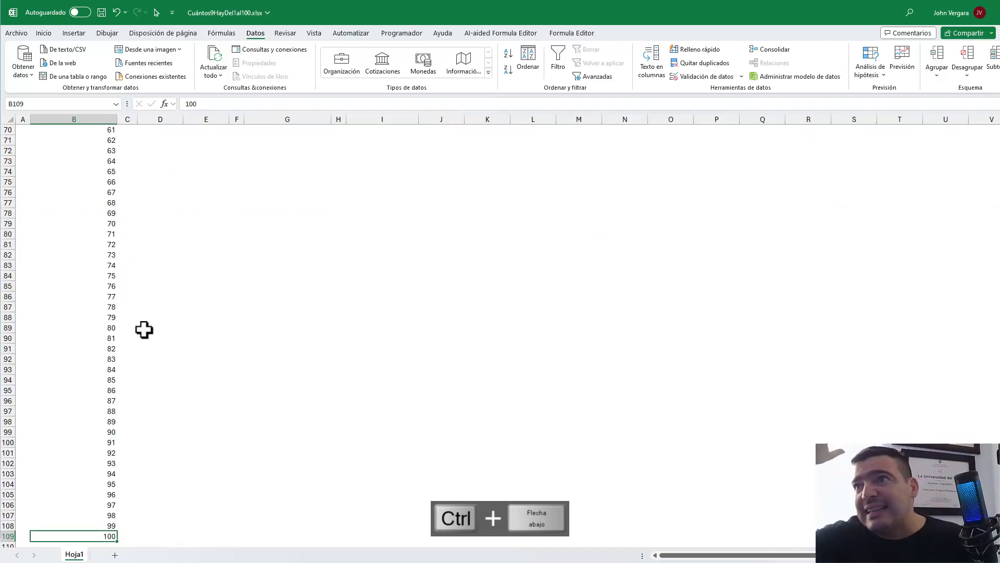
key(ctrl+Up)
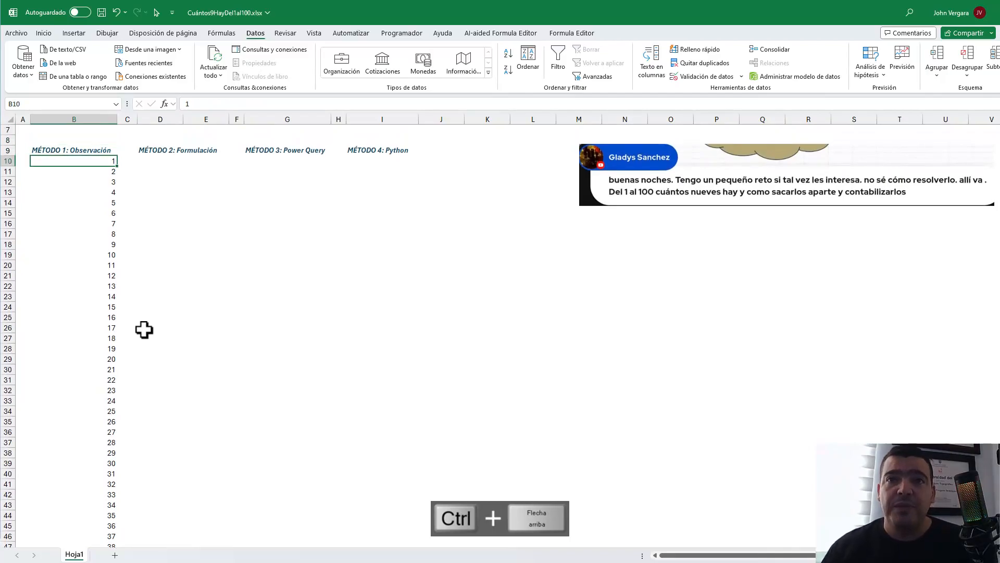
scroll(144, 329, up, 2)
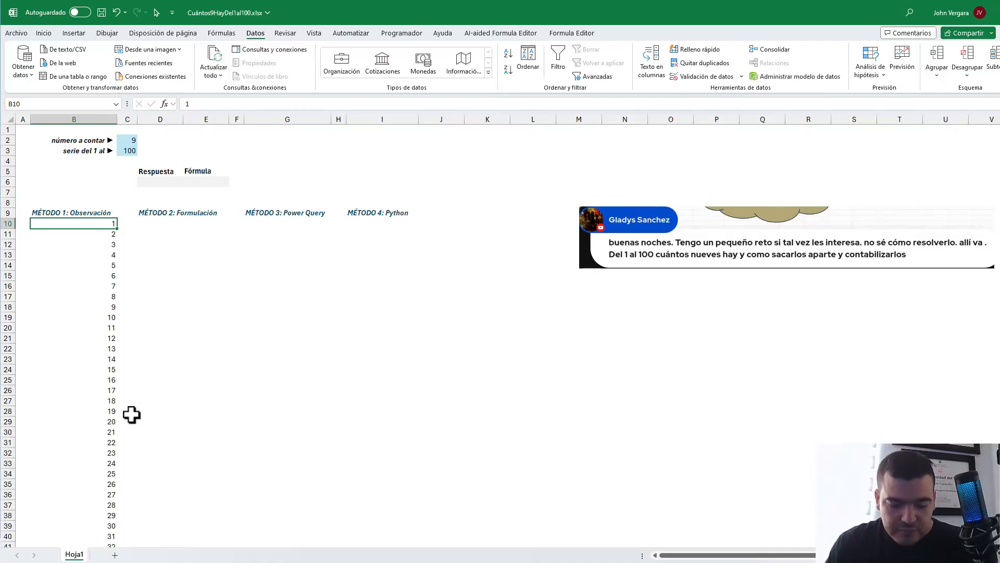
Add a filter to the number series in column B and show only values containing 9
key(ctrl+shift+l)
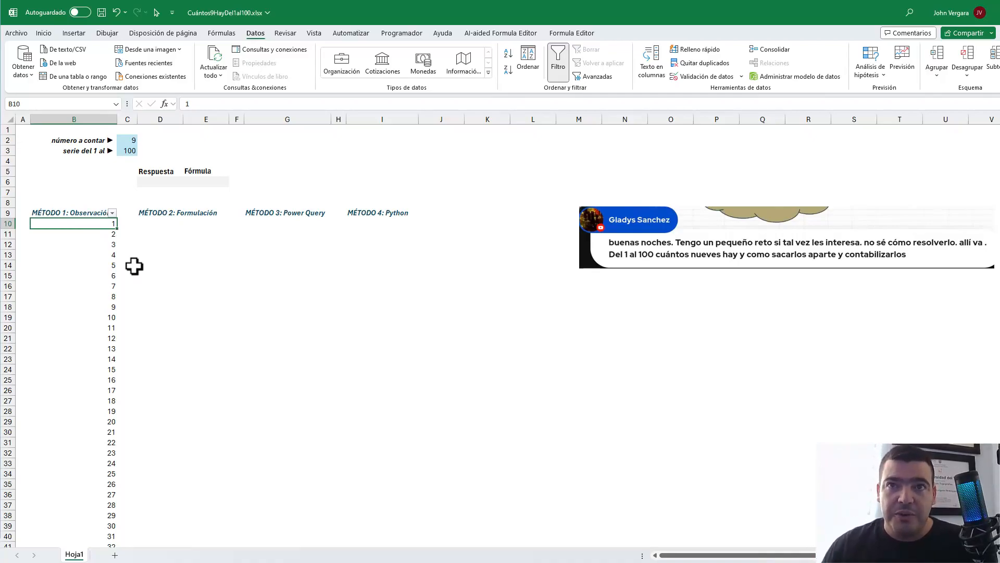
click(112, 214)
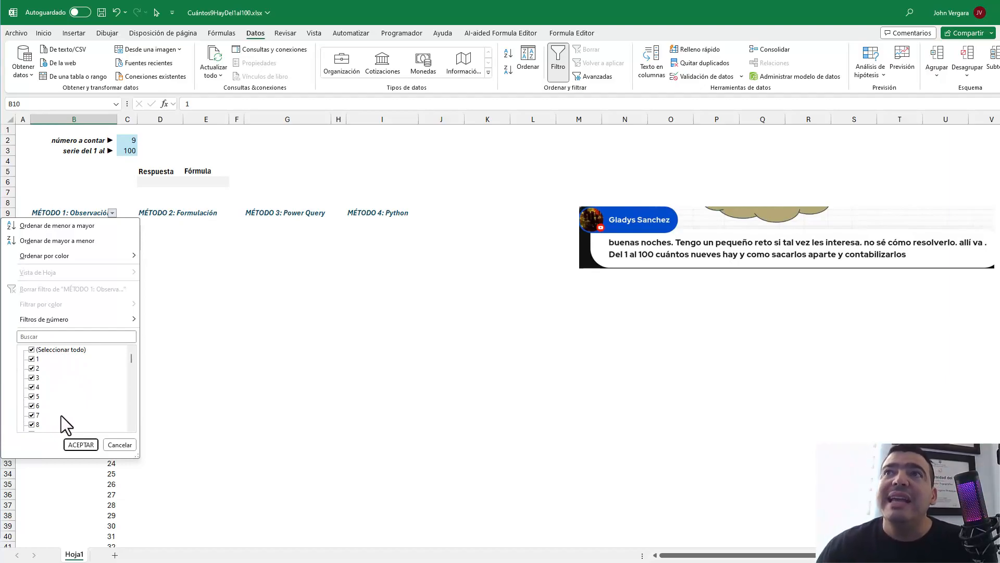
click(52, 337)
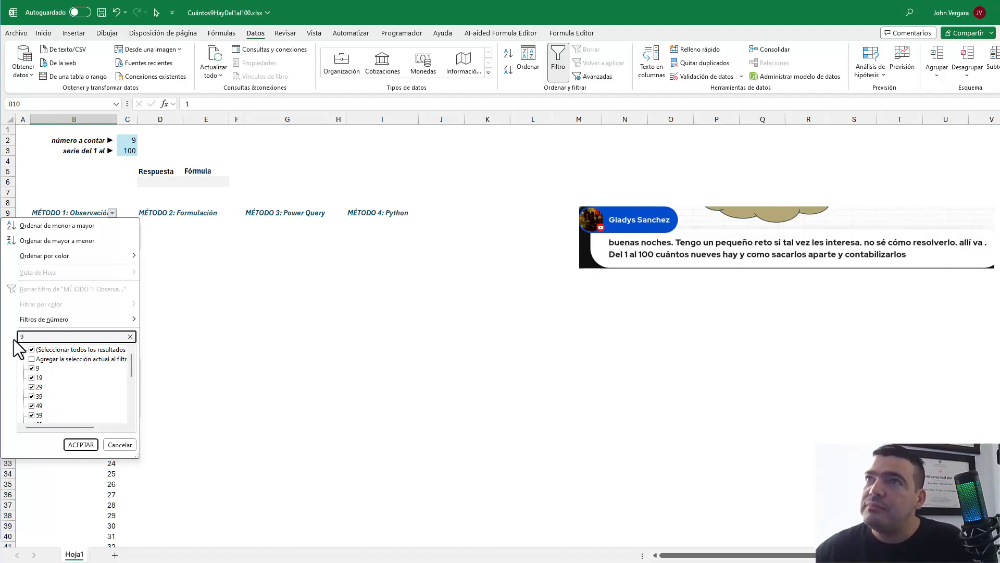
click(80, 445)
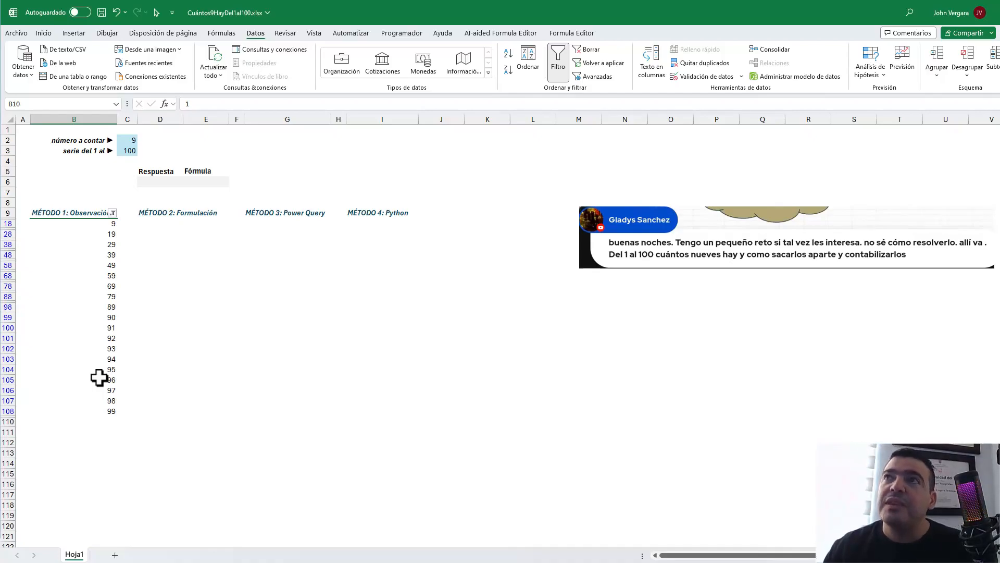
Copy the filtered numbers from column B and paste them in column K starting at K18
key(Down)
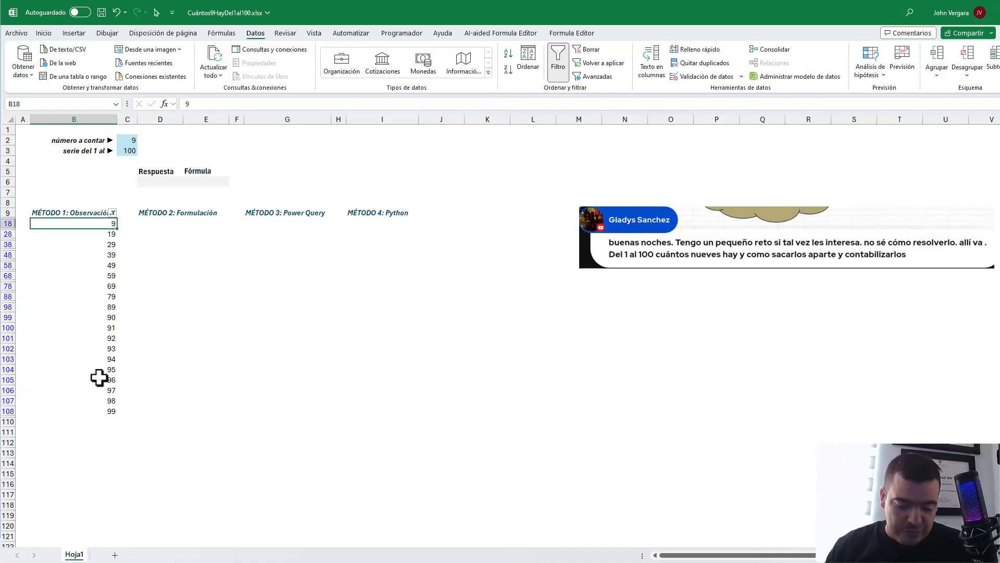
key(ctrl+shift+Down)
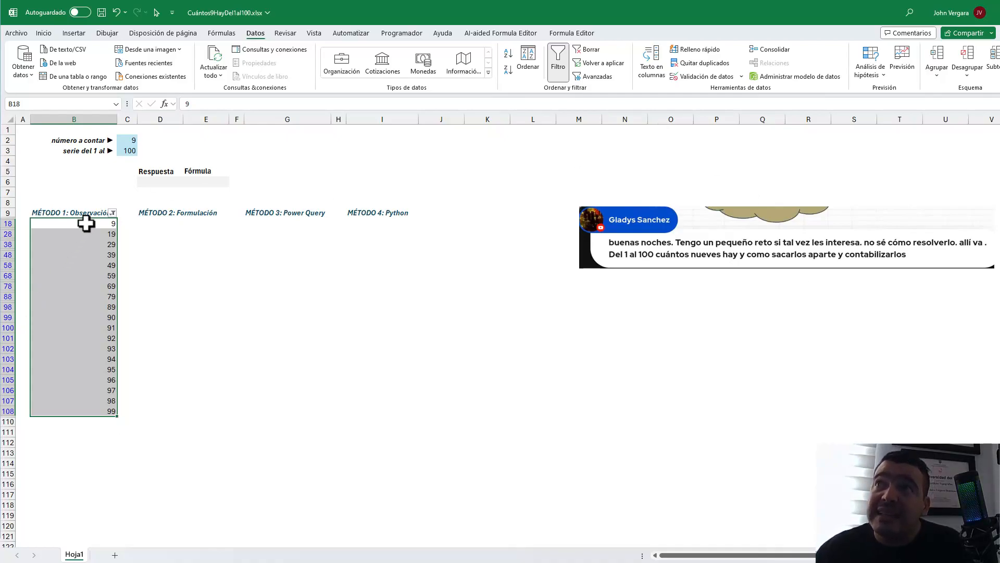
key(ctrl+c)
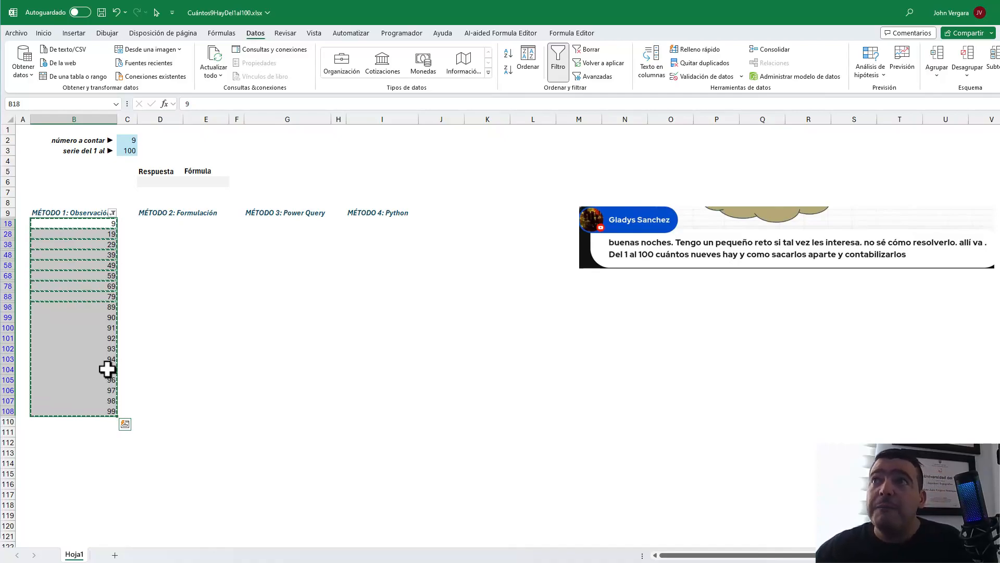
click(465, 225)
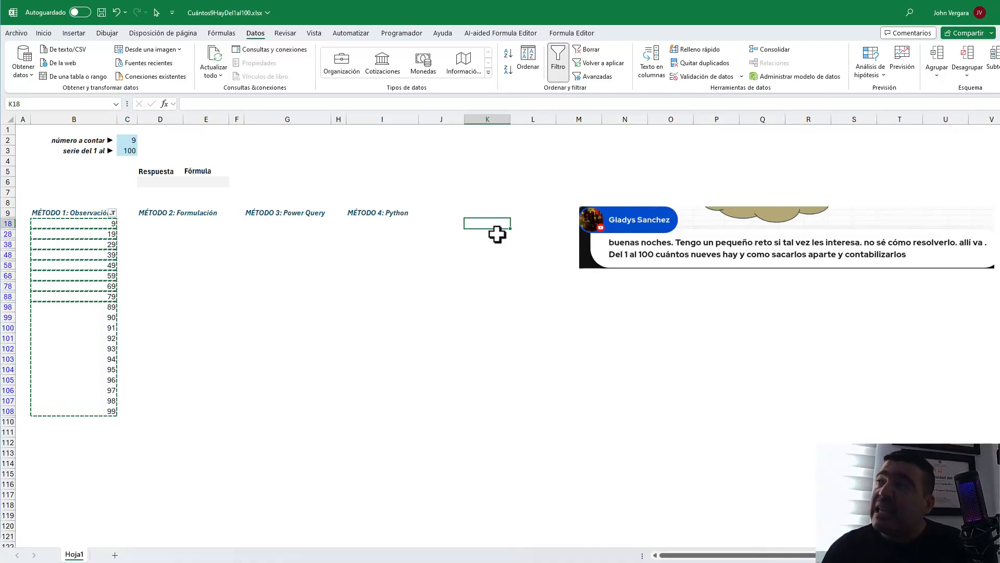
key(ctrl+v)
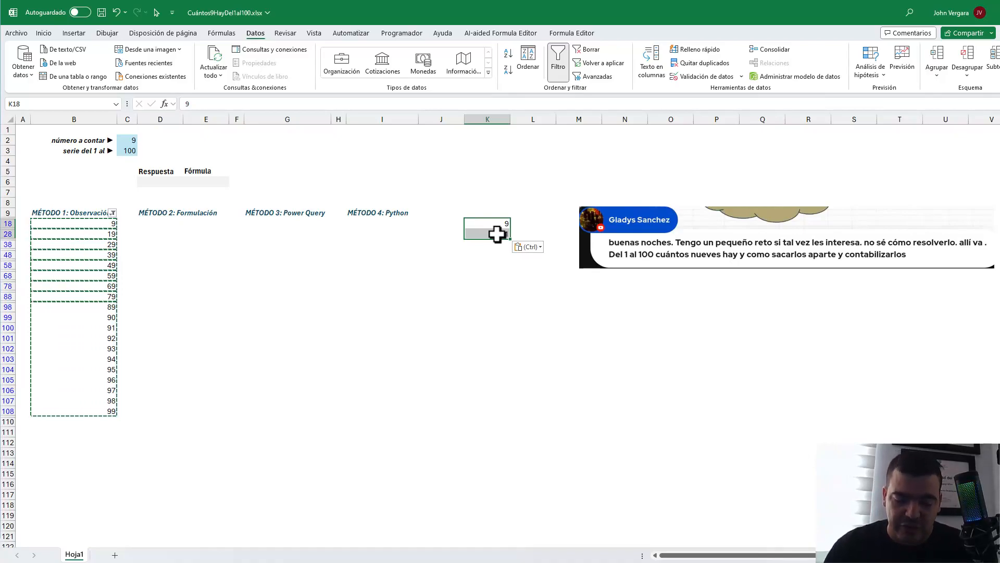
key(Escape)
click(505, 223)
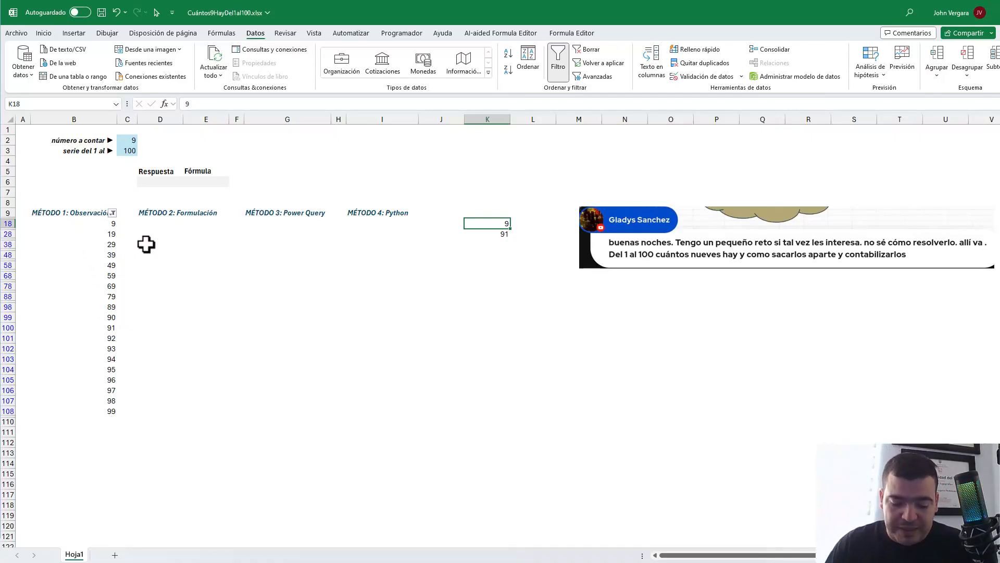
Remove the filter from the number series and move the extracted list in column K so it starts at K10
key(ctrl+shift+l)
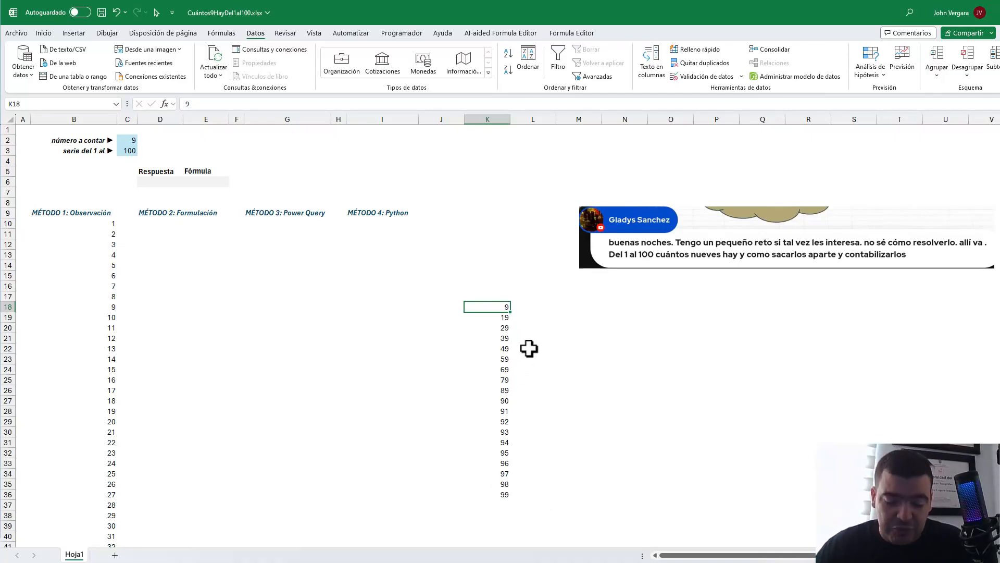
mouse_move(468, 286)
mouse_down()
mouse_move(533, 469)
mouse_move(534, 512)
mouse_up()
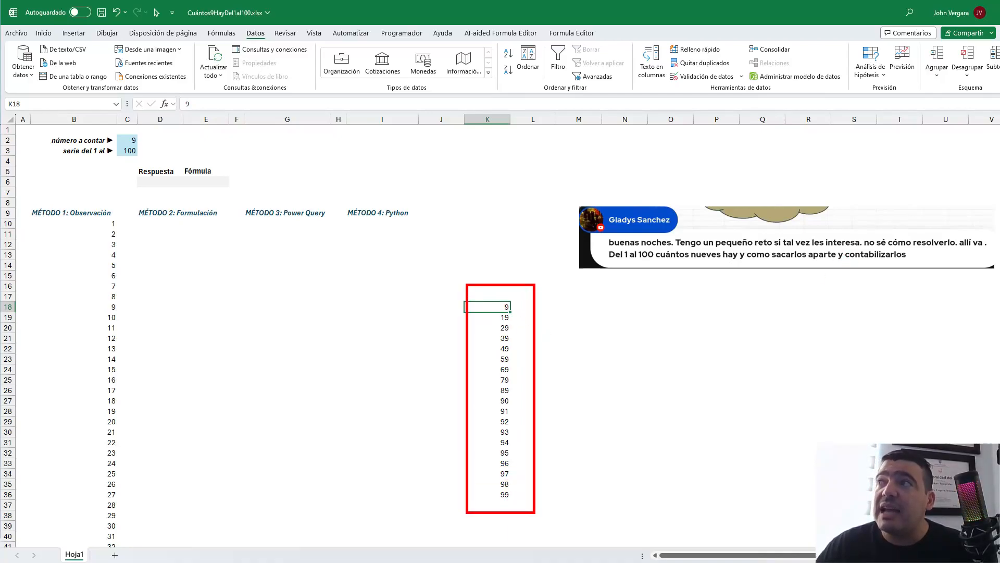
key(Escape)
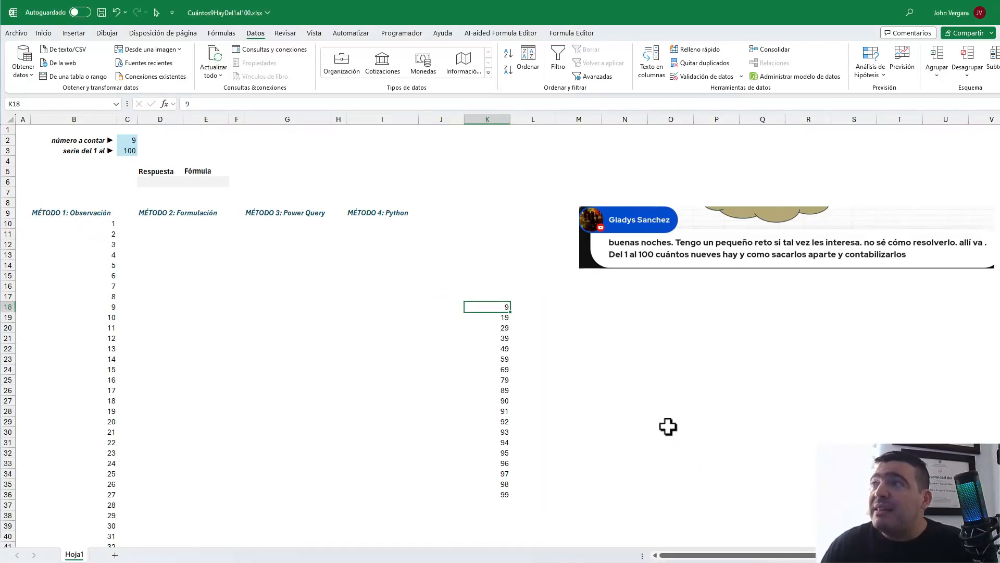
key(ctrl+shift+Down)
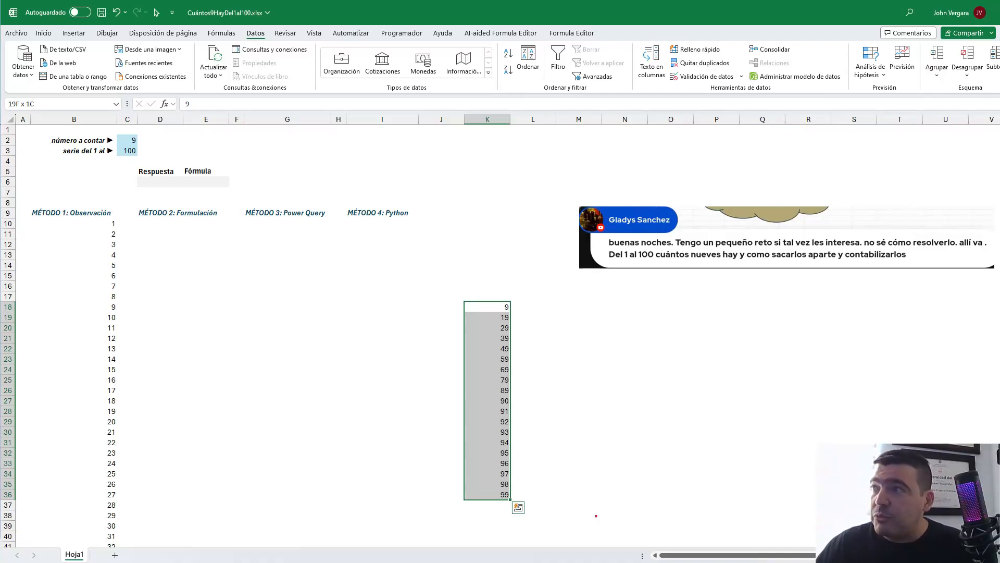
drag(514, 498, 580, 482)
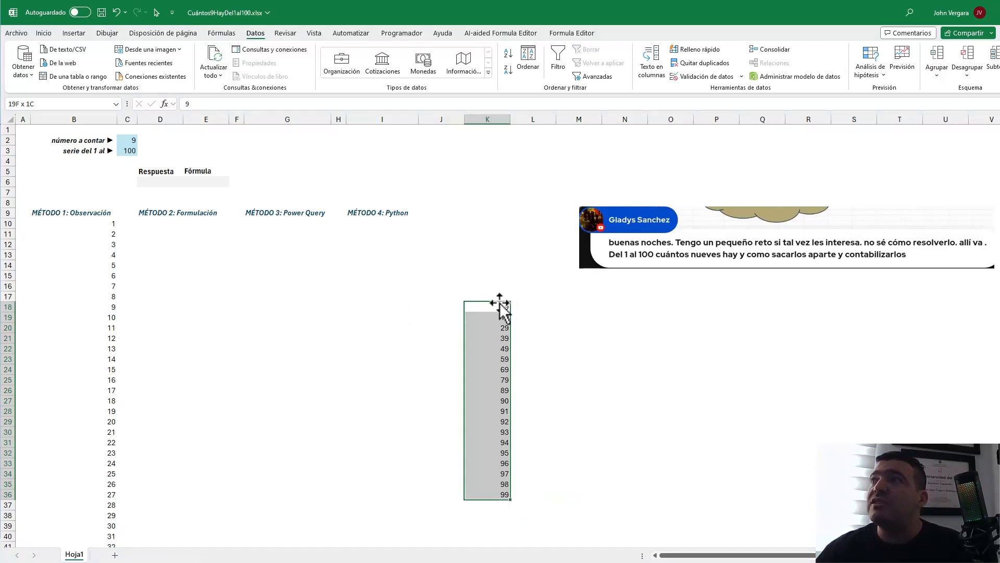
mouse_move(492, 301)
mouse_down()
mouse_move(489, 217)
mouse_move(488, 226)
mouse_up()
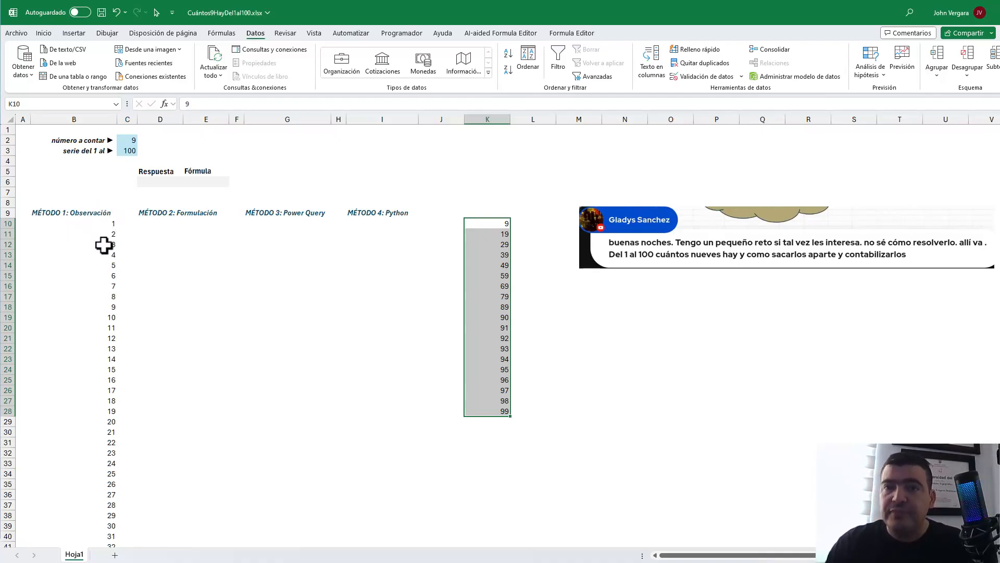
key(ctrl+q)
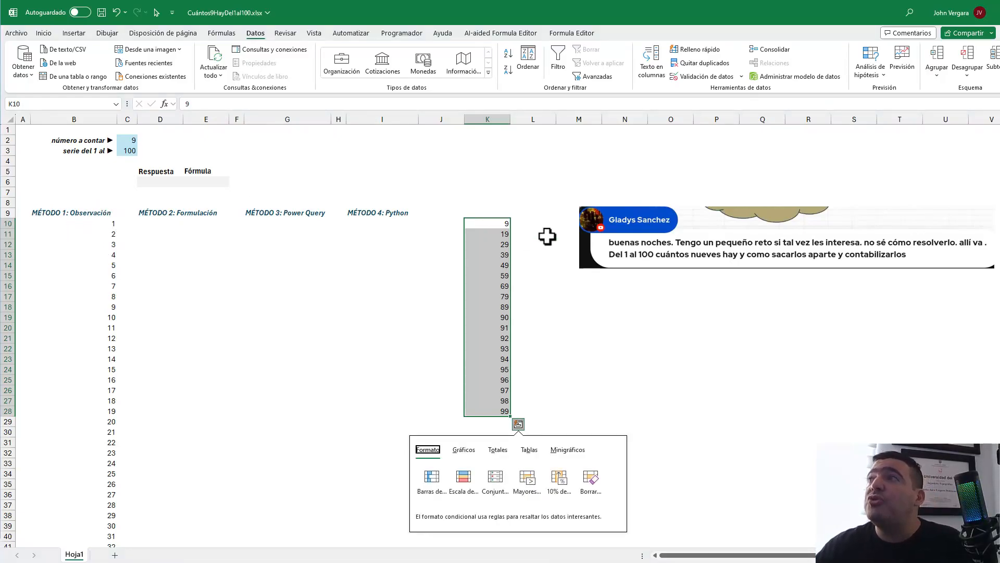
key(Escape)
click(174, 213)
click(156, 225)
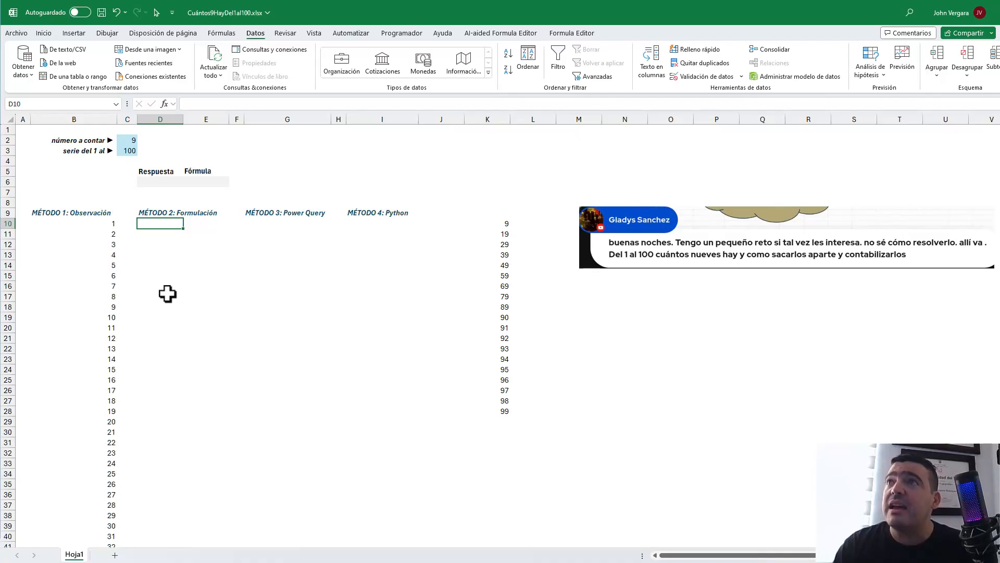
text(=)
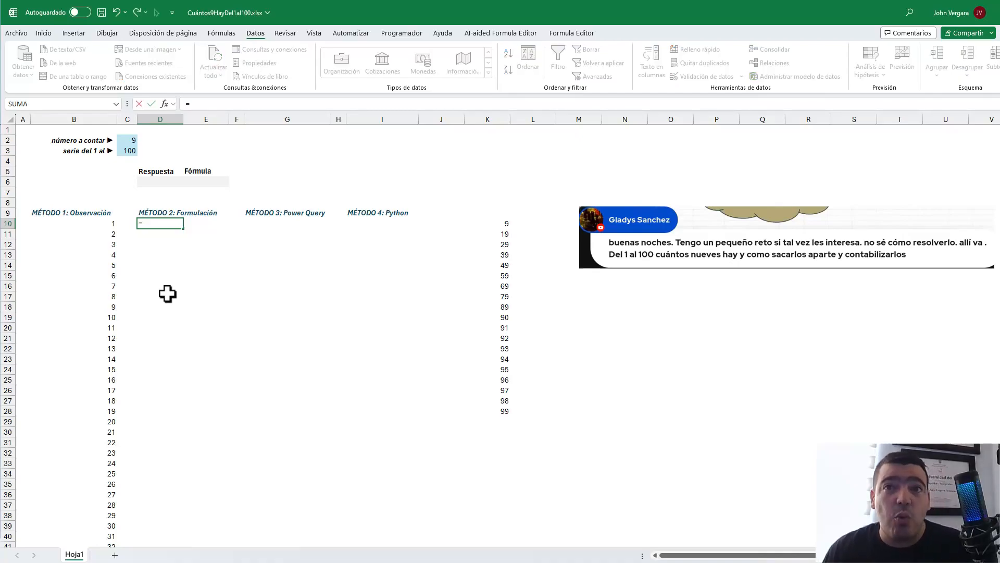
key(Caps_Lock)
key(Tab)
text(SE)
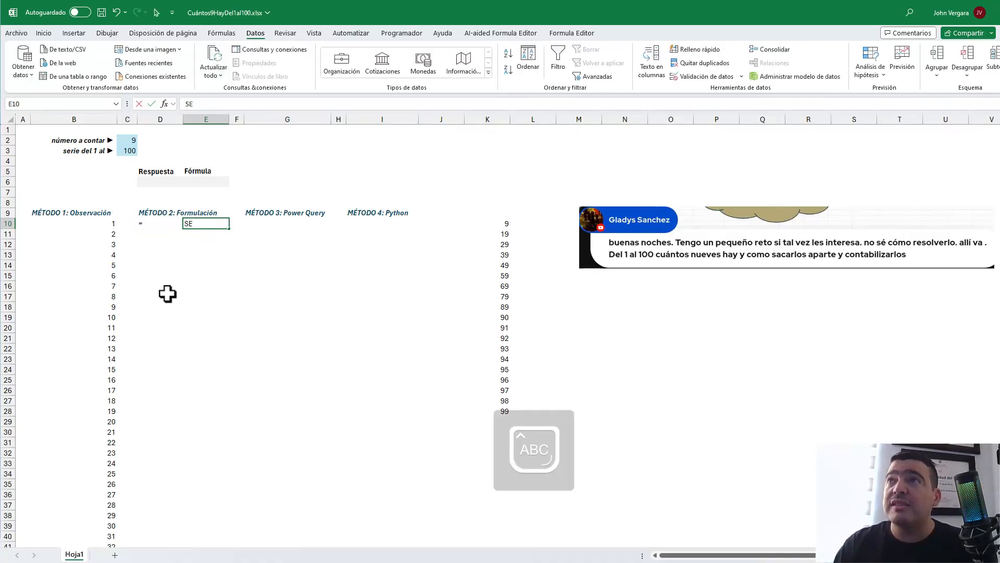
key(Escape)
key(Left)
Enter =SECUENCIA(C3) in D10 to generate the number series, and check where the series ends
text(=SEC)
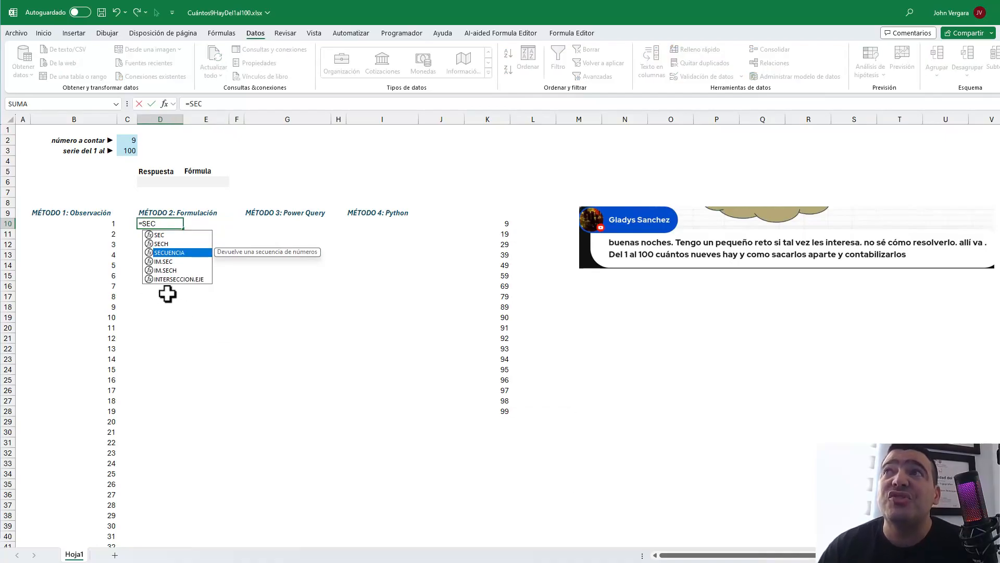
key(Tab)
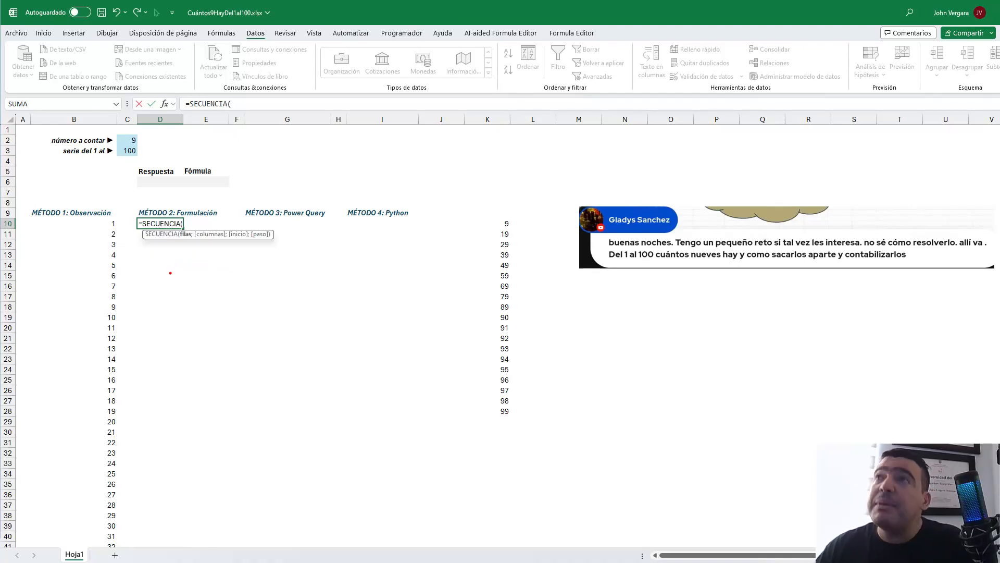
drag(186, 240, 145, 315)
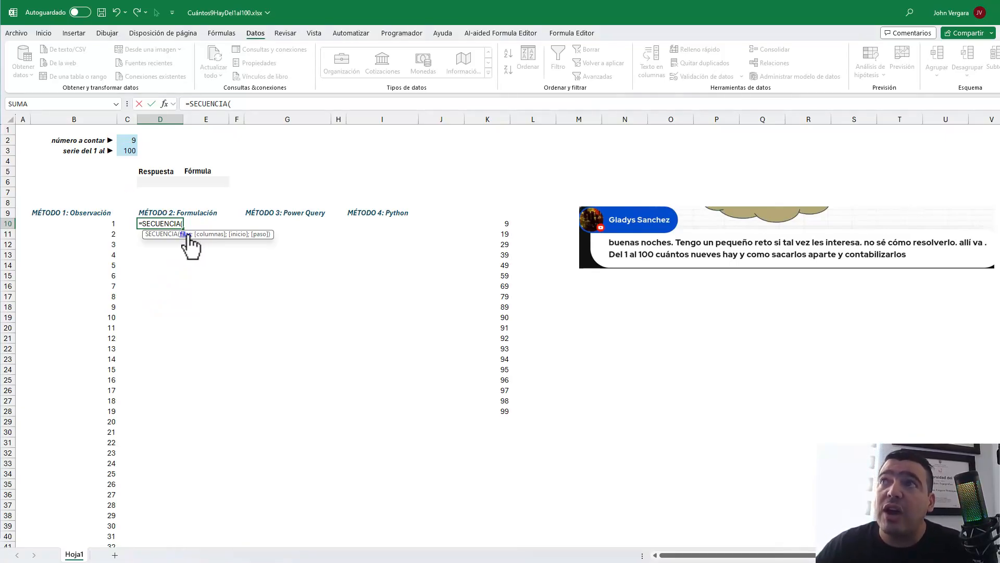
click(127, 152)
text())
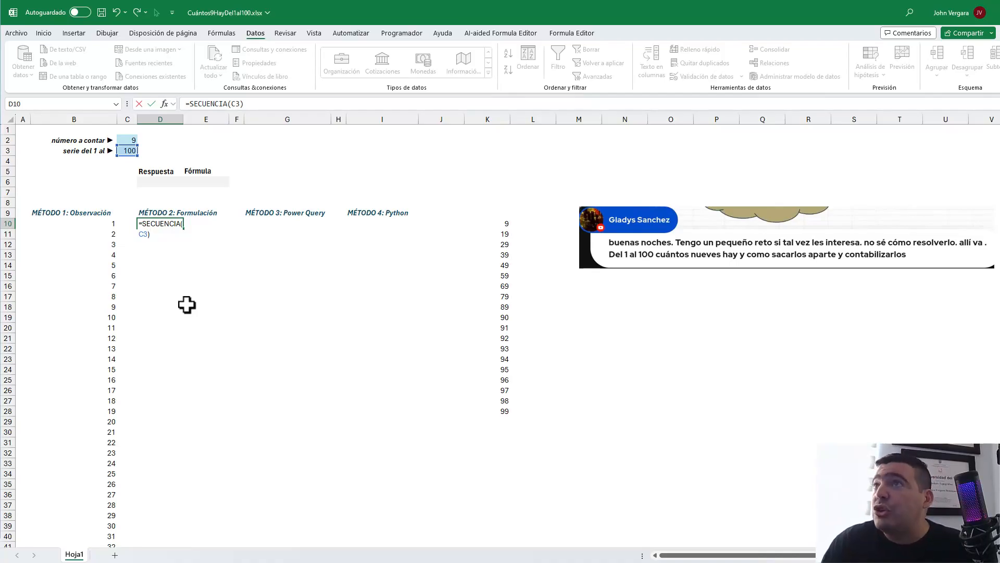
key(ctrl+Return)
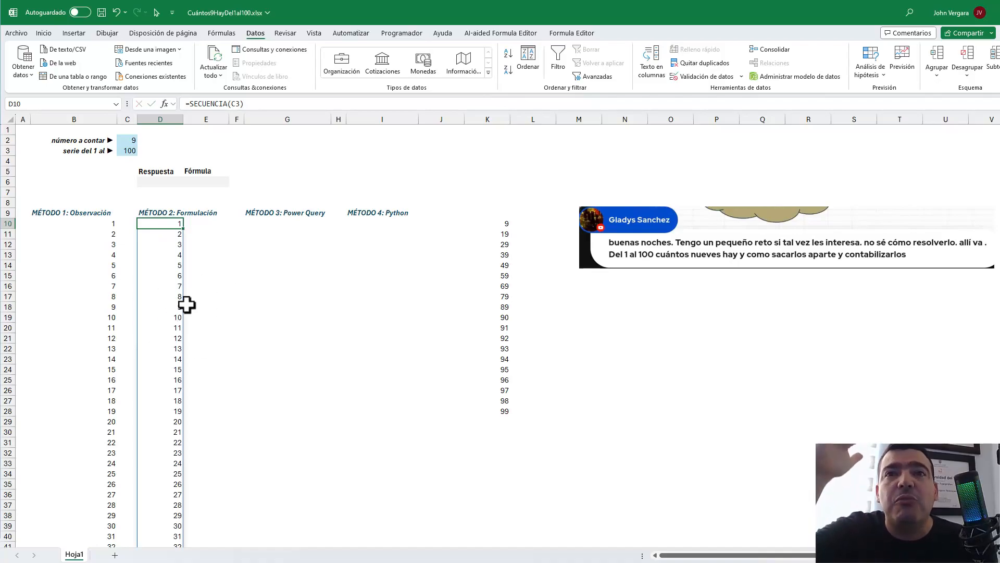
key(ctrl+Down)
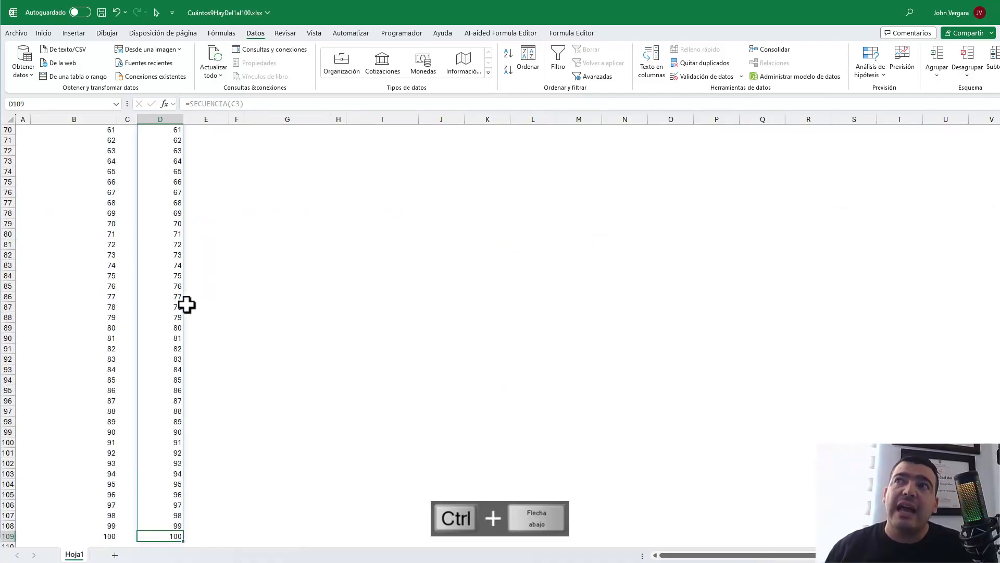
key(ctrl+Up)
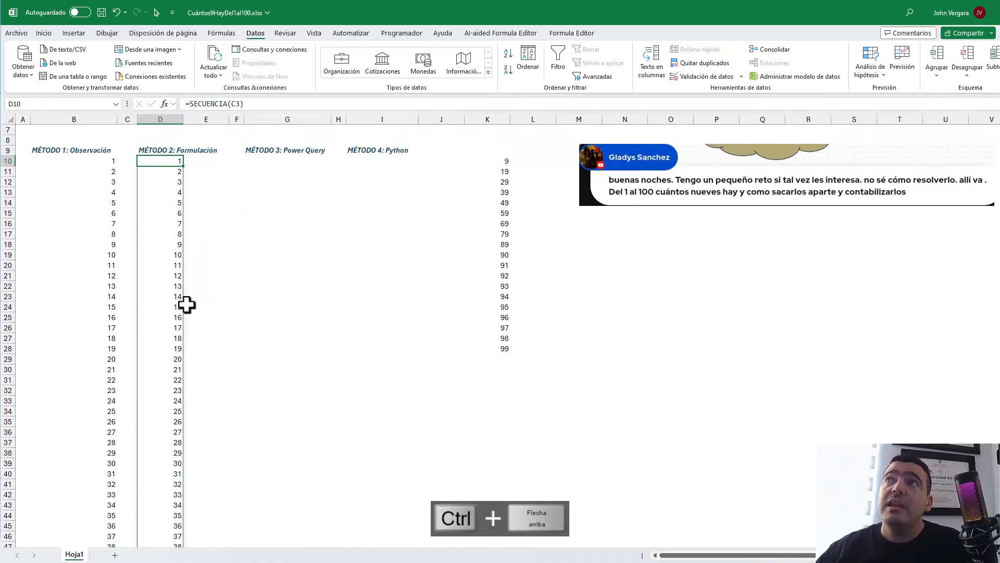
scroll(202, 265, up, 2)
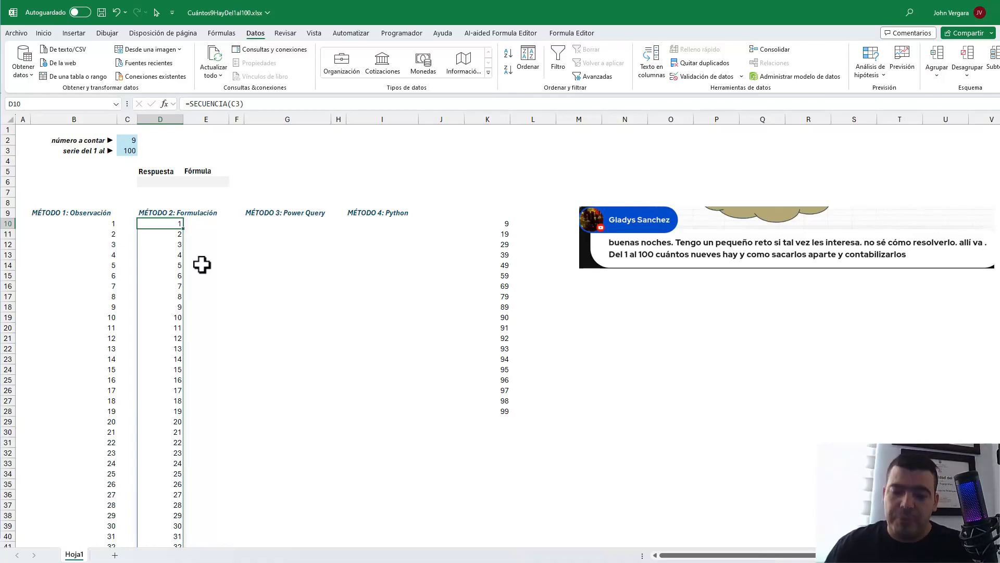
Start wrapping the SECUENCIA formula in D10 in a HALLAR function with 9 as the text to find
key(F2)
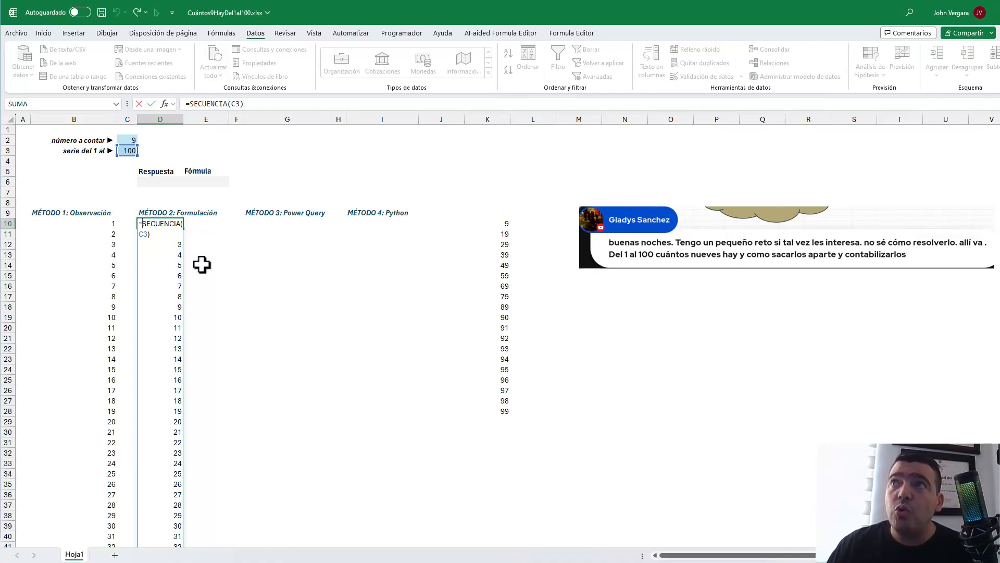
text(HALLAR)
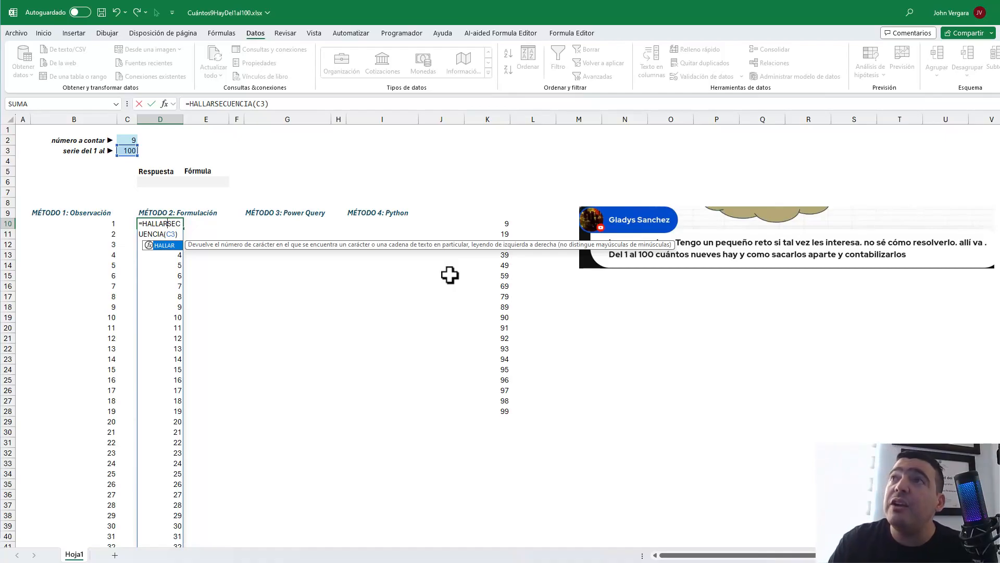
text(()
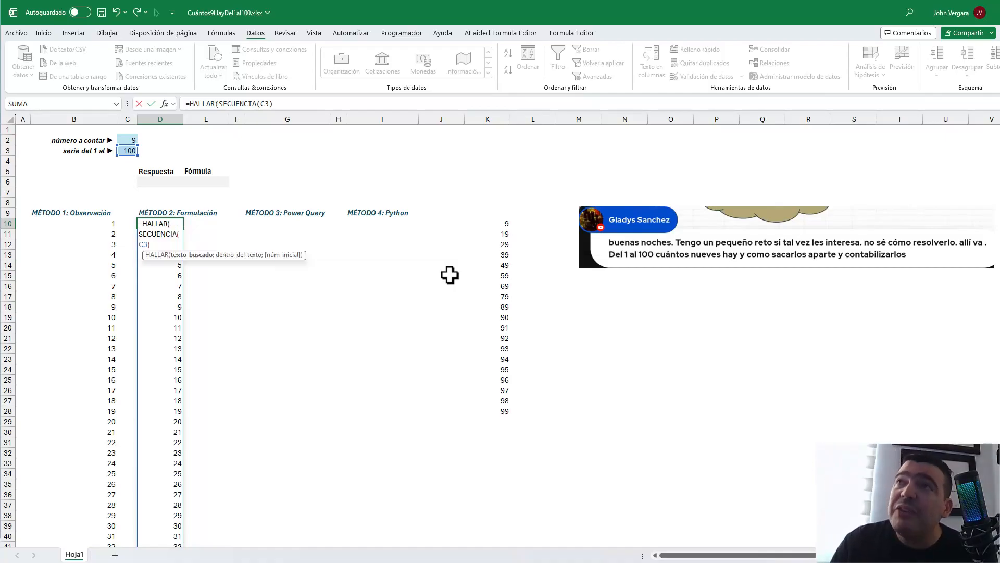
text(9)
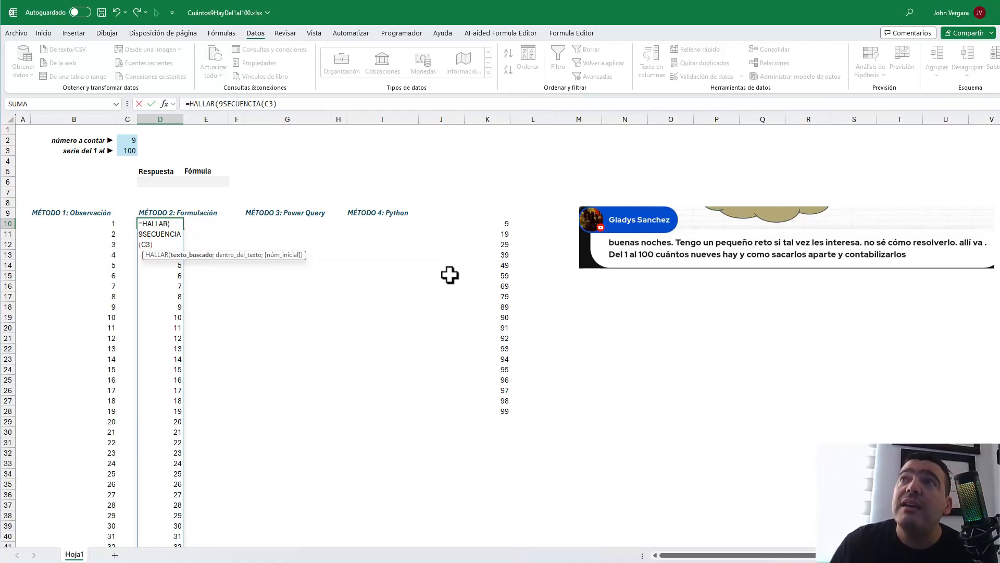
text(;)
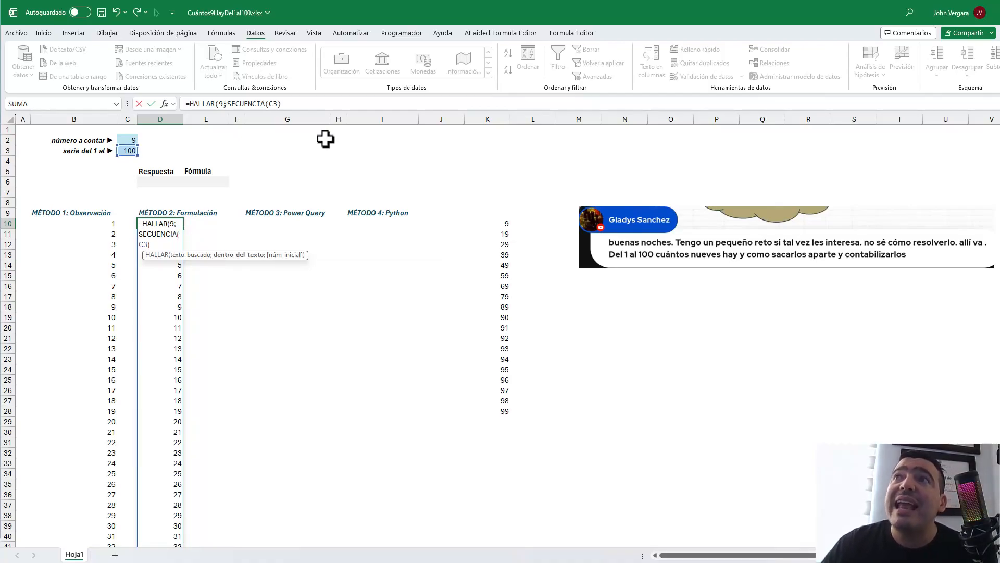
Replace the SECUENCIA argument inside HALLAR with 1 and enter =HALLAR(9;1) in D10
click(236, 255)
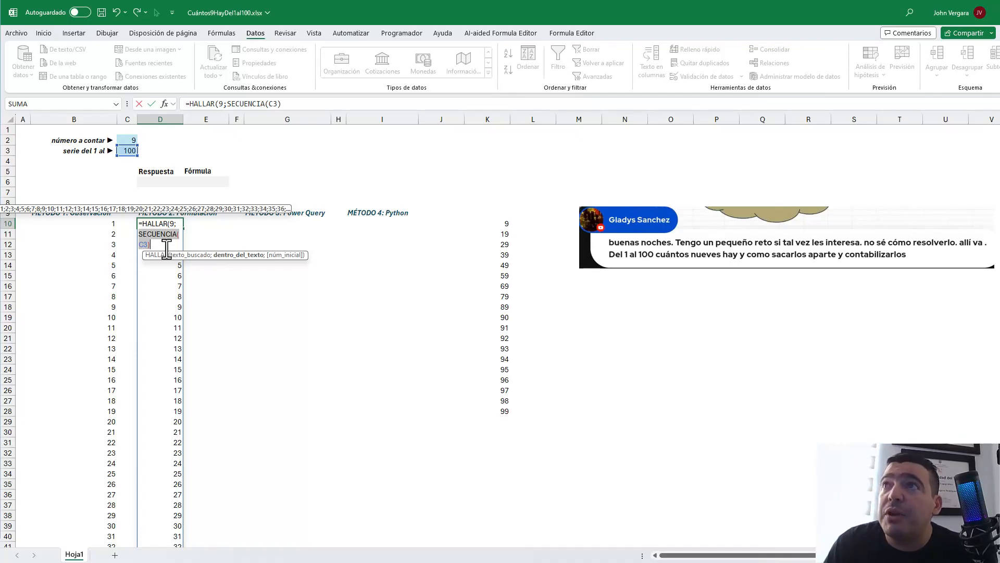
text(1)
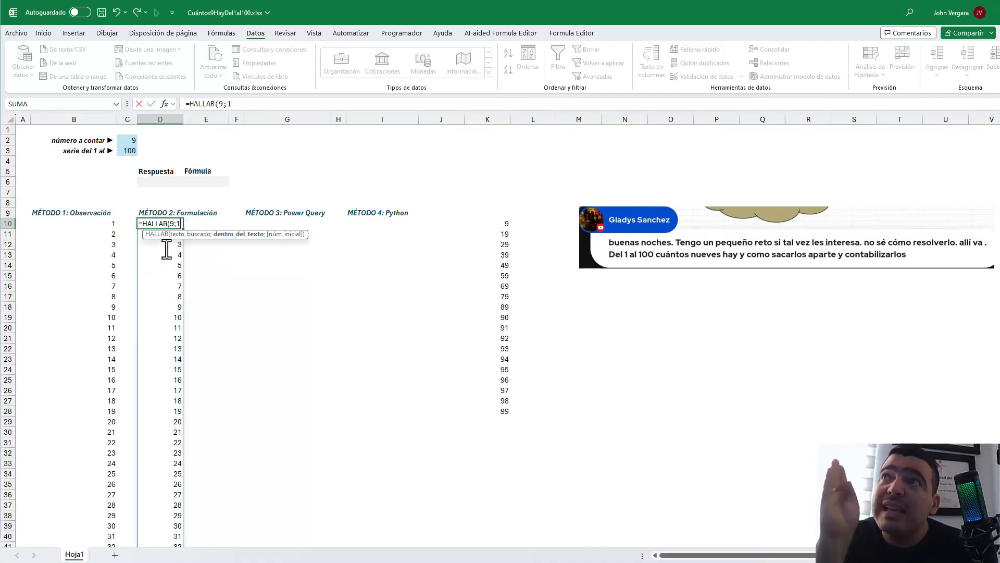
key(ctrl+2)
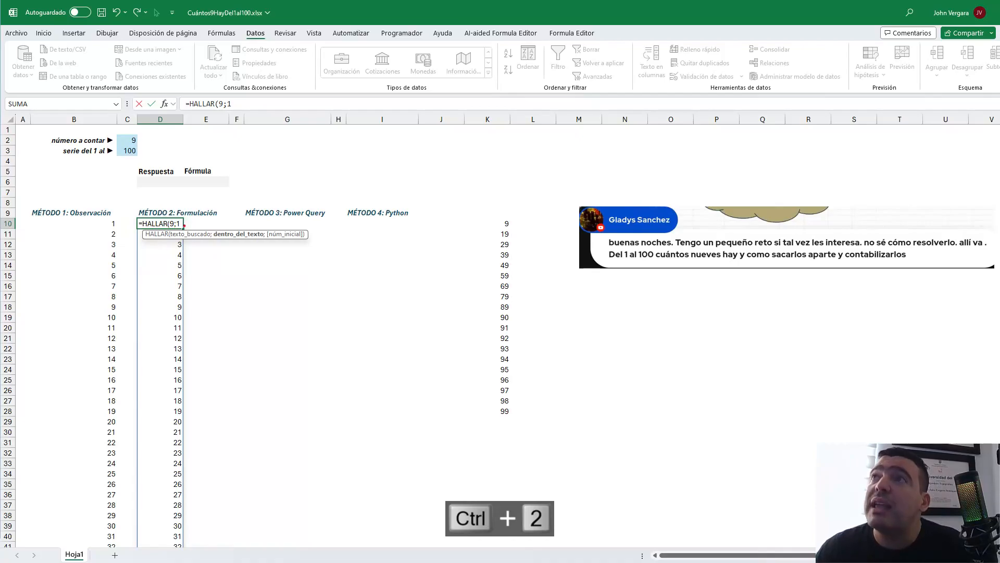
drag(193, 238, 219, 312)
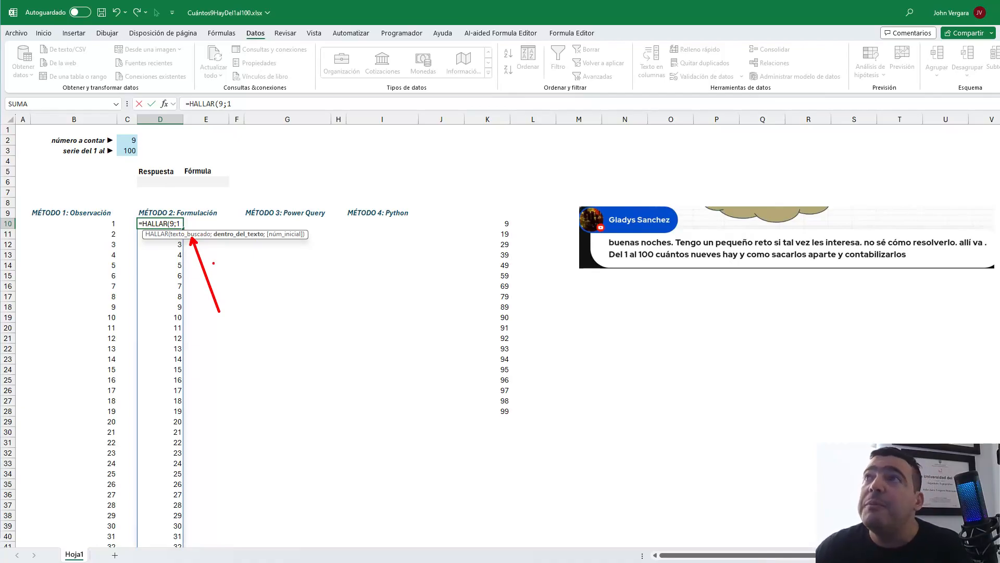
drag(241, 239, 259, 297)
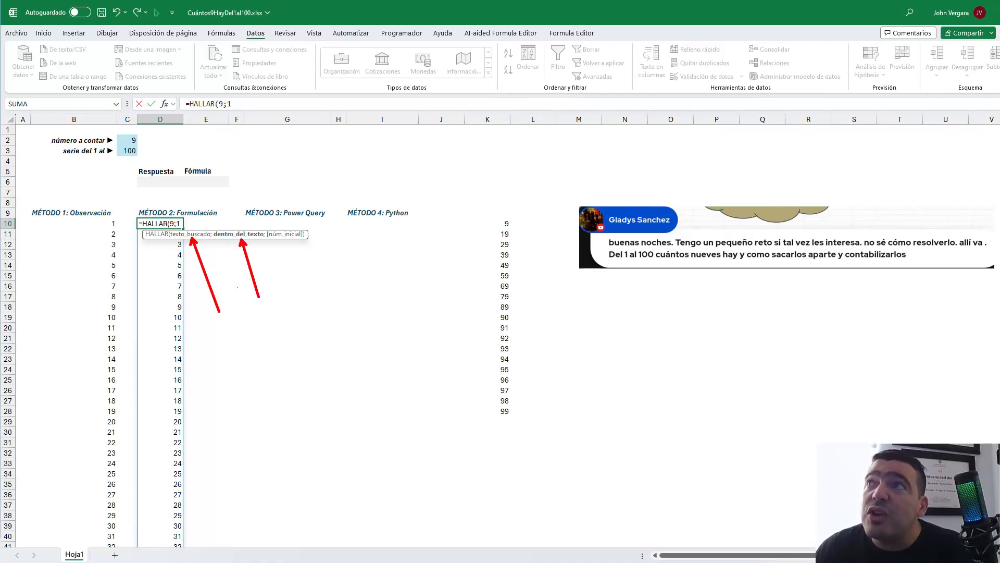
key(Escape)
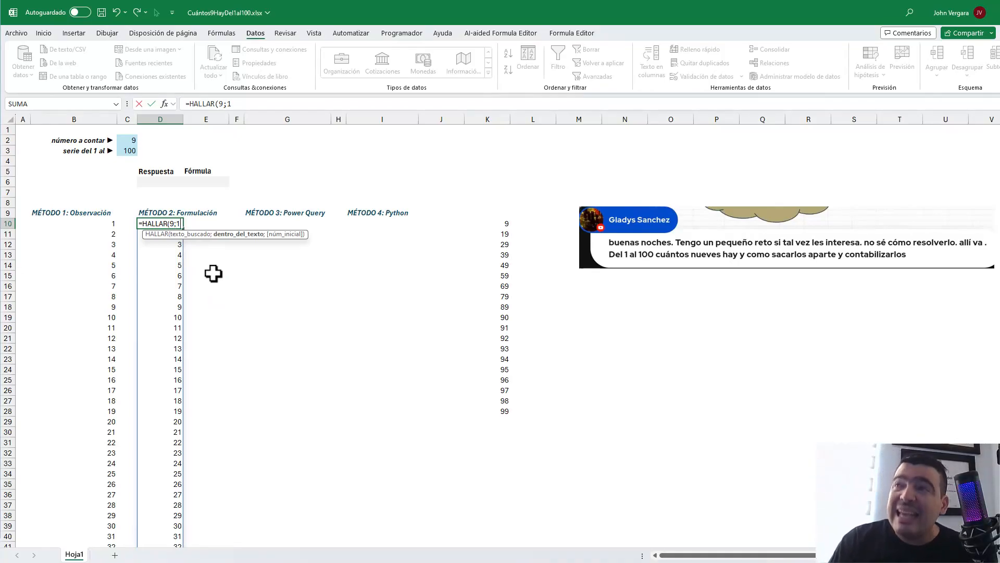
text())
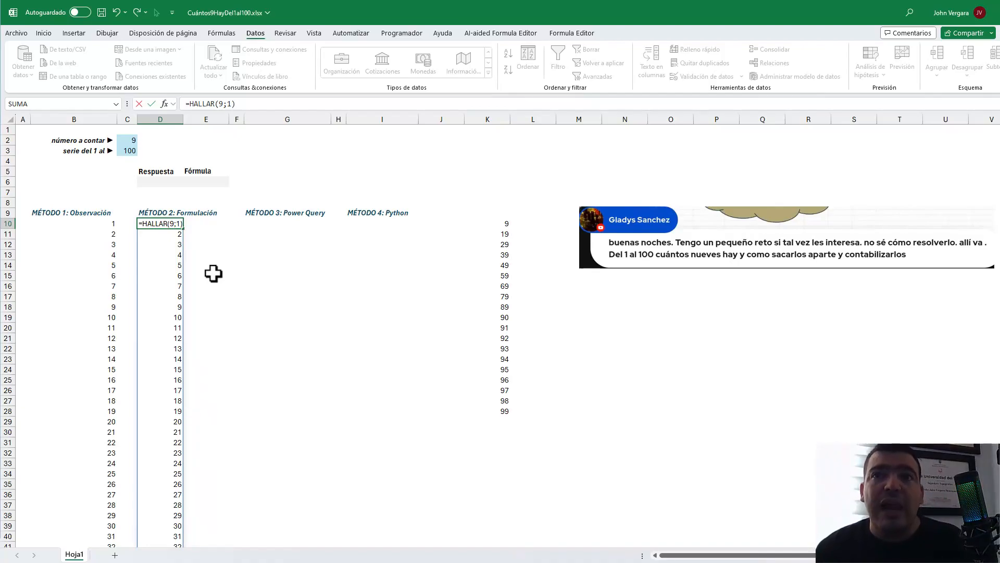
key(ctrl+Return)
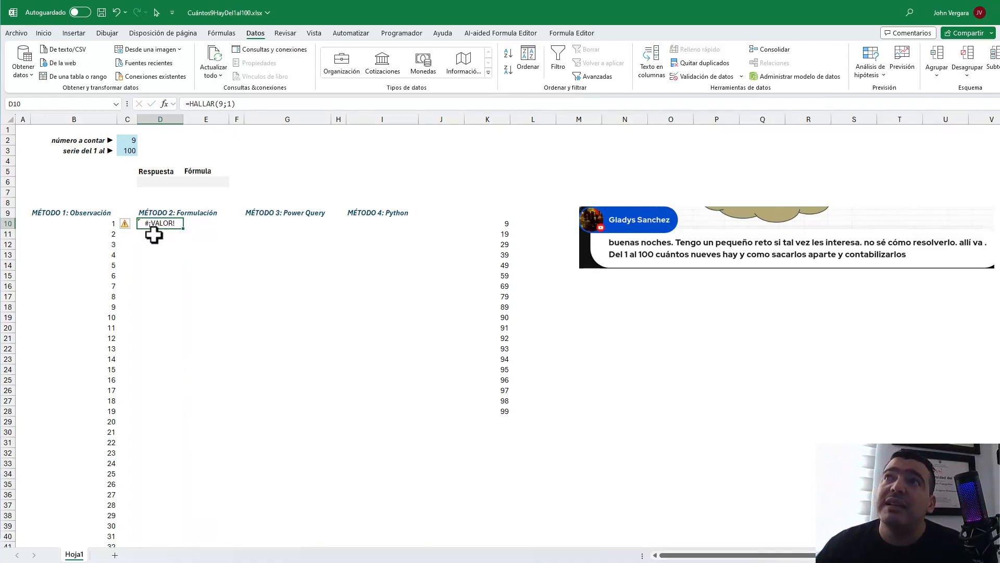
Change the within-text argument in D10 to 19, giving =HALLAR(9;19)
key(F2)
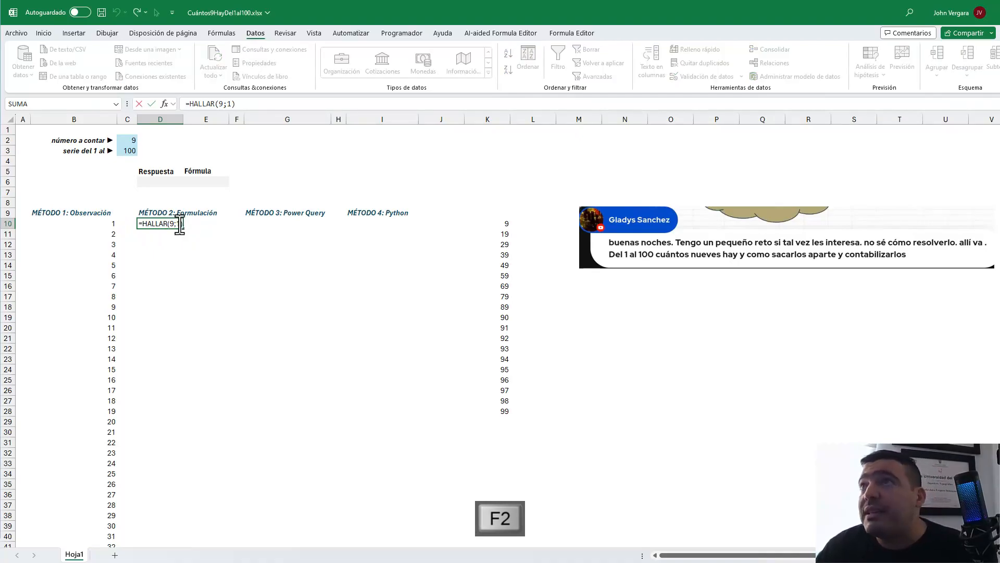
click(174, 224)
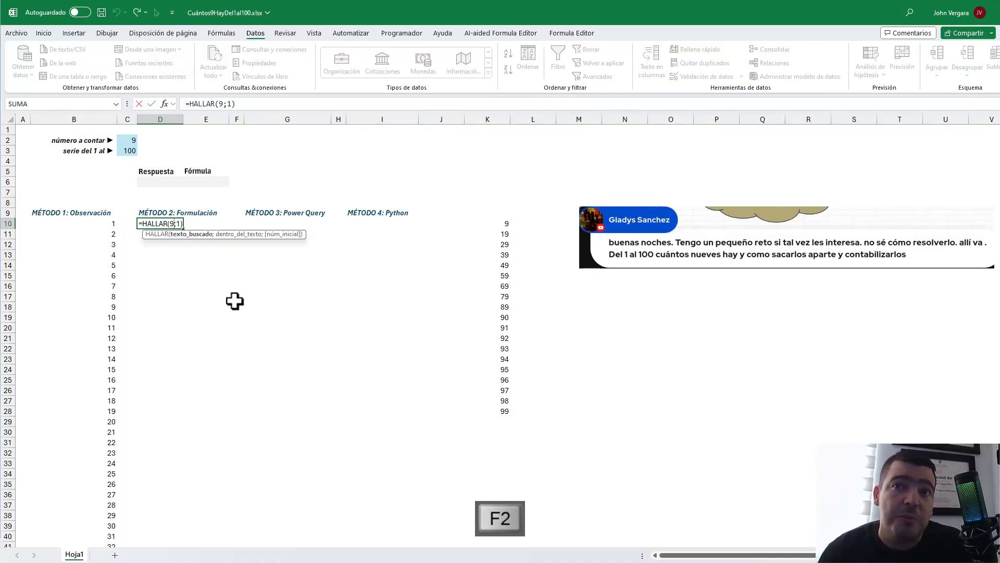
key(Right)
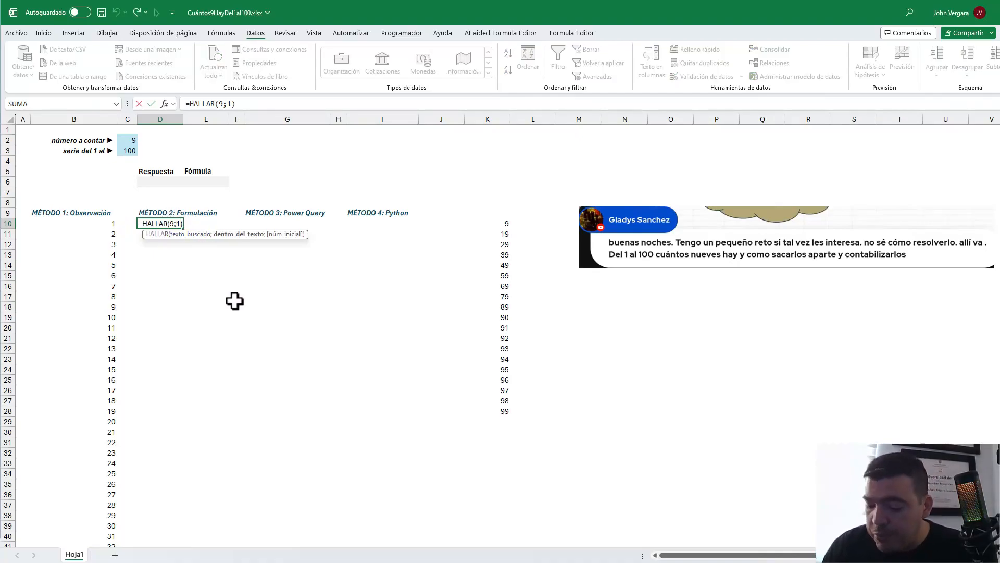
text(9)
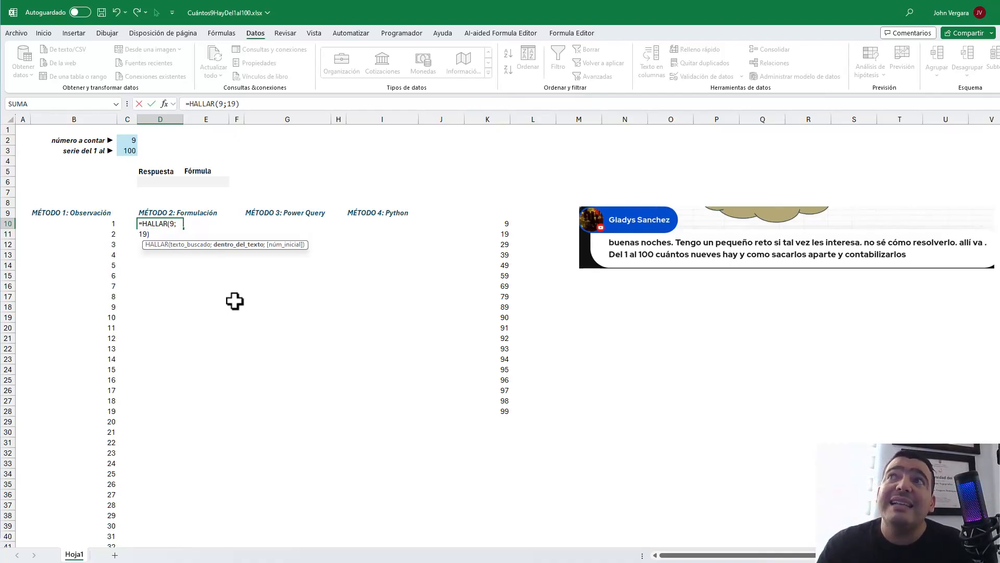
key(ctrl+Return)
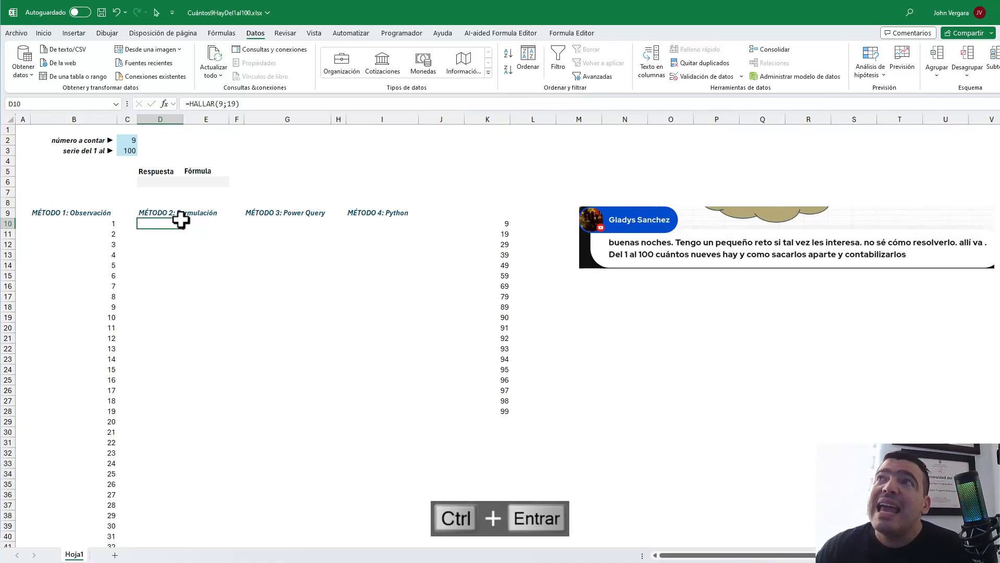
Change the within-text argument in D10 to 919 and enter =HALLAR(9;919)
key(F2)
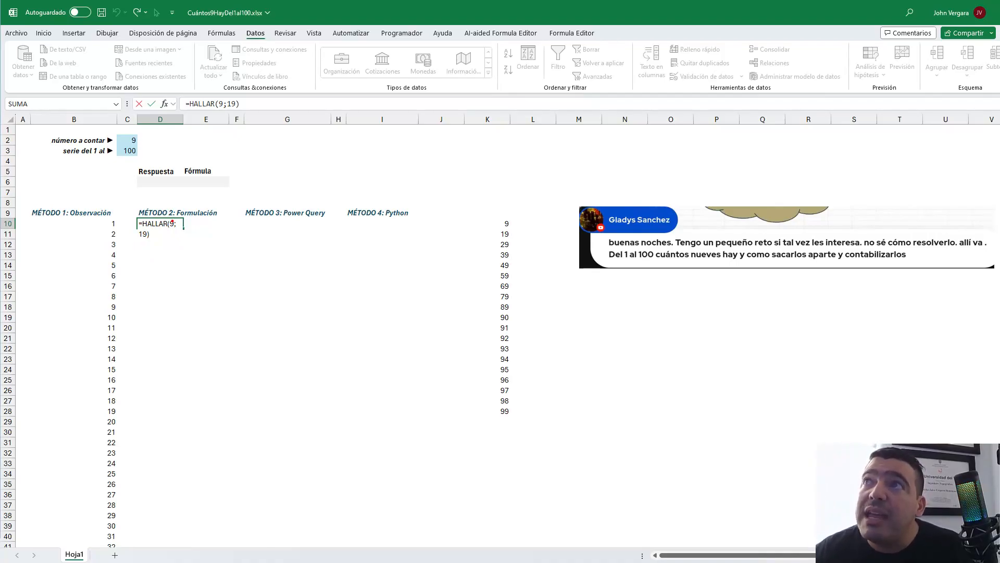
drag(145, 237, 147, 280)
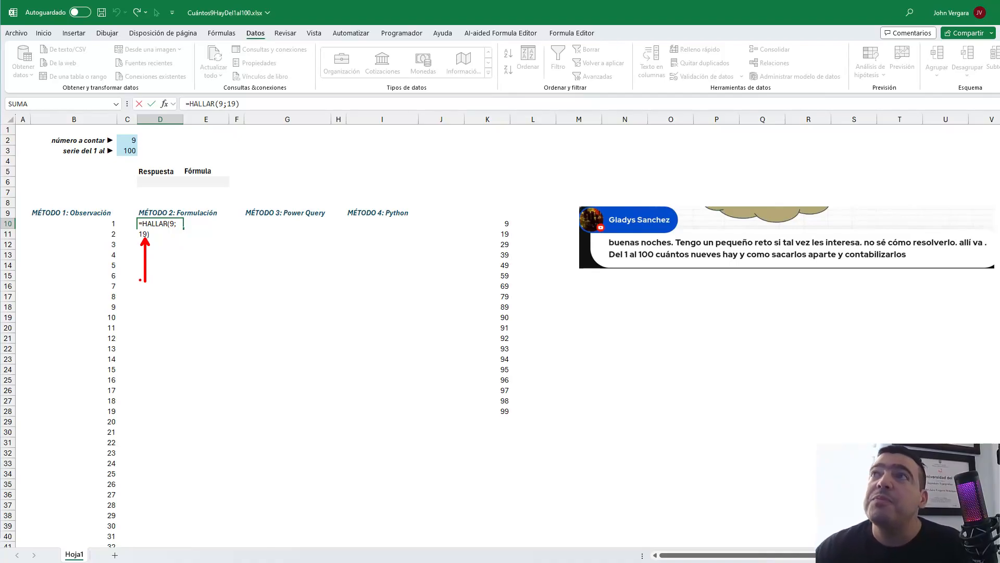
key(Escape)
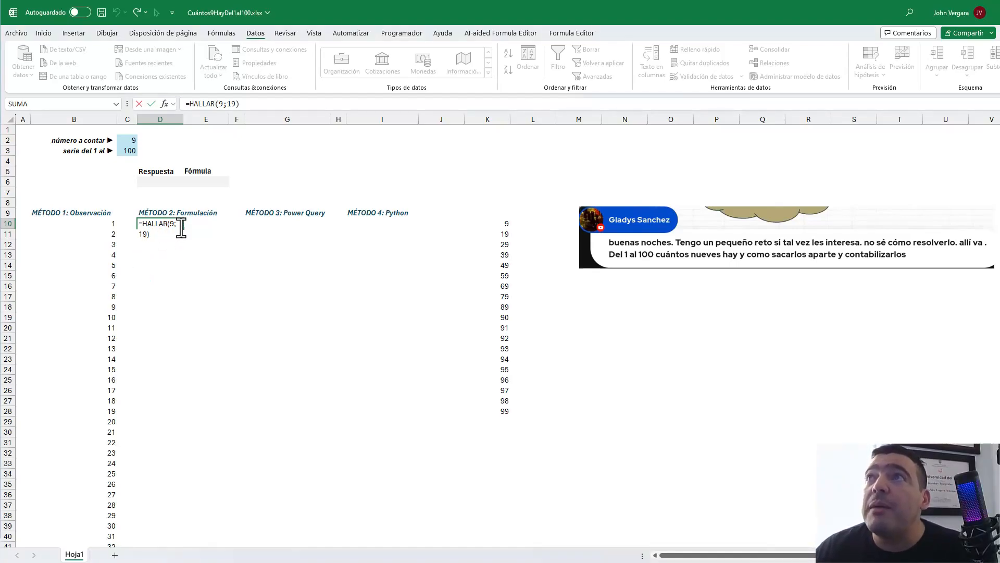
click(140, 234)
text(9)
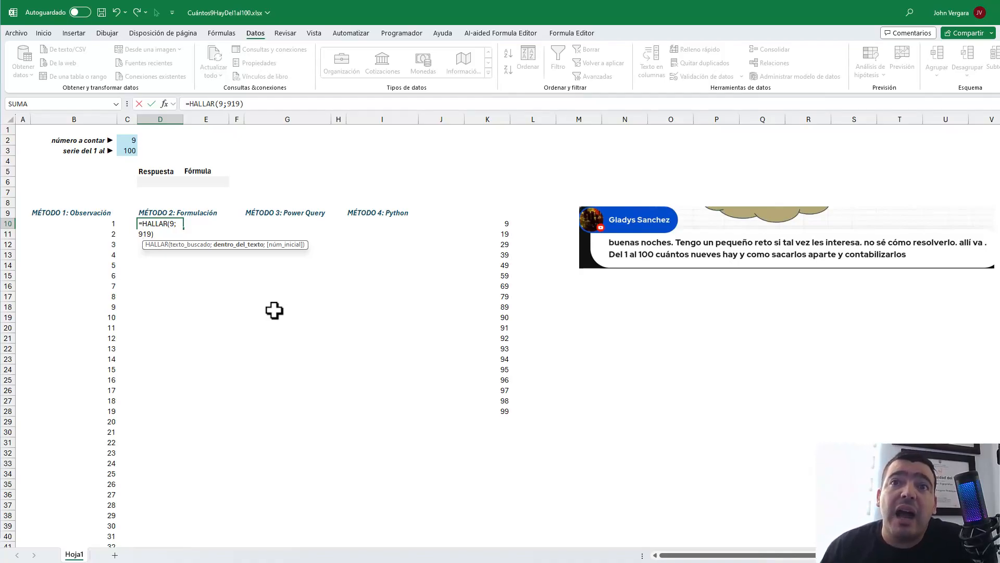
key(Return)
key(Up)
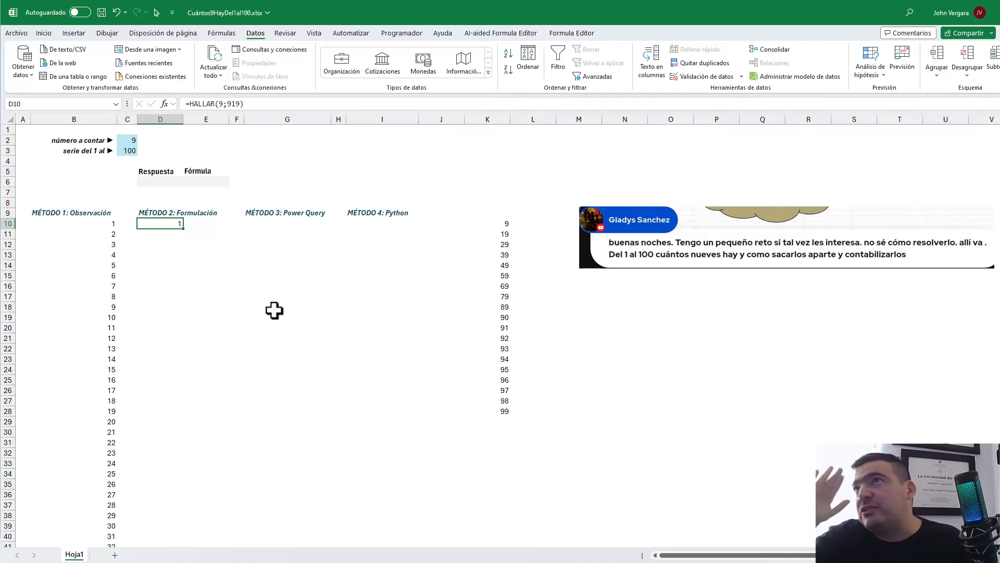
Set the within-text argument of the HALLAR formula in D10 to 1219 and enter it
key(F2)
key(Left)
key(Left)
key(Left)
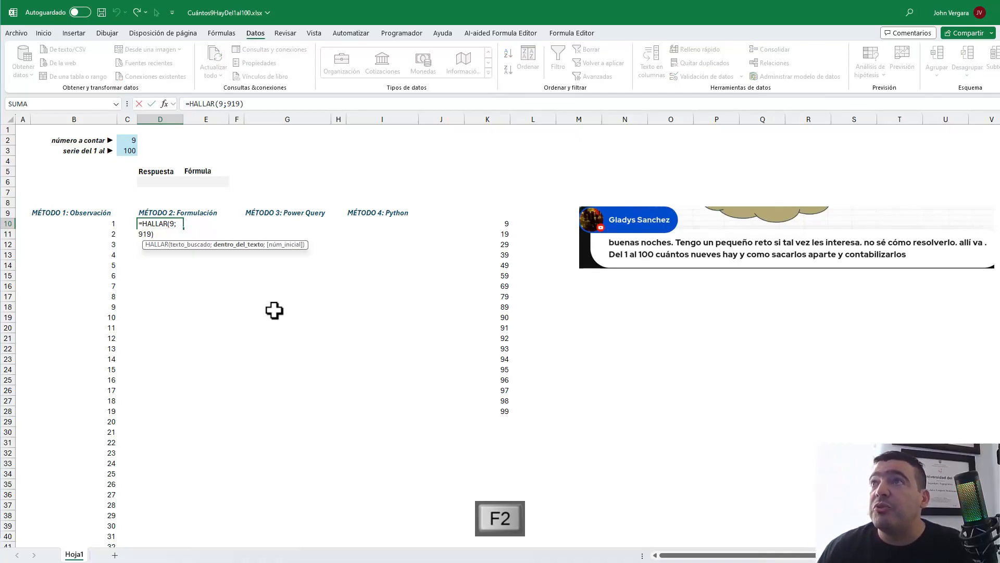
key(BackSpace)
text(12)
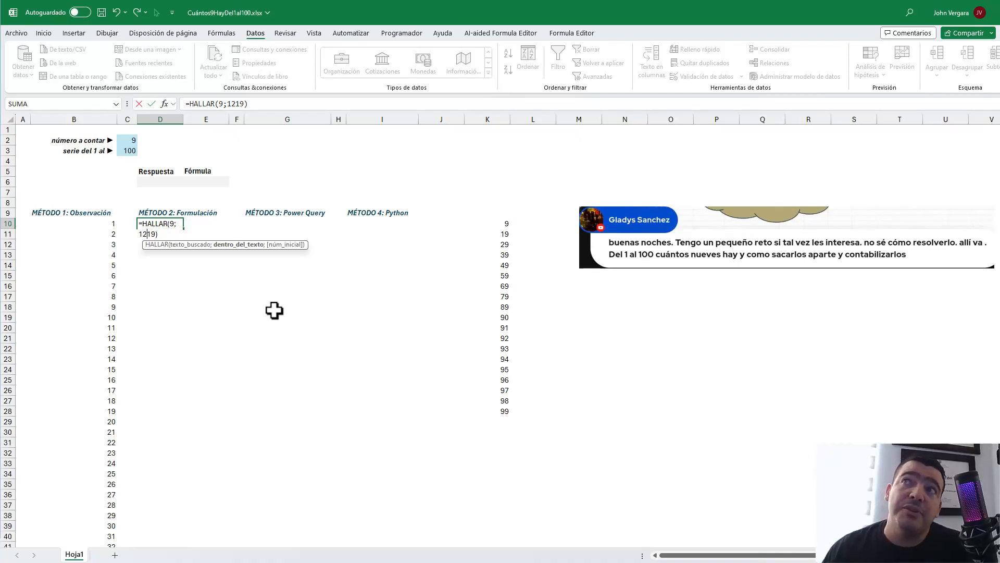
key(ctrl+Return)
Replace the within-text argument 1219 in D10 with SECUENCIA(C3) and enter =HALLAR(9;SECUENCIA(C3))
key(F2)
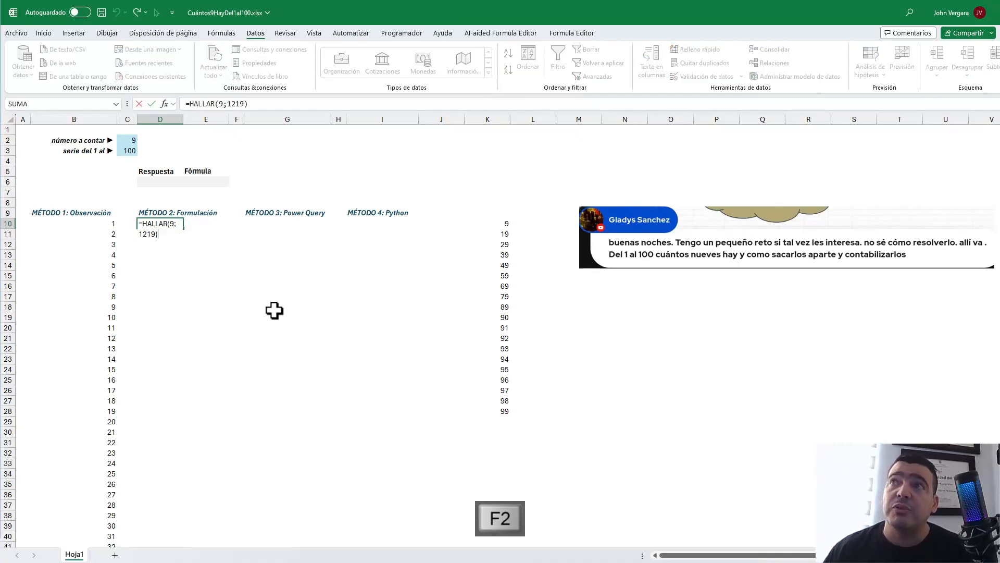
key(Left)
key(shift+Left)
key(shift+Left)
key(shift+Left)
key(shift+Left)
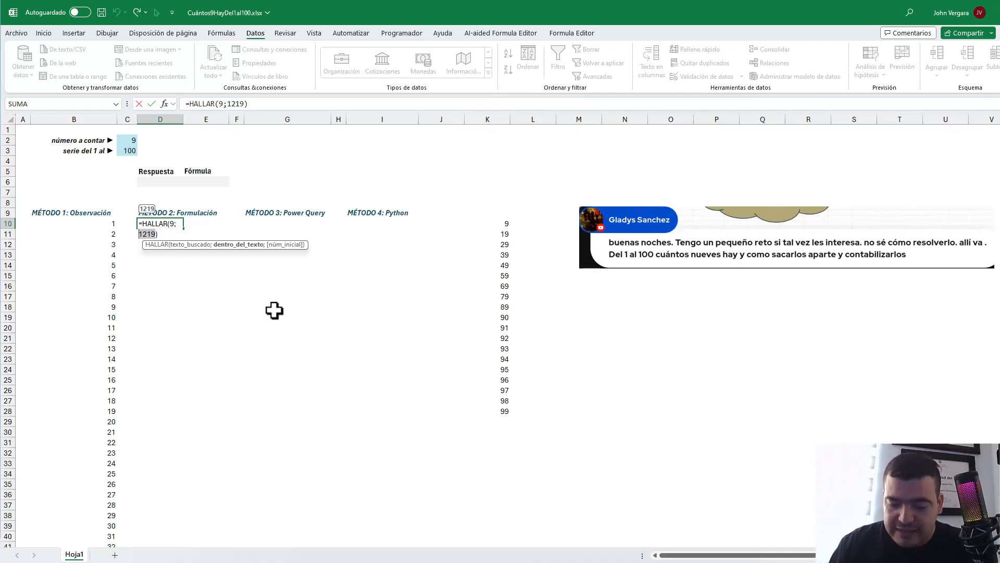
text(SECUENCIA()
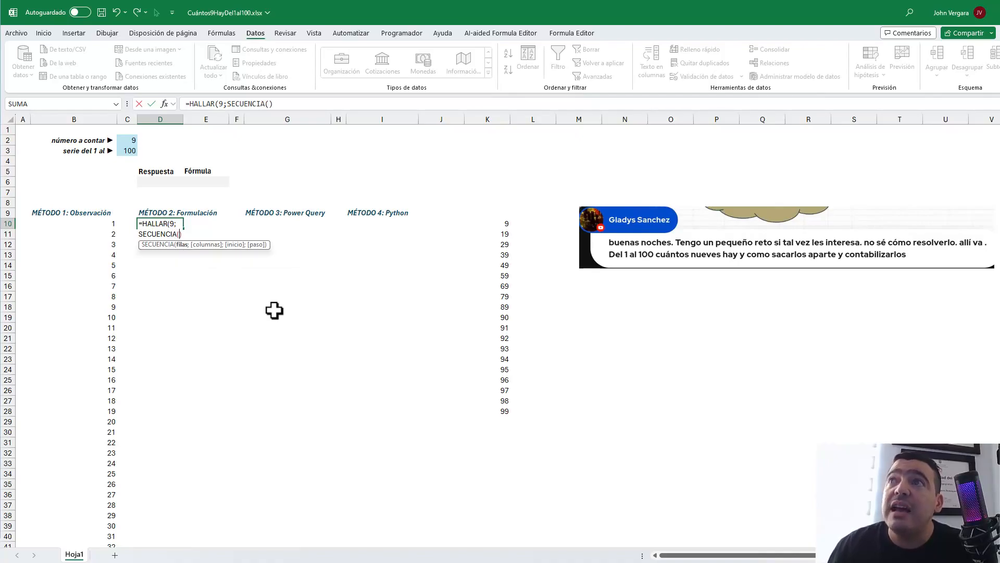
click(130, 151)
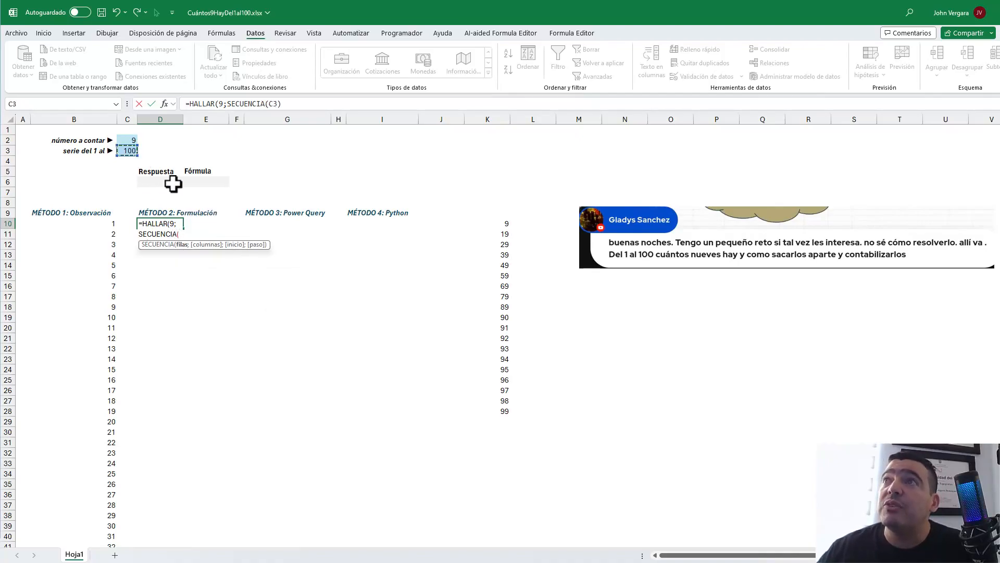
text())
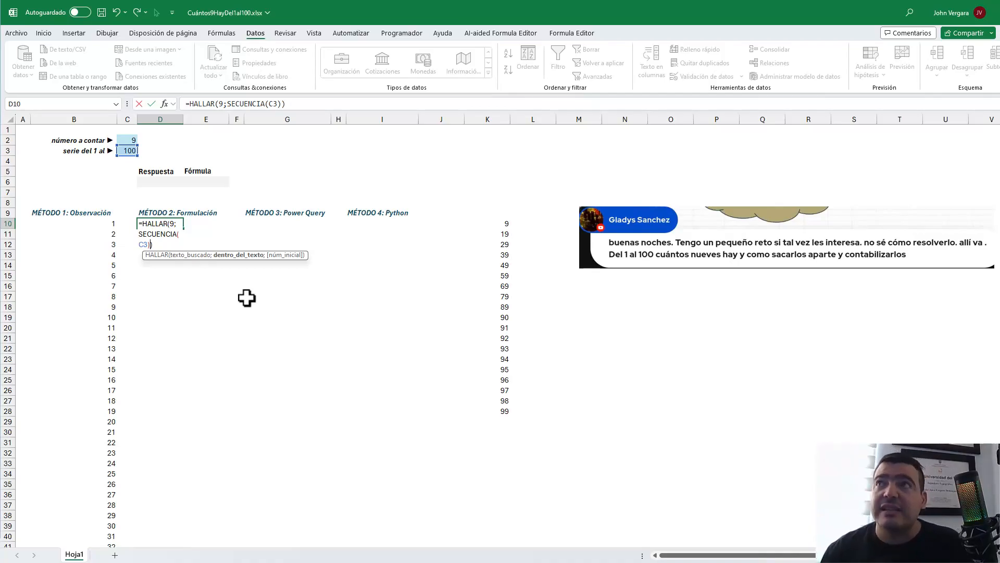
key(Return)
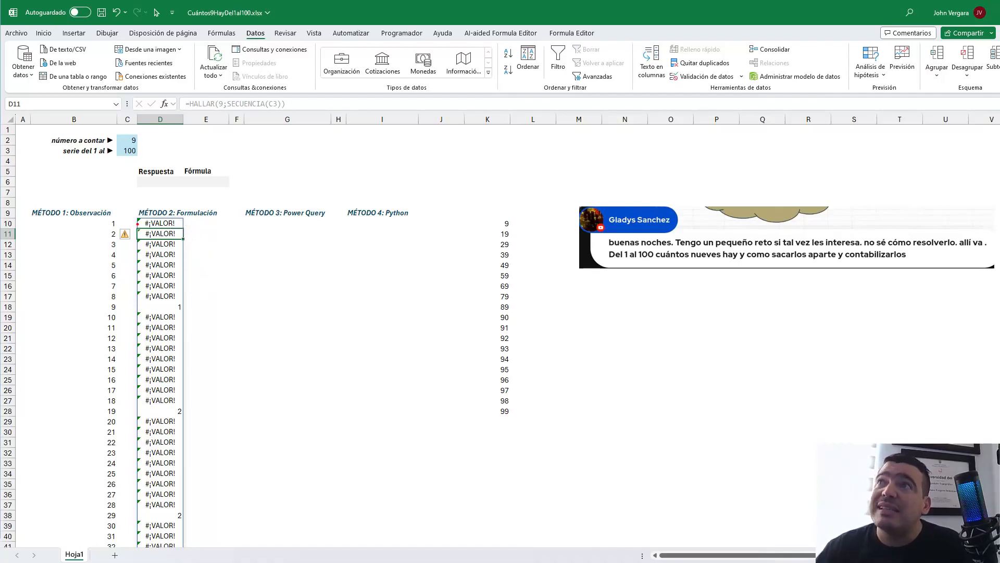
Examine the spilled HALLAR results in column D against the numbers in column B, marking the rows for 1 to 8, 9, 19, 29 and 99
drag(132, 216, 190, 302)
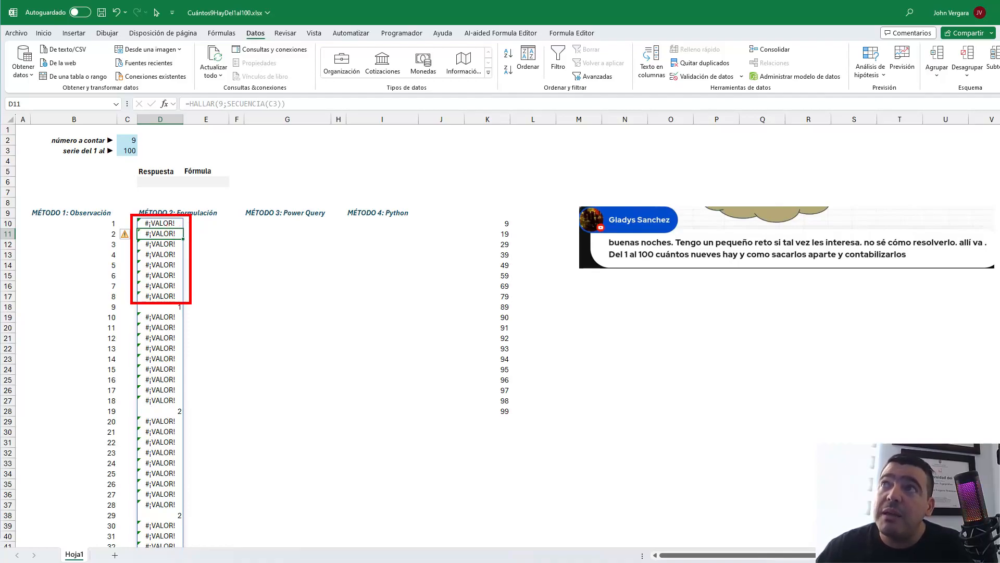
drag(200, 221, 202, 250)
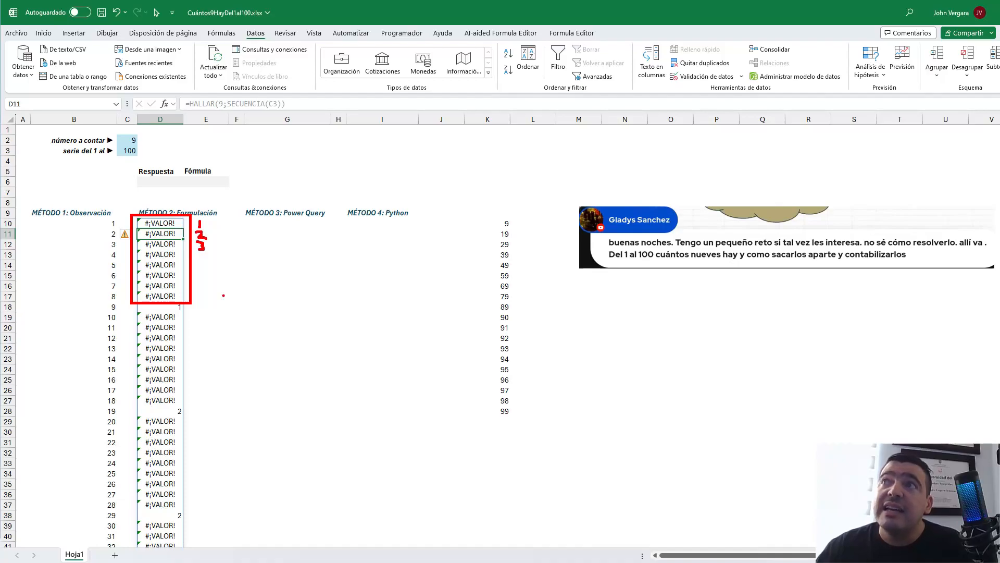
key(Escape)
click(178, 307)
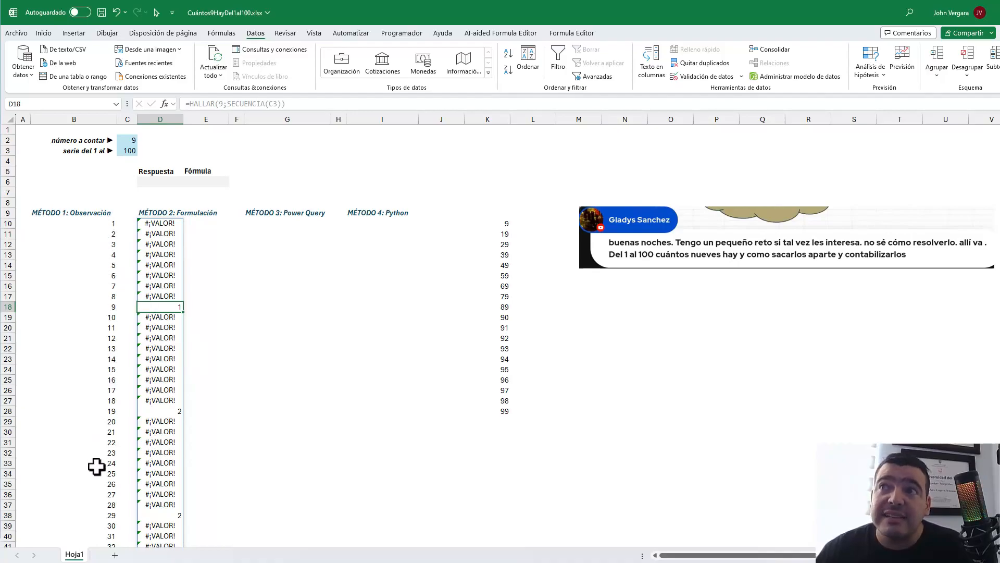
key(ctrl+2)
drag(97, 299, 197, 317)
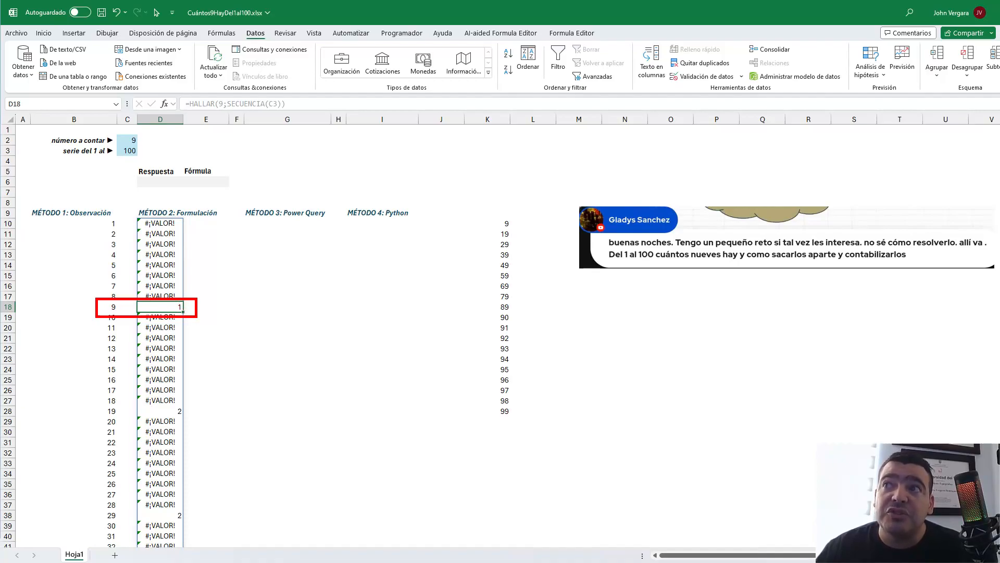
drag(95, 402, 196, 420)
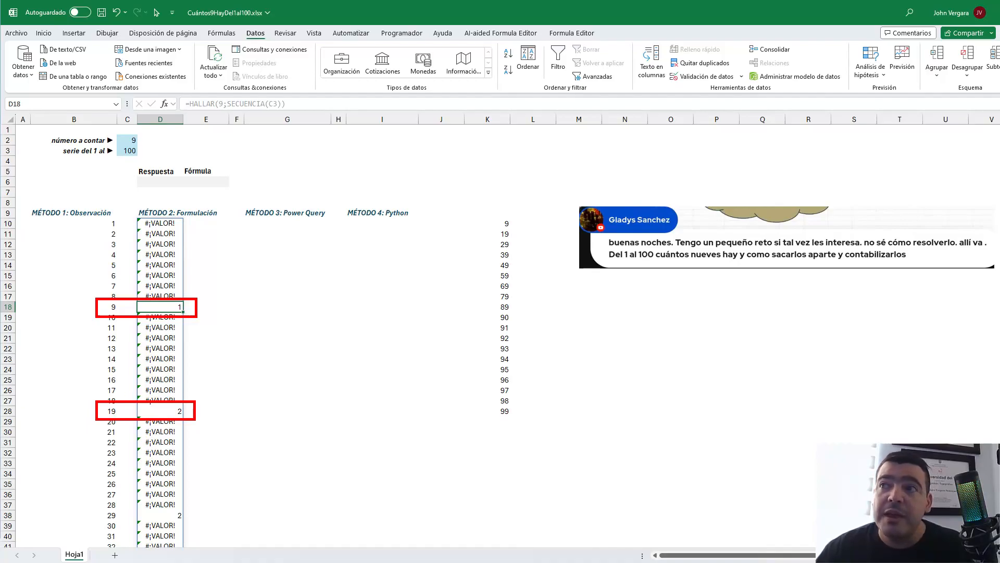
drag(93, 505, 191, 527)
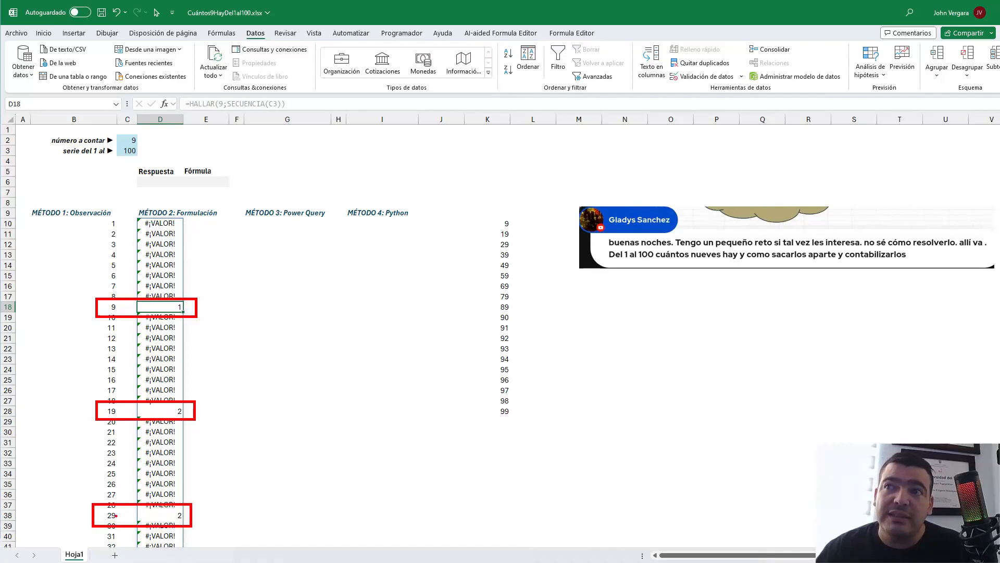
key(Escape)
click(165, 469)
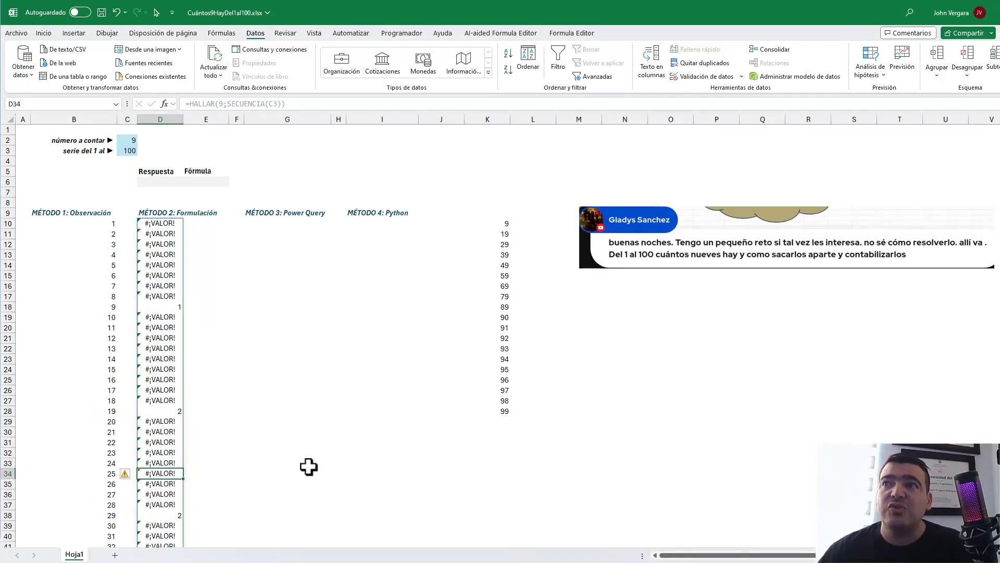
key(ctrl+Down)
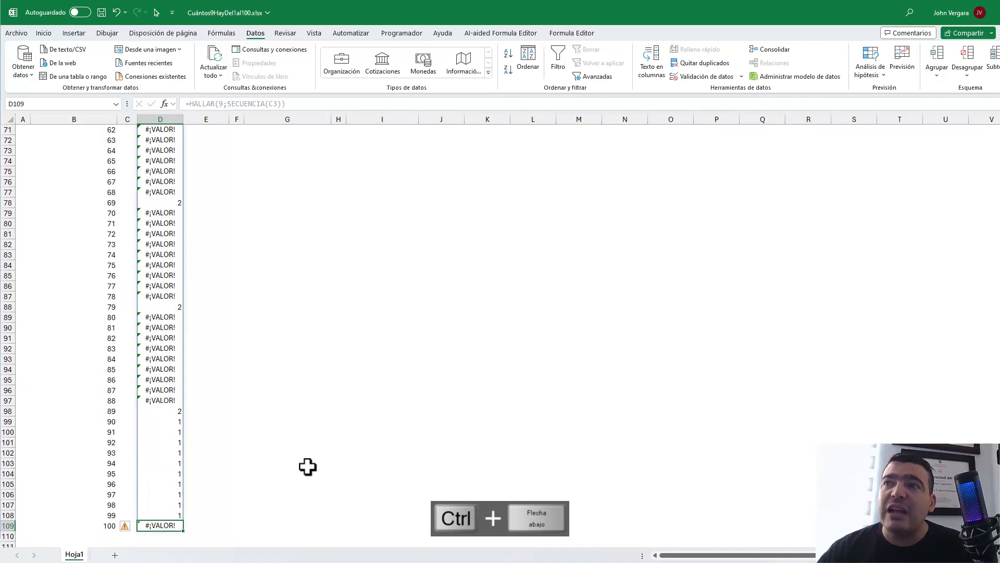
click(162, 516)
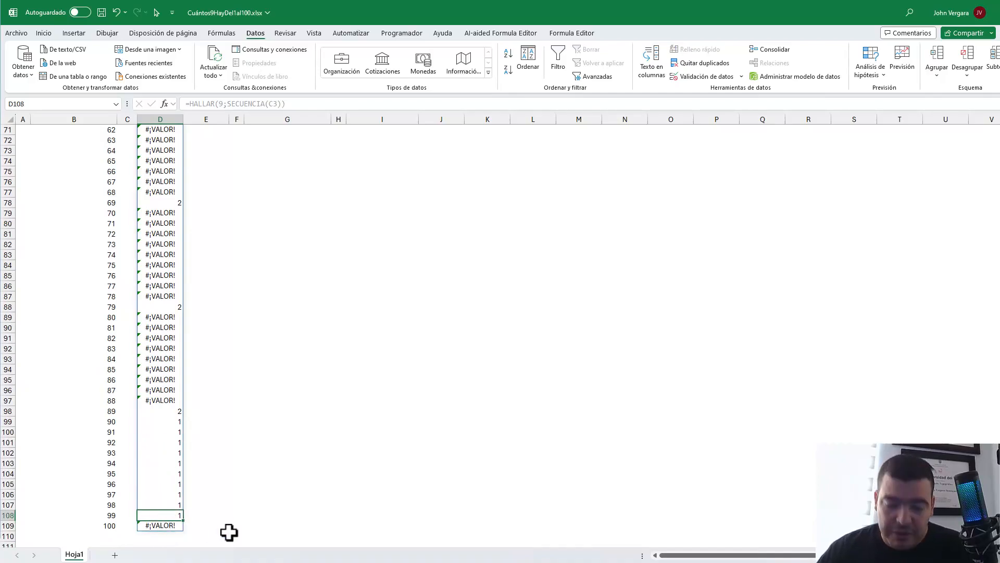
drag(99, 509, 199, 523)
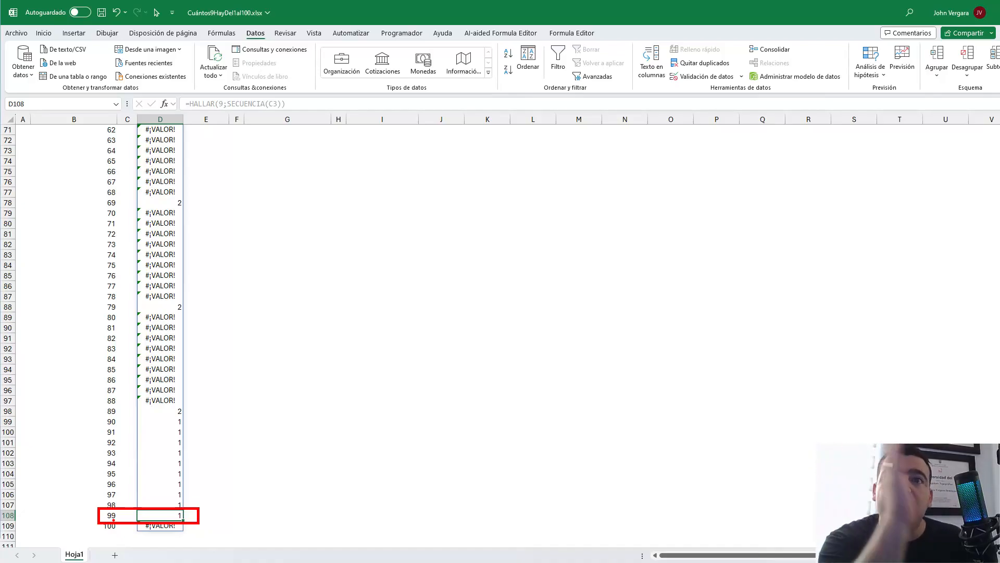
key(Escape)
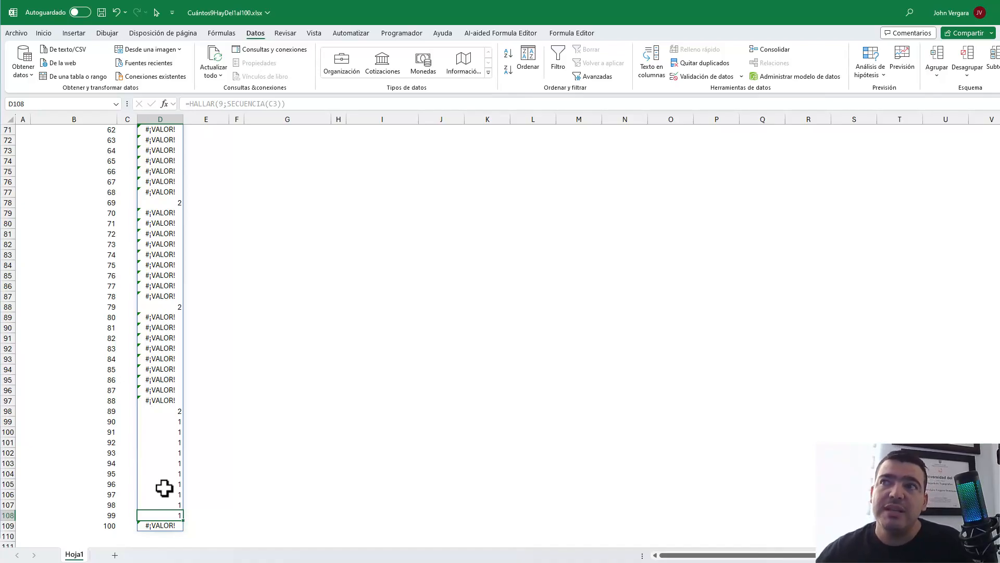
Wrap the D10 formula in ESNUMERO and enter =ESNUMERO(HALLAR(9;SECUENCIA(C3)))
key(ctrl+Up)
key(Down)
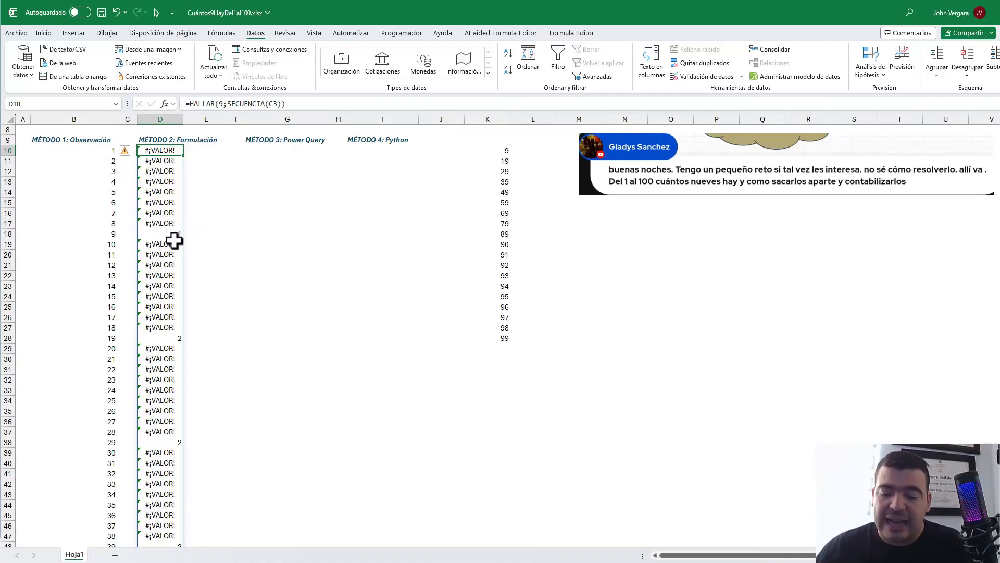
key(F2)
key(Escape)
key(F2)
click(141, 151)
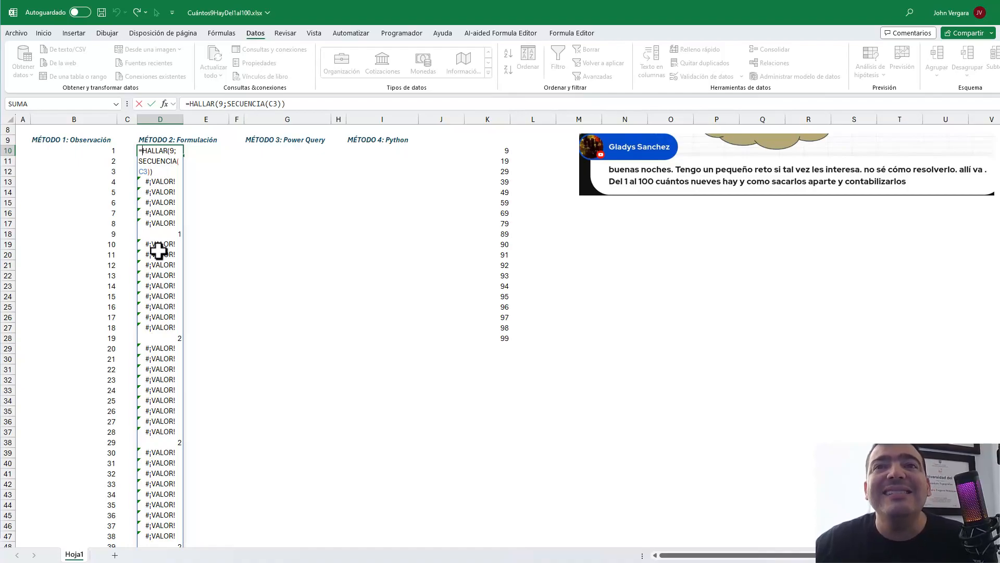
text(ESNUMERO()
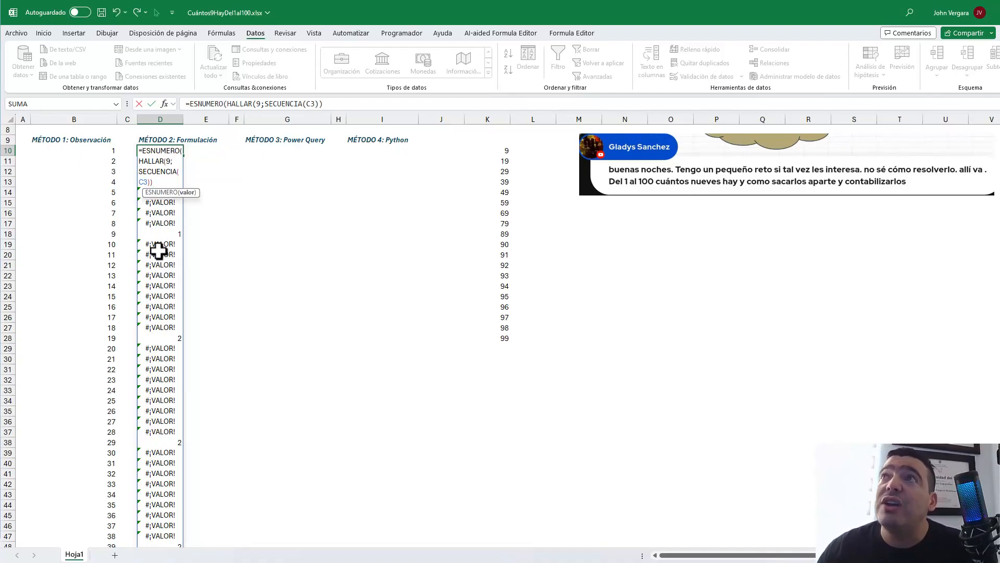
click(158, 183)
text())
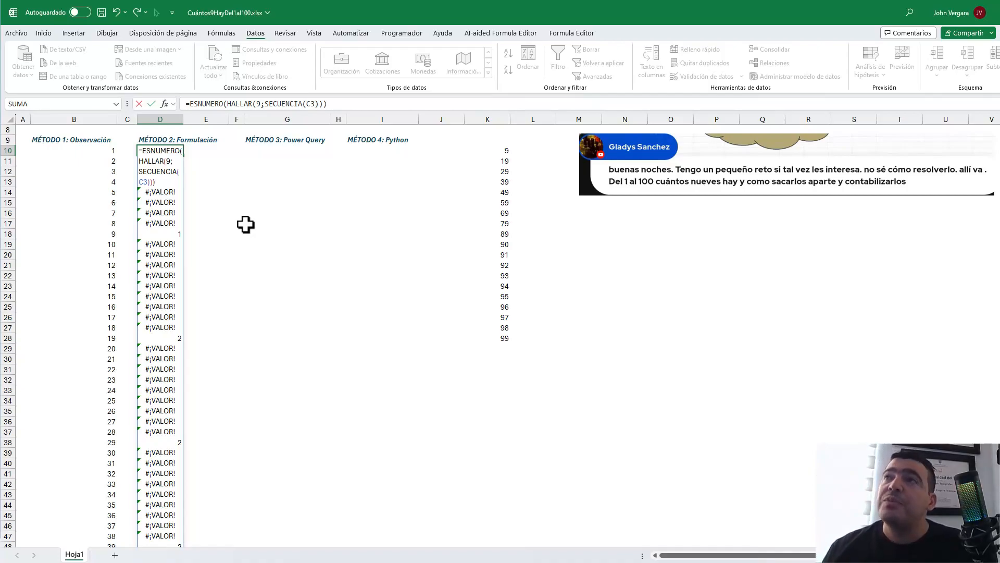
key(ctrl+Return)
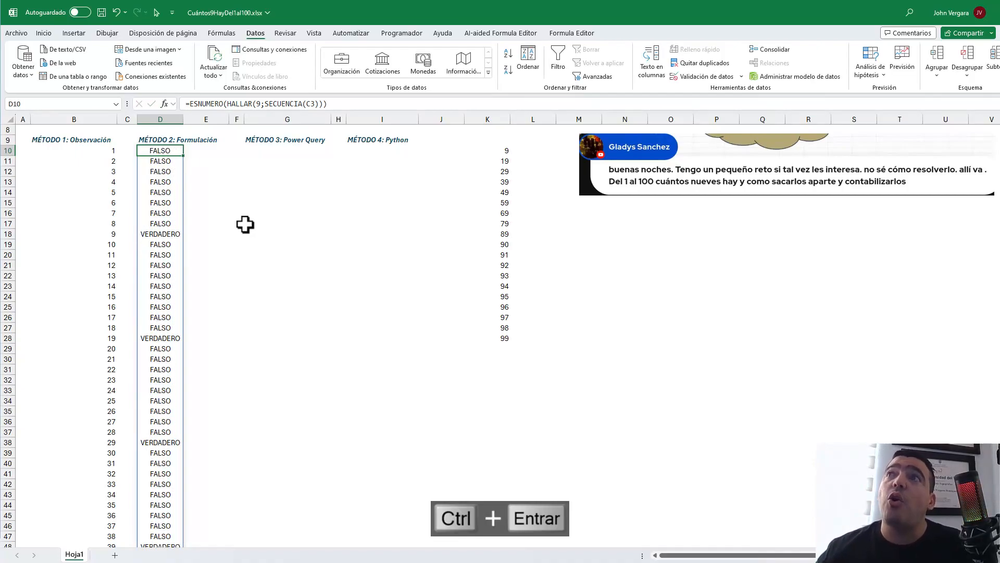
Examine the ESNUMERO results in D10:D18 row by row, marking each one with an arrow
mouse_move(176, 150)
mouse_down()
mouse_move(215, 130)
mouse_move(217, 143)
mouse_up()
mouse_move(177, 169)
mouse_down()
mouse_move(226, 150)
mouse_move(215, 172)
mouse_up()
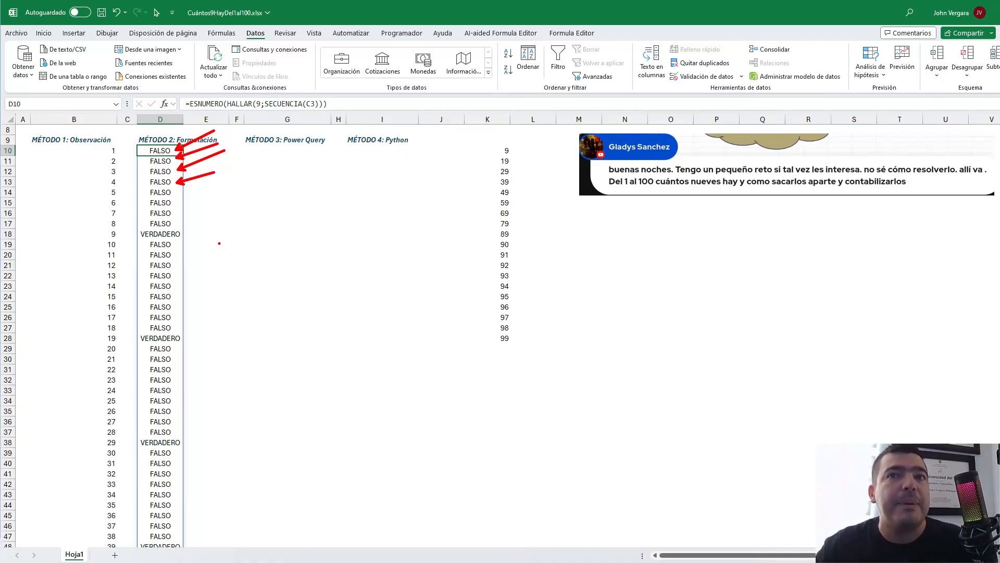
drag(174, 191, 240, 180)
mouse_move(176, 203)
mouse_down()
mouse_move(234, 193)
mouse_move(223, 205)
mouse_move(230, 220)
mouse_move(250, 223)
mouse_up()
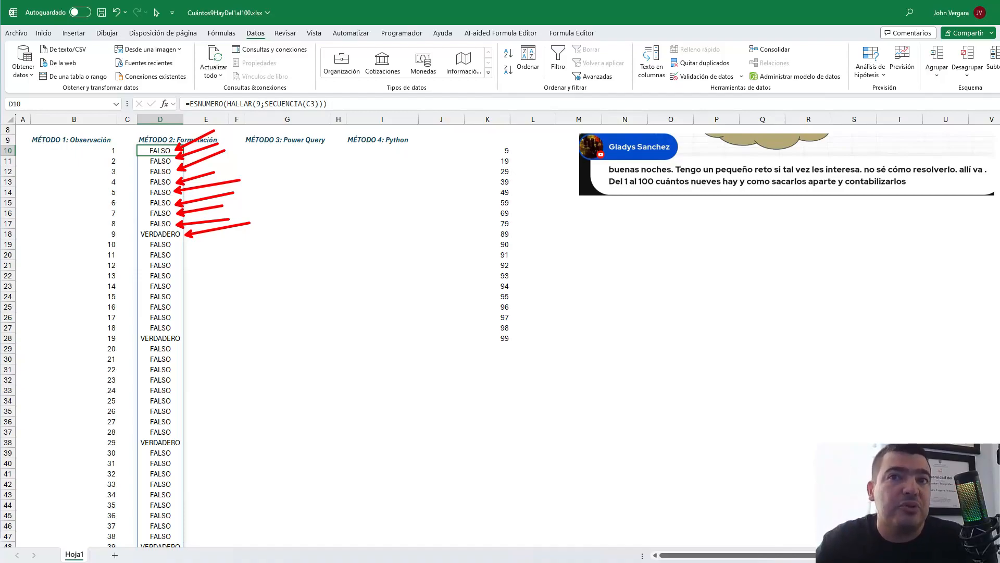
key(Escape)
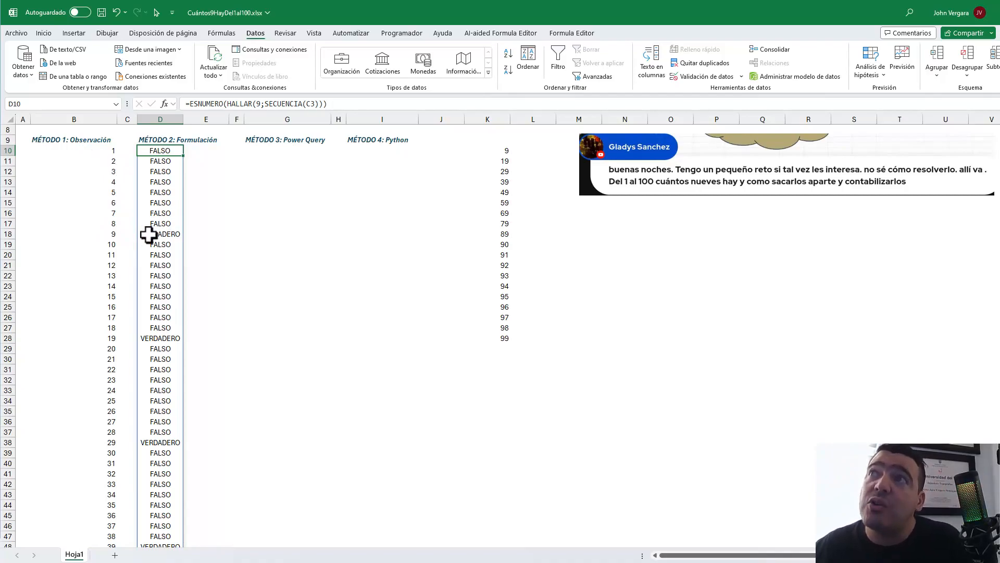
Add FILTRAR at the start of the D10 formula with SECUENCIA(C3) as its array, keeping the ESNUMERO expression as the include argument
key(F2)
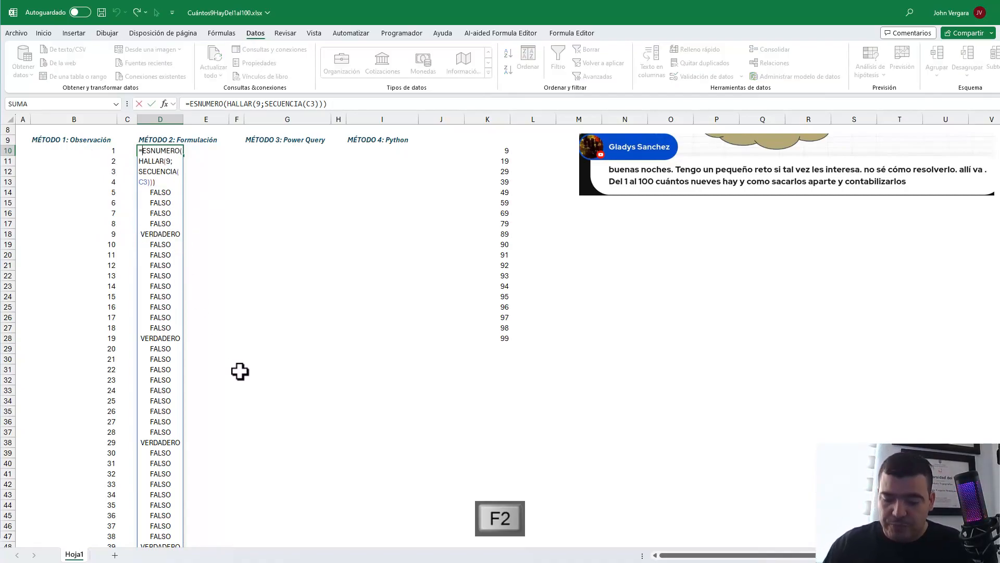
text(FILTRAR)
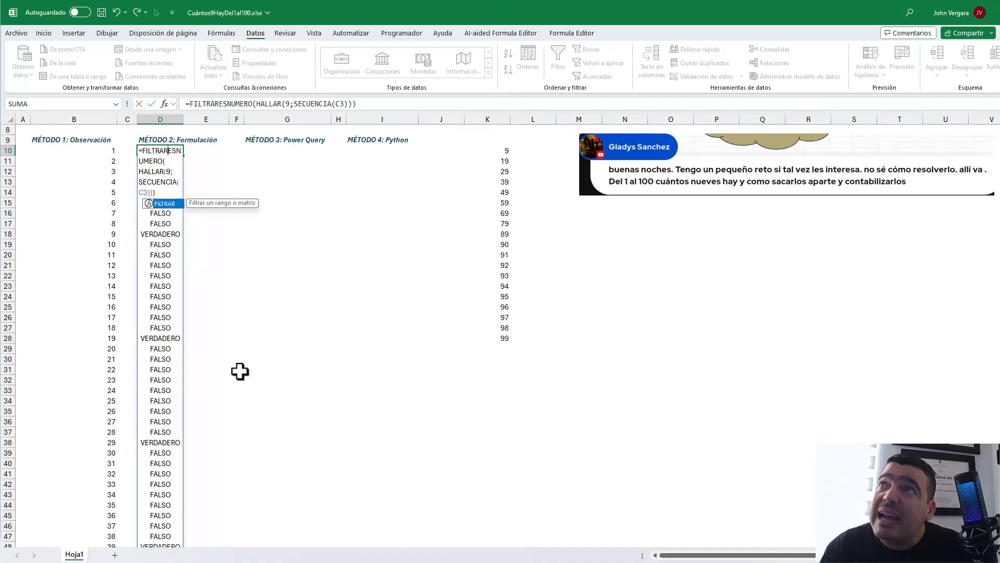
text(()
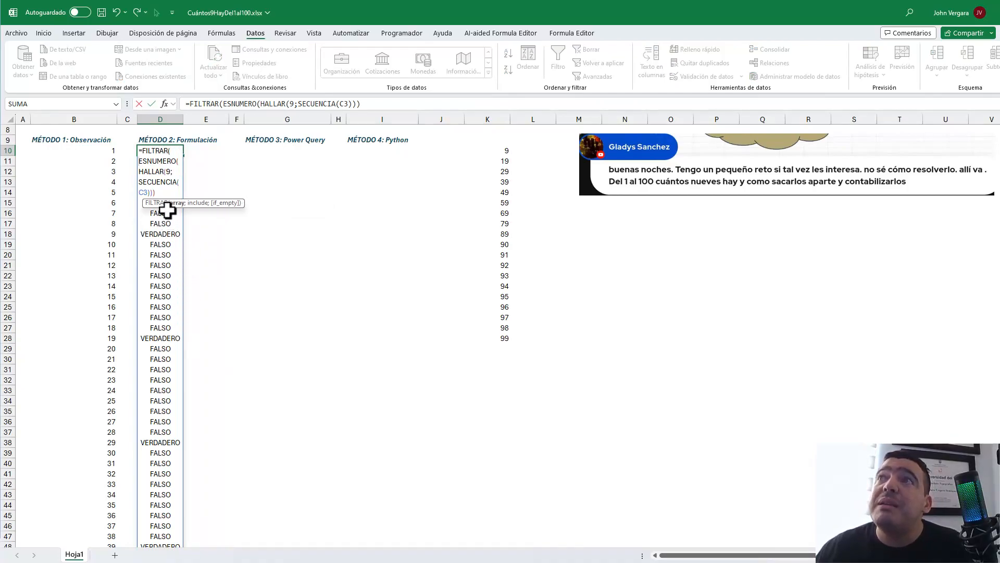
text(SECUENCIA(C)
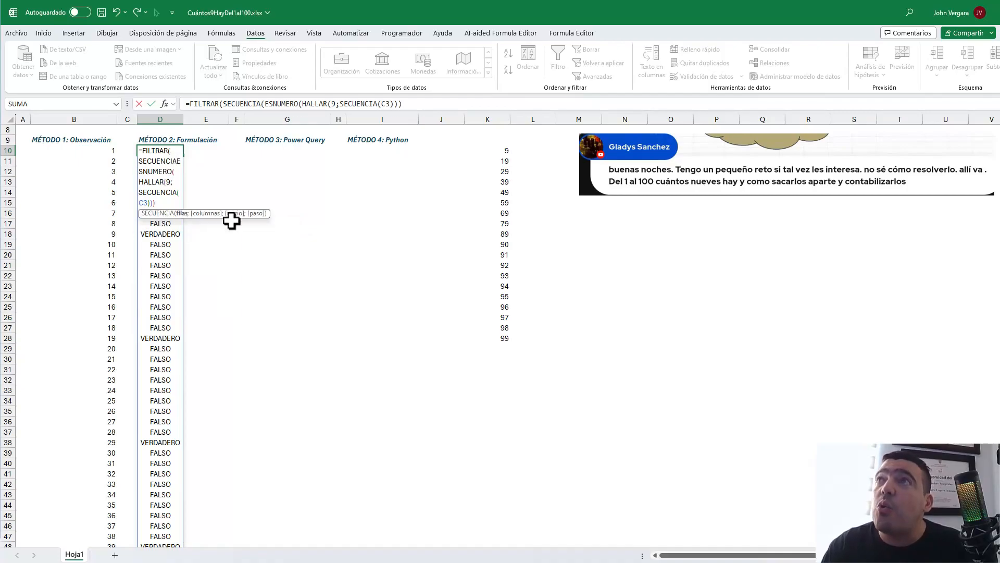
text(3):)
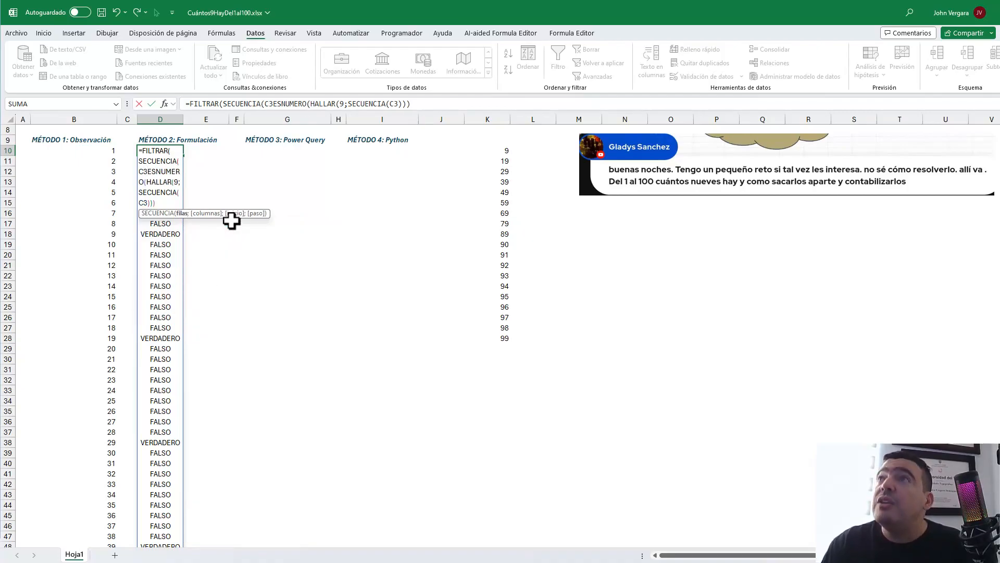
key(BackSpace)
text(;)
Complete the D10 formula as =FILTRAR(SECUENCIA(C3);ESNUMERO(HALLAR(9;SECUENCIA(C3)))), checking its array and include arguments and accepting the parenthesis correction
click(263, 103)
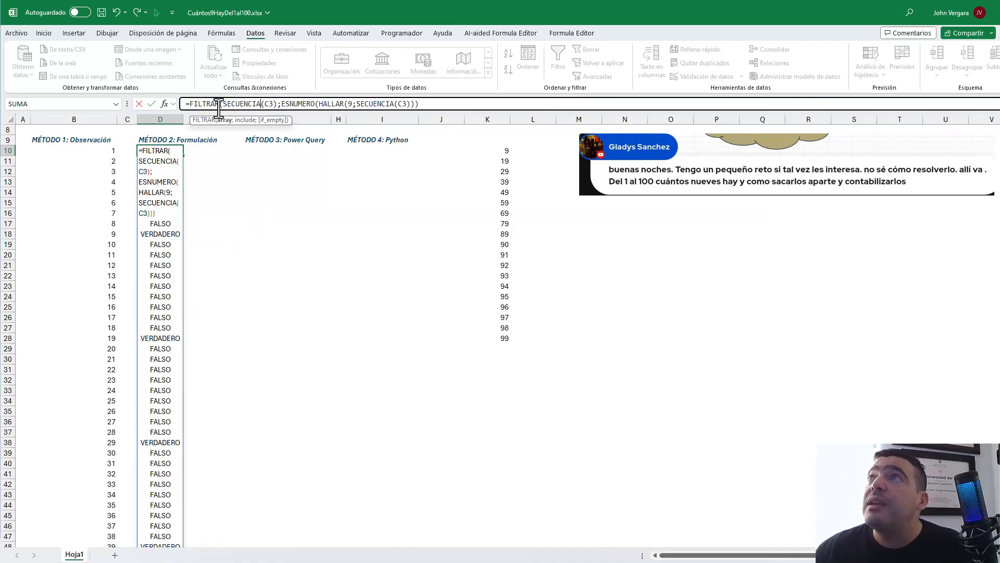
click(227, 120)
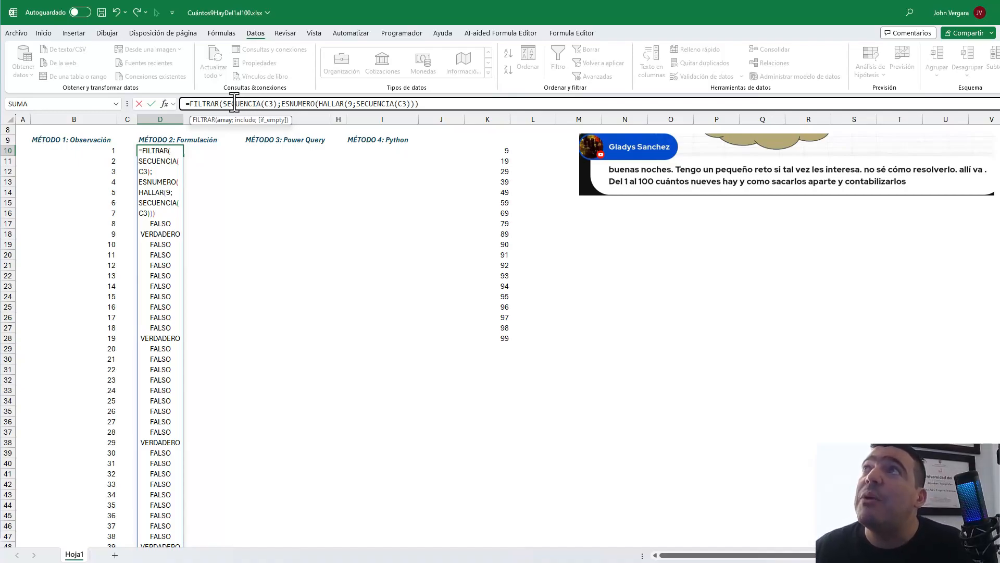
mouse_move(241, 104)
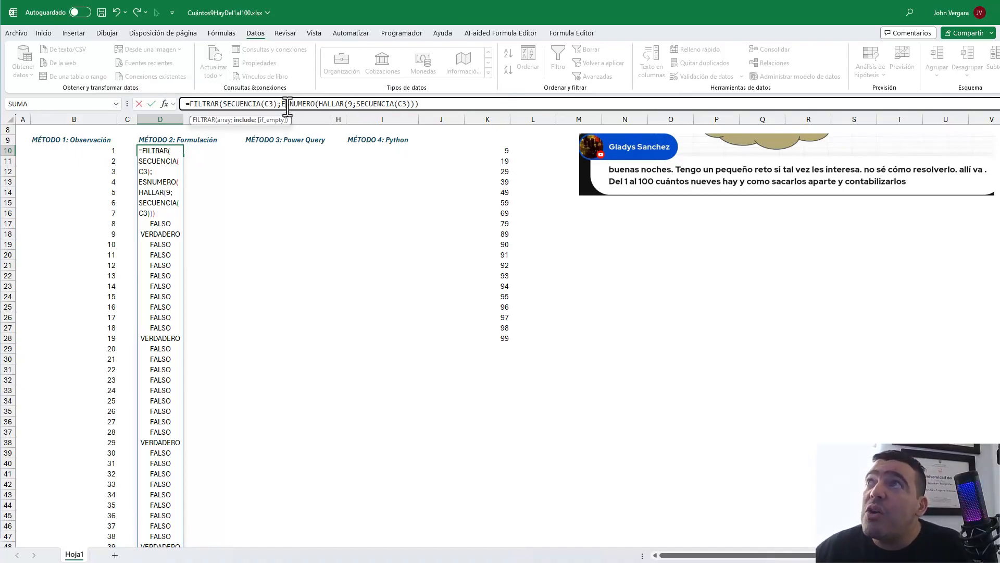
click(242, 119)
mouse_move(292, 107)
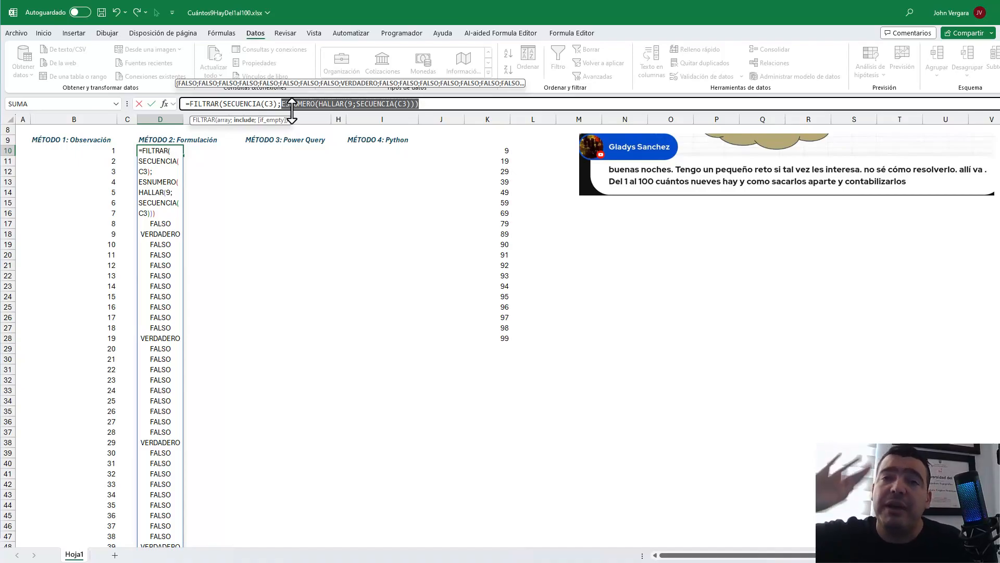
click(444, 105)
key(Return)
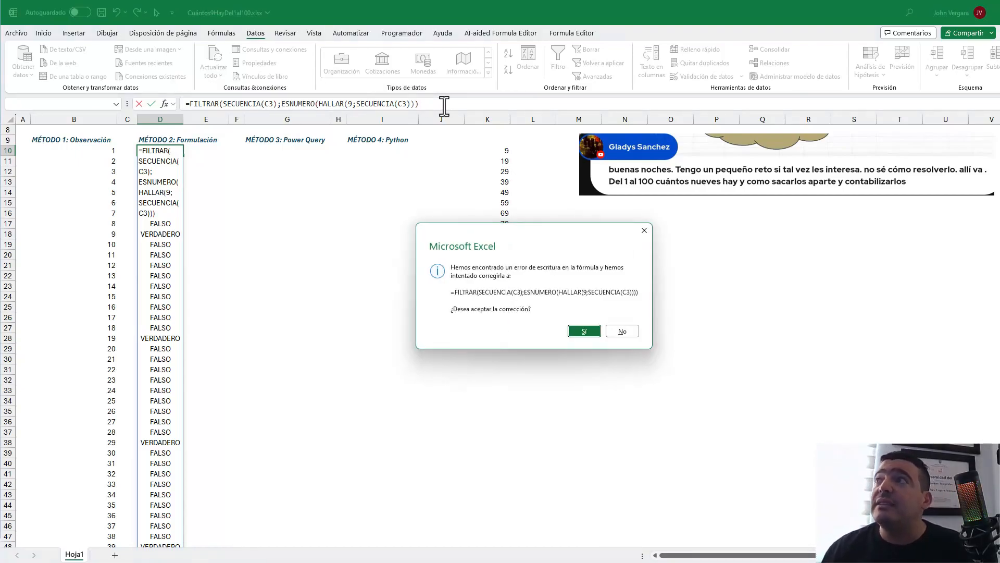
key(Return)
Review the FILTRAR formula in D10 and the filtered list it spills down column D
key(F2)
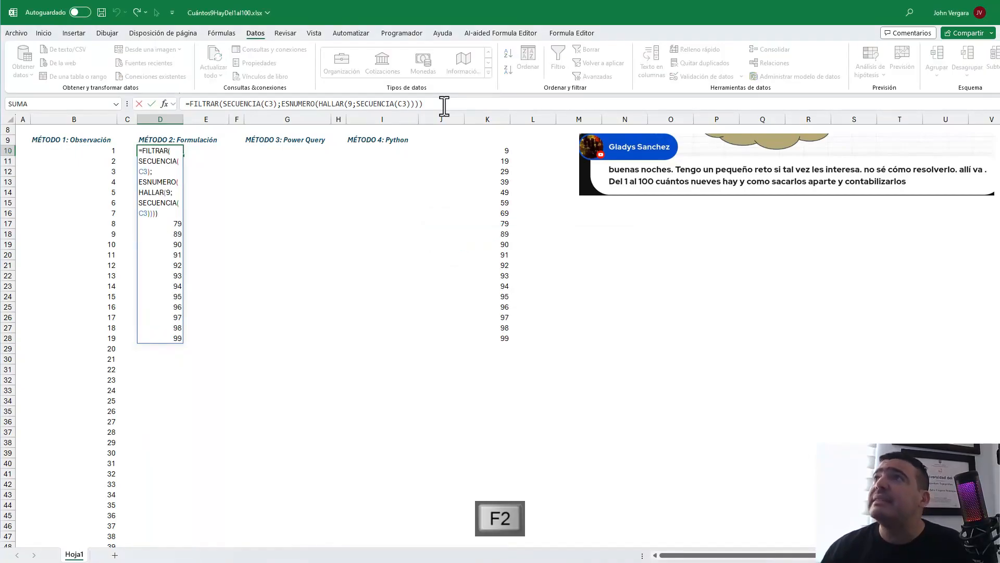
click(441, 104)
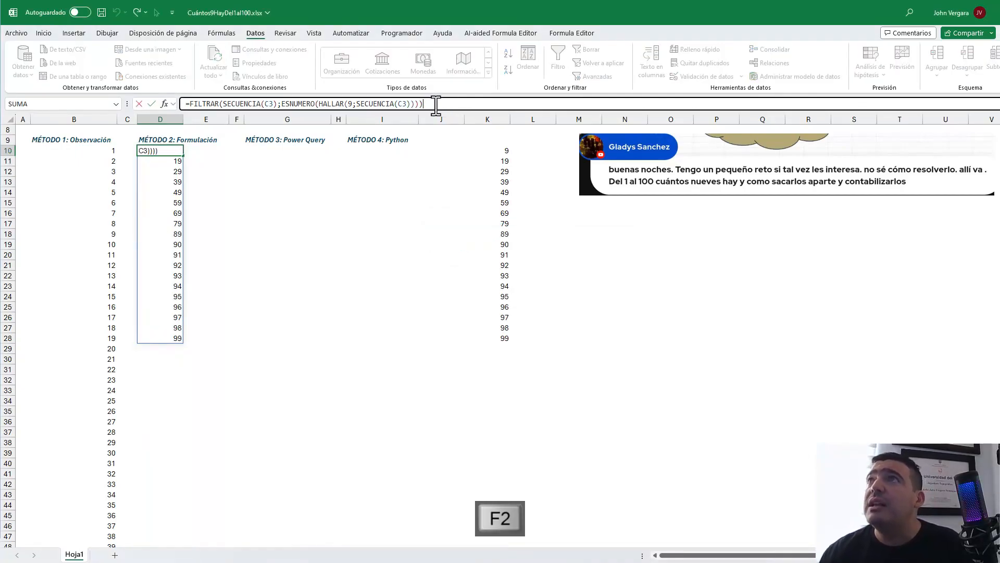
click(436, 106)
key(Escape)
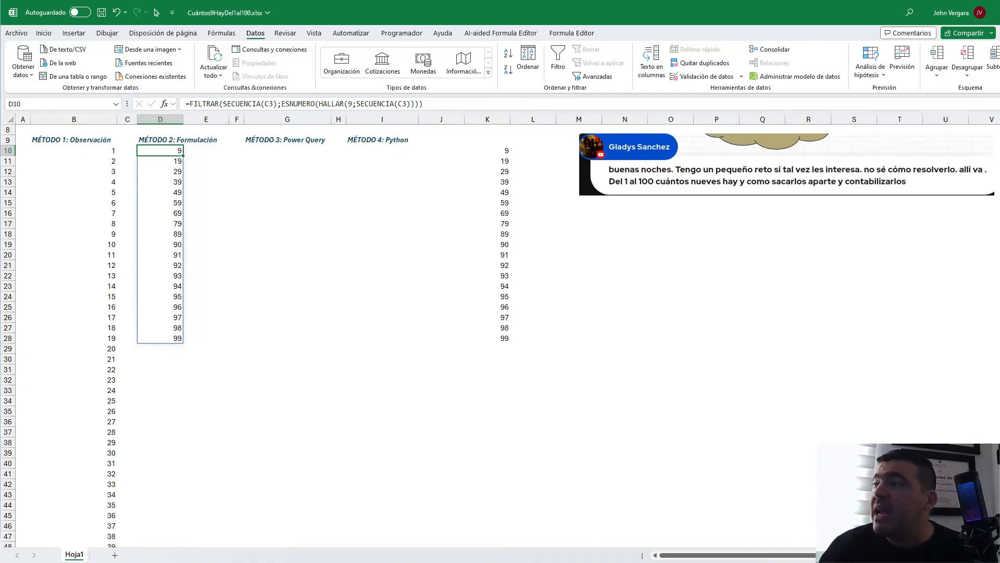
key(ctrl+shift+Down)
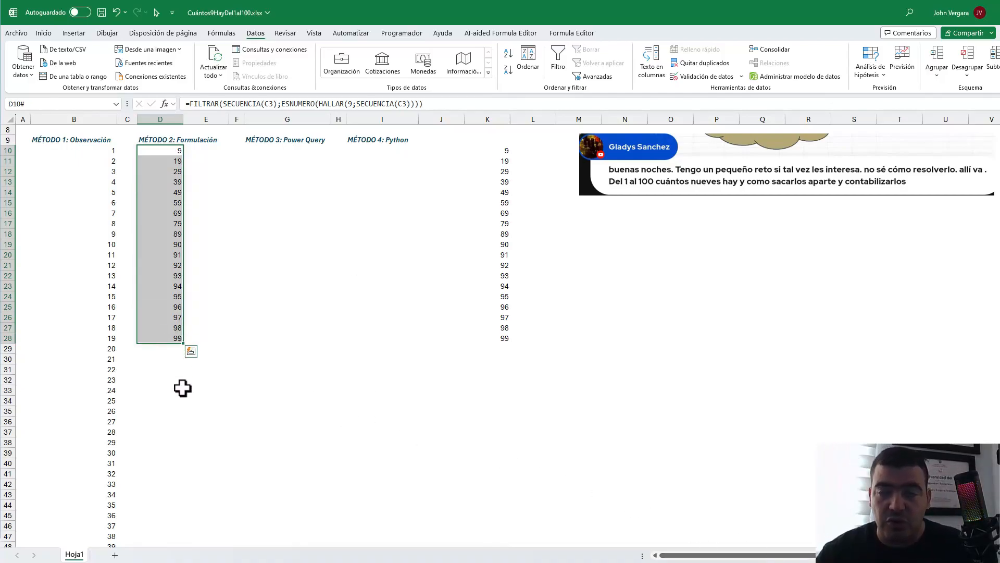
key(ctrl+shift+Up)
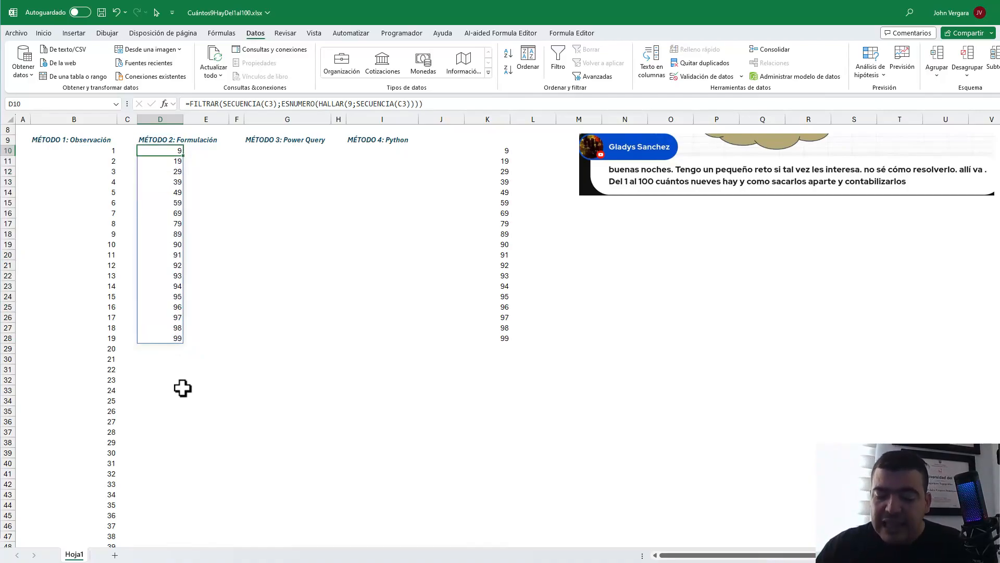
key(F2)
key(Escape)
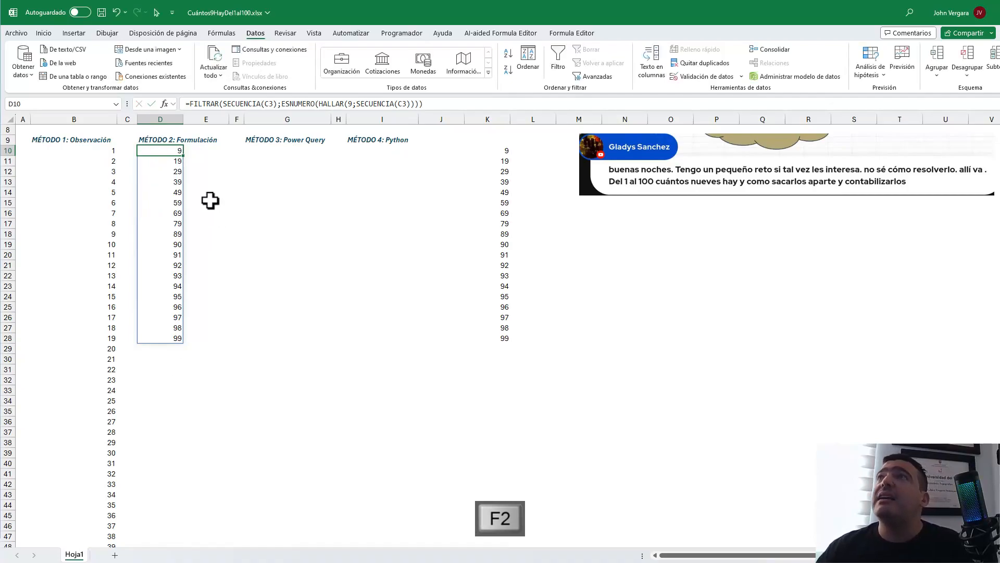
Insert LET( before FILTRAR in the D10 formula and mark both repeated SECUENCIA(C3) expressions
click(198, 104)
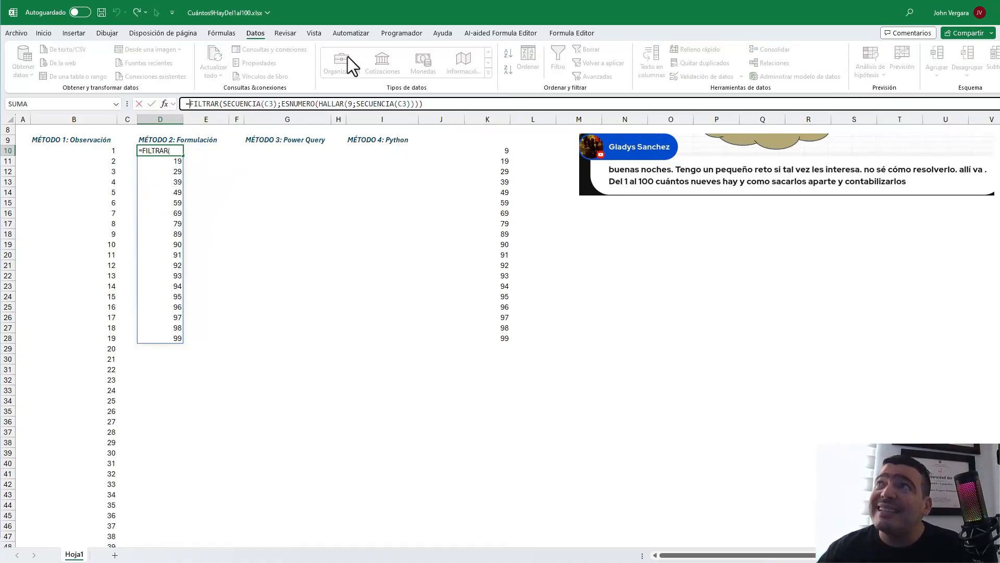
text(LET()
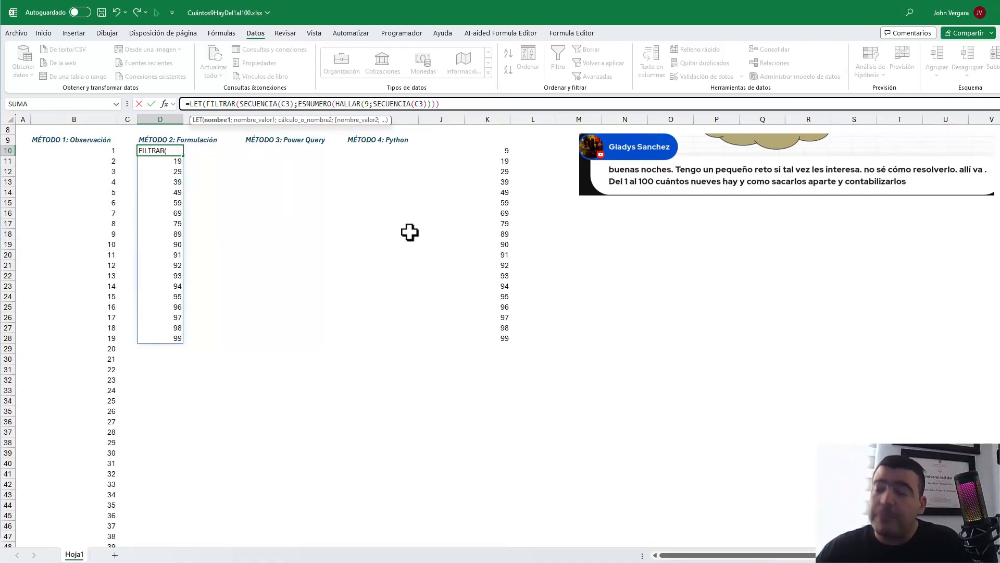
key(ctrl+2)
drag(238, 112, 296, 111)
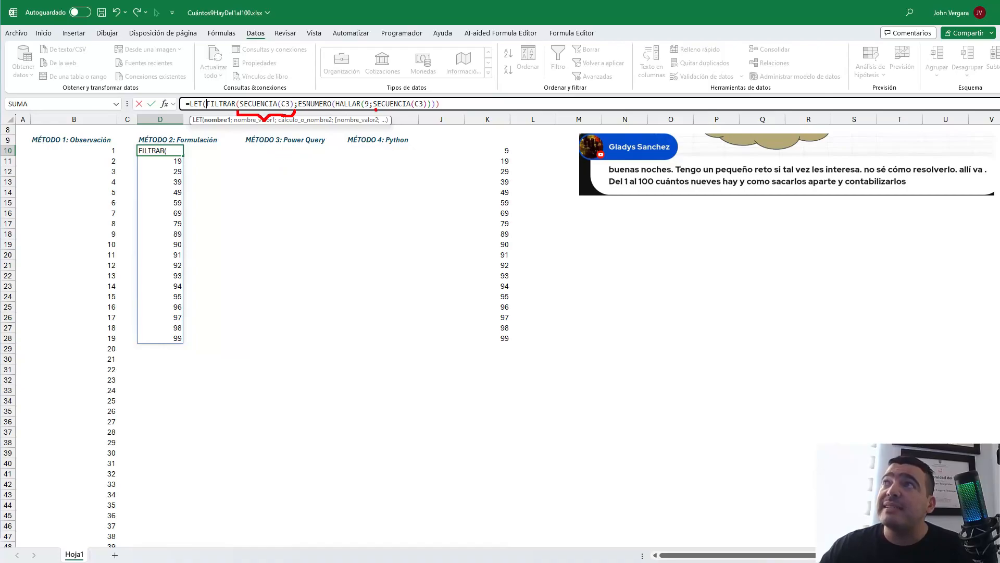
drag(401, 117, 430, 105)
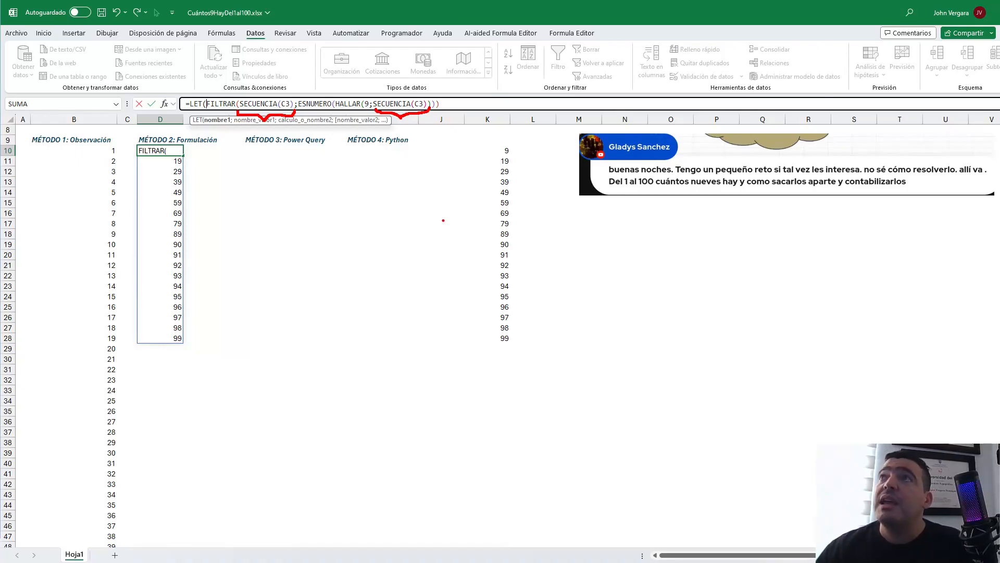
Define the LET variable s as SECUENCIA(C3) ahead of the FILTRAR expression in D10
key(Escape)
text(S)
key(Caps_Lock)
key(BackSpace)
text(s;)
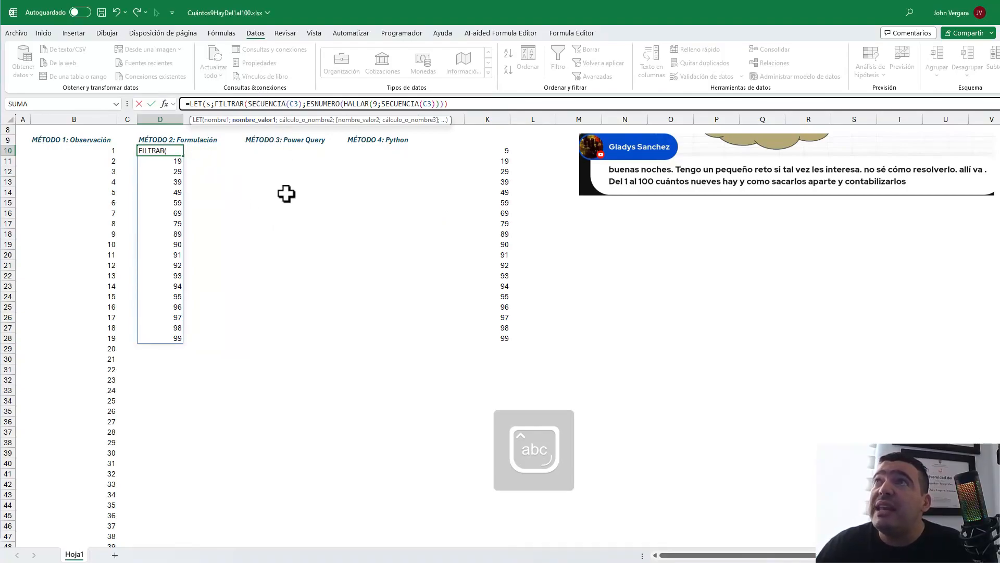
drag(302, 103, 248, 104)
key(ctrl+c)
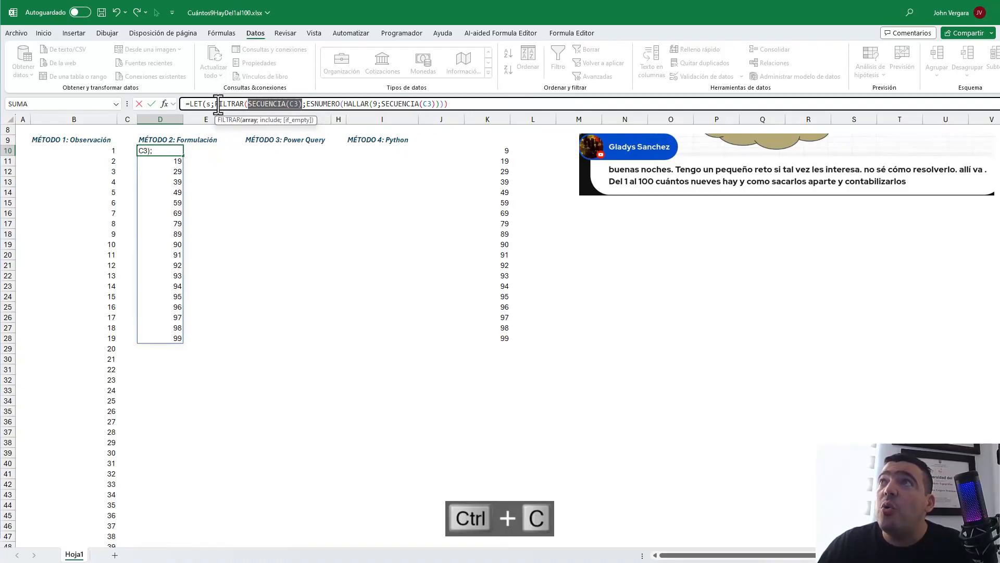
click(217, 104)
key(ctrl+v)
text(;)
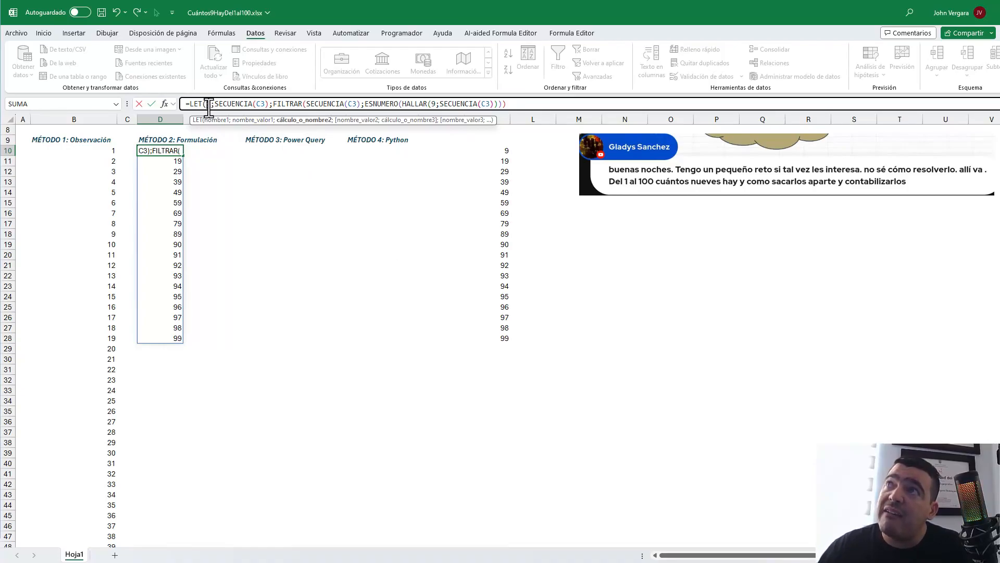
Replace both SECUENCIA(C3) expressions inside FILTRAR and HALLAR with the variable s
drag(214, 104, 266, 103)
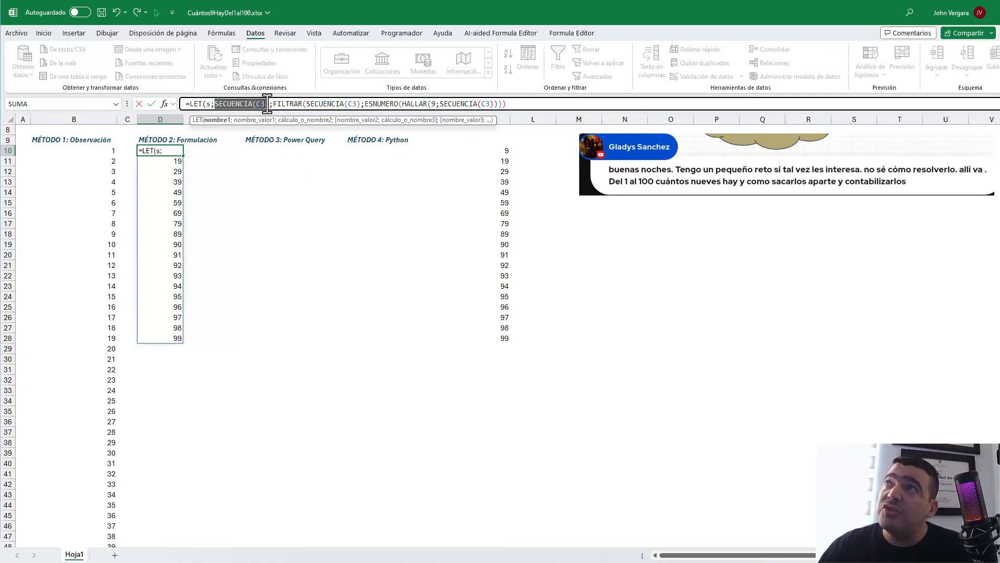
double_click(351, 104)
drag(350, 104, 308, 101)
text(s)
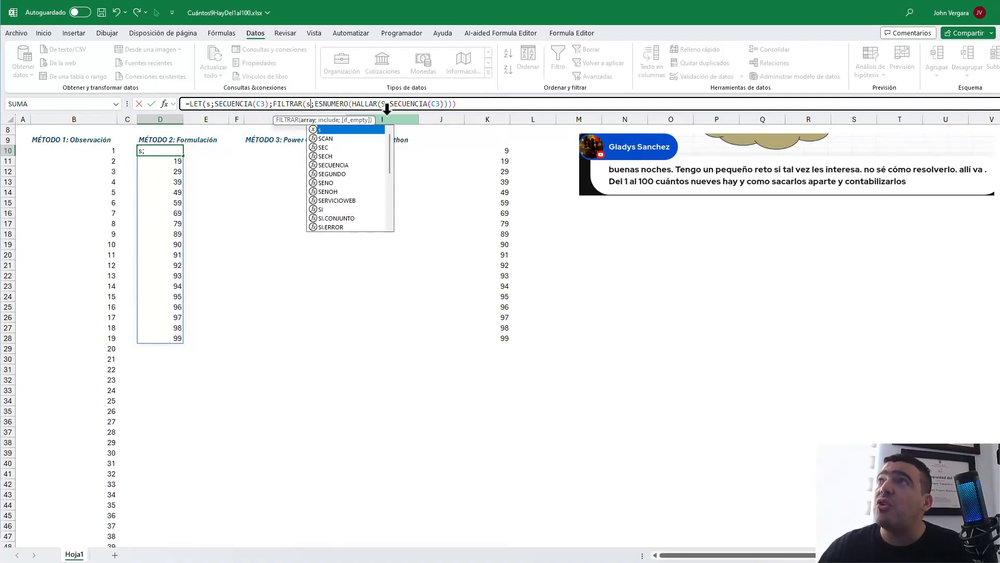
drag(444, 104, 390, 103)
text(s)
Point out both s references, close the LET parenthesis and enter =LET(s;SECUENCIA(C3);FILTRAR(s;ESNUMERO(HALLAR(9;s)))) in D10
key(ctrl+2)
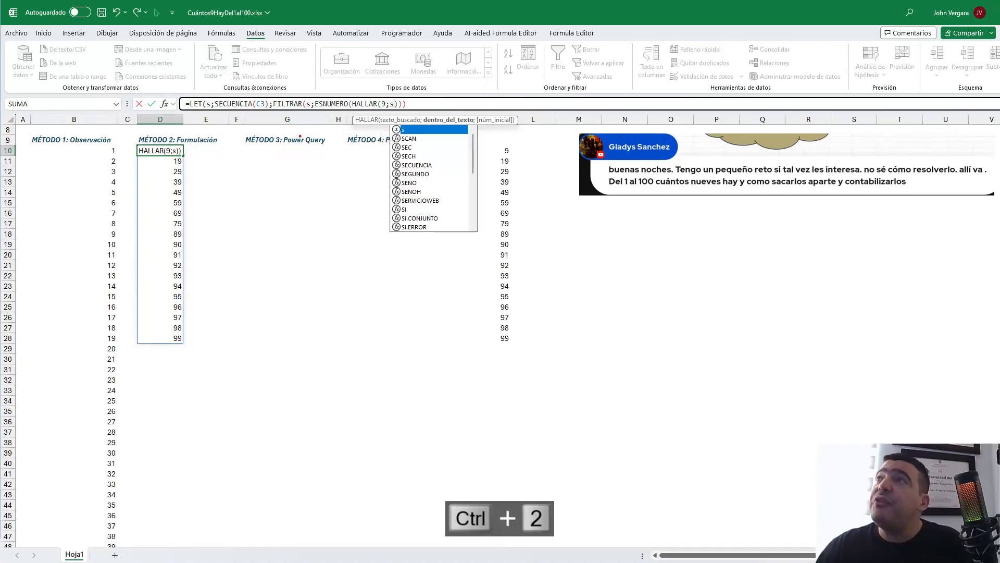
drag(307, 110, 329, 178)
drag(391, 108, 356, 179)
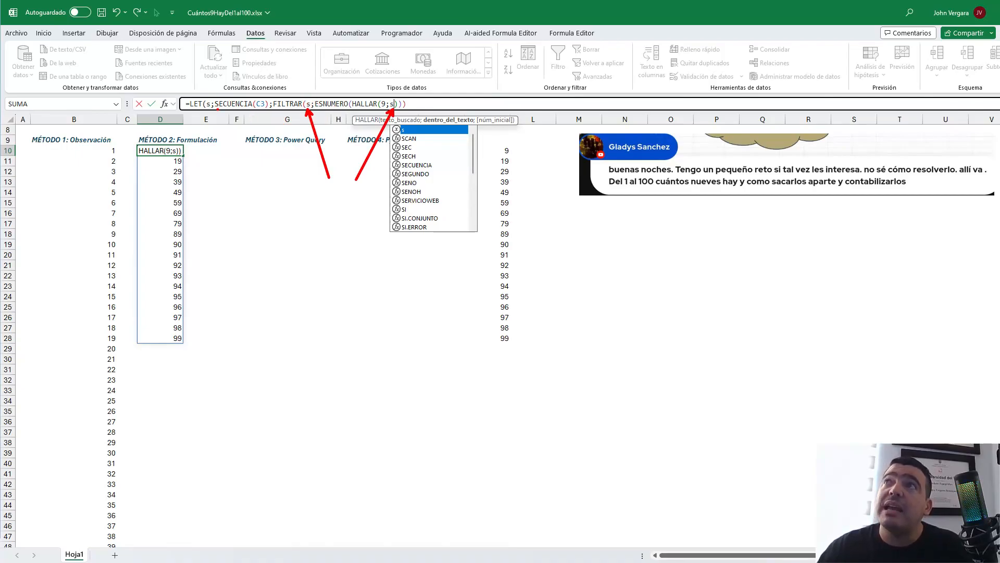
key(Escape)
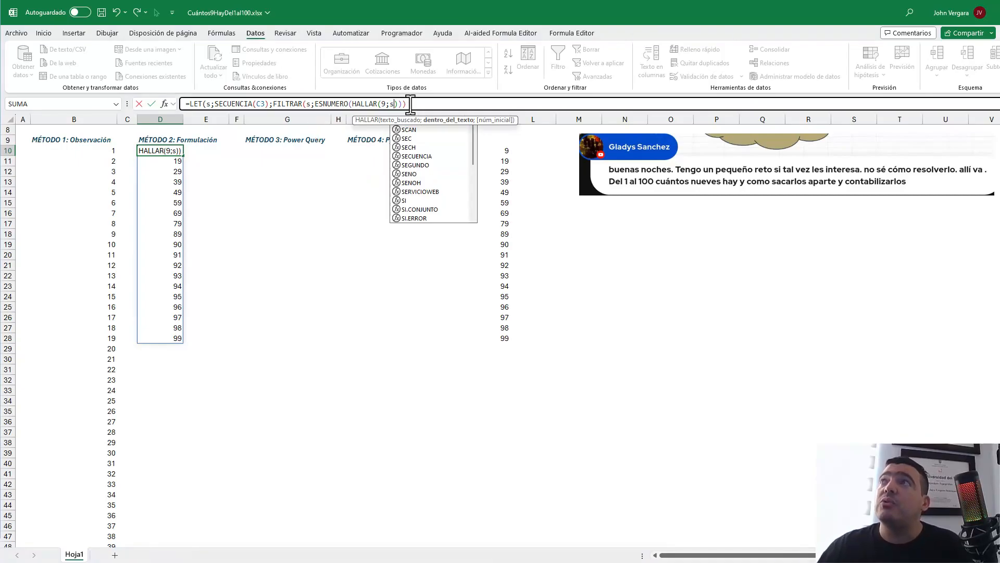
click(410, 104)
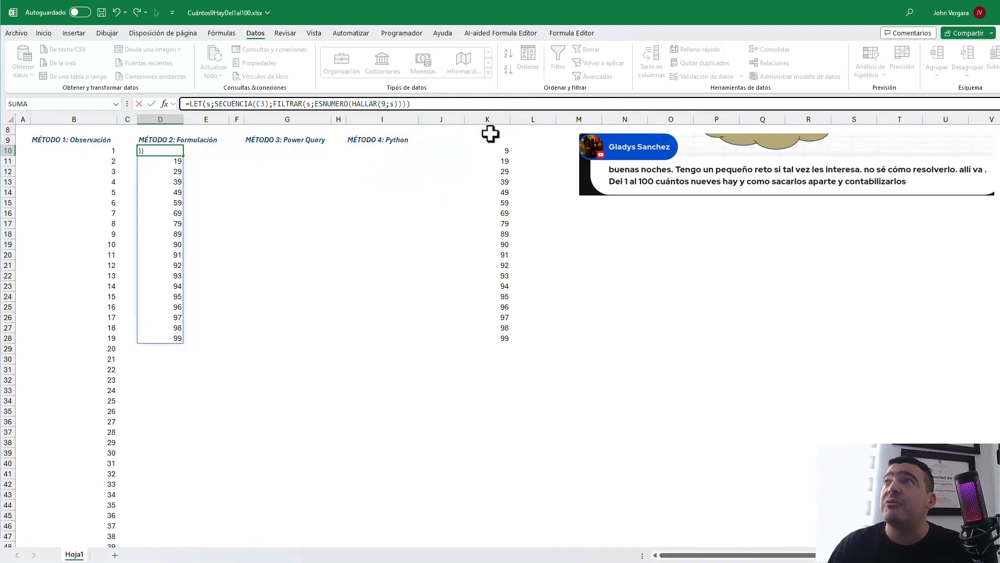
key(ctrl+Return)
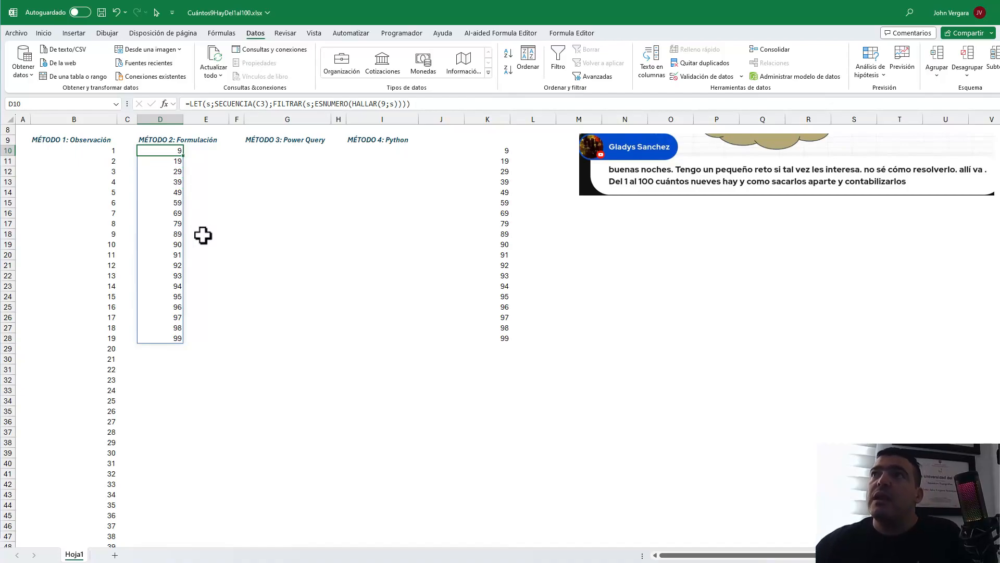
Enter =SECUENCIA(C3) in E10, beside the filtered list of Método 2
scroll(204, 243, up, 2)
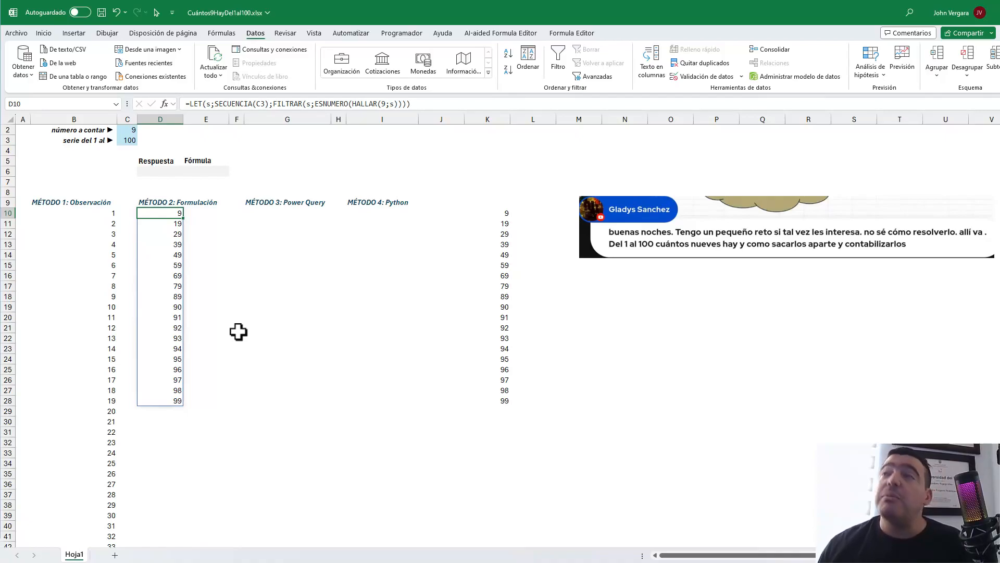
key(Right)
key(Left)
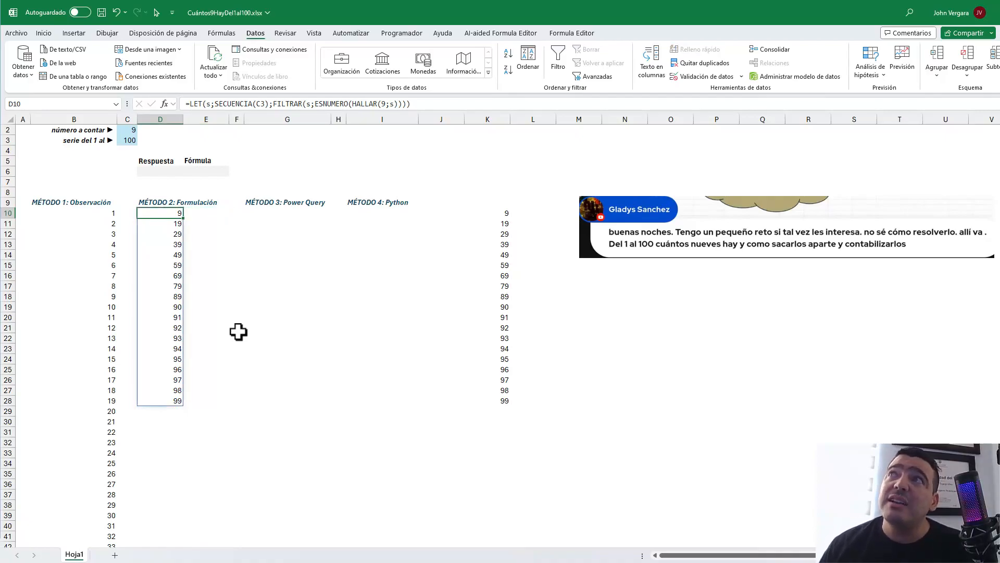
key(Right)
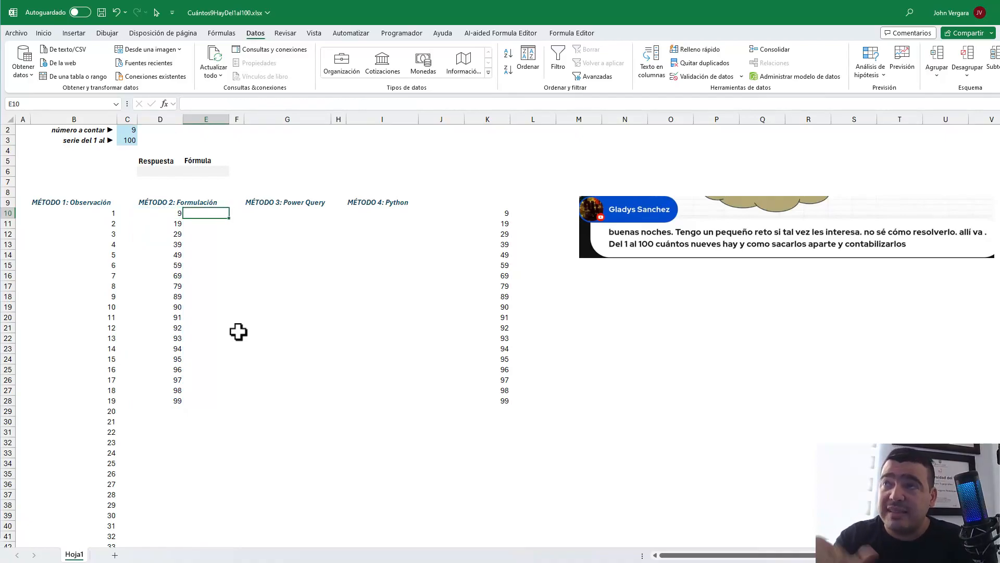
text(=SECUE)
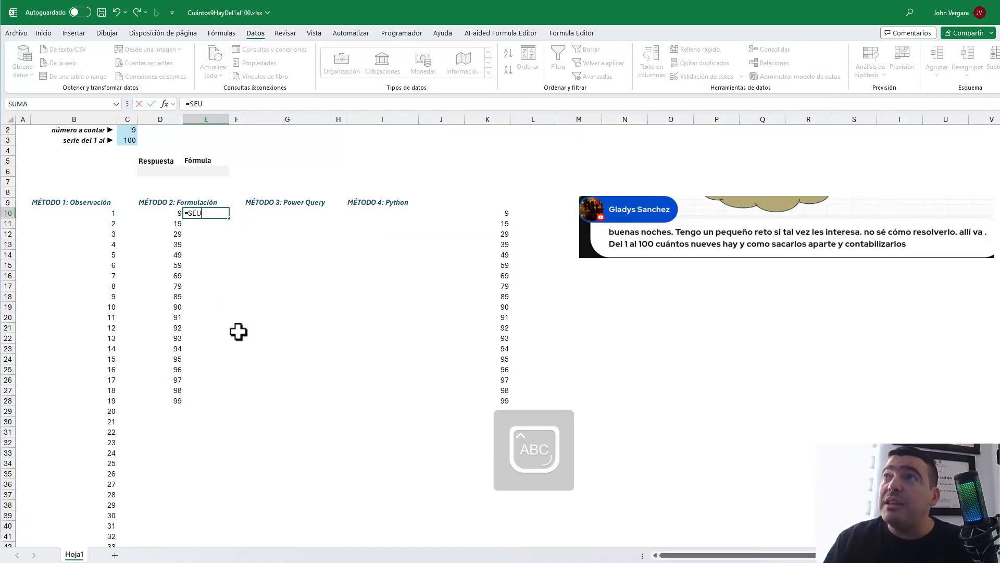
key(Tab)
key(Left)
key(Up)
key(Left)
key(Up)
key(Up)
key(Up)
key(Up)
key(Up)
key(Up)
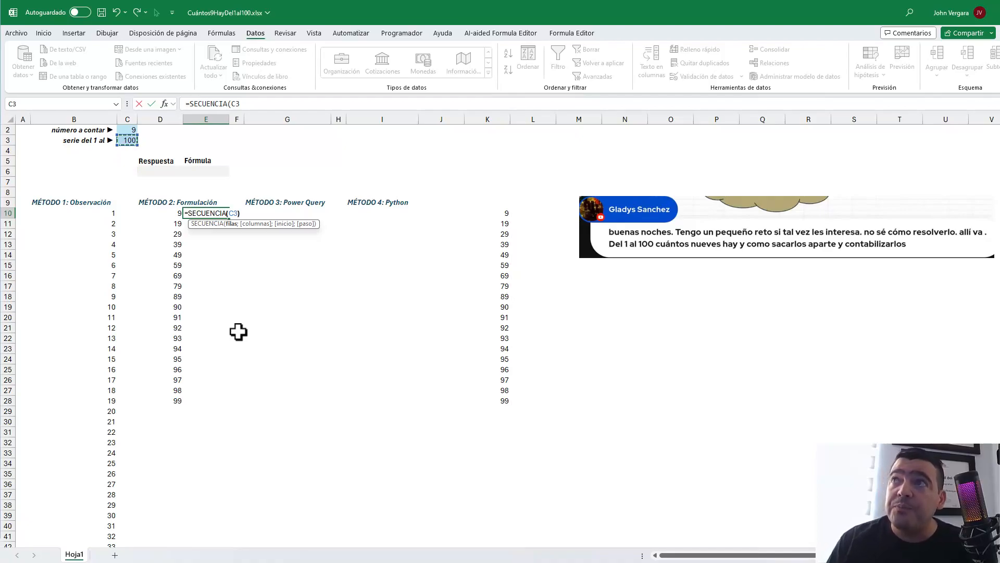
text())
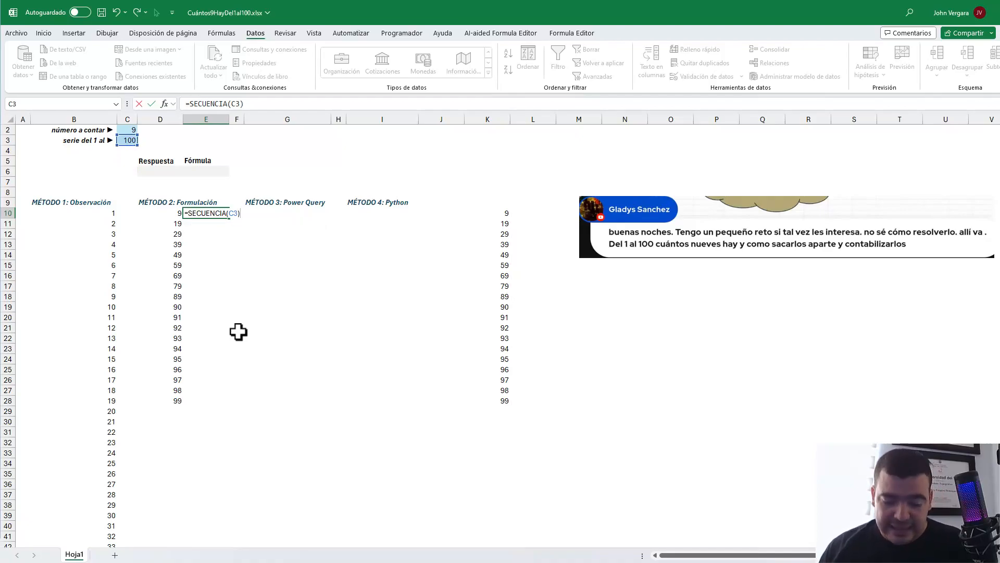
key(ctrl+Return)
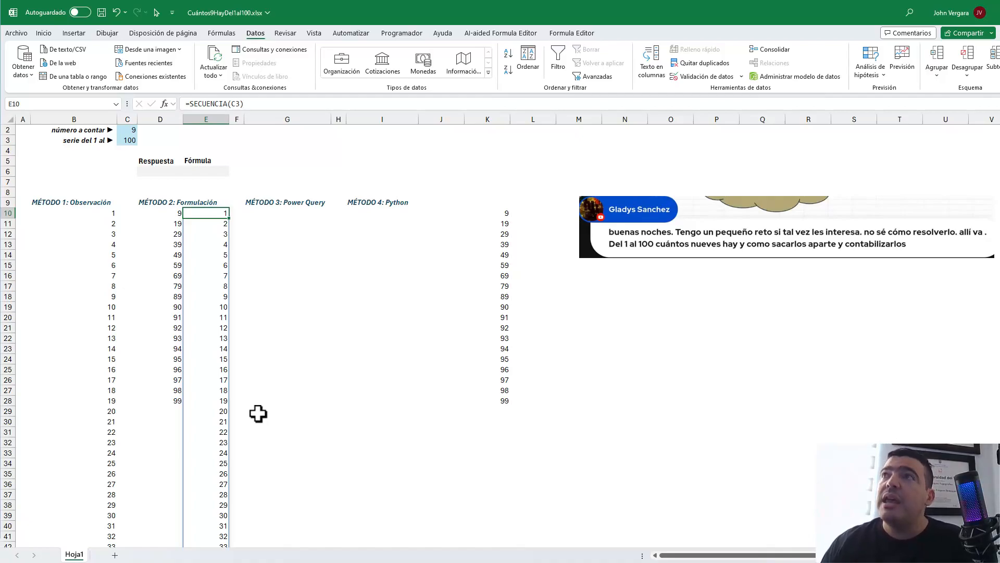
Wrap the sequence in E10 with LARGO, entering =LARGO(SECUENCIA(C3))
key(F2)
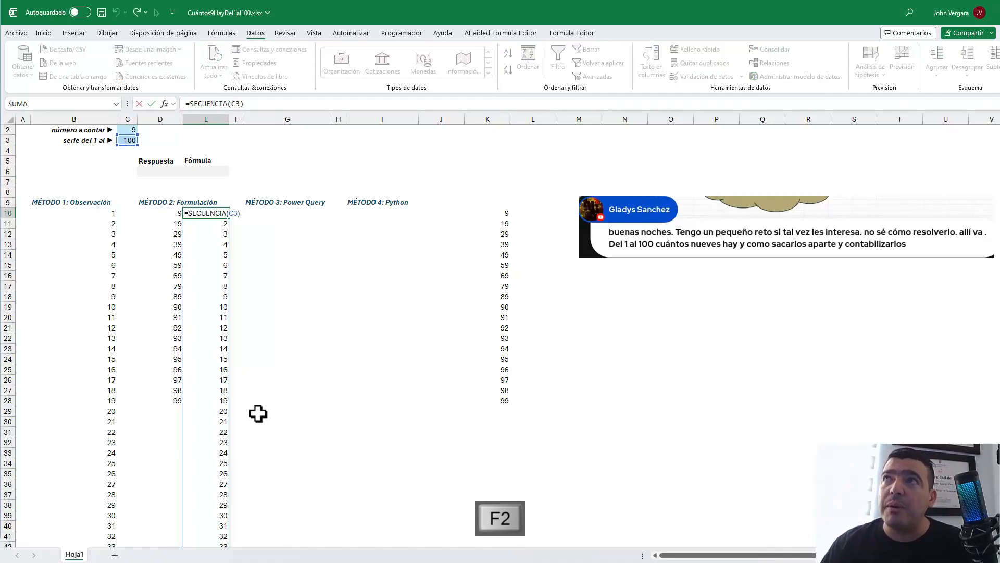
text(LARGO)
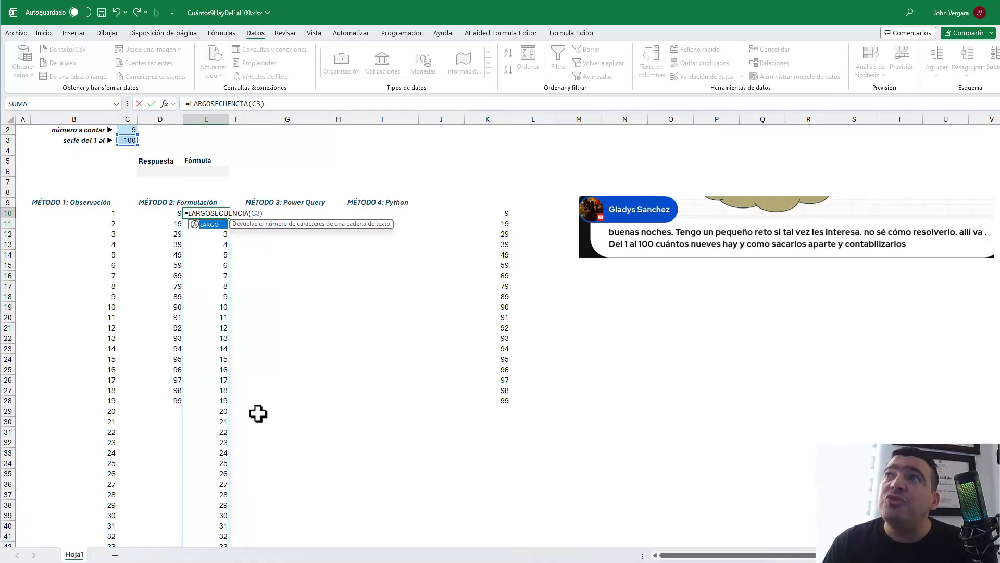
text(()
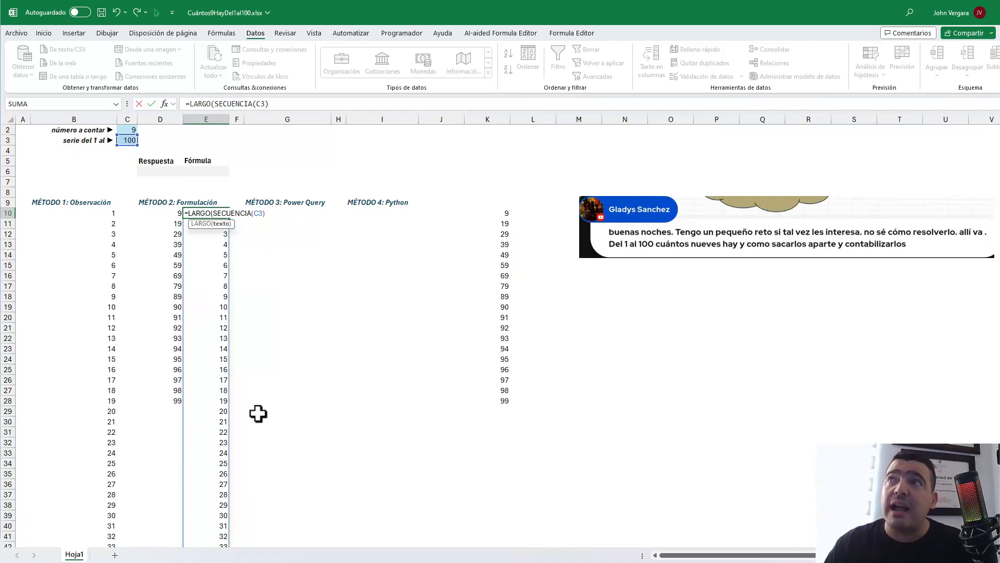
text())
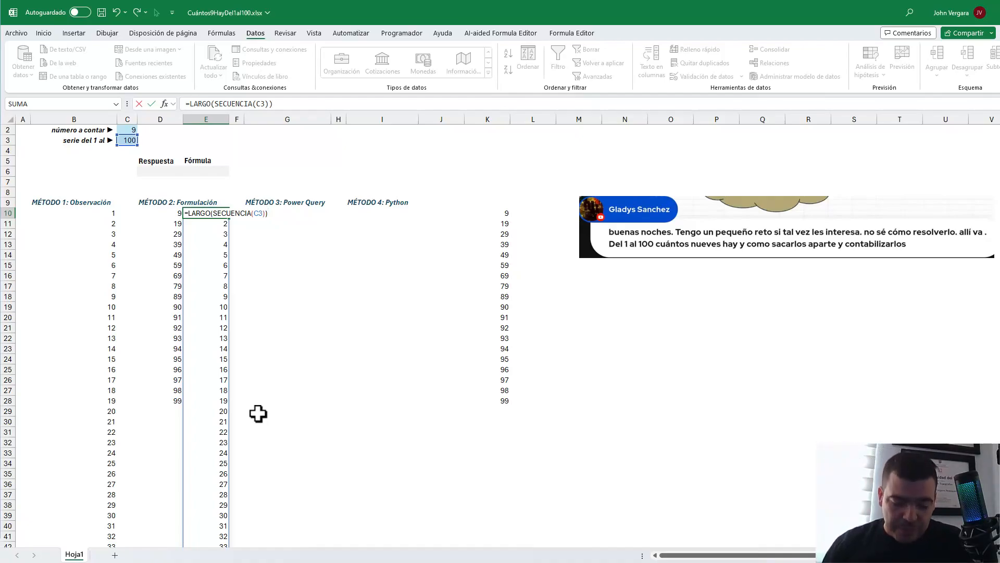
key(ctrl+Return)
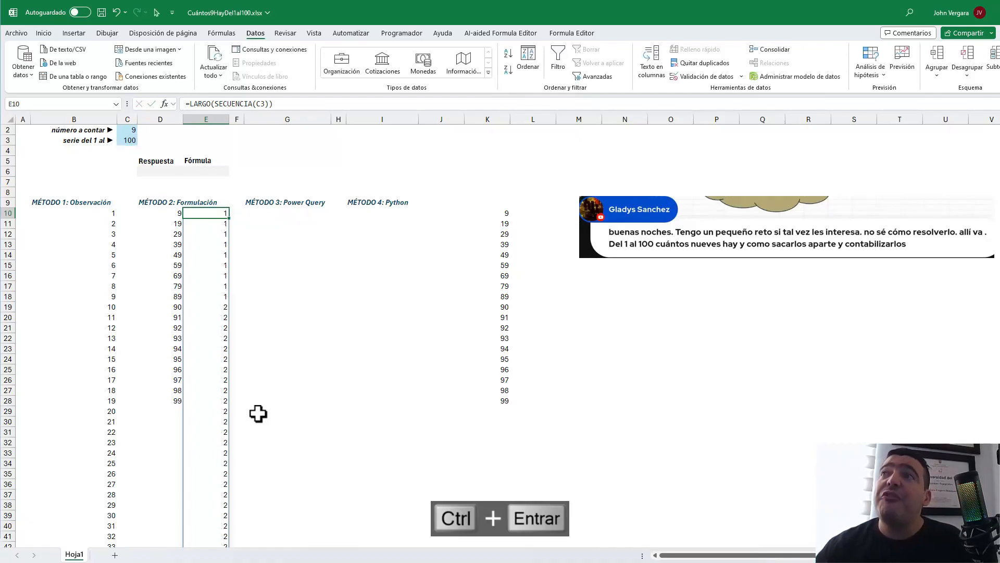
Compare the character lengths in column E with the numbers in column B, from 1 to 9 and down to 100
key(ctrl+2)
drag(217, 207, 236, 302)
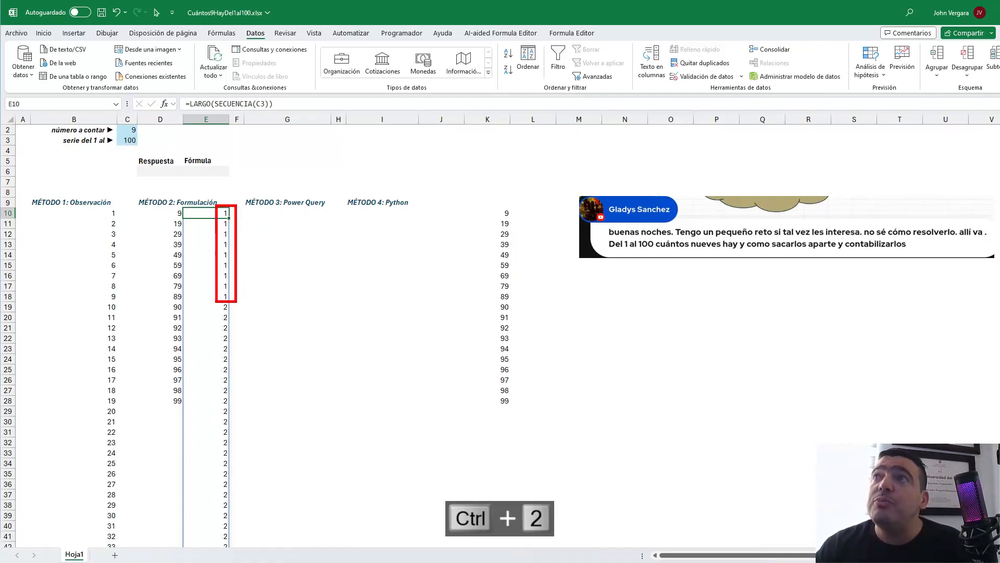
mouse_move(95, 203)
mouse_down()
mouse_move(121, 247)
mouse_move(128, 303)
mouse_up()
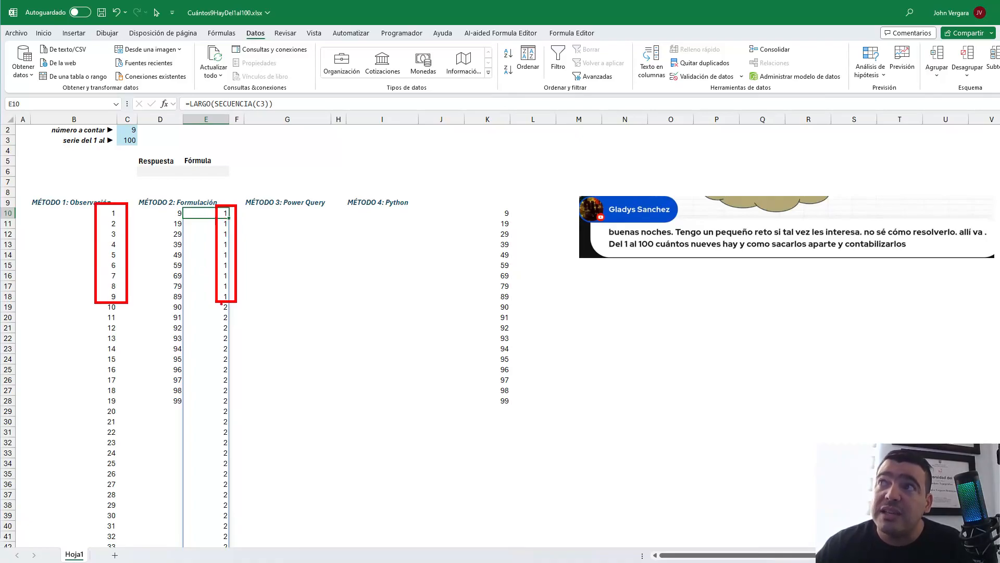
key(Escape)
click(219, 311)
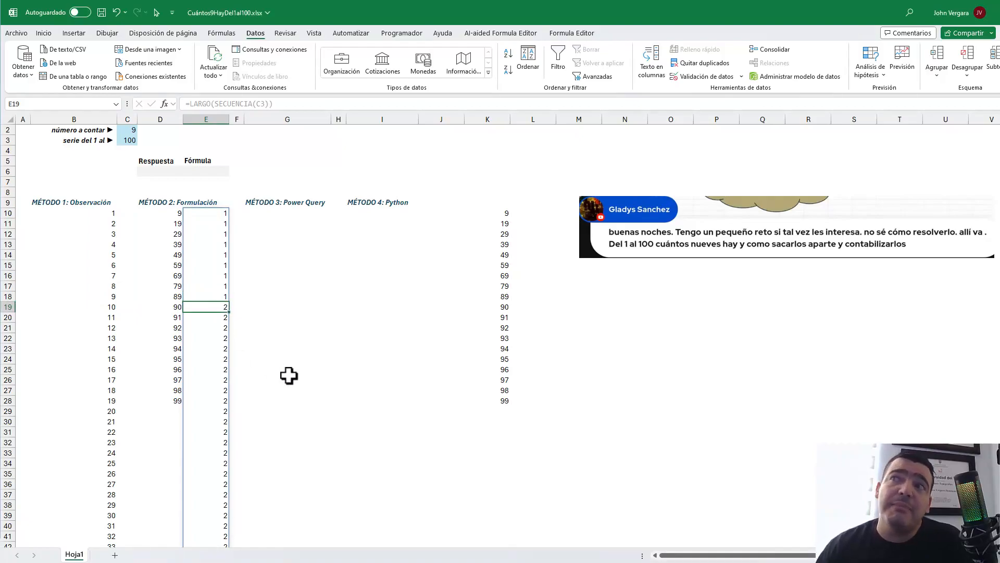
key(ctrl+Down)
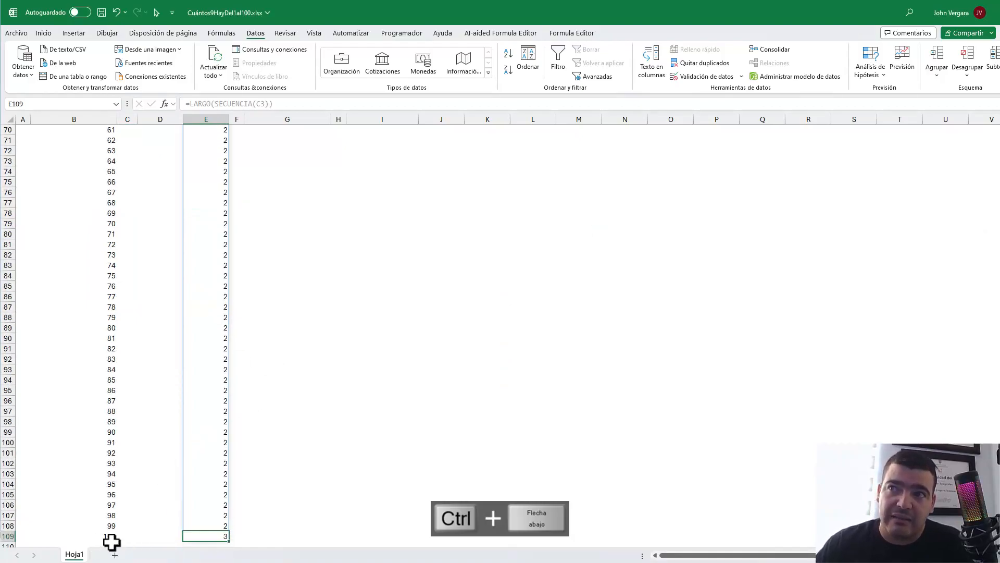
key(ctrl+Up)
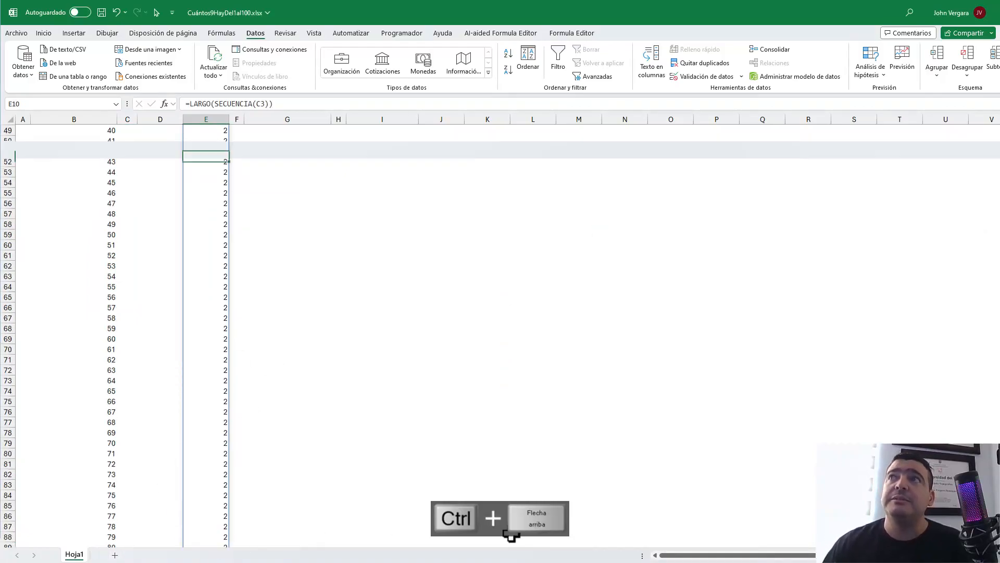
Extend the E10 formula with a subtraction of LARGO over SUSTITUIR, adding -LARGO(SUSTITUIR(SECUENCIA(C3);9;)
key(Down)
key(F2)
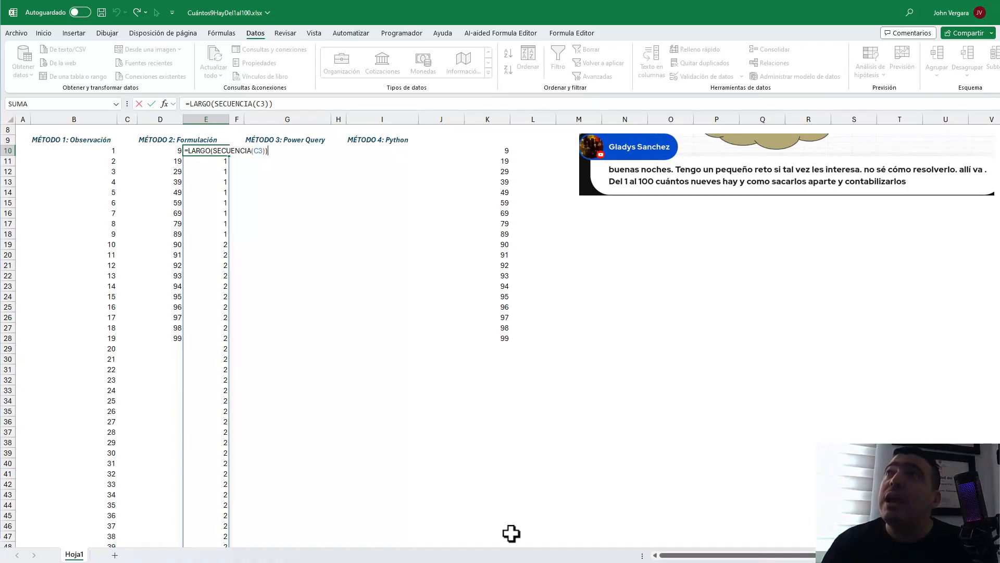
text(-)
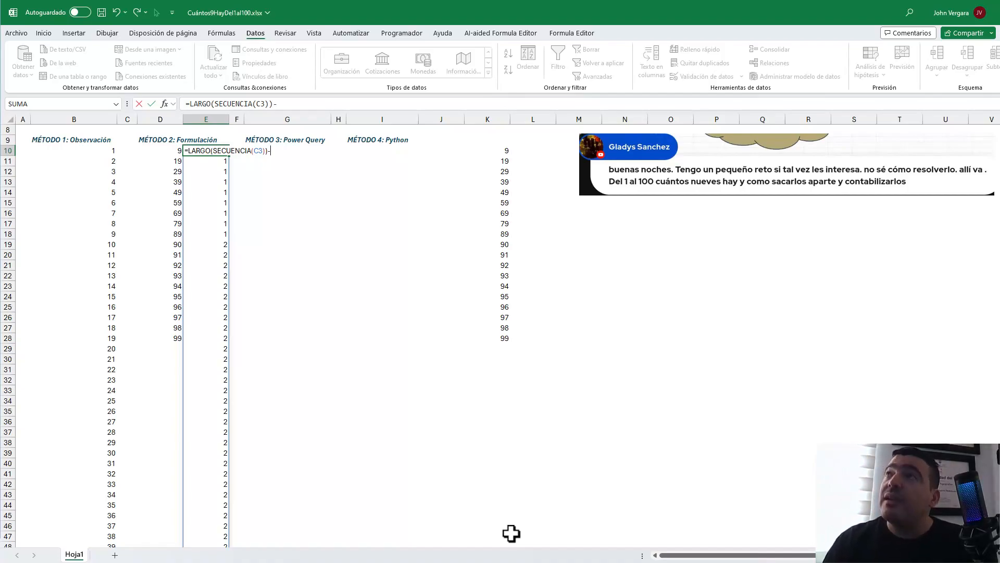
text(LARGO(S)
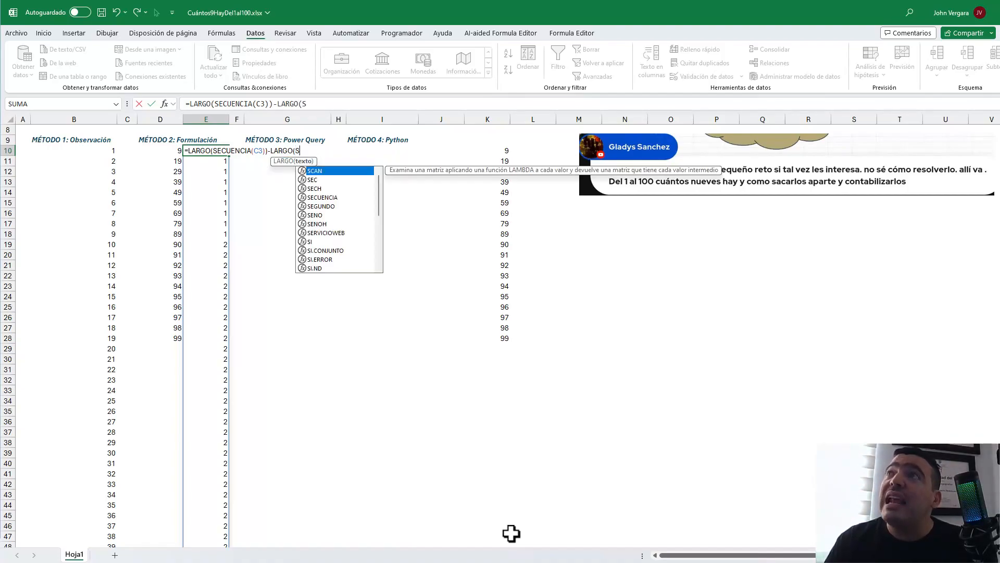
text(USTITUIR()
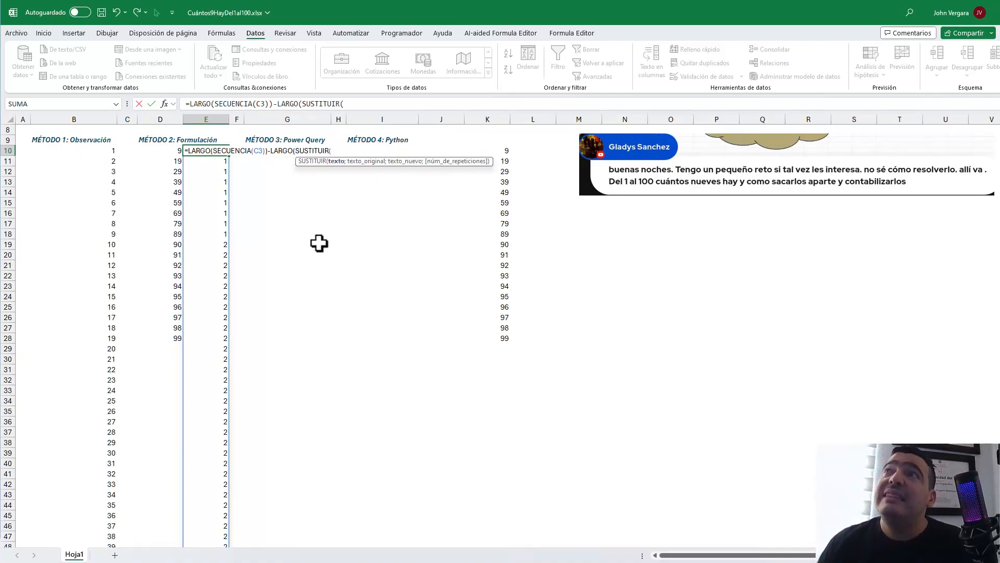
text(SE)
key(Tab)
text(C3)
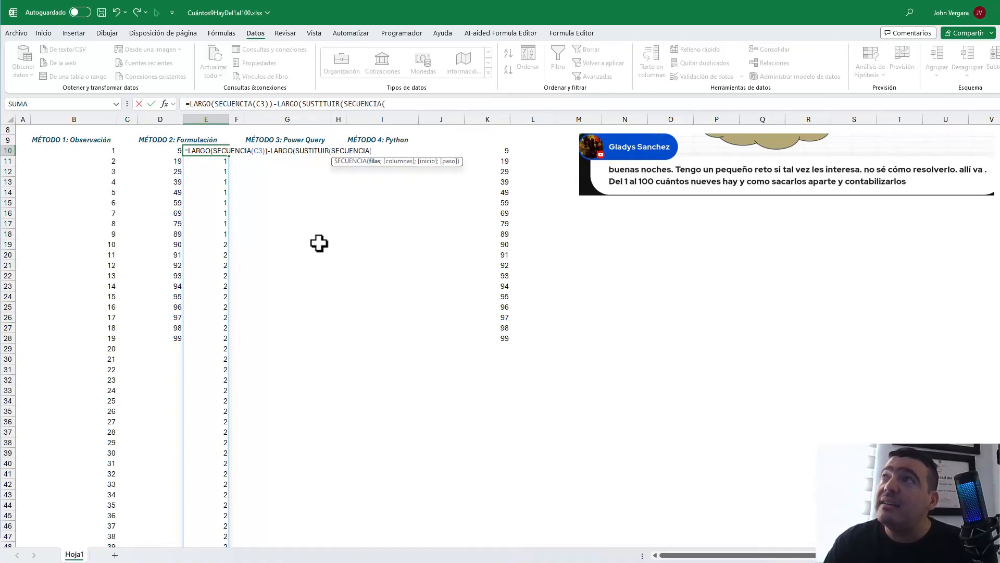
text())
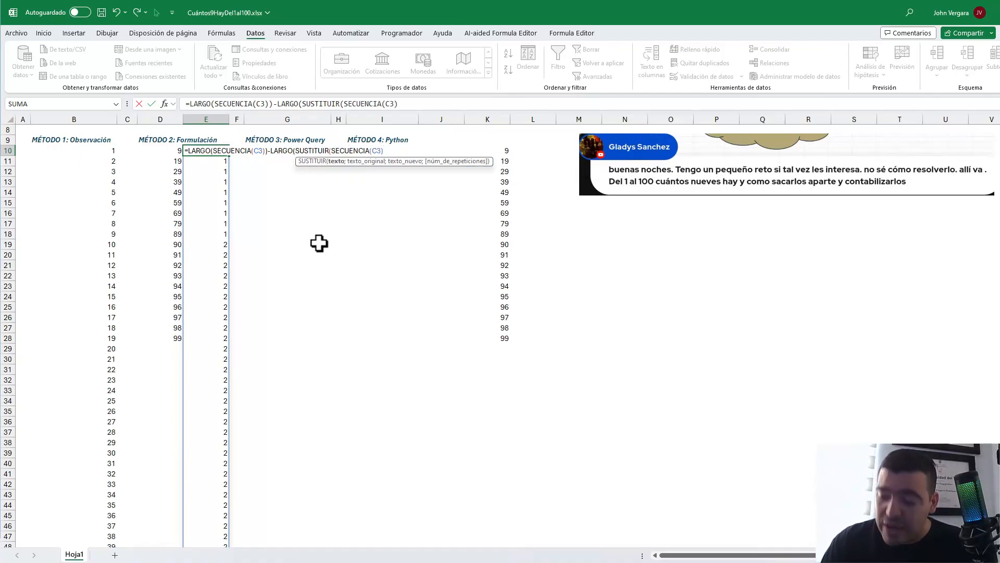
text(;9;))
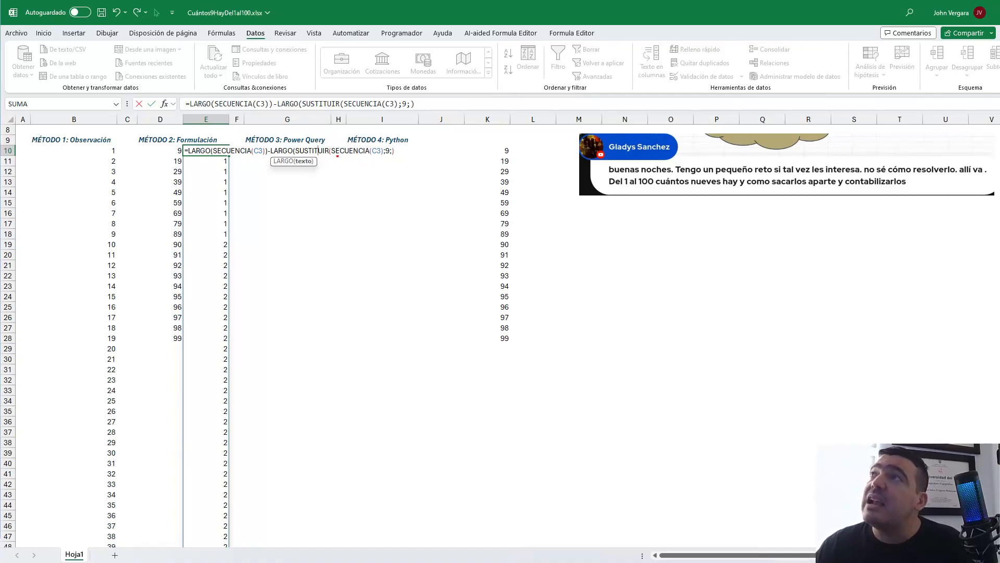
Point out SUSTITUIR's three arguments in E10: SECUENCIA(C3), the 9 and the omitted replacement text
drag(330, 155, 379, 161)
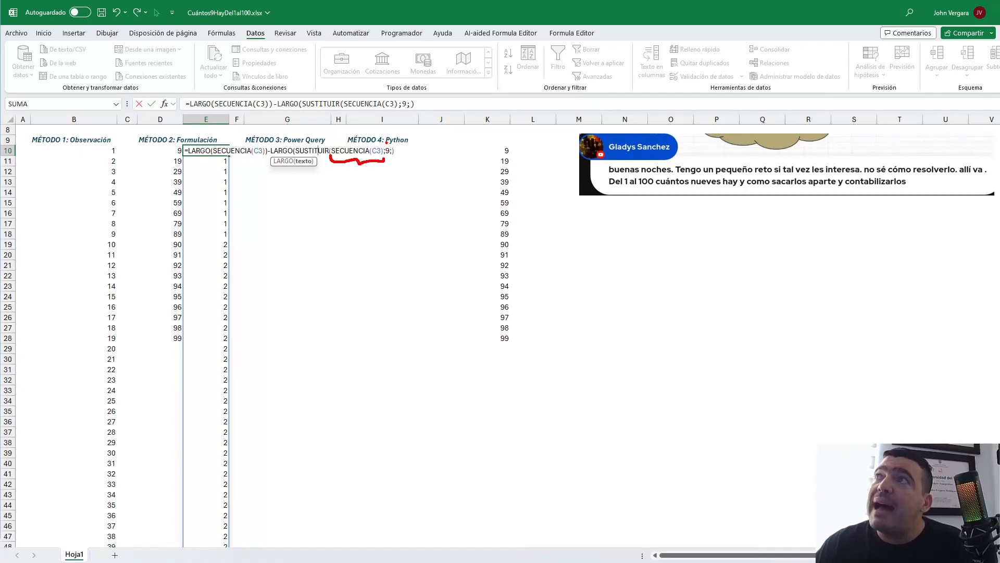
drag(388, 146, 377, 93)
drag(395, 155, 404, 209)
key(Escape)
Try an empty string ("") as SUSTITUIR's replacement text in E10, and remove it again
click(393, 152)
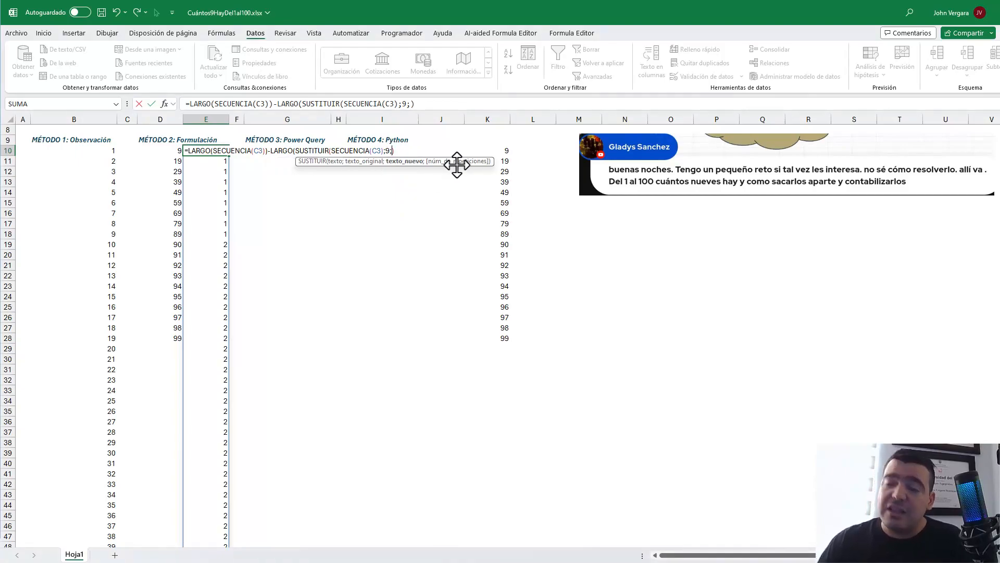
text("")
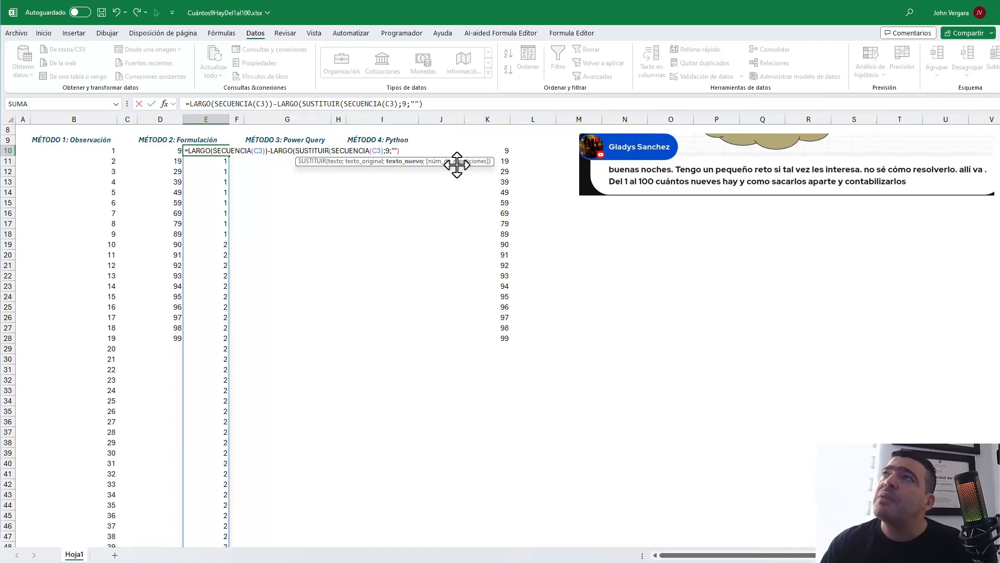
key(BackSpace)
key(BackSpace)
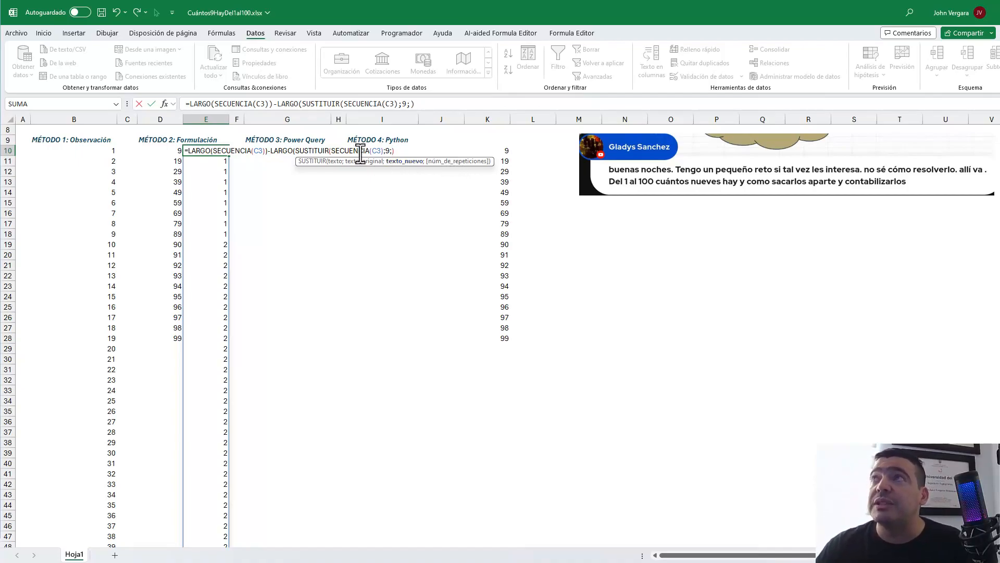
Reduce the E10 formula to its SUSTITUIR part, entering =SUSTITUIR(SECUENCIA(C3);9;)
click(396, 152)
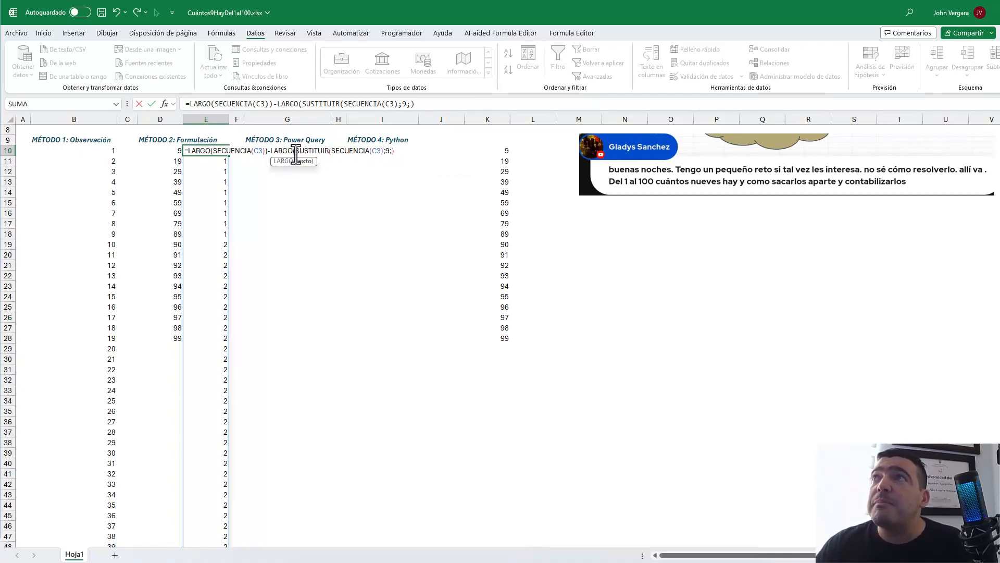
drag(296, 151, 187, 151)
key(BackSpace)
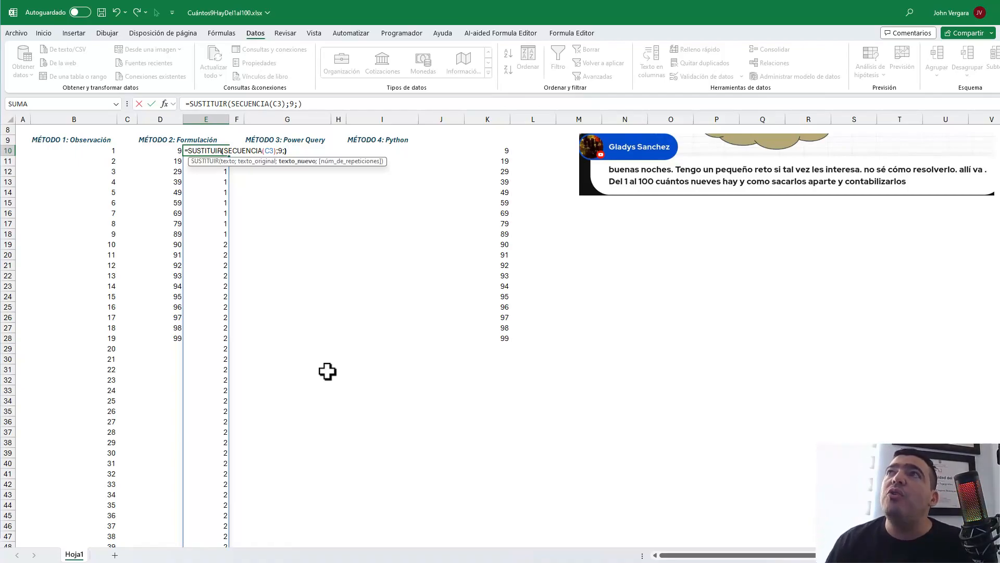
key(ctrl+Return)
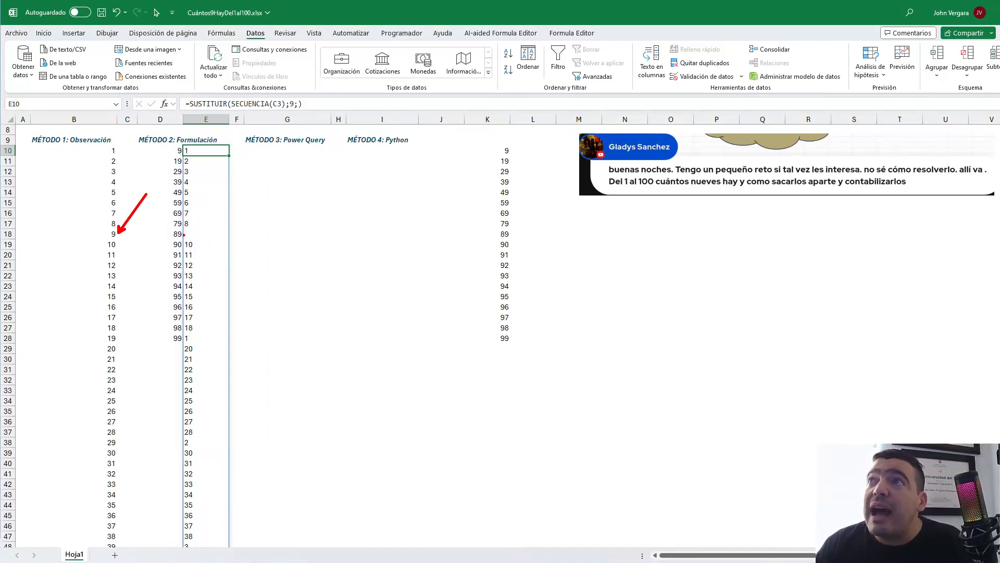
Point out the column E results beside 9, 19 and 29, where the nines are removed
drag(183, 234, 237, 223)
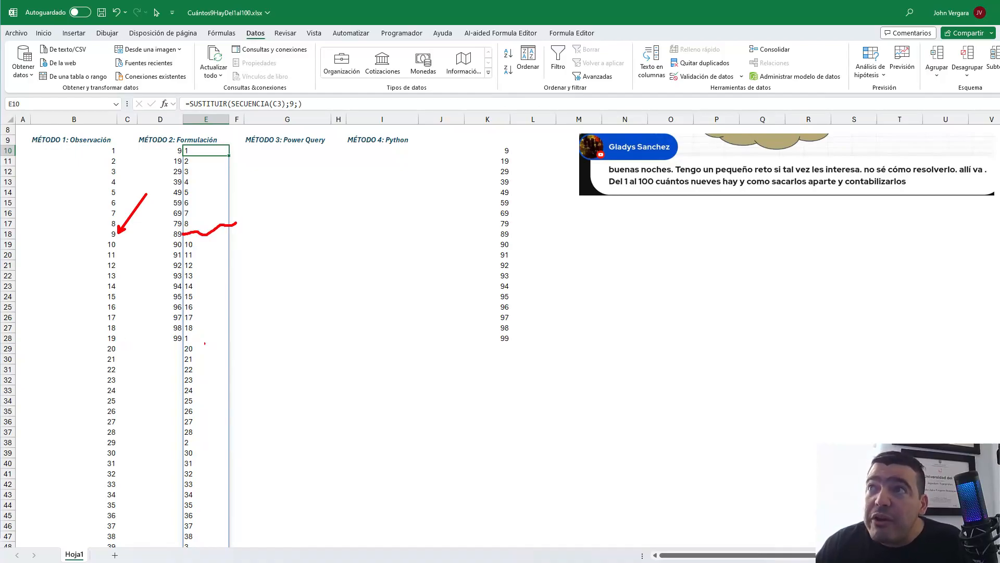
drag(192, 339, 231, 340)
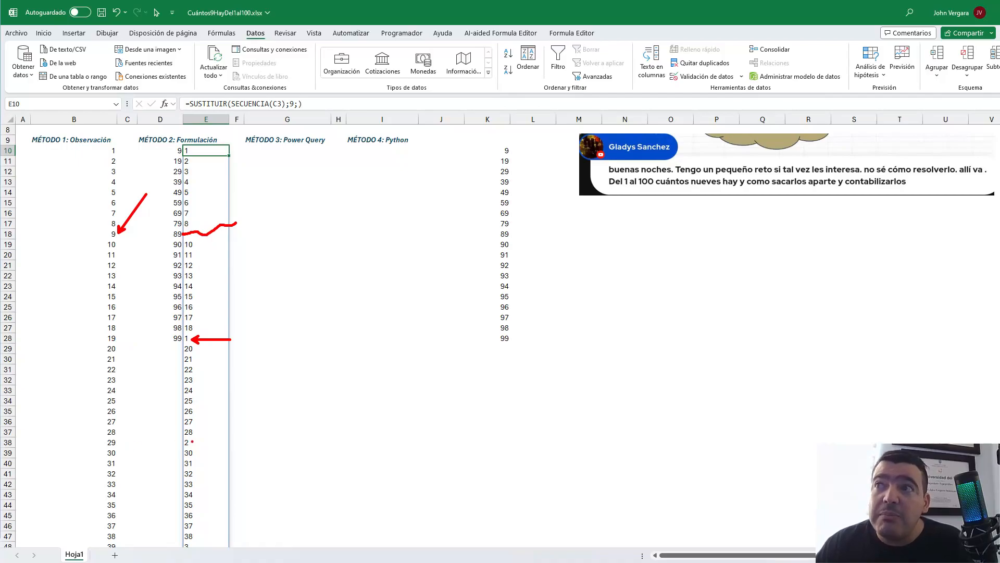
drag(192, 442, 257, 430)
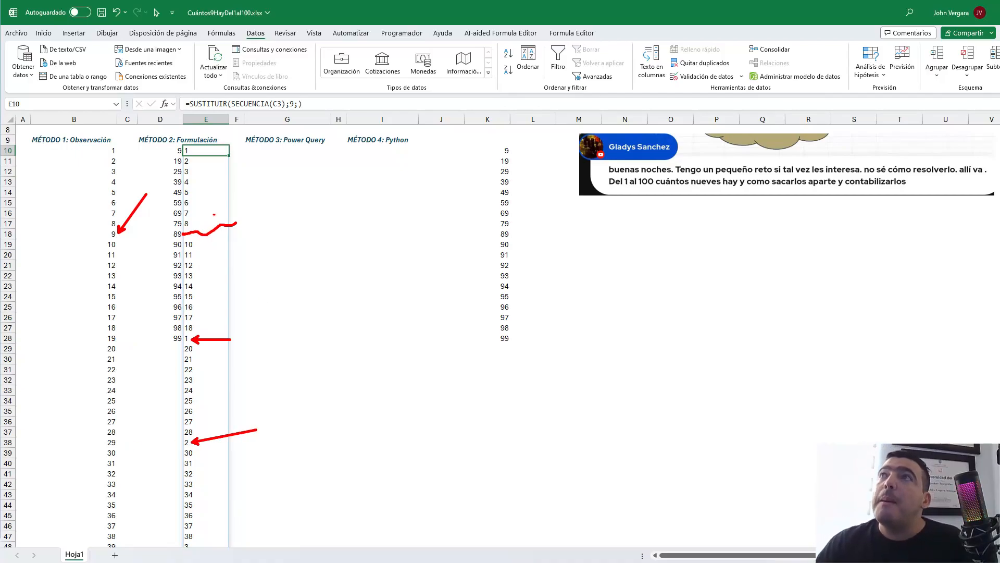
key(Escape)
Wrap the SUSTITUIR expression in E10 with LARGO, entering =LARGO(SUSTITUIR(SECUENCIA(C3);9;))
click(190, 103)
text(LARGO()
key(End)
text())
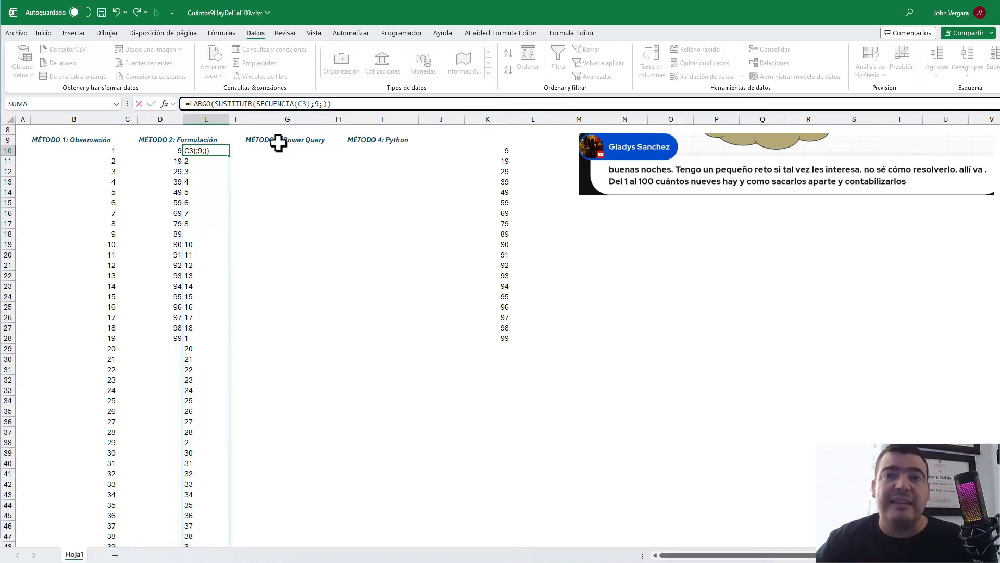
key(ctrl+Return)
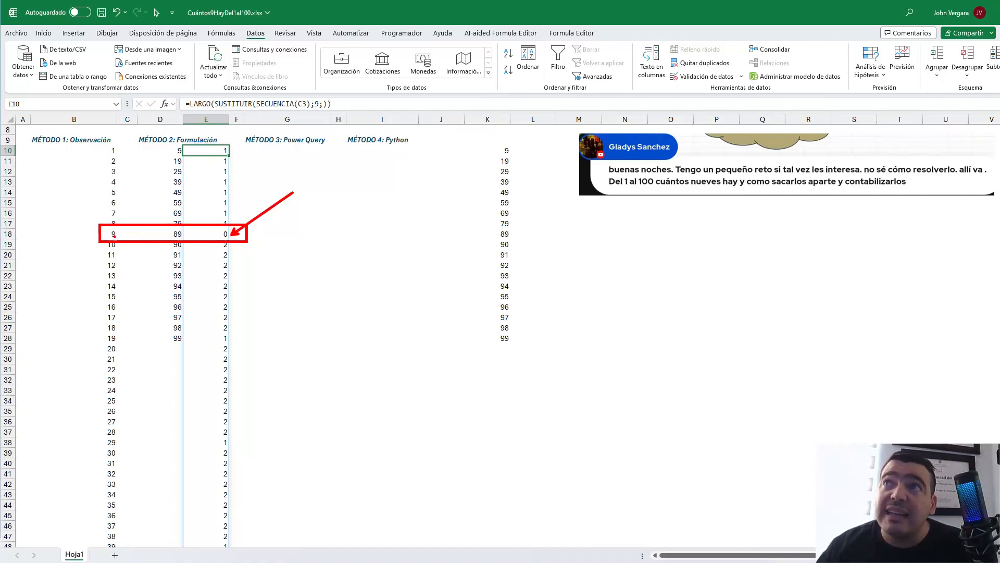
Examine the column E lengths without nines, marking the rows for 9, 19 and 99
drag(126, 233, 139, 238)
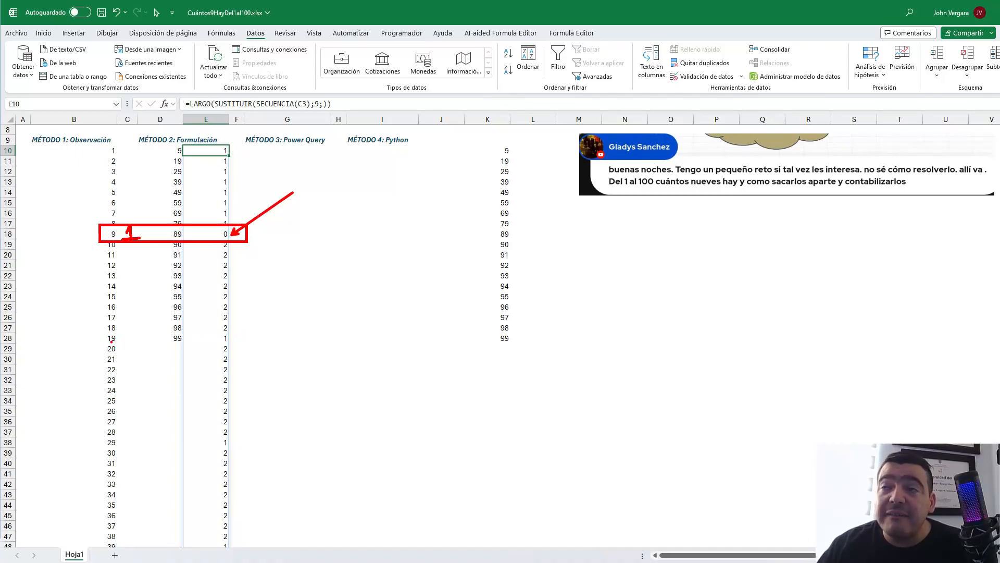
drag(122, 334, 138, 343)
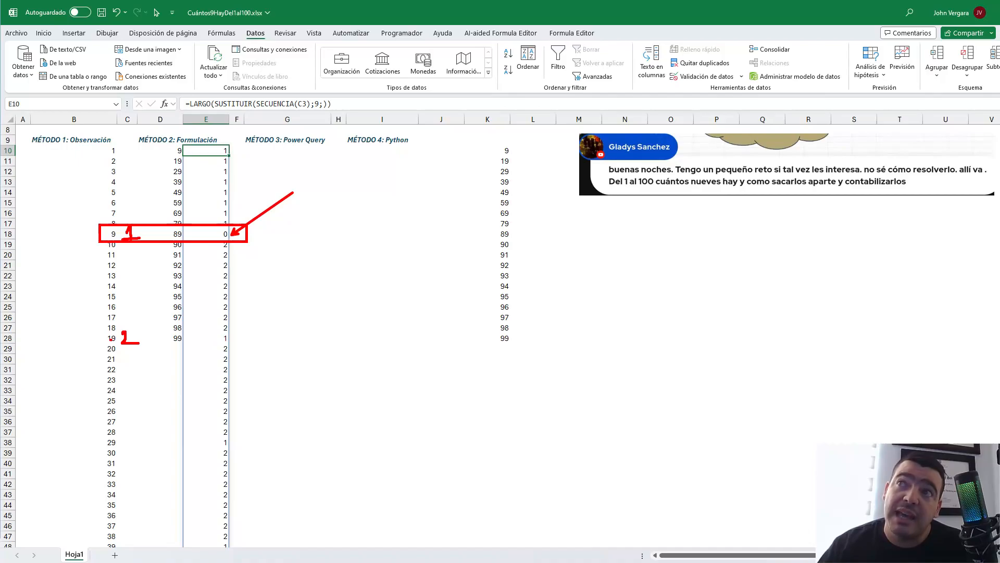
key(Escape)
click(225, 336)
key(ctrl+Down)
scroll(244, 443, down, 3)
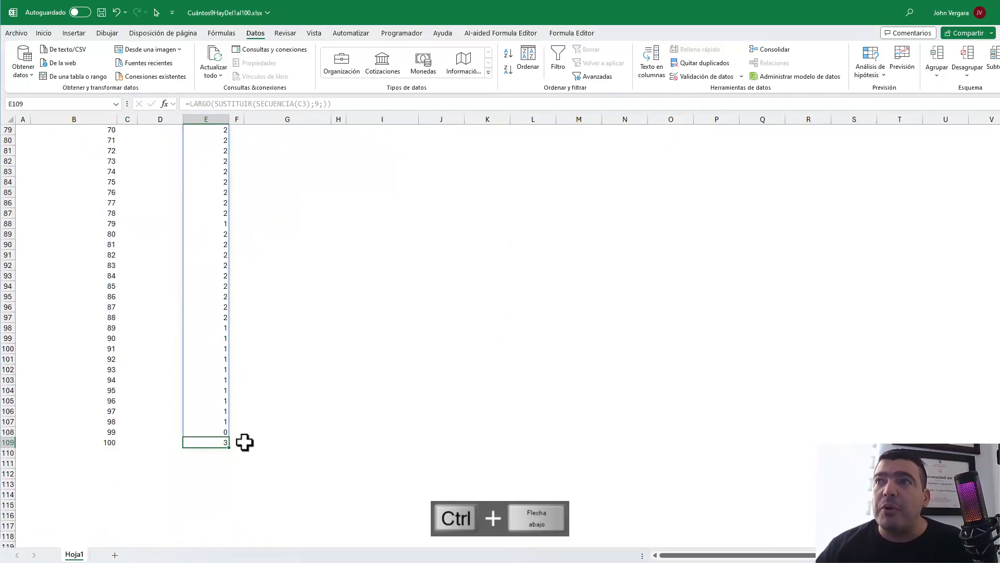
mouse_move(97, 426)
mouse_down()
mouse_move(164, 442)
mouse_move(239, 440)
mouse_up()
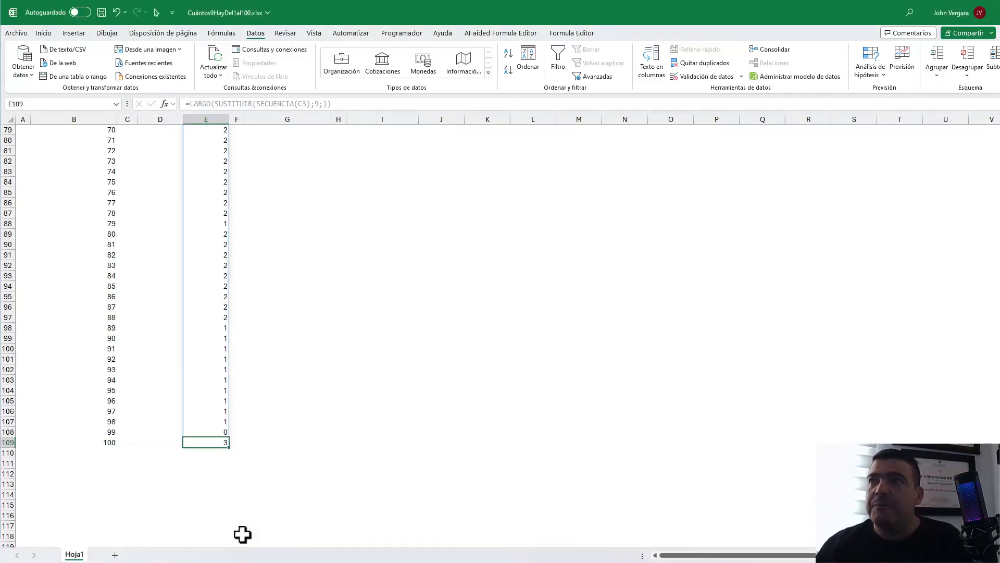
Subtract the length without nines from the full length in E10, entering =LARGO(SECUENCIA(C3))-LARGO(SUSTITUIR(SECUENCIA(C3);9;))
click(221, 435)
key(ctrl+Up)
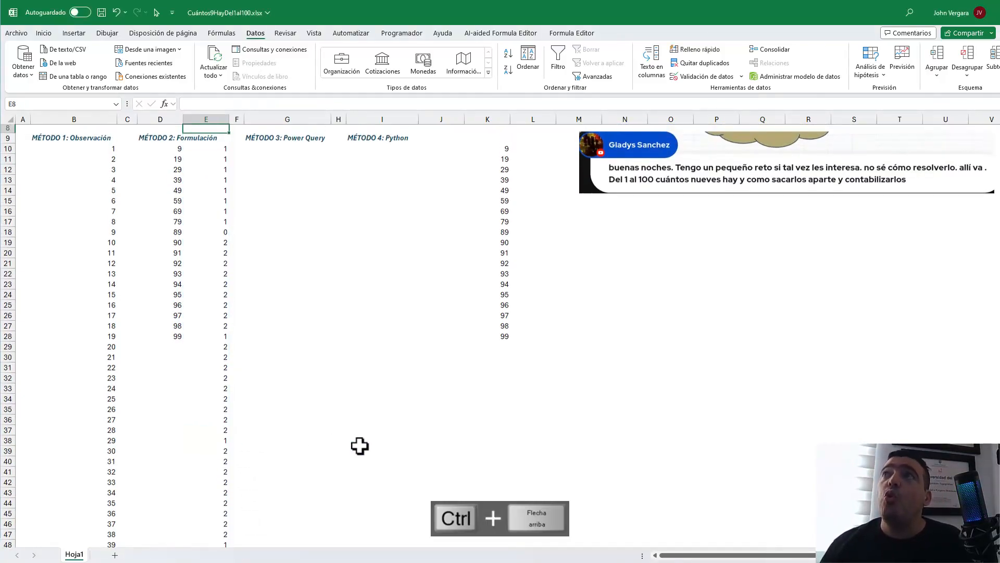
click(195, 104)
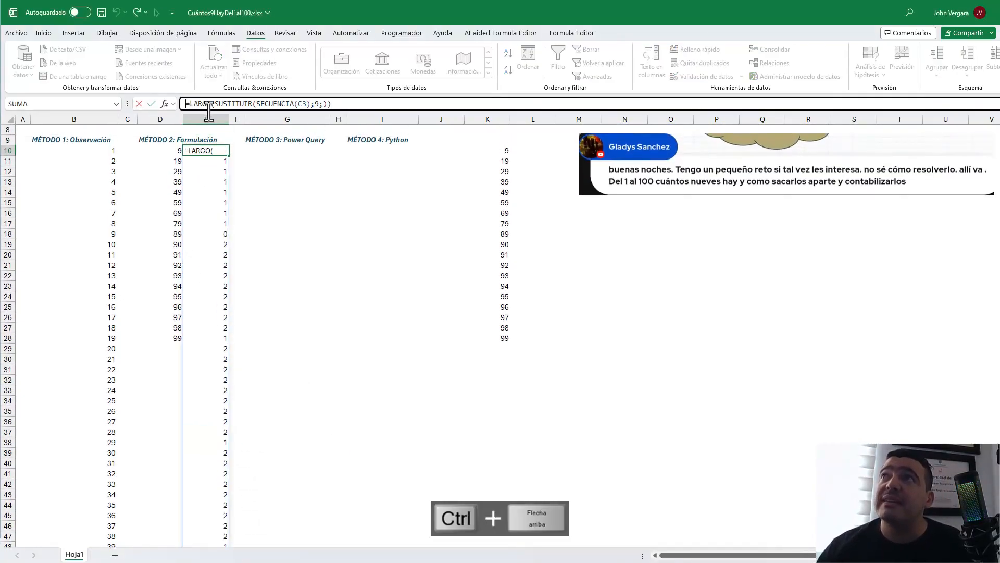
text(LARGO)
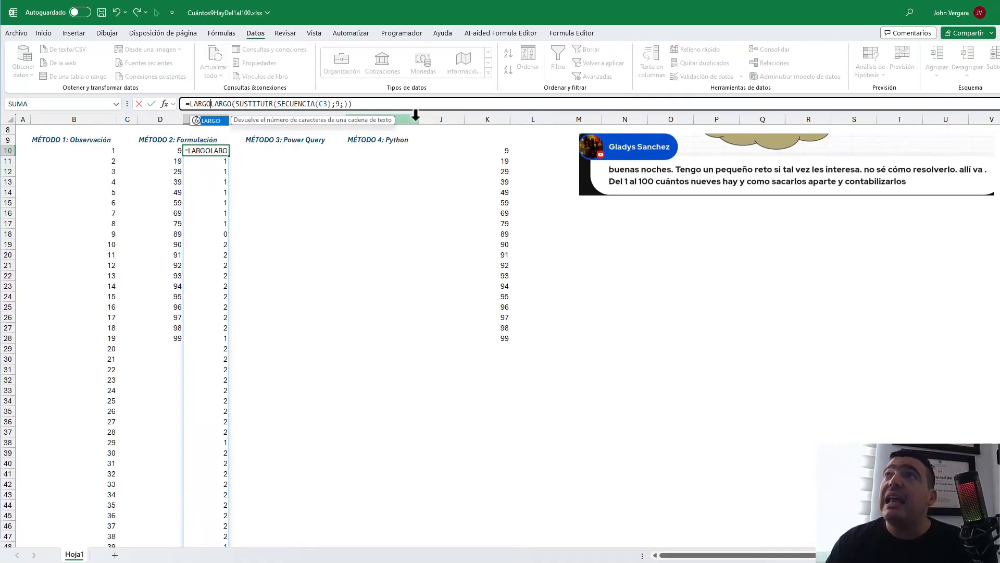
text((SECUENCIA(C34)
key(BackSpace)
text())-)
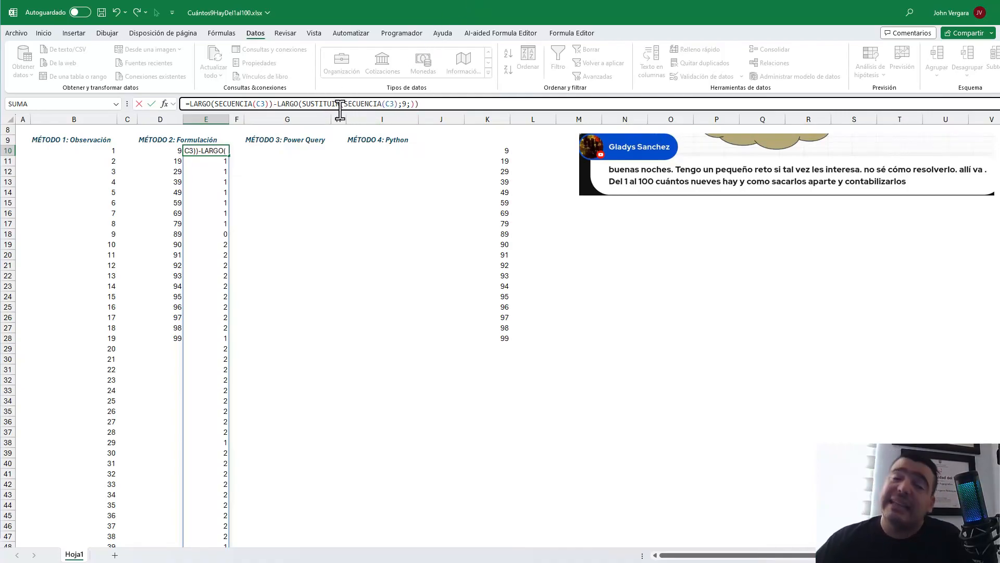
key(ctrl+Return)
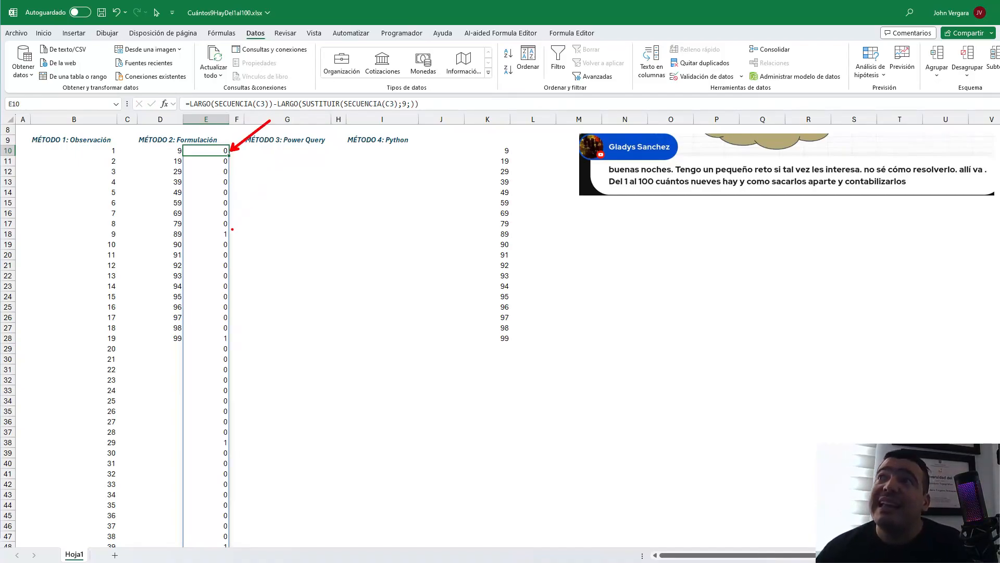
Point out the column E results in the rows for 9 and 99
drag(218, 227, 237, 243)
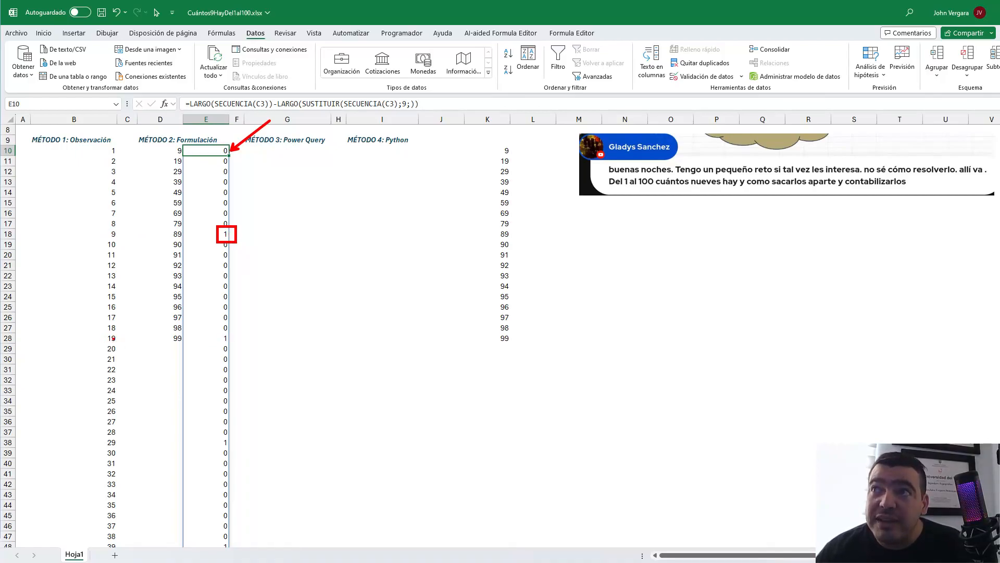
key(Escape)
key(ctrl+Down)
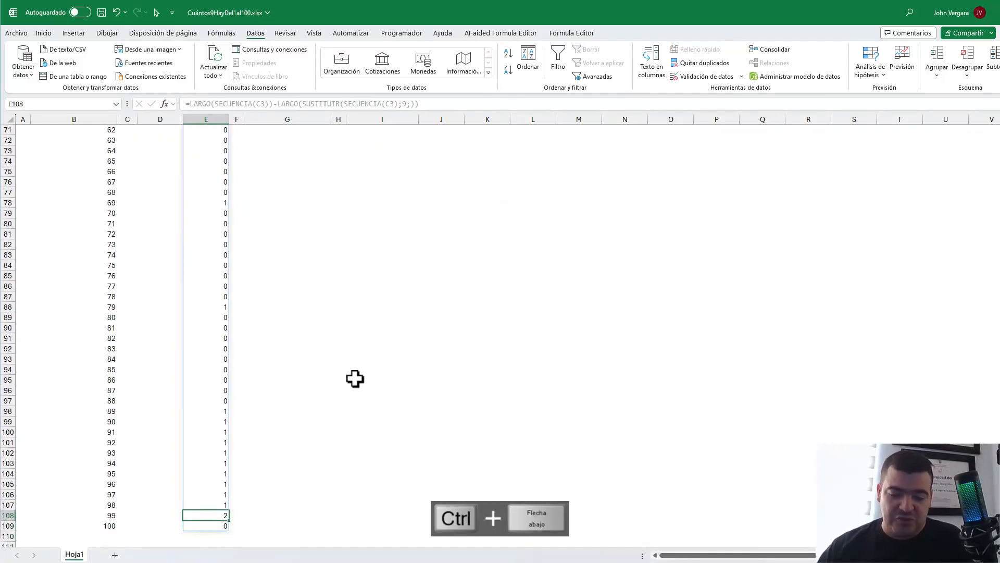
drag(96, 509, 240, 523)
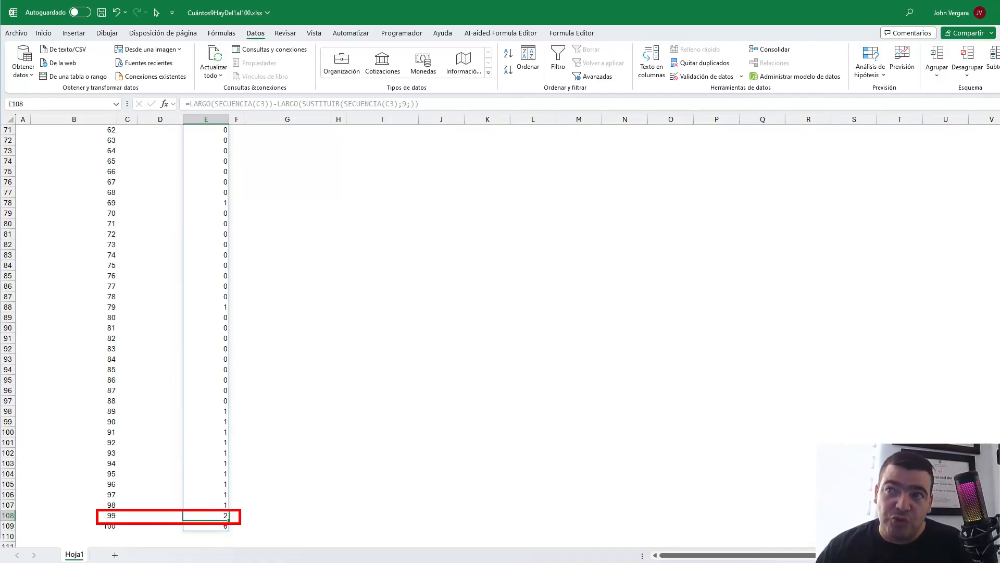
key(Escape)
Wrap the E10 formula with SUMA, entering =SUMA(LARGO(SECUENCIA(C3))-LARGO(SUSTITUIR(SECUENCIA(C3);9;)))
key(ctrl+Up)
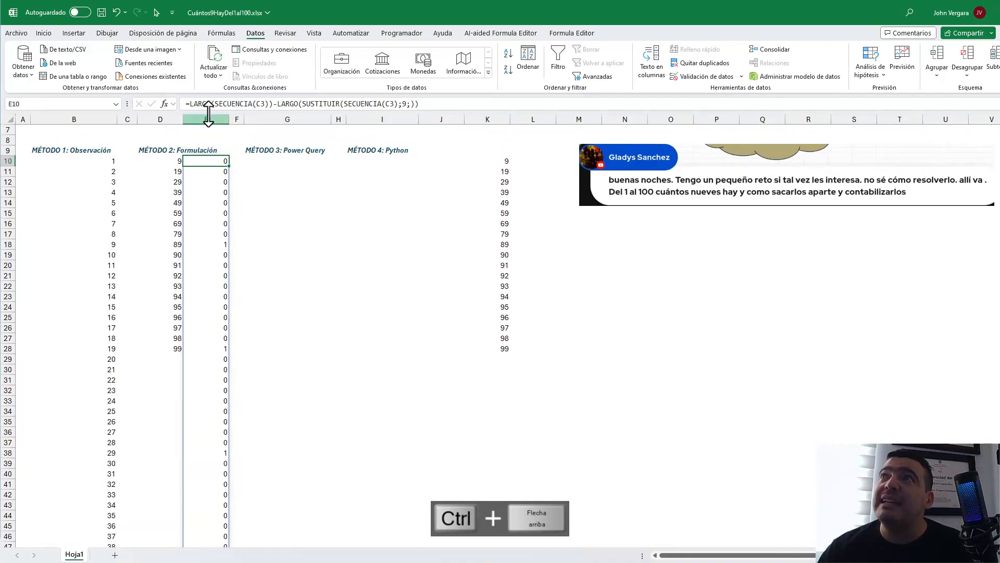
click(190, 104)
text(SUMA()
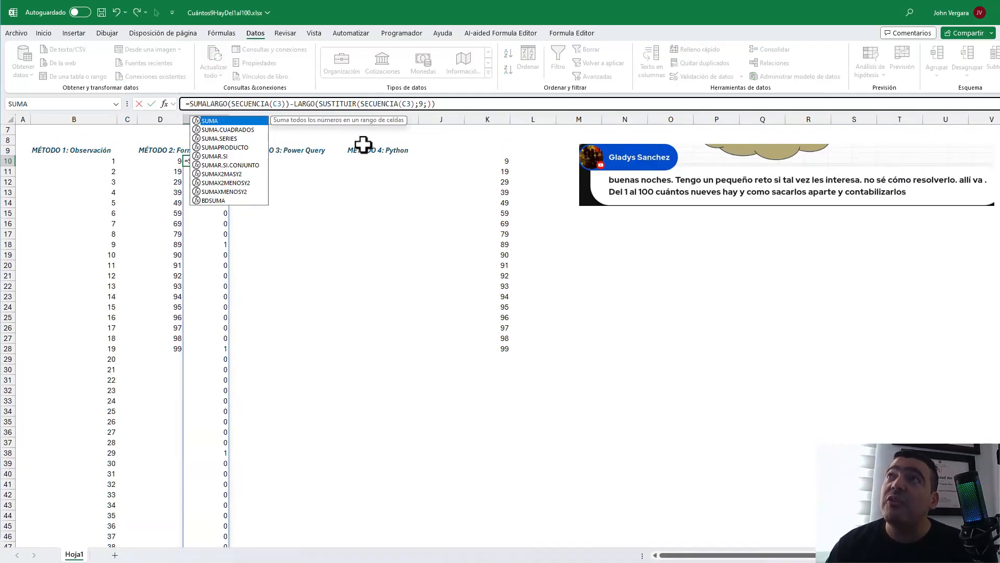
key(End)
text())
key(ctrl+Return)
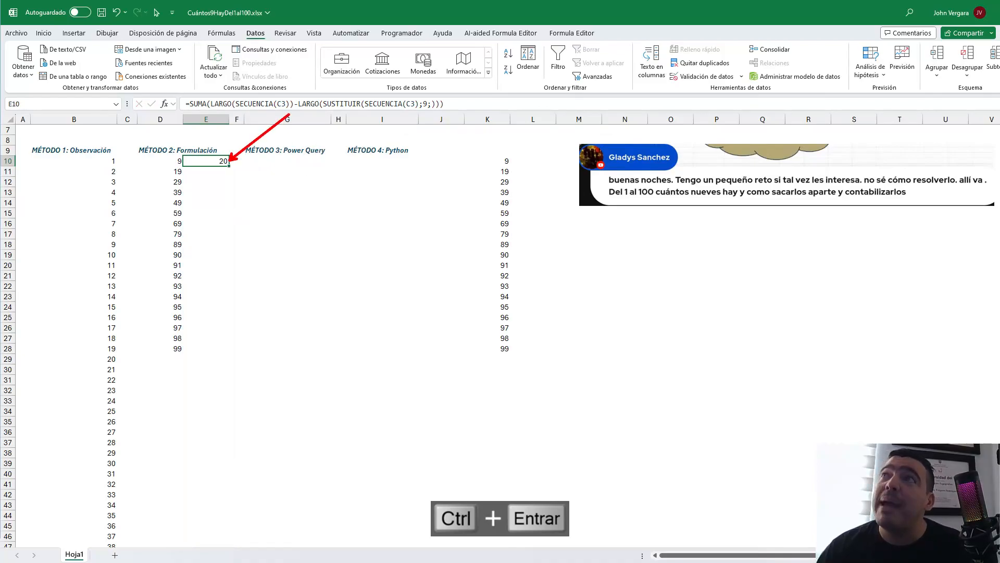
Show the text of the E10 formula under the Fórmula heading, entering =FORMULATEXTO(E10) in E6
scroll(261, 267, up, 2)
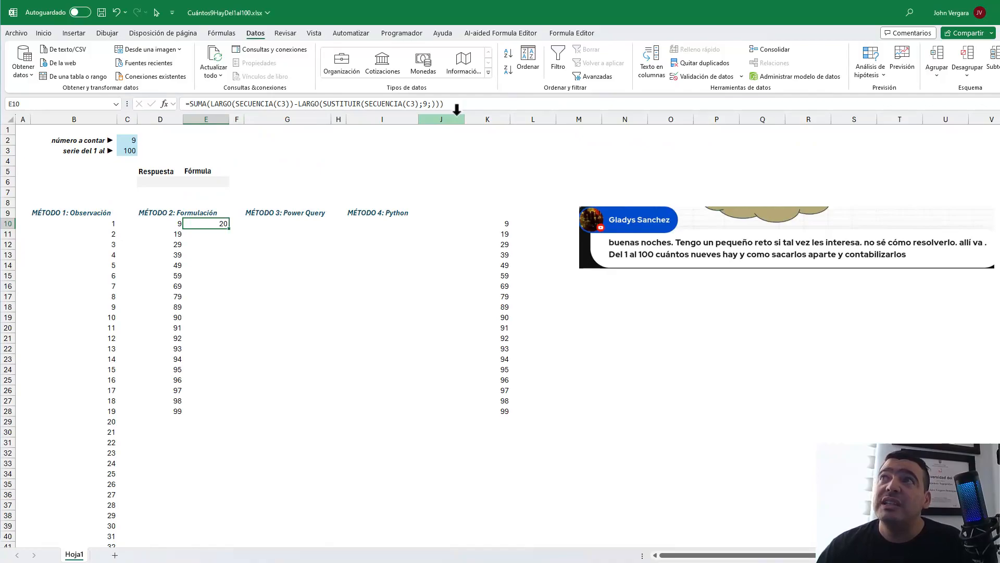
click(218, 181)
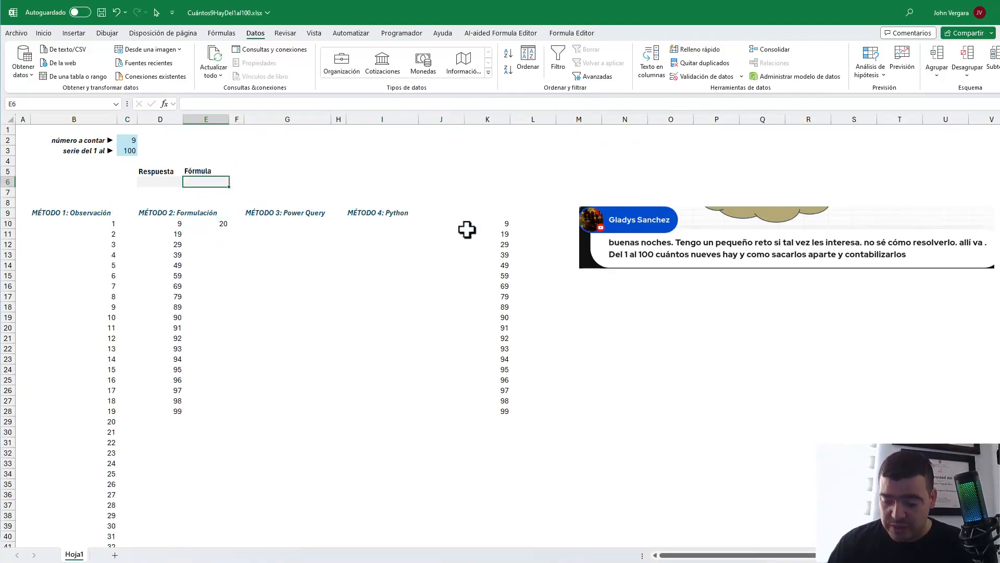
text(=FORMULATEXTO()
key(Down)
key(Down)
key(Down)
key(Down)
key(Down)
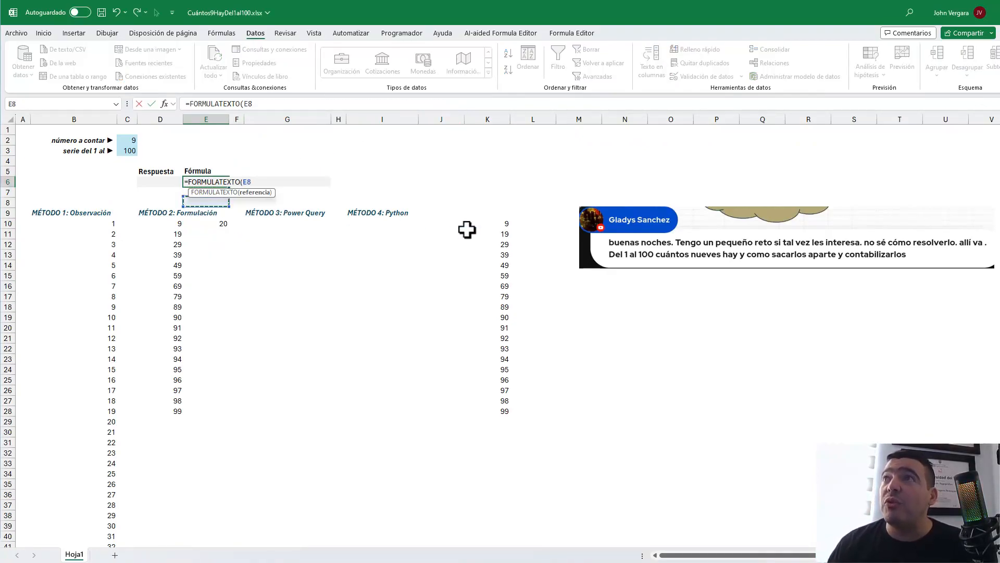
key(Up)
text())
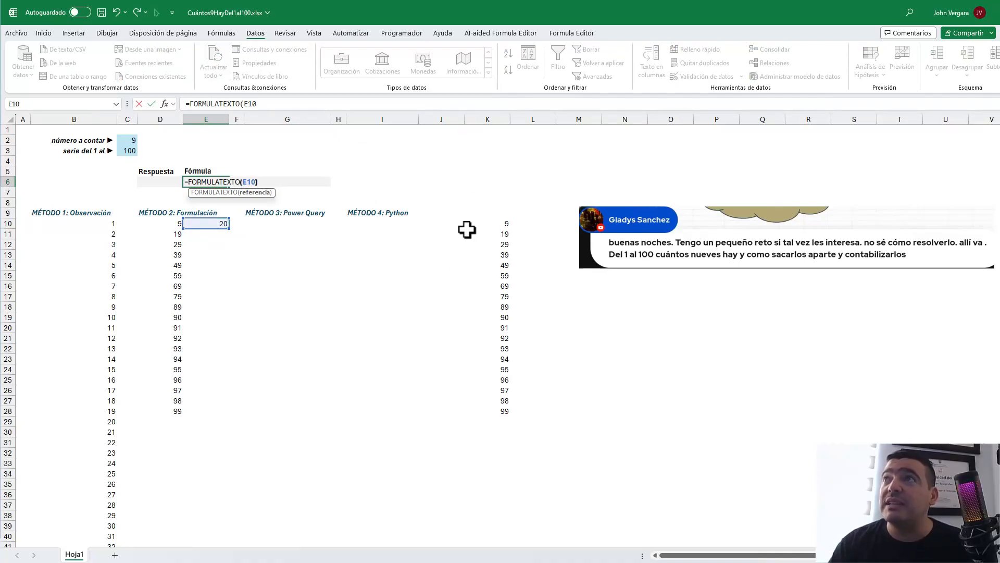
key(ctrl+Return)
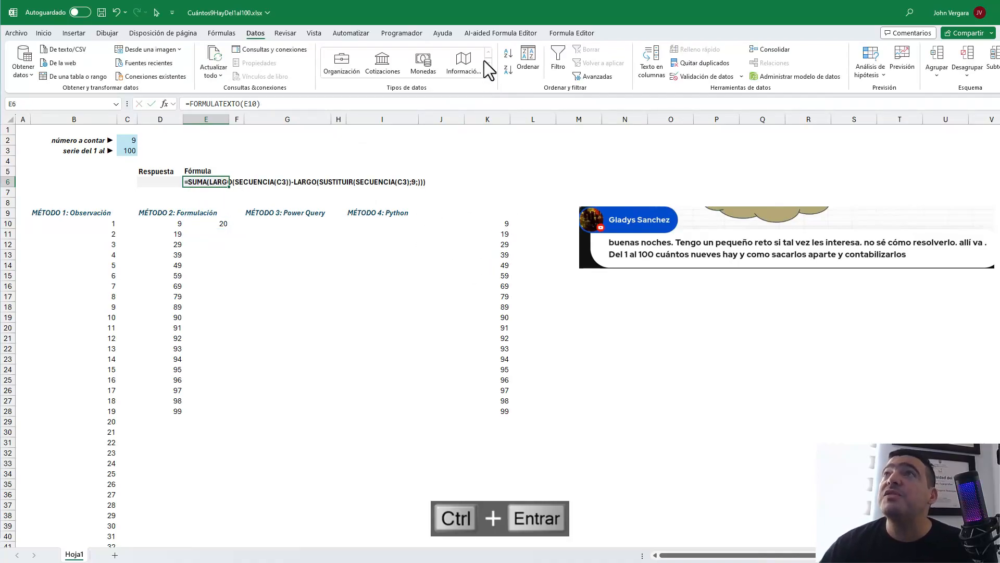
Format the formula text in E6 as italic with a red font colour
key(ctrl+k)
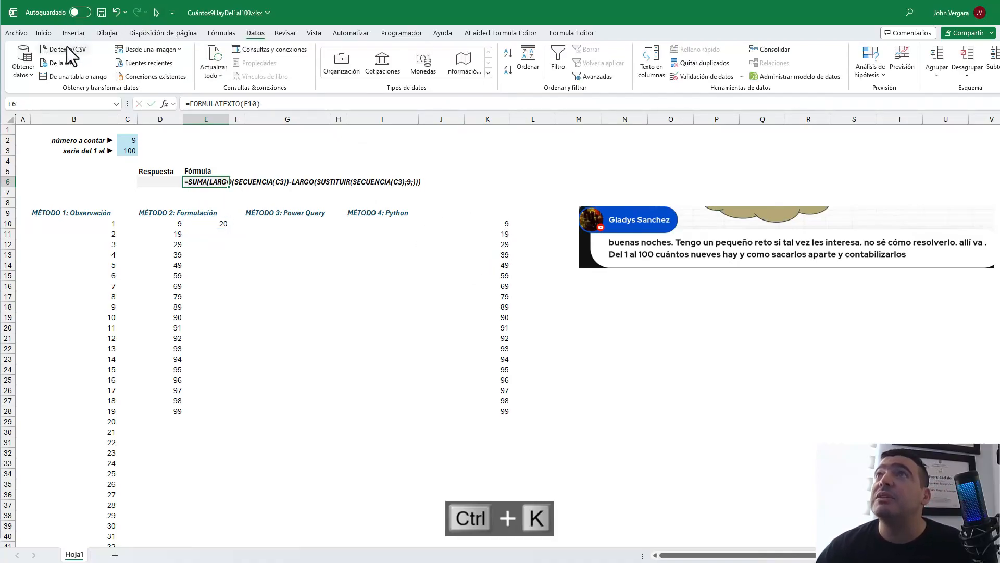
click(43, 32)
click(163, 70)
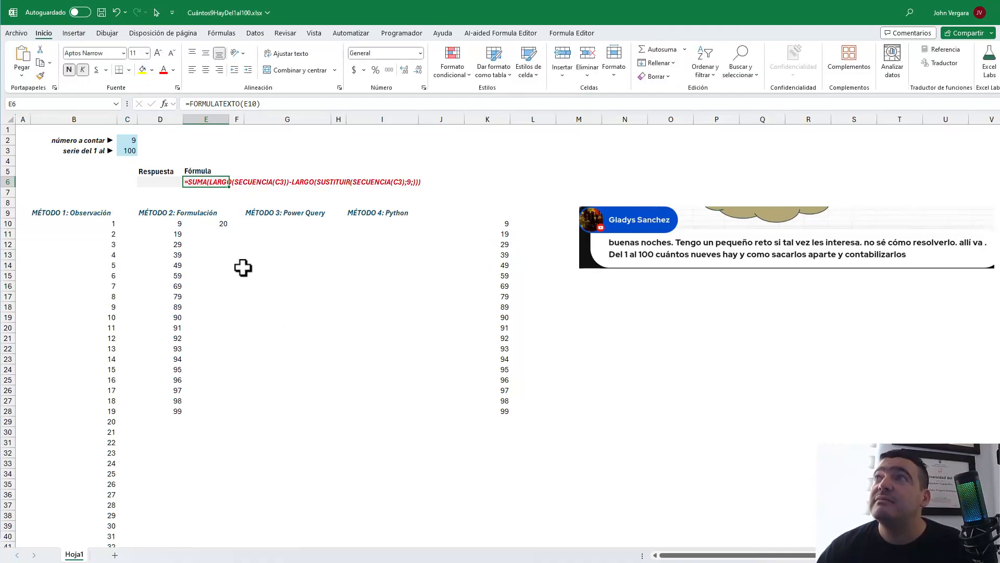
Add a LET function to the start of the E10 formula, defining the variable s as SECUENCIA(C3)
click(221, 225)
key(F2)
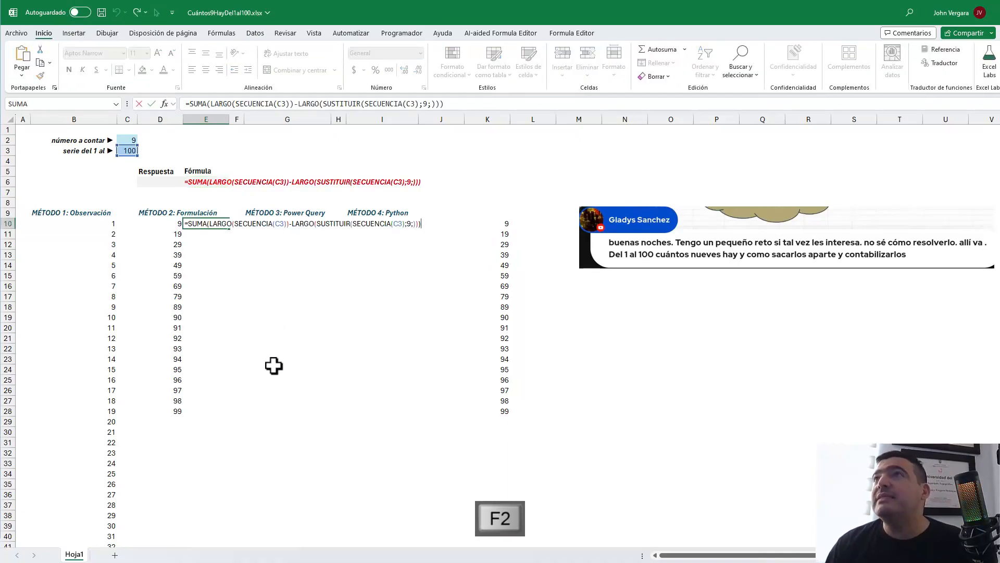
text(LET(s;)
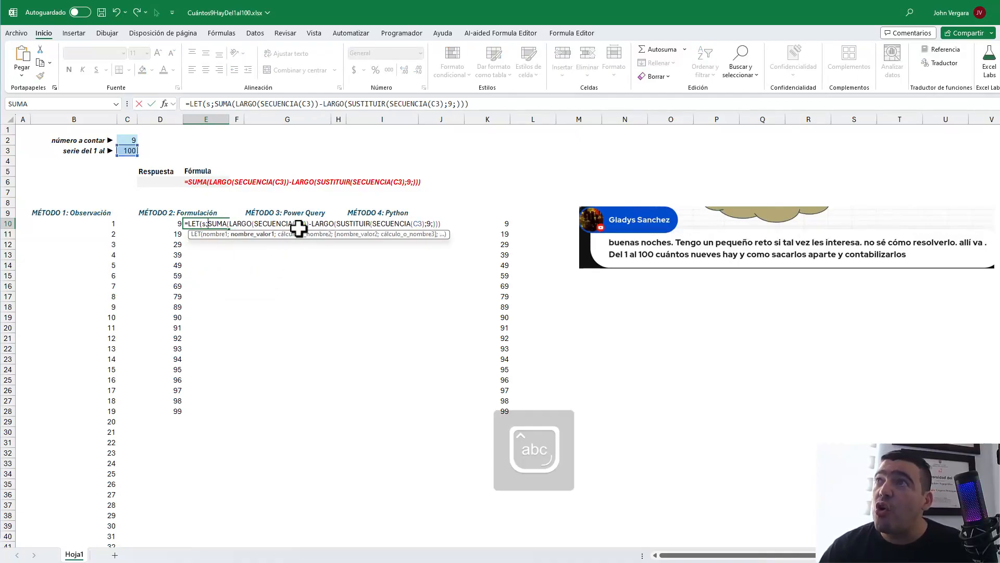
drag(307, 227, 254, 227)
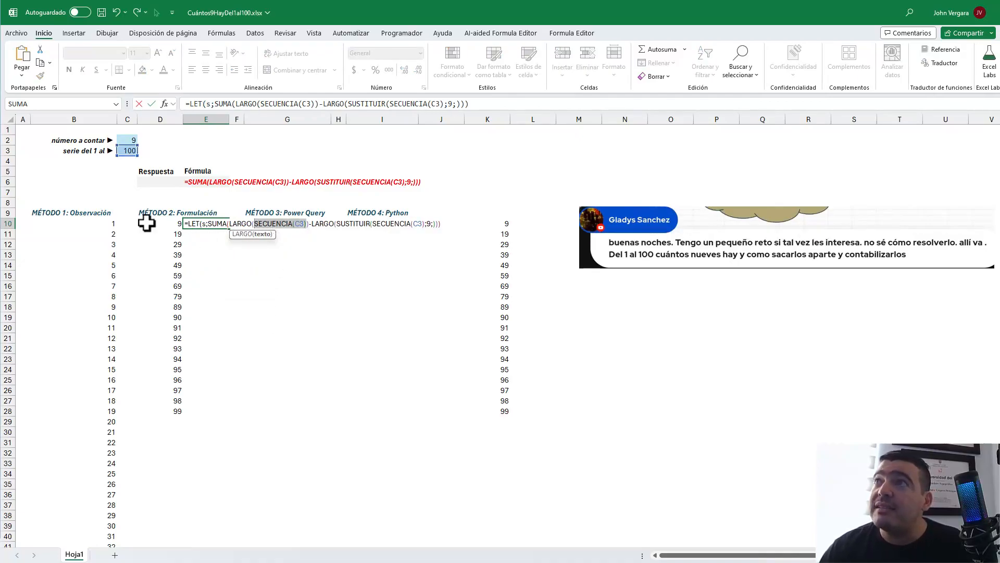
key(ctrl+c)
click(208, 228)
key(ctrl+v)
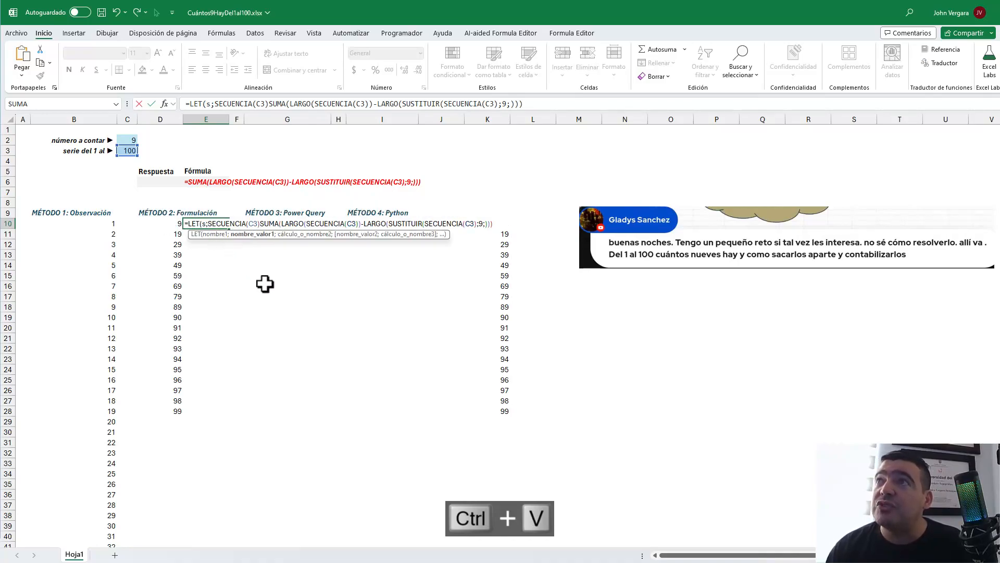
text(;)
Replace both remaining SECUENCIA(C3) calls in E10 with s, entering =LET(s;SECUENCIA(C3);SUMA(LARGO(s)-LARGO(SUSTITUIR(s;9;))))
drag(362, 224, 308, 224)
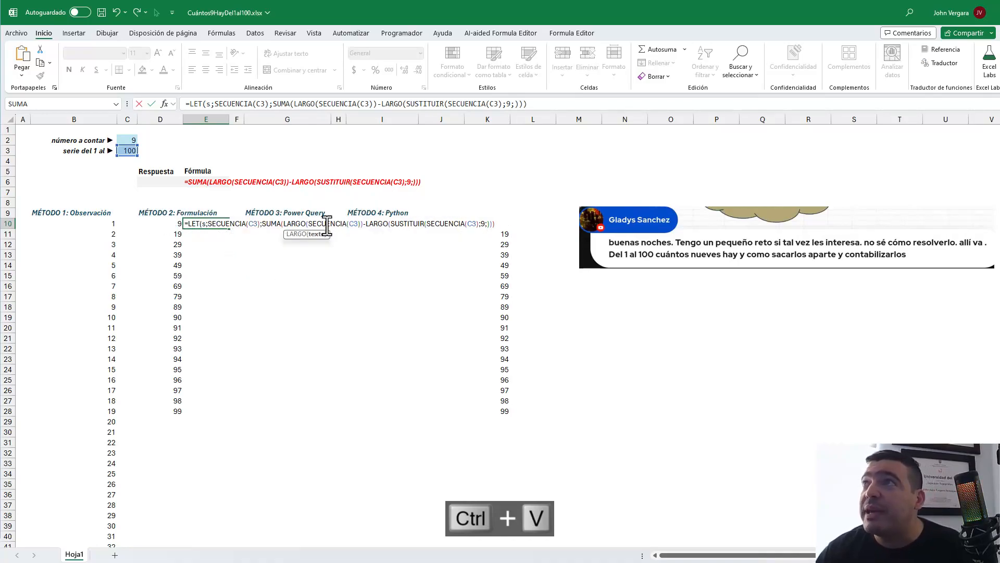
text(s)
click(399, 224)
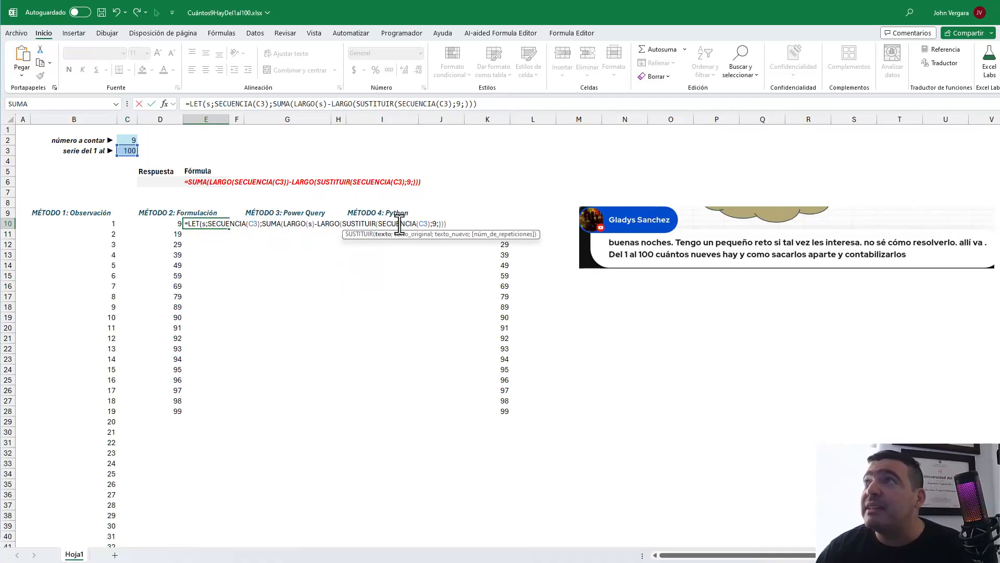
click(385, 234)
text(s)
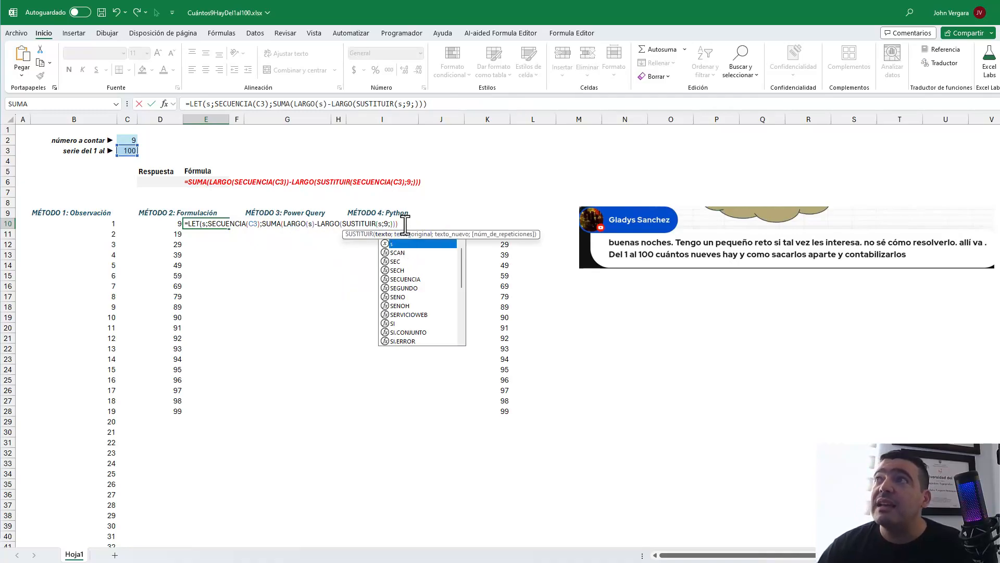
key(End)
text())
key(ctrl+Return)
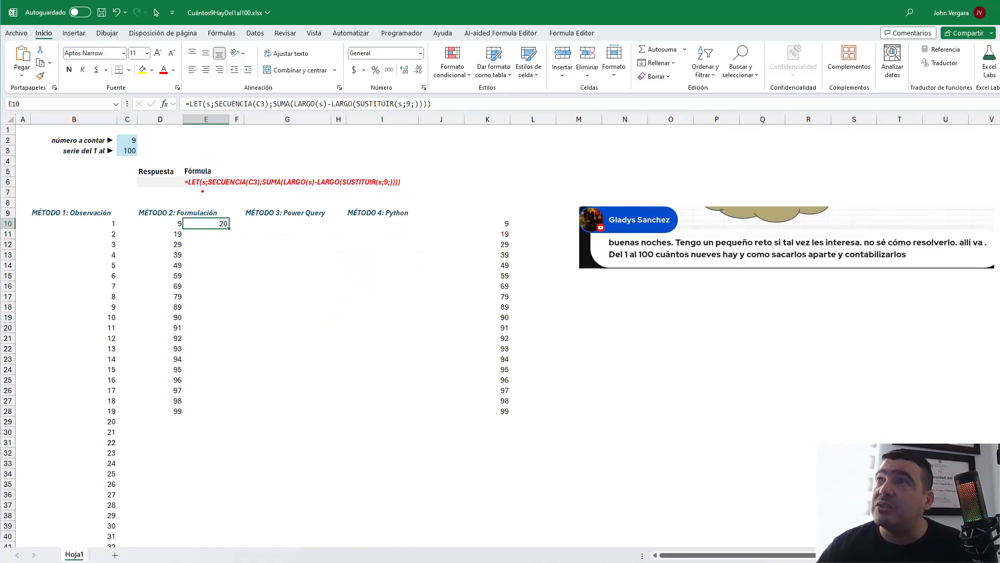
Point out the s definition, its two uses and the 9 argument in the formula text in E6
drag(204, 190, 382, 191)
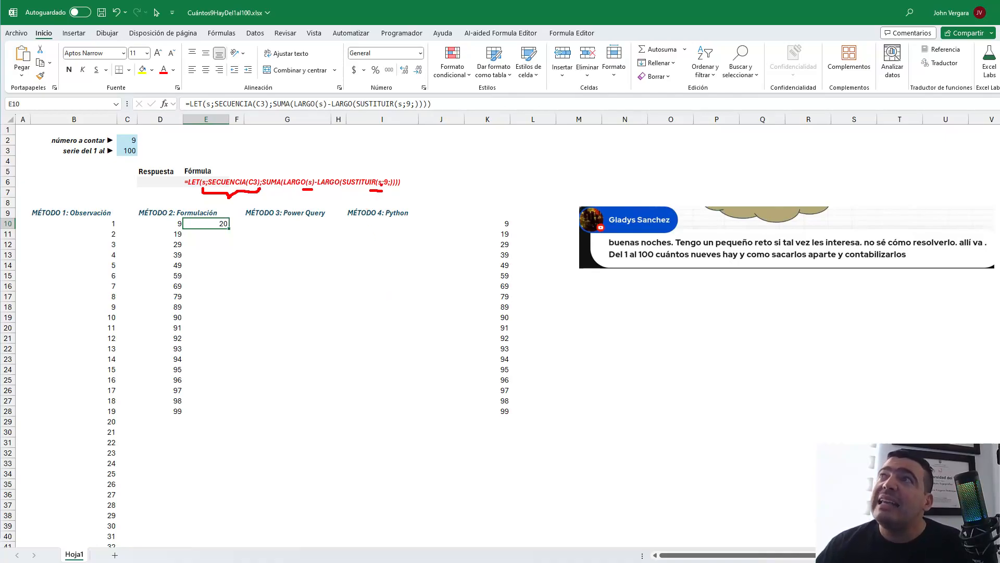
drag(386, 176, 358, 136)
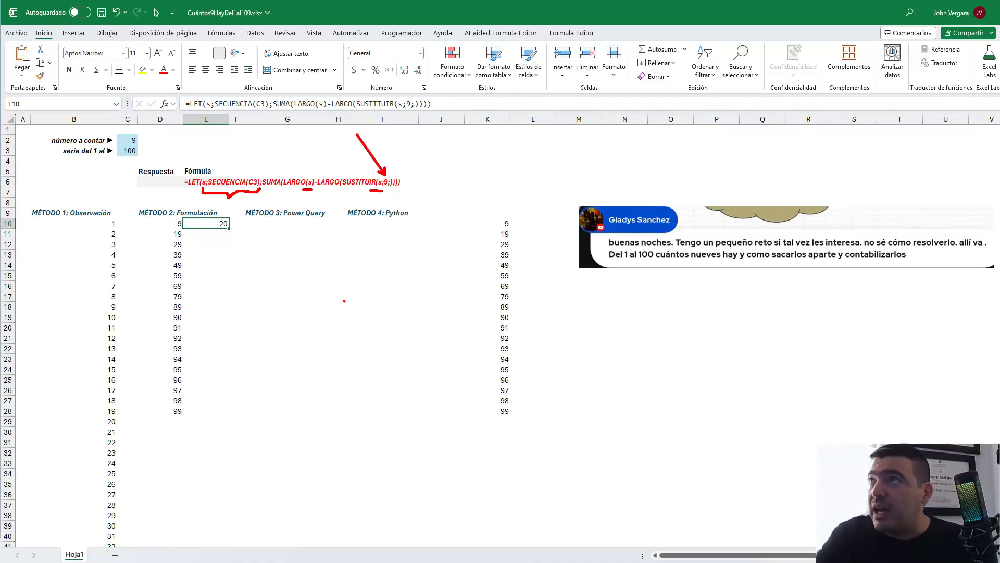
key(Escape)
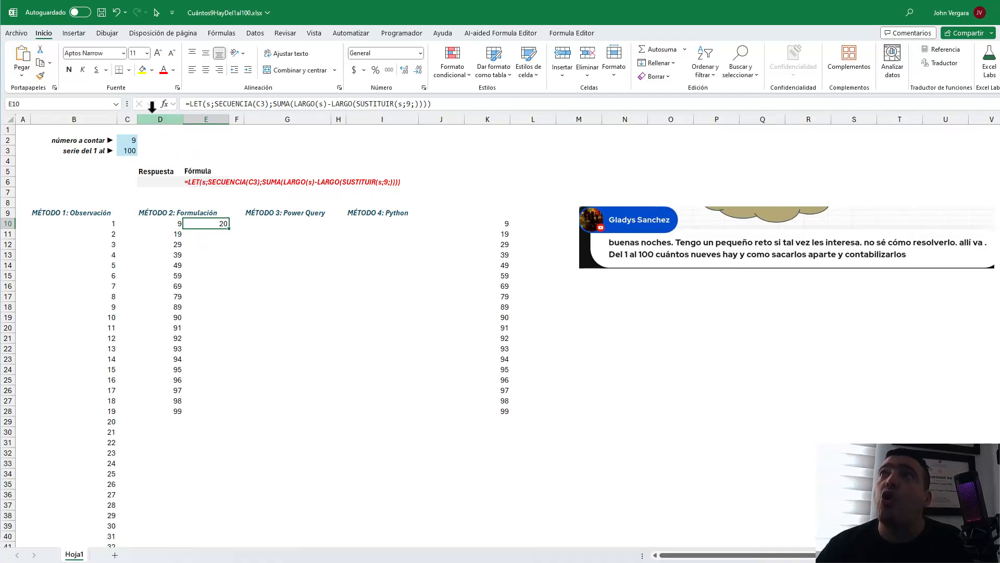
Fill the result cell E10 with light grey
click(152, 70)
click(146, 122)
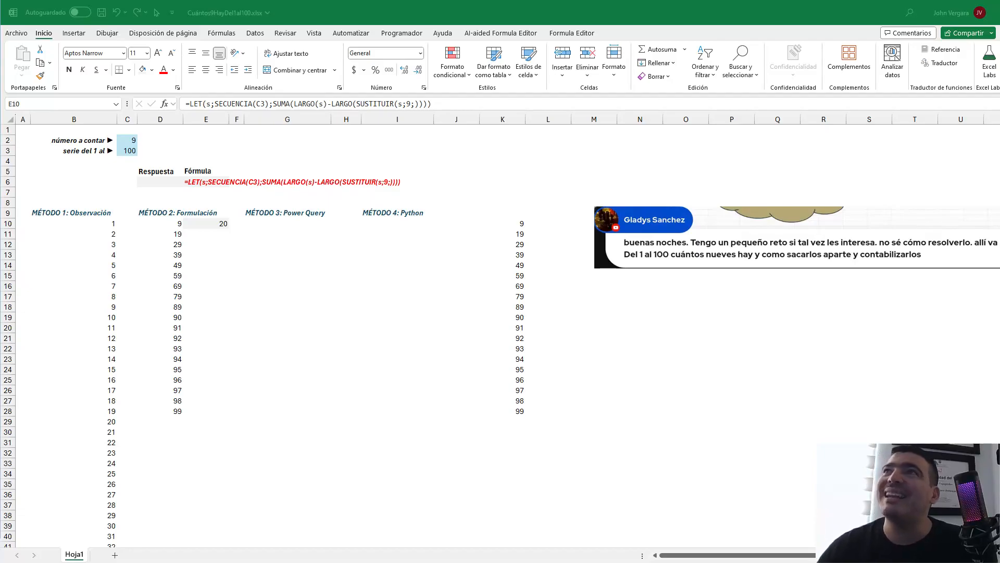
click(221, 225)
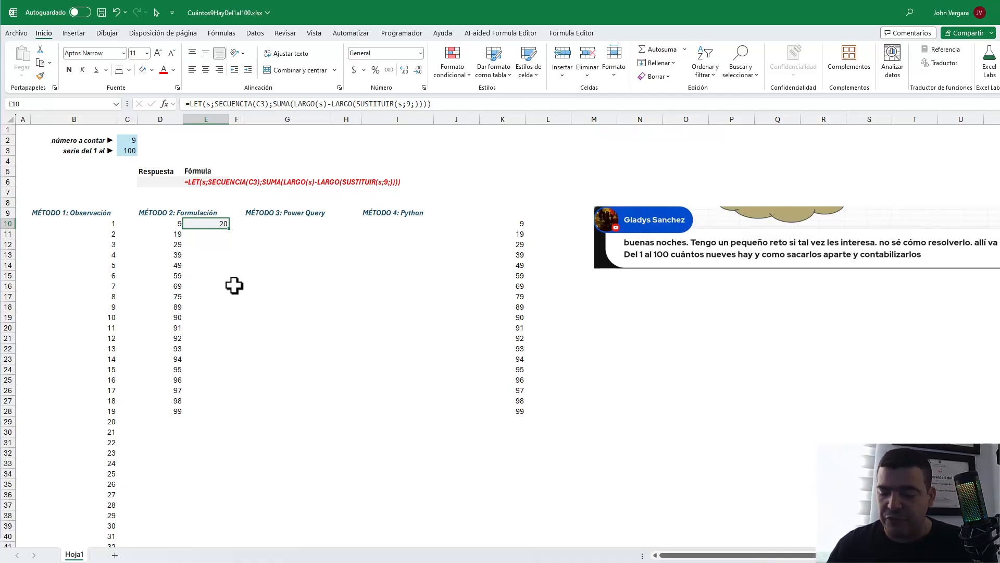
Switch to the Power Query Editor and create a new blank query
key(alt+F12)
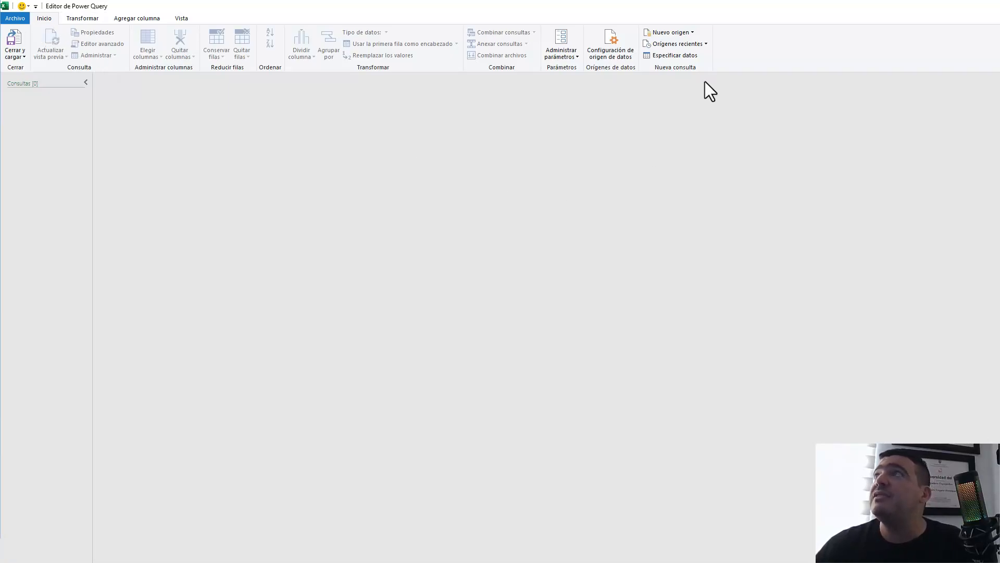
click(692, 32)
mouse_move(699, 103)
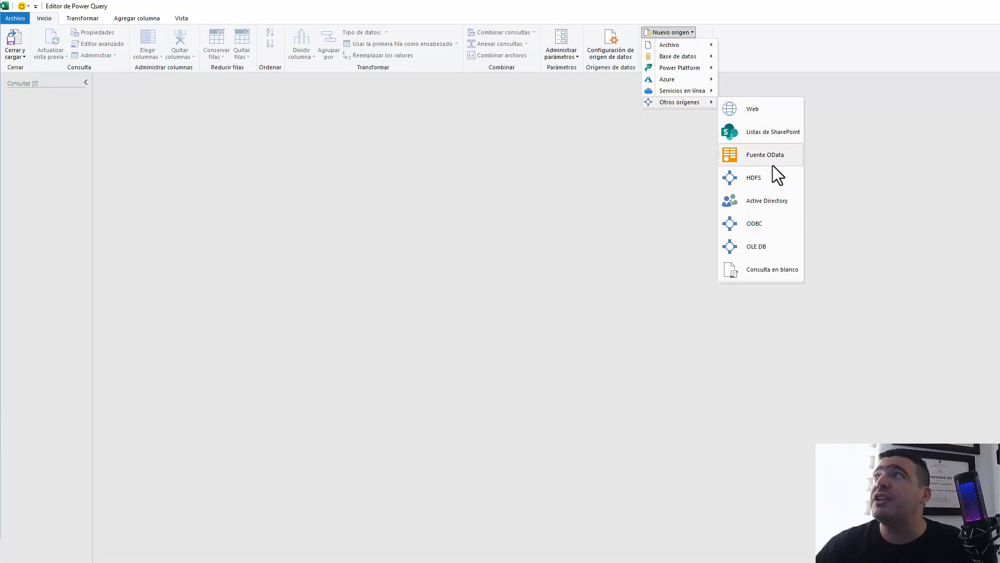
click(771, 270)
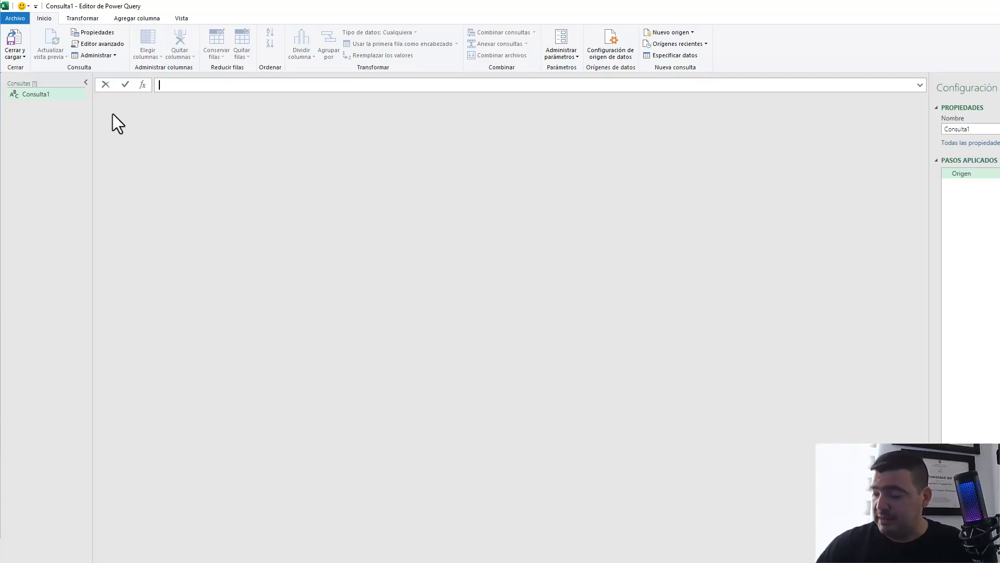
key(ctrl+shift+plus)
key(ctrl+shift+plus)
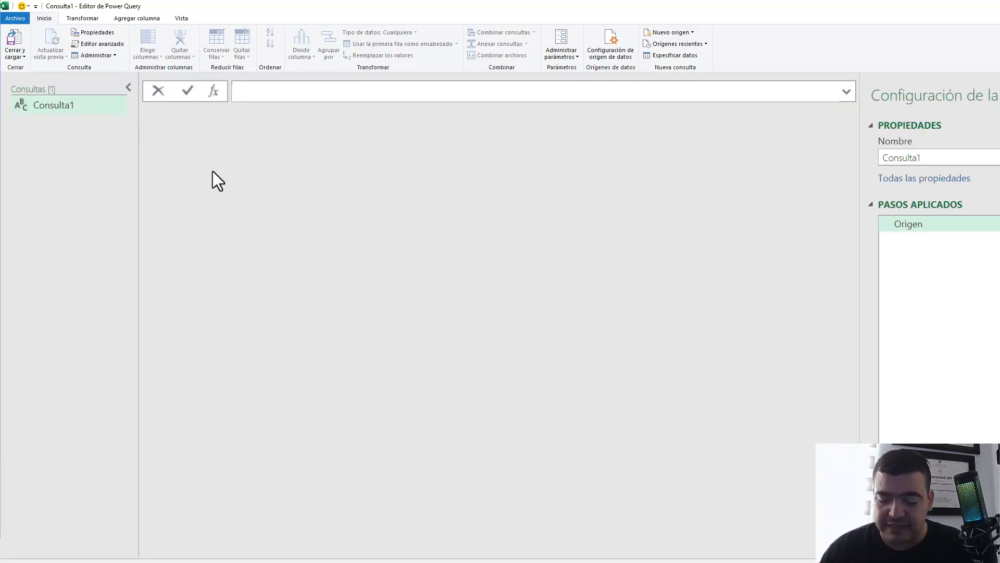
Open the advanced editor for Consulta1, enlarge its code text and highlight the default let/in code
key(alt)
key(o)
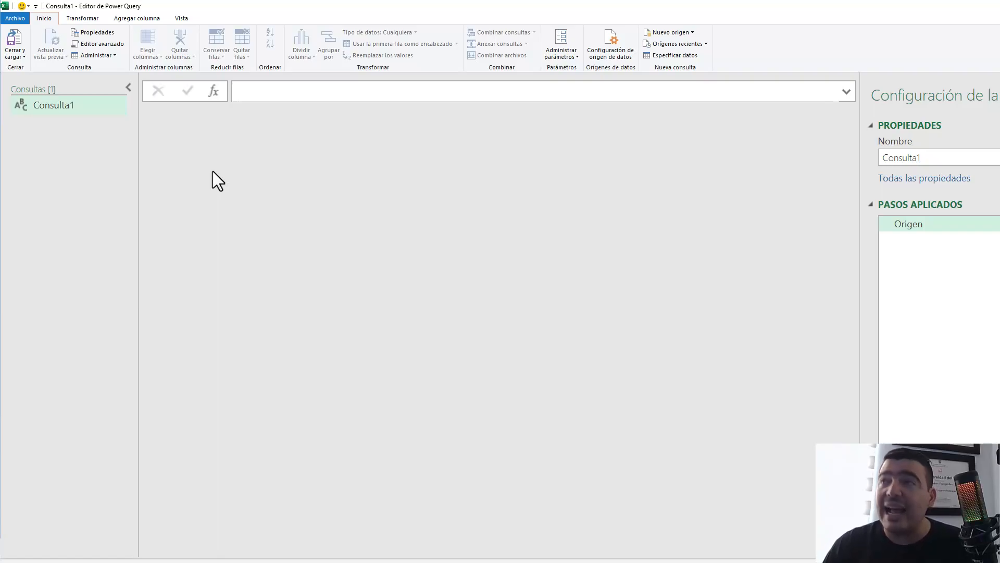
key(q)
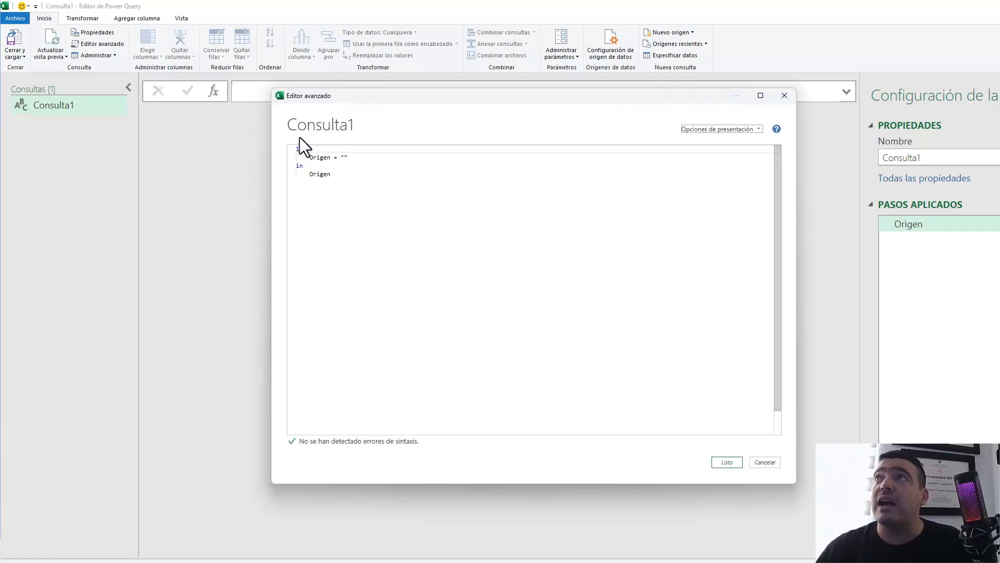
drag(346, 99, 283, 121)
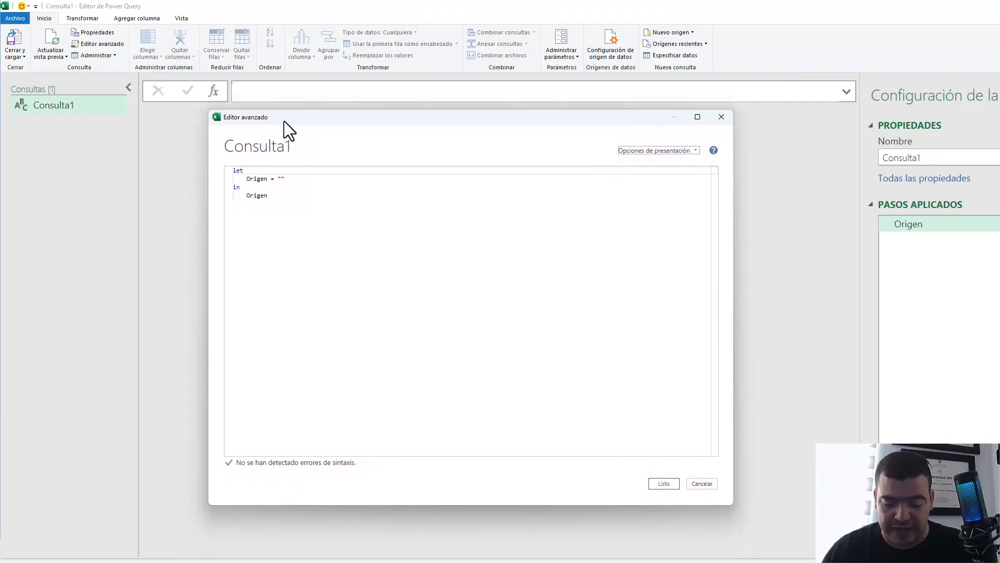
key(ctrl+shift+plus)
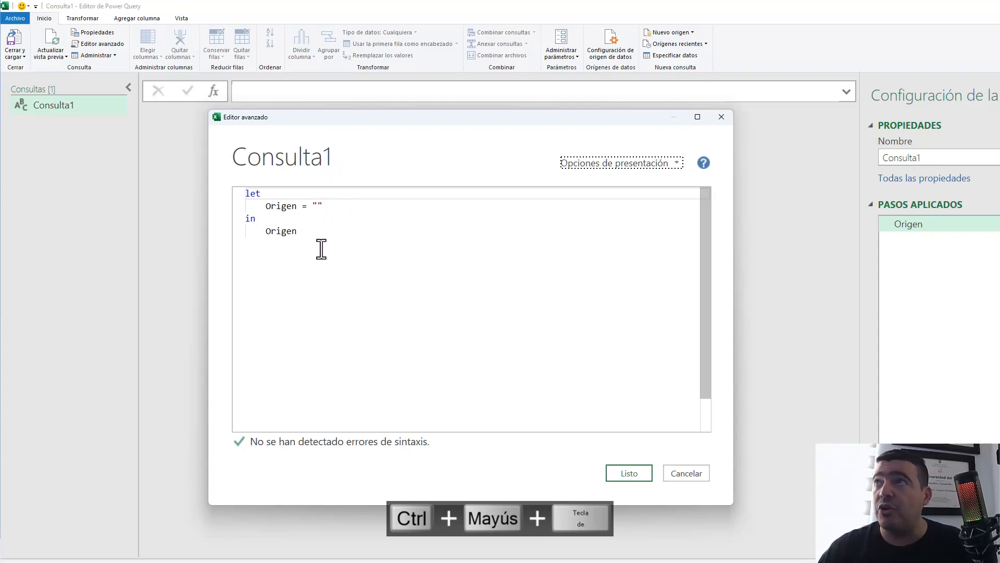
drag(298, 231, 277, 231)
key(ctrl+a)
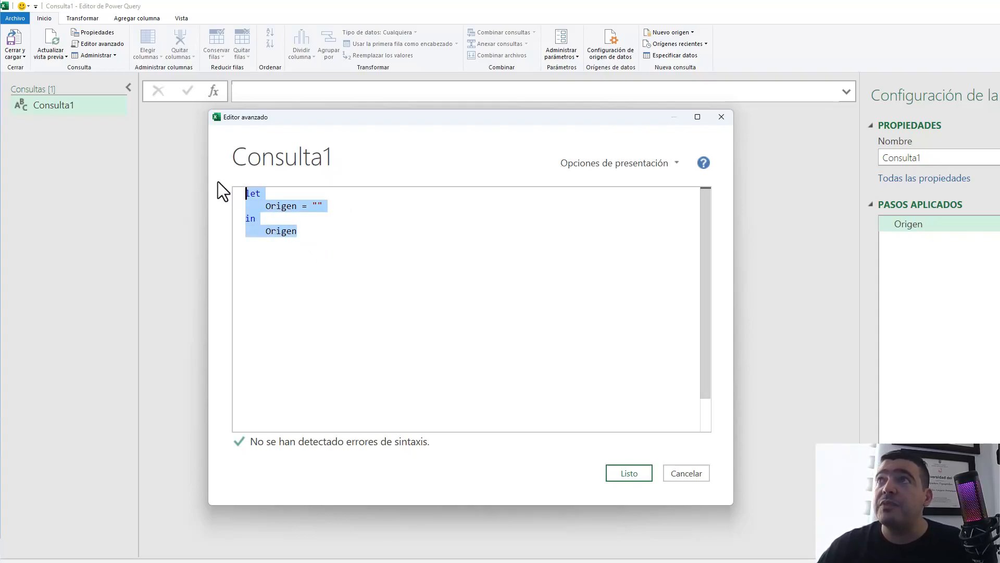
Replace the Origen definition in the let block with a = {1..100}
click(263, 206)
key(Home)
key(shift+End)
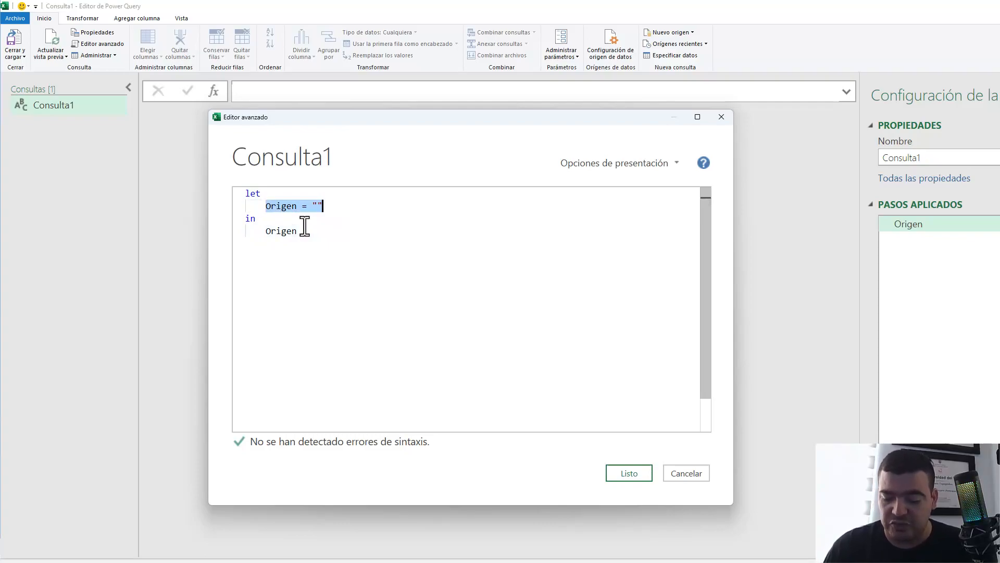
text(a =)
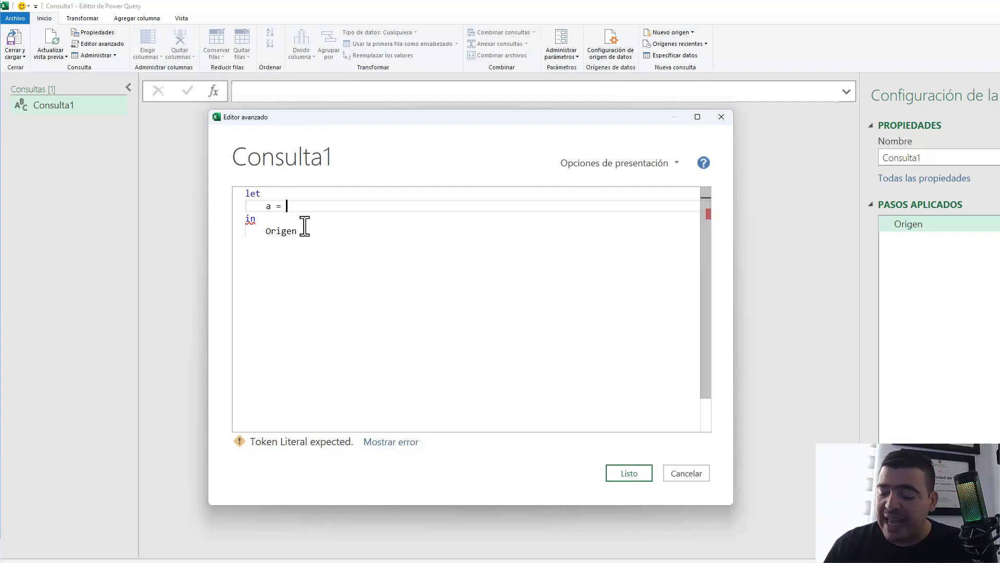
text({)
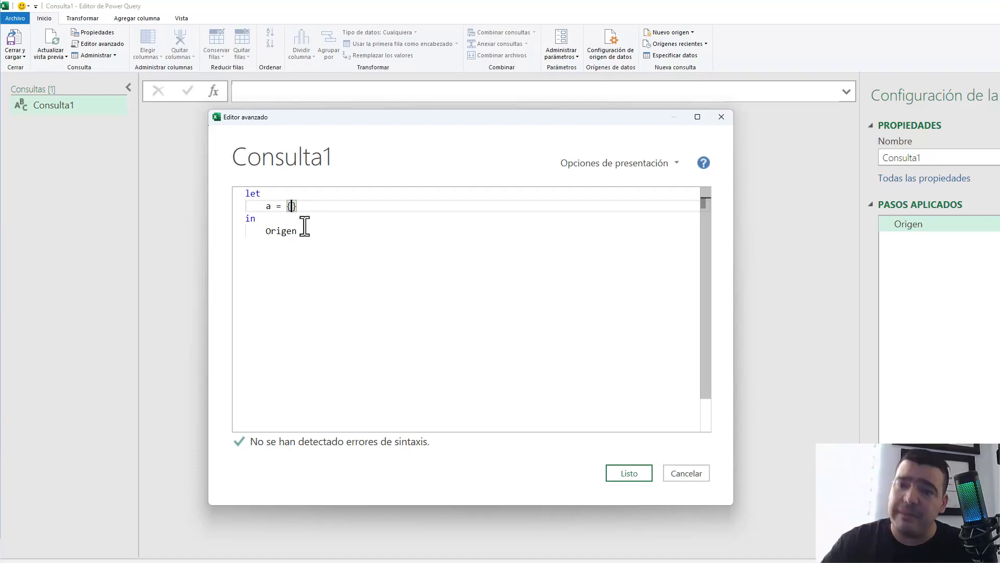
text(1..)
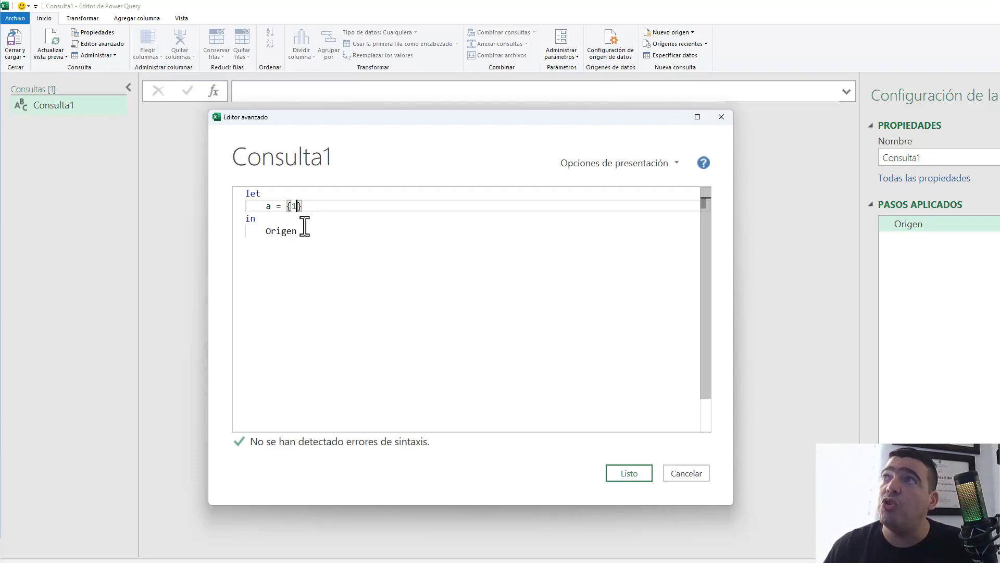
text(100)
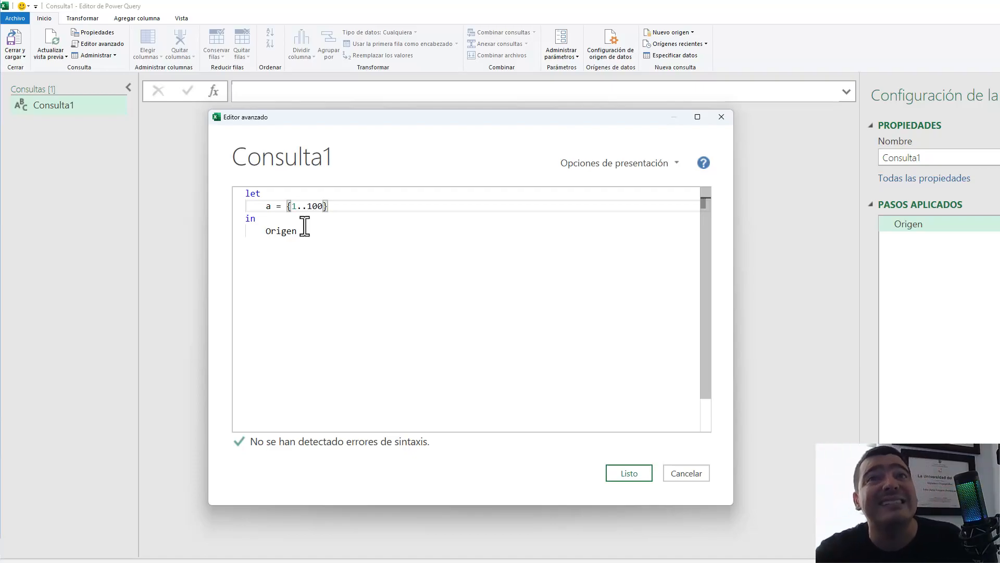
Make the query return a instead of Origen after in, and apply the code
drag(304, 233, 264, 232)
text(a)
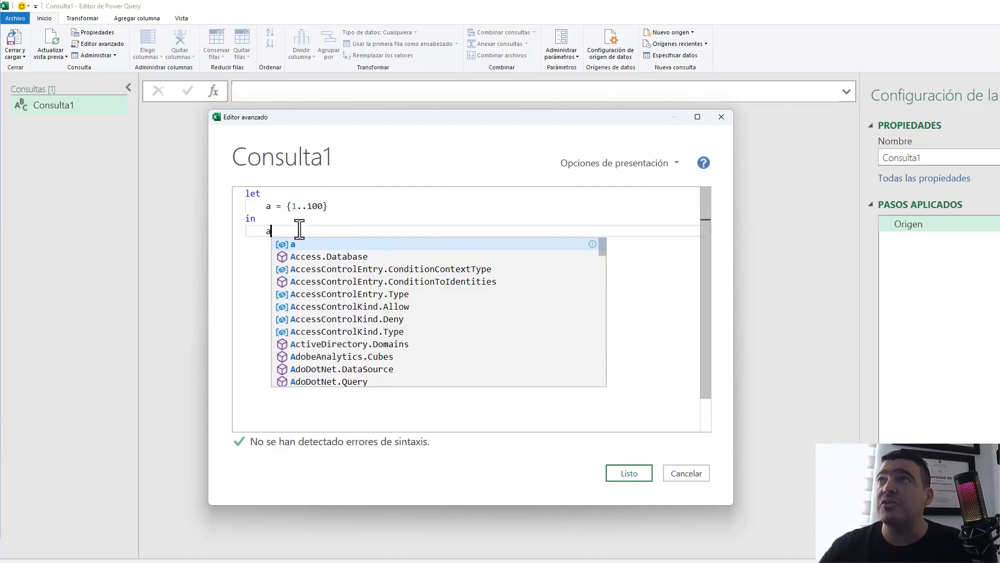
click(268, 197)
click(276, 206)
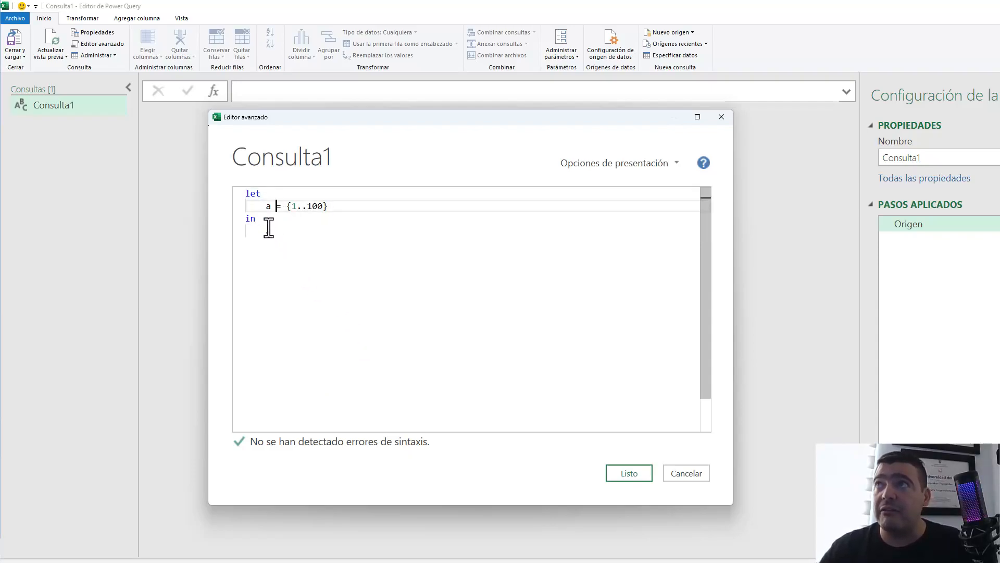
click(622, 473)
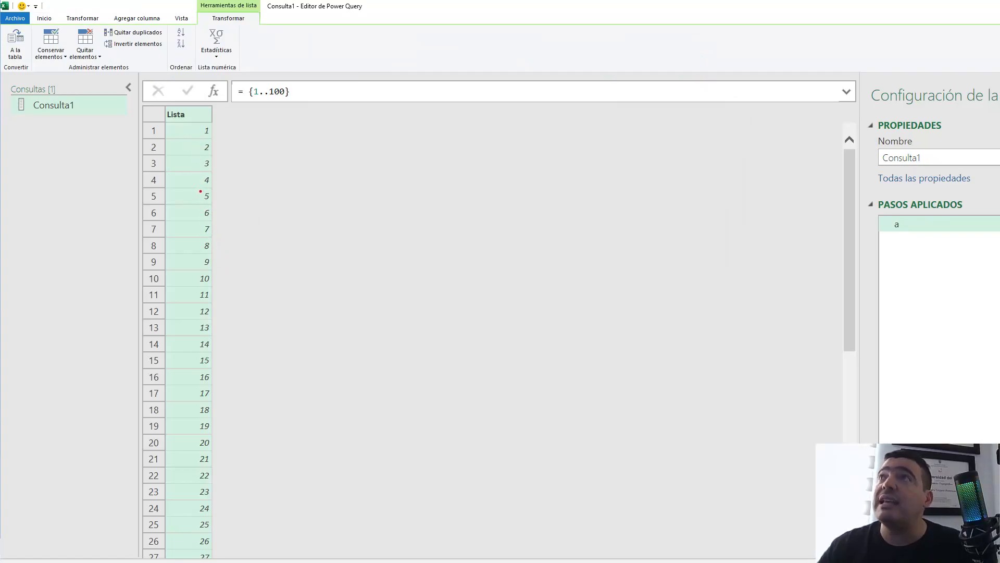
Look through the generated list from its first to its last number
mouse_move(189, 115)
mouse_down()
mouse_move(244, 476)
mouse_move(242, 562)
mouse_up()
key(Escape)
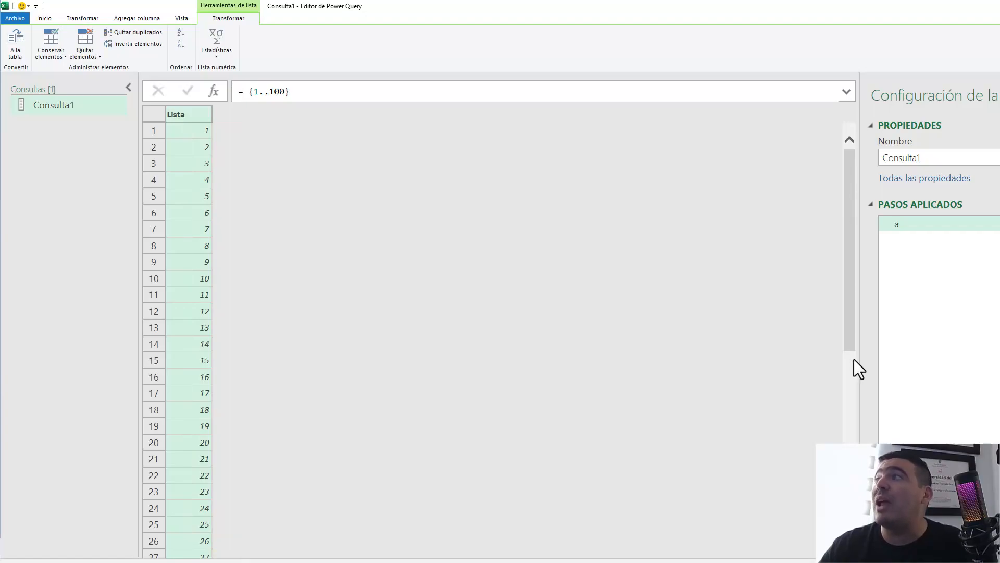
drag(850, 335, 852, 562)
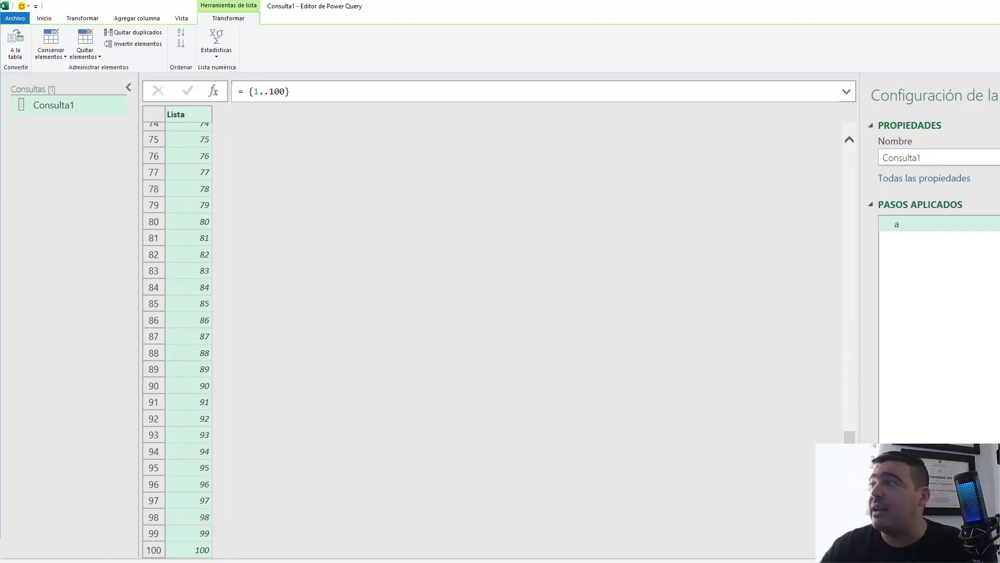
drag(849, 436, 847, 196)
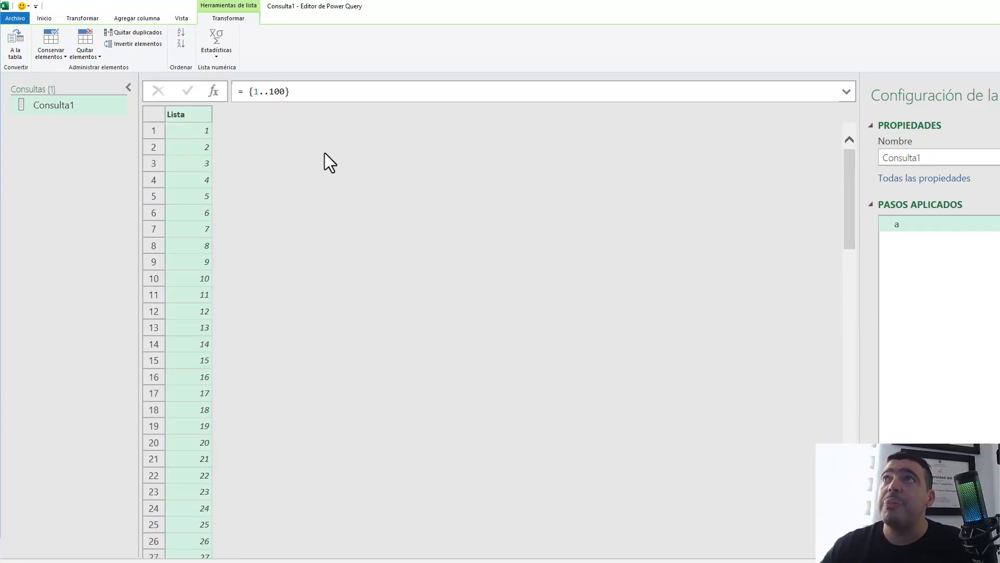
Reopen the advanced editor for Consulta1, reposition its window and enlarge the code text
key(alt+o)
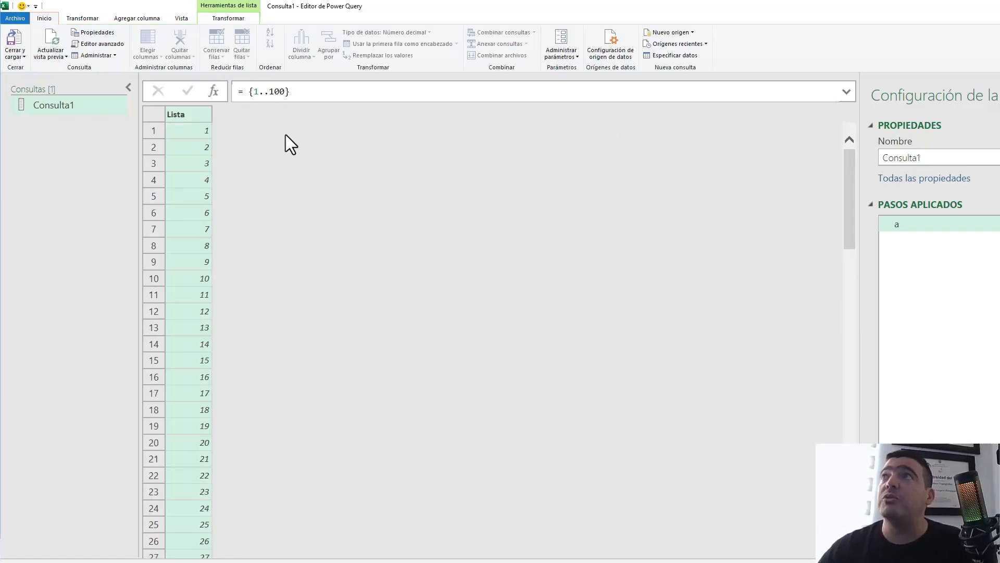
key(q)
drag(321, 98, 267, 118)
key(ctrl+shift+plus)
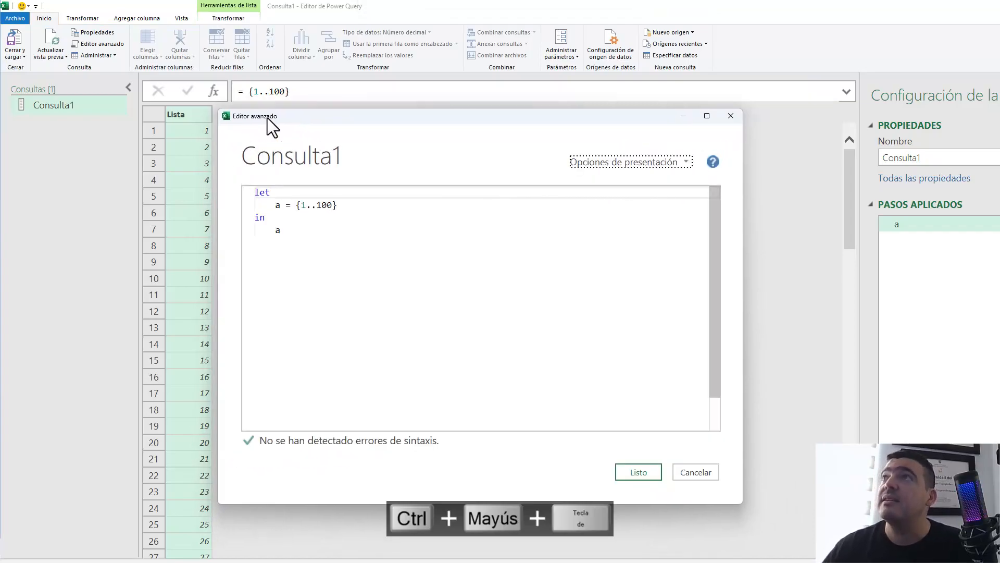
Start a List.Transform call around {1..100} in the definition of a, passing it as the list argument
click(296, 205)
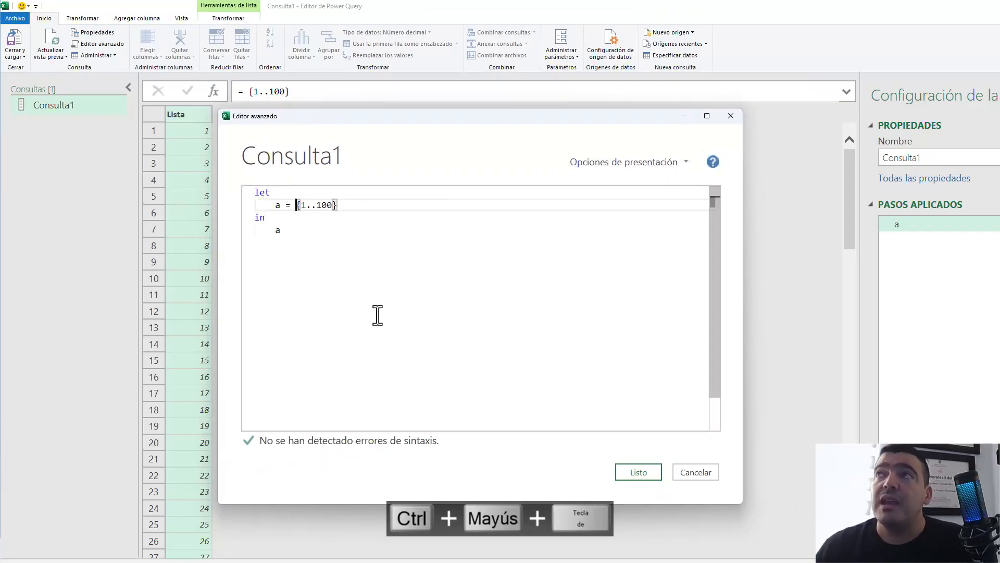
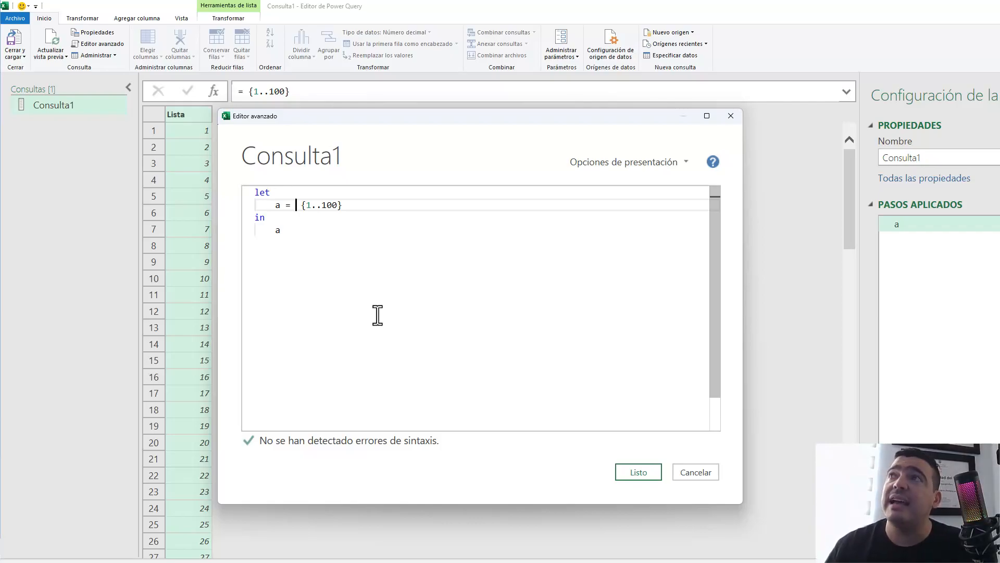
text(ltr)
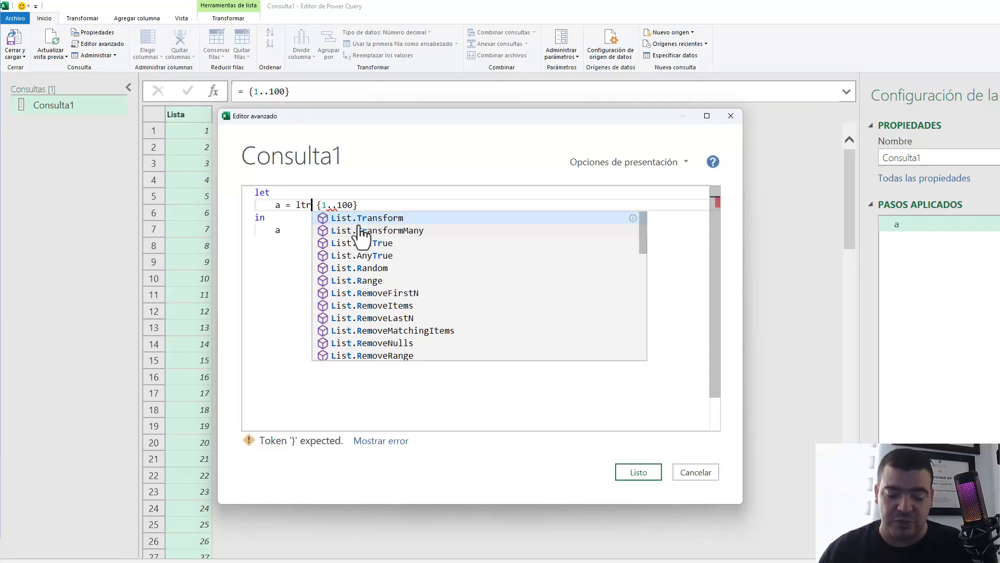
key(Tab)
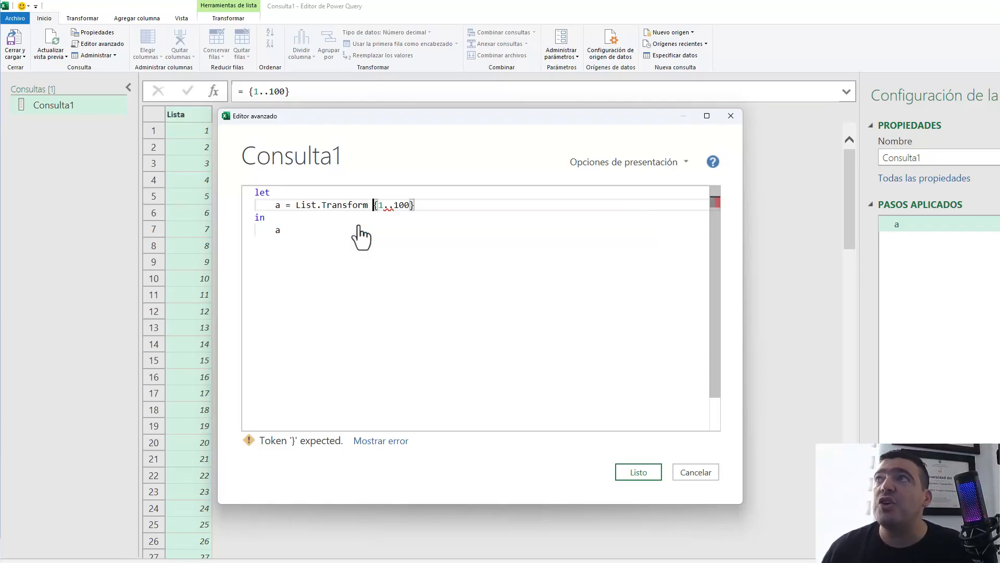
text(()
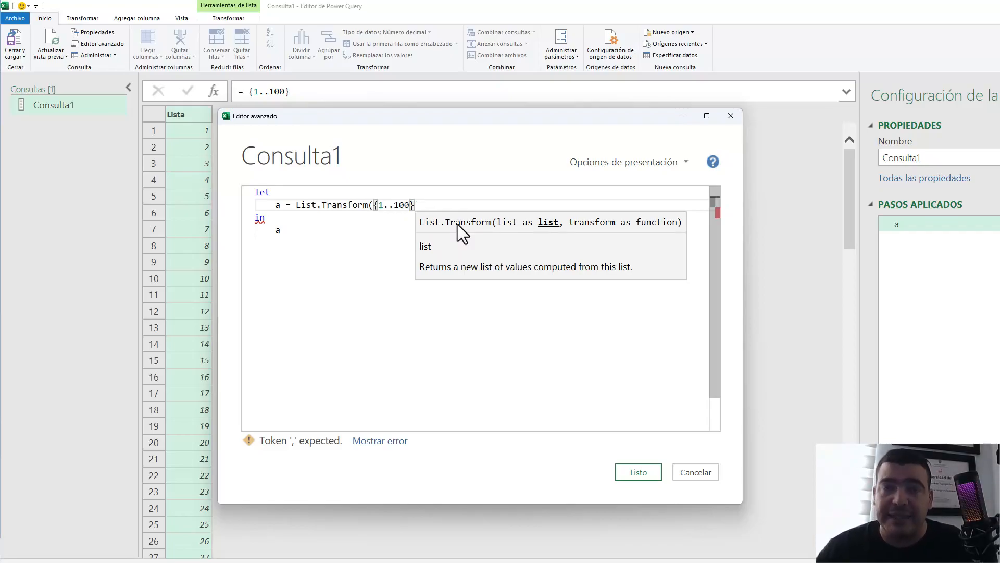
mouse_move(499, 229)
mouse_down()
mouse_move(558, 230)
mouse_move(446, 161)
mouse_move(406, 196)
mouse_move(435, 192)
mouse_up()
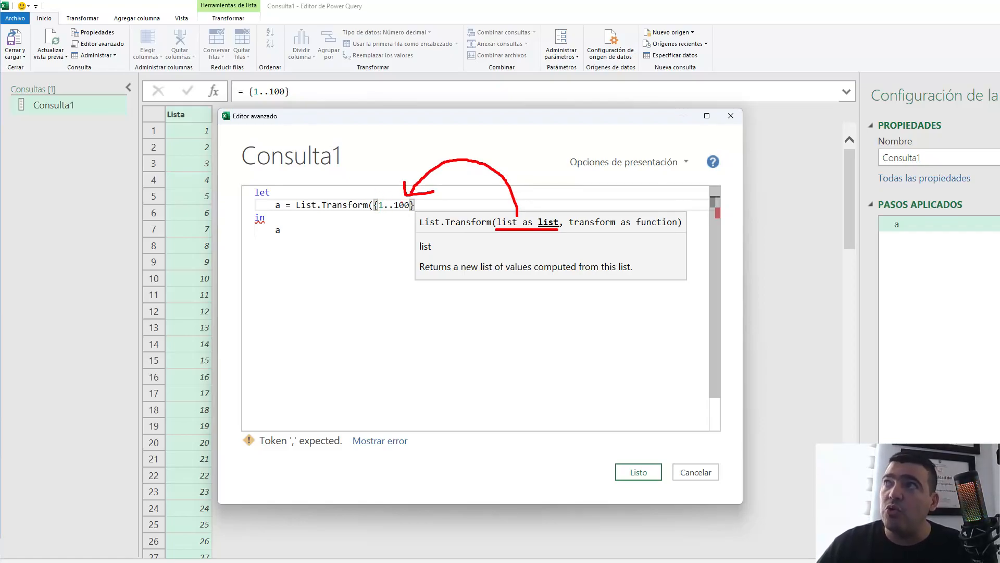
key(Escape)
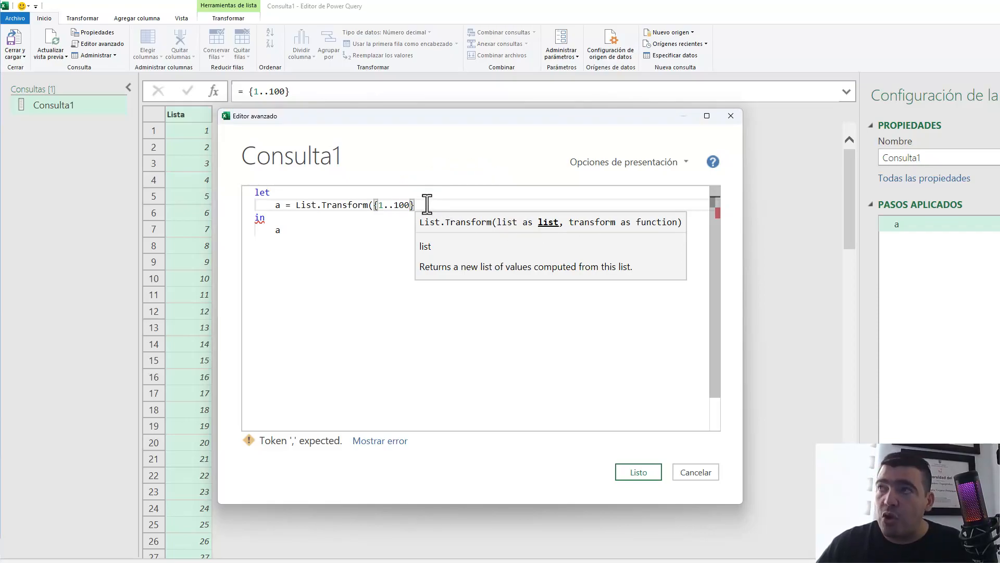
text(,)
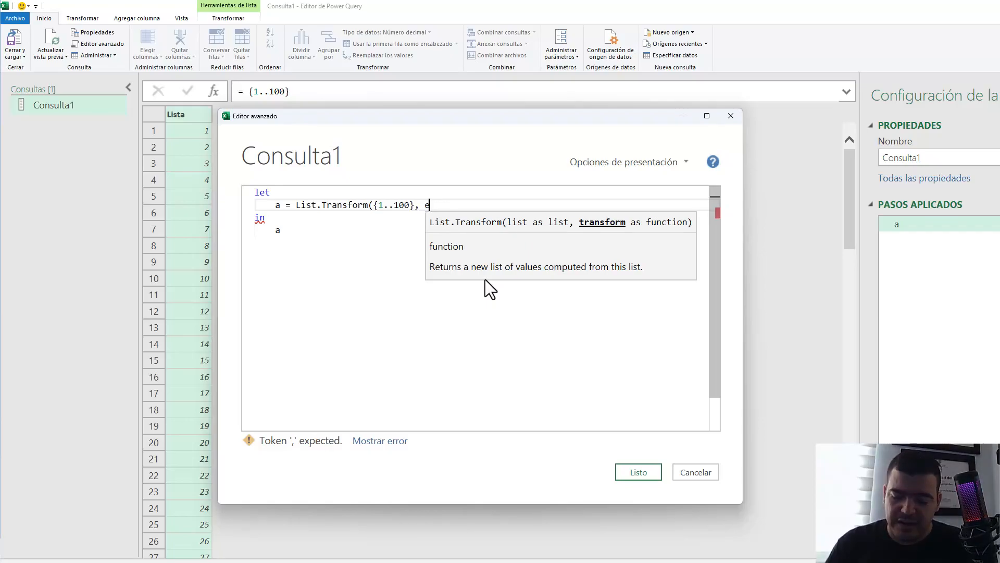
Add each Text.From(_) as the transform function, completing a = List.Transform({1..100}, each Text.From(_))
text(each)
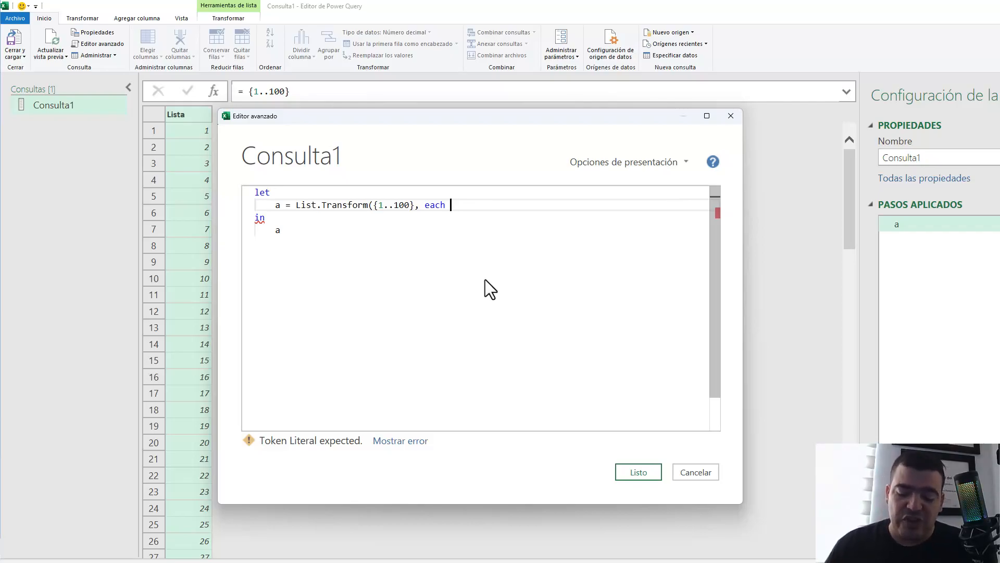
text(te)
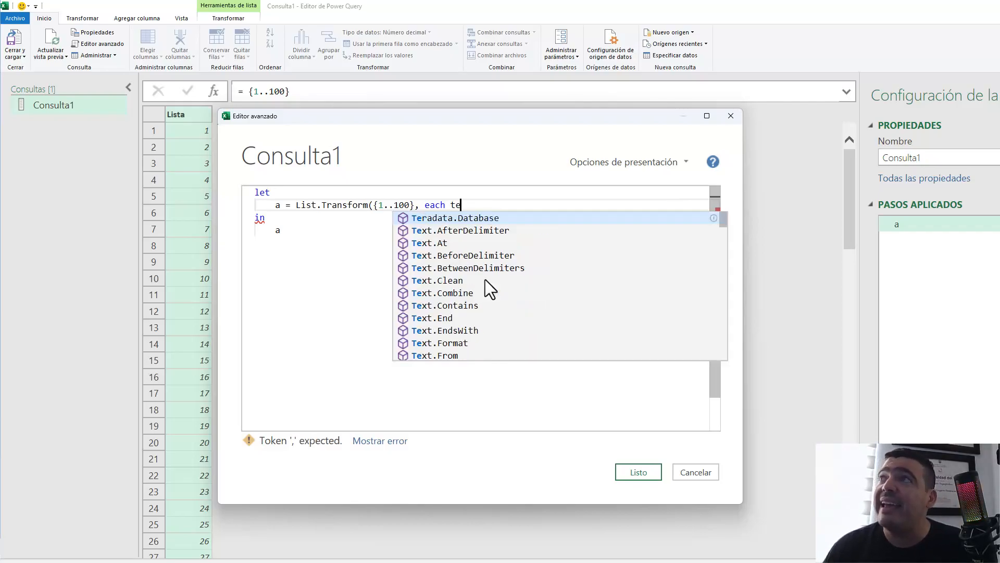
text(fr)
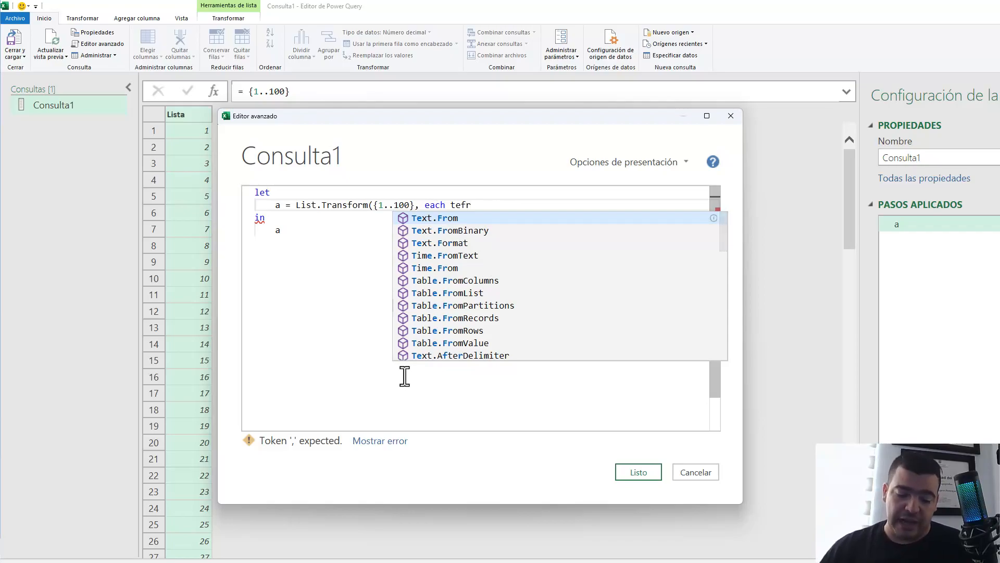
key(Tab)
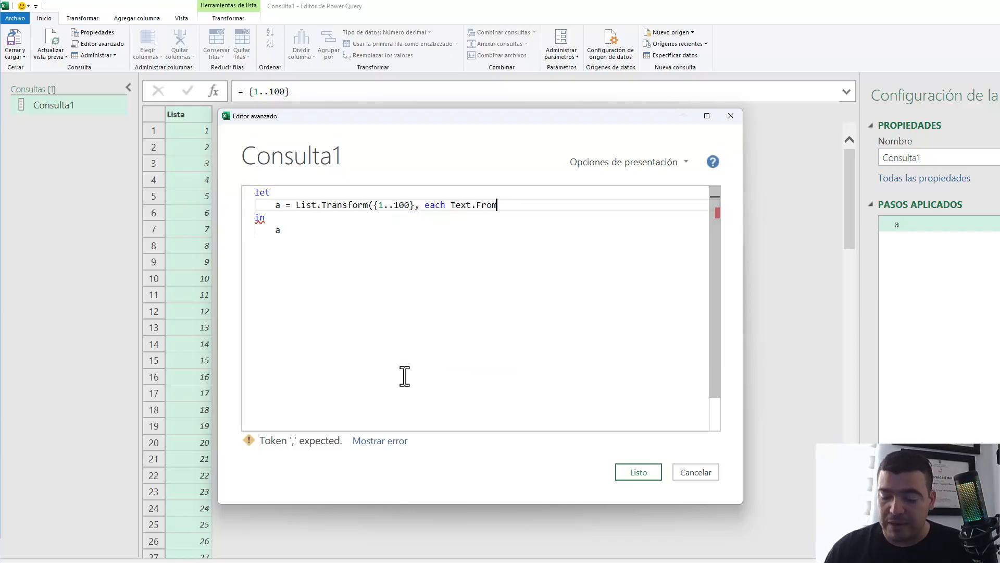
text(()
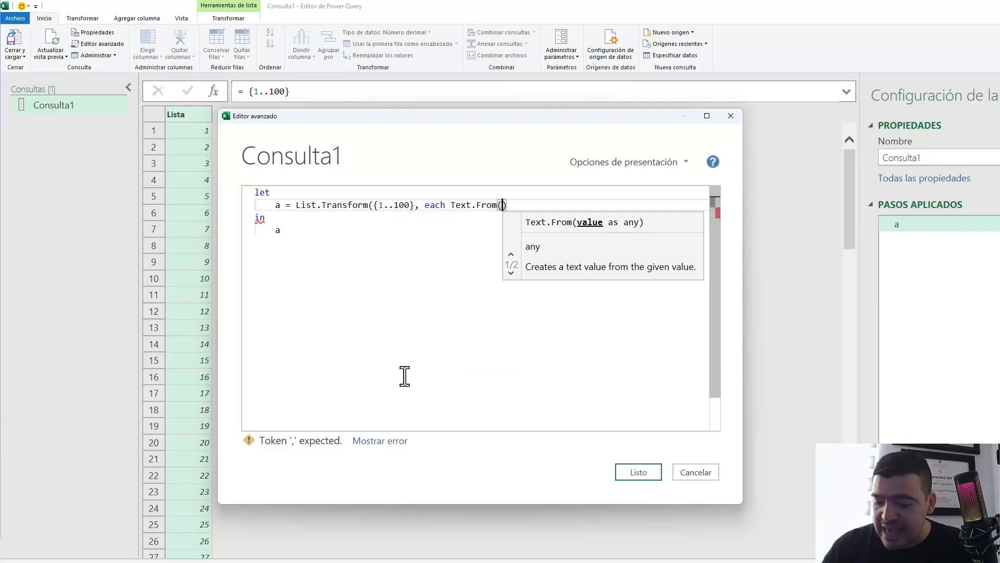
text(_)
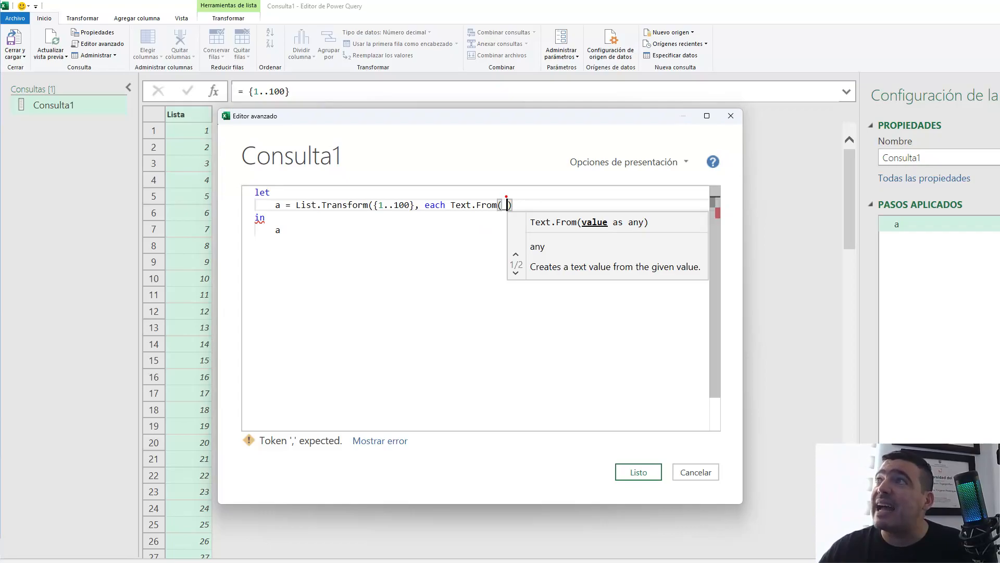
mouse_move(505, 197)
mouse_down()
mouse_move(417, 155)
mouse_move(382, 197)
mouse_move(395, 188)
mouse_up()
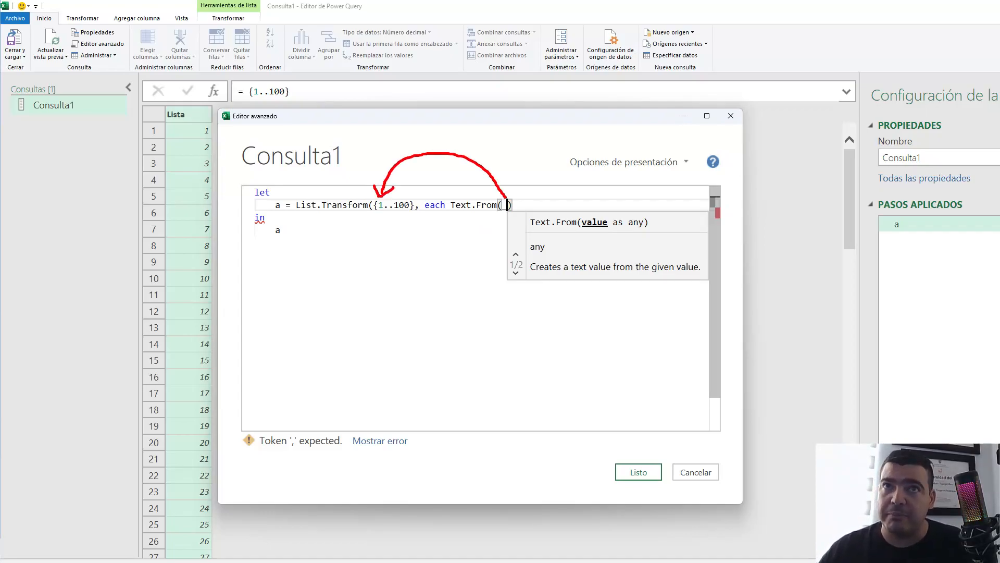
key(Escape)
click(514, 206)
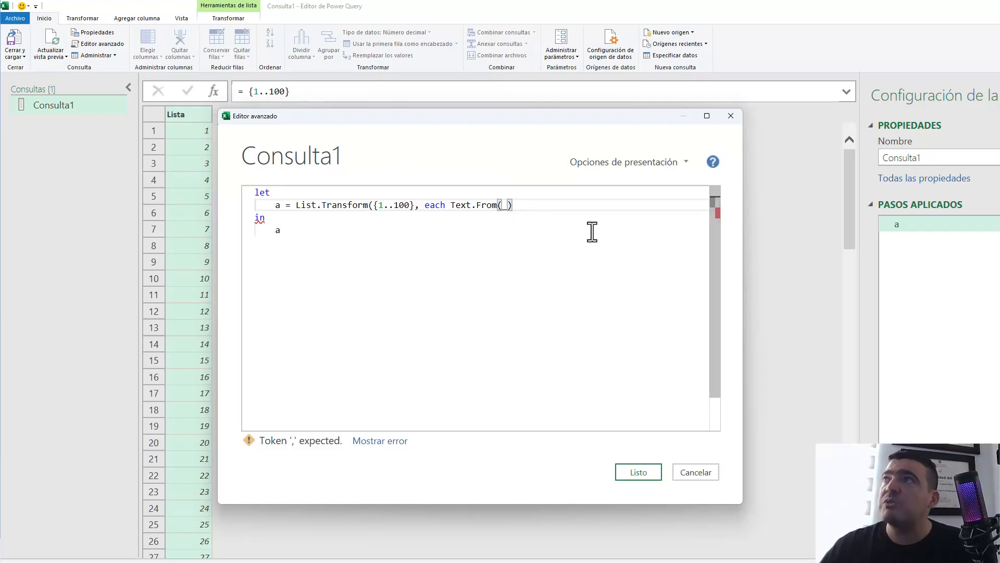
text())
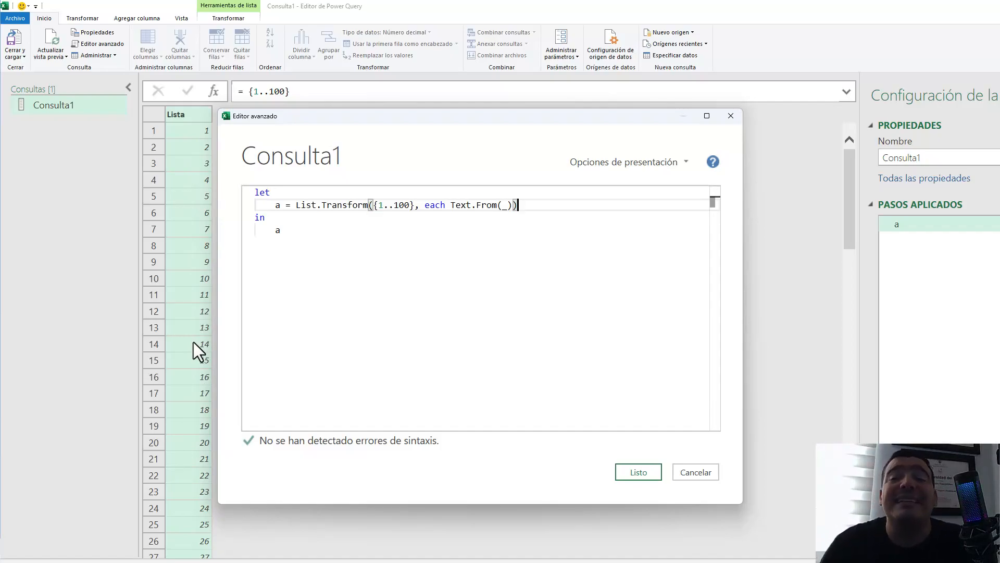
Apply the Text.From code to the query, then reopen Consulta1's advanced editor with enlarged code text and a repositioned window
click(628, 471)
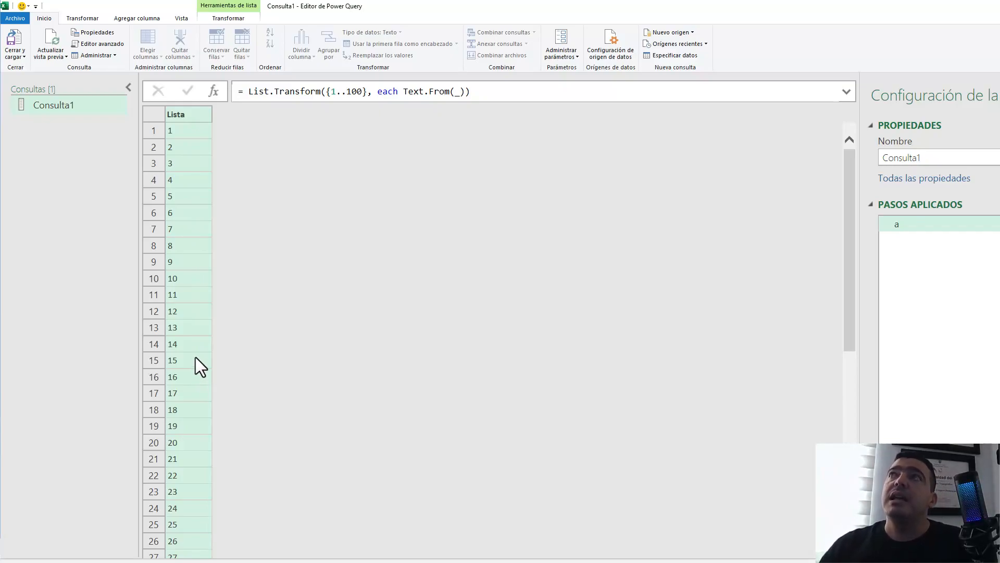
key(alt+h)
key(q)
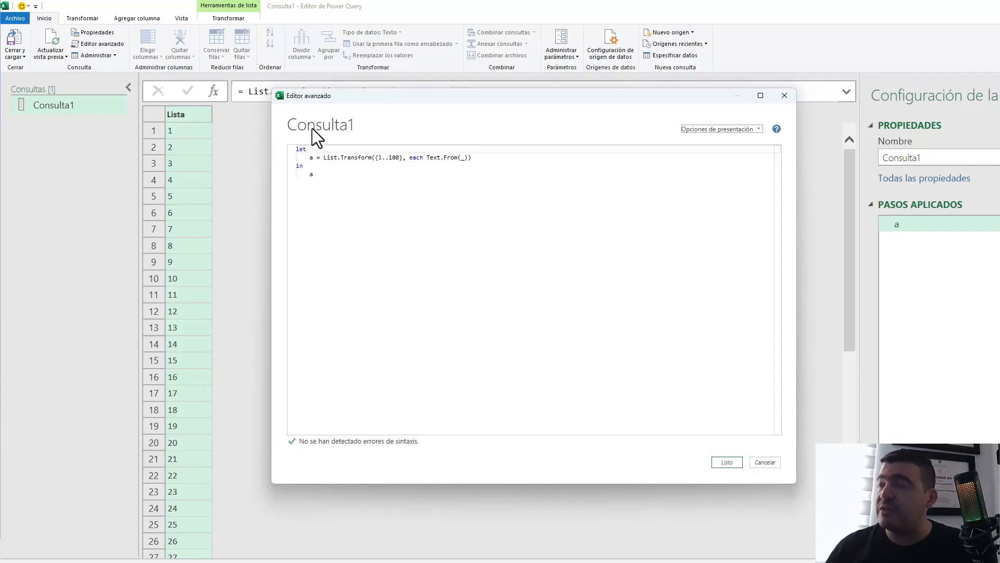
key(ctrl+shift+plus)
drag(338, 99, 286, 117)
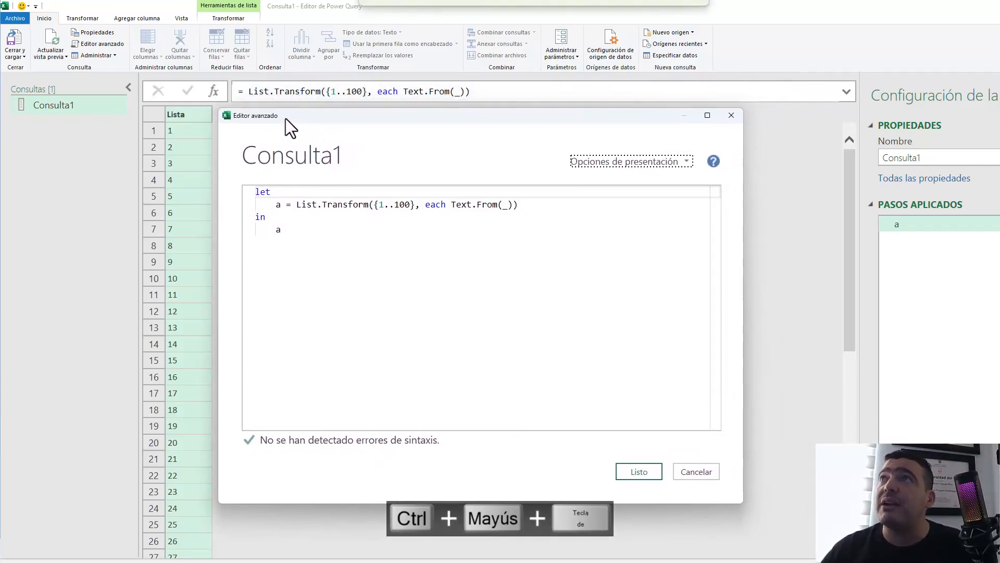
Start a second step b as a List.Transform call, passing a as its list argument
click(522, 205)
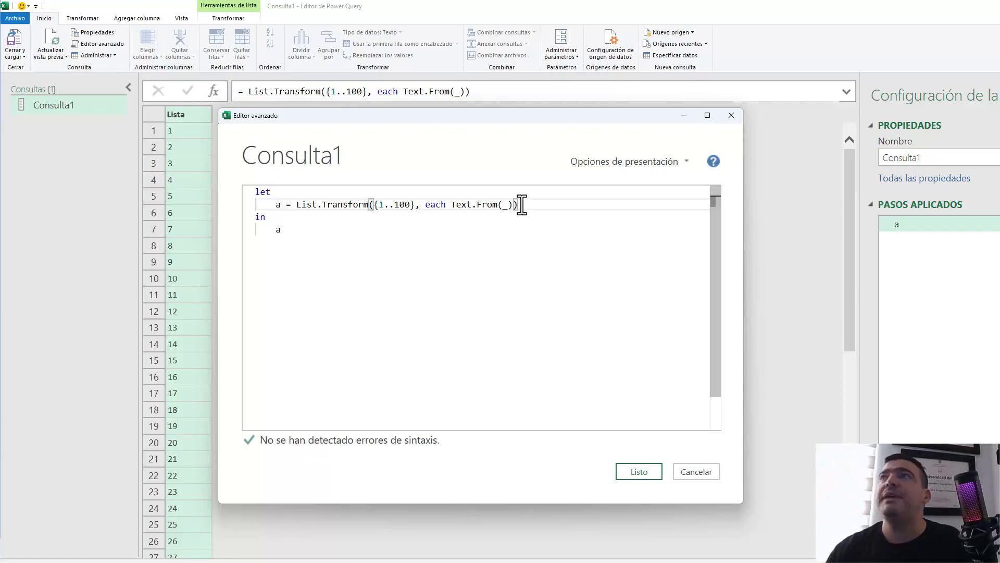
text(,)
key(Return)
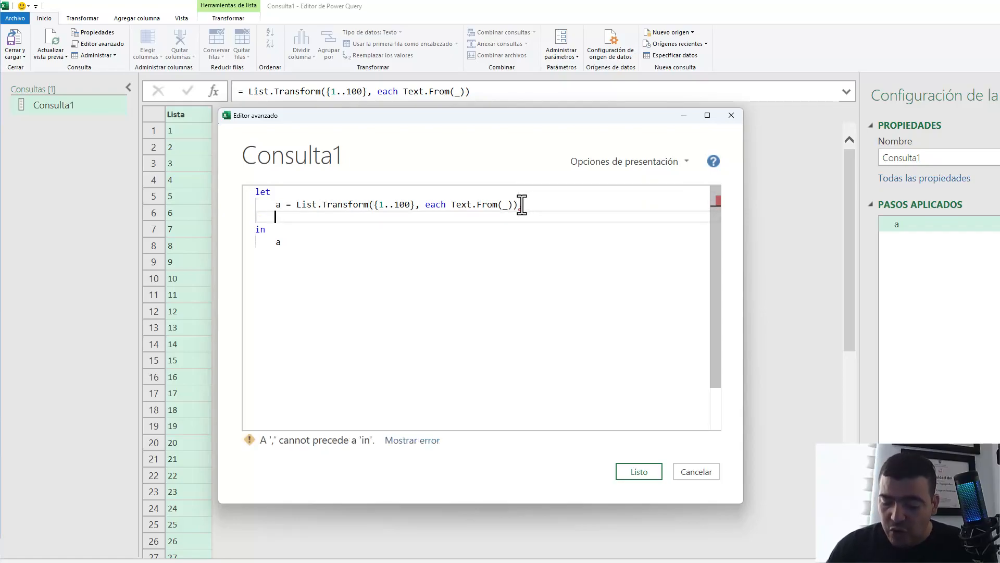
text(b =)
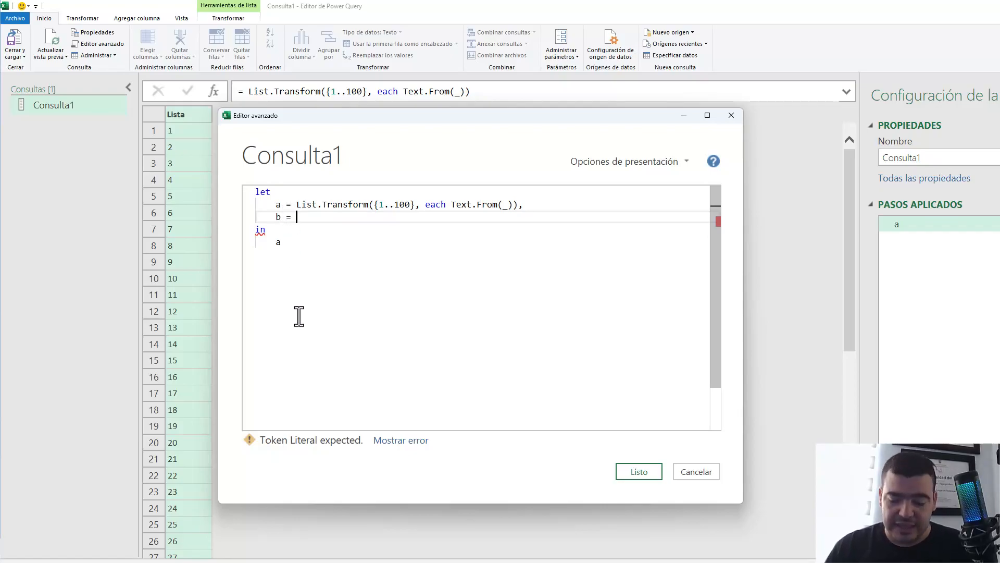
text(LTR)
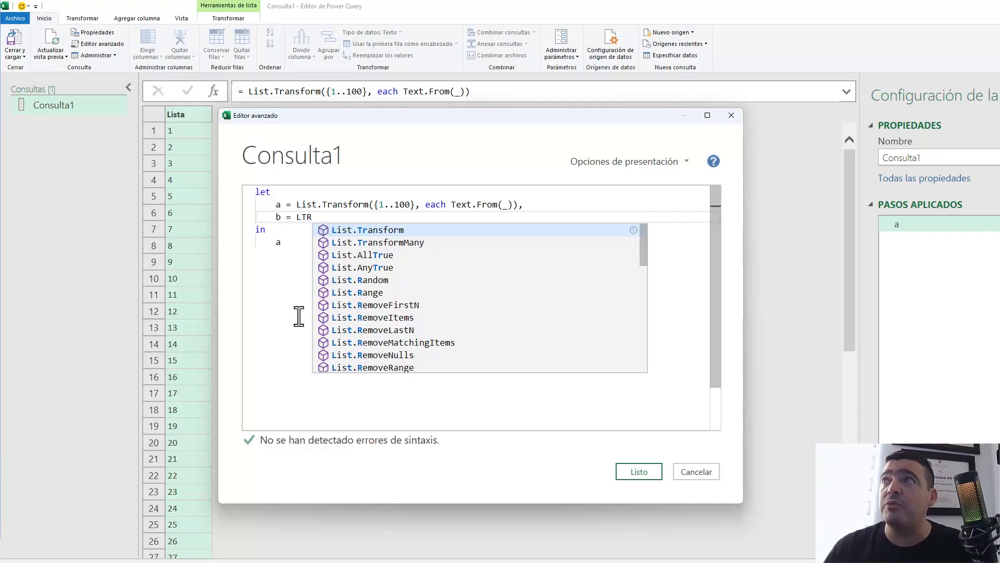
key(Tab)
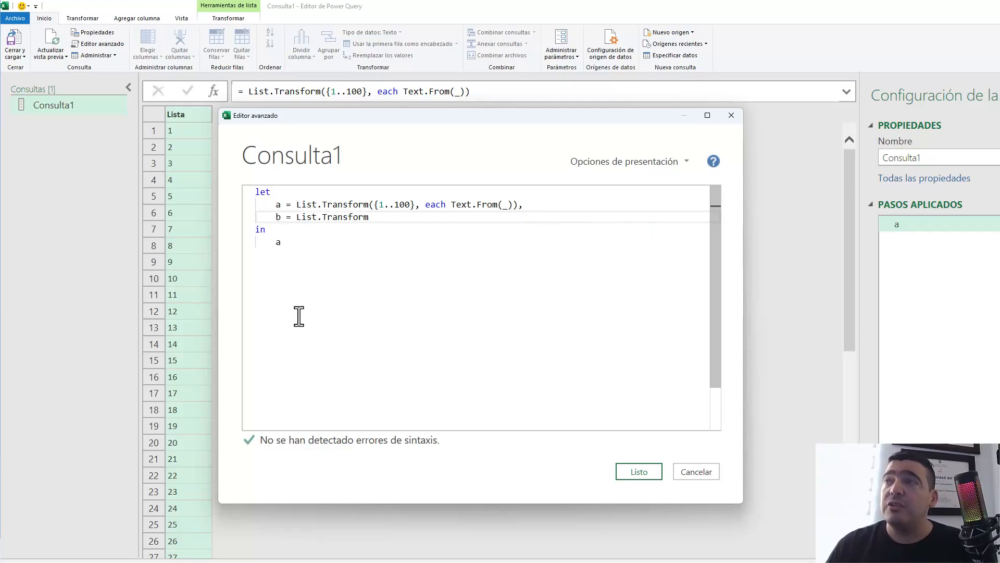
text((a)
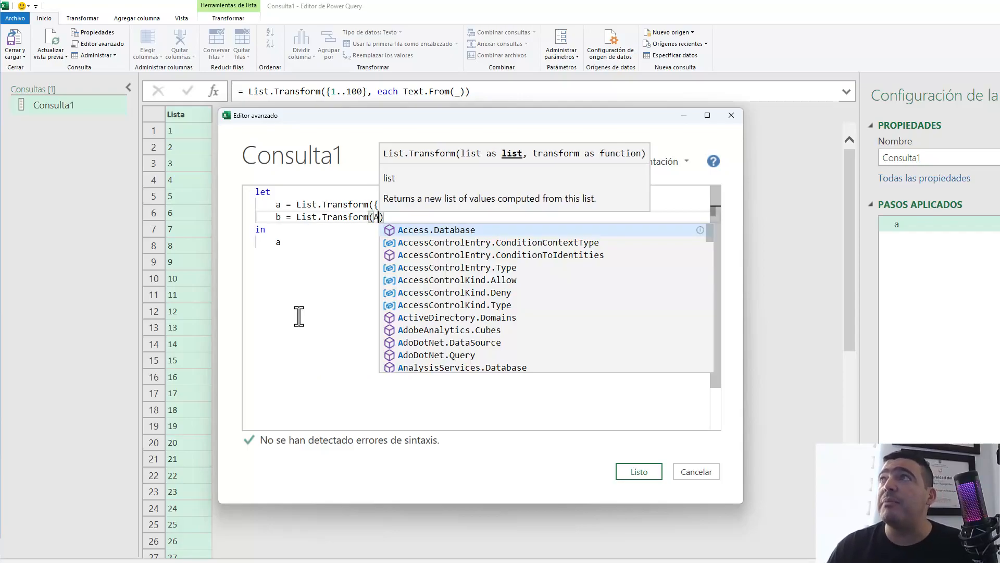
key(Escape)
key(ctrl+space)
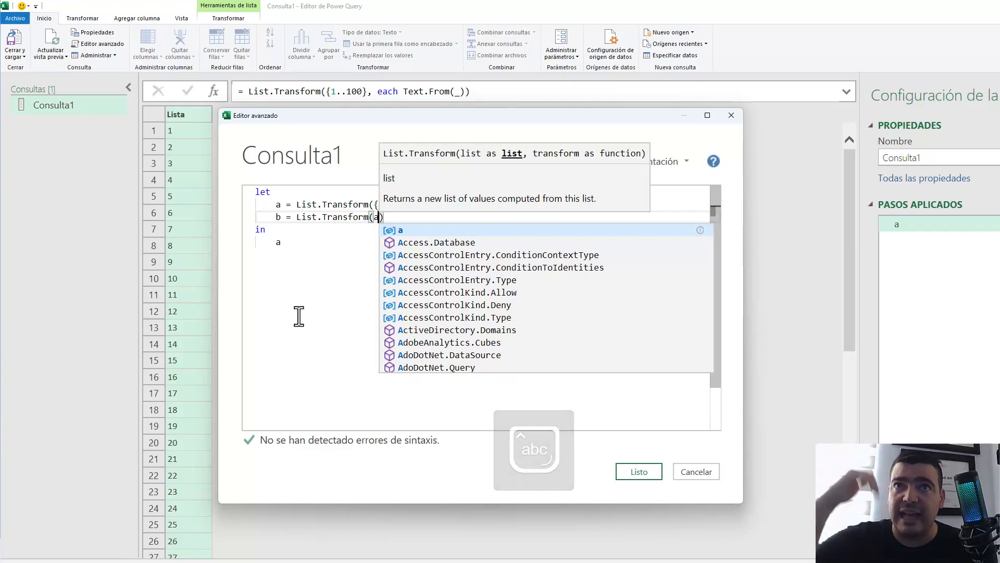
text(,)
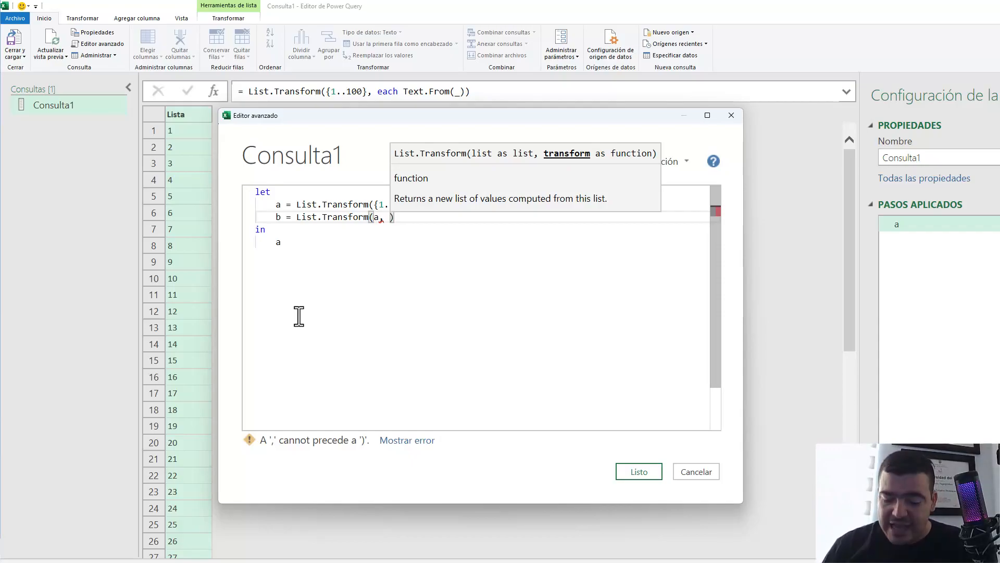
Enter Text.Length(_) as the transform argument of b and mark how the underscore refers to list a
text(te)
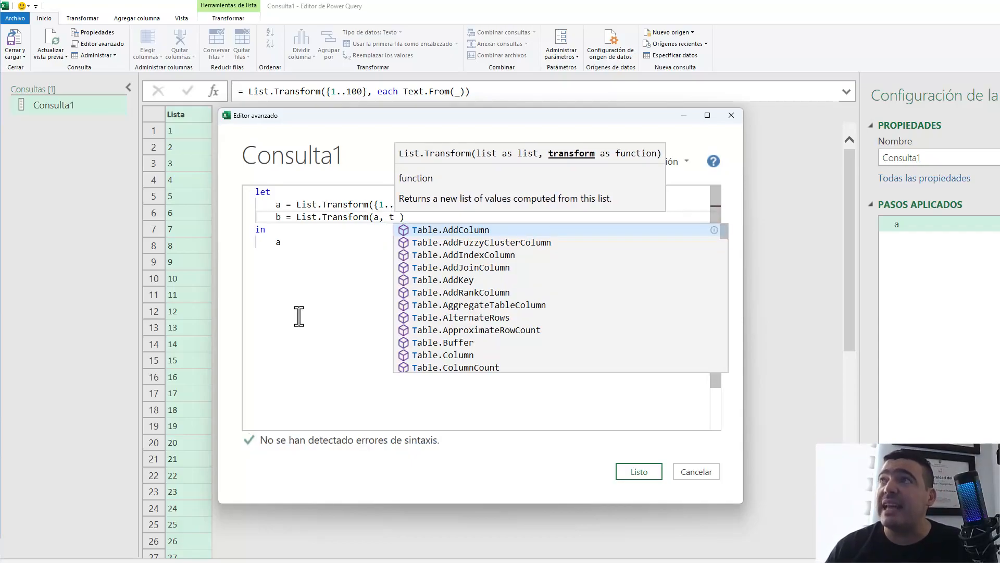
text(le)
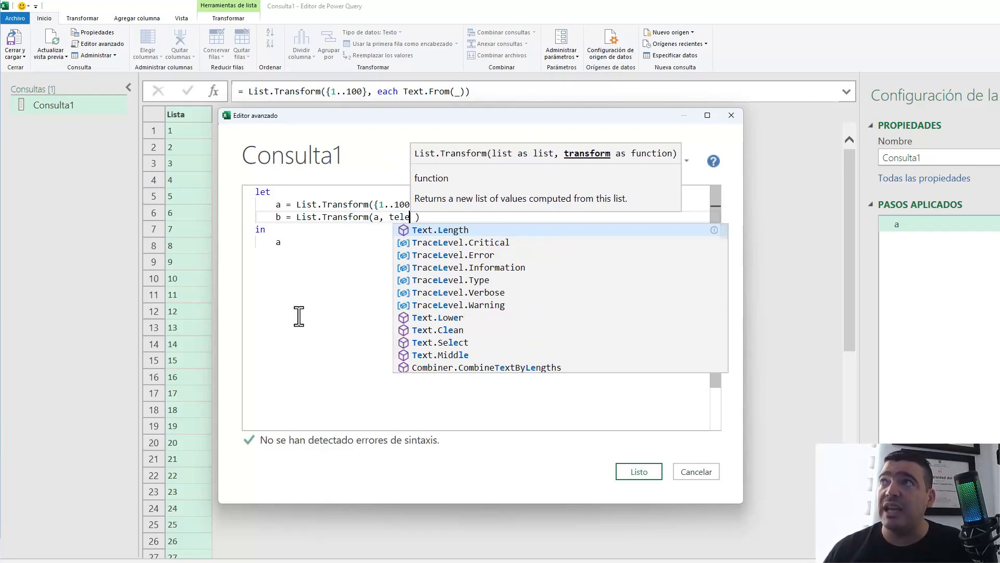
key(Tab)
text((_)
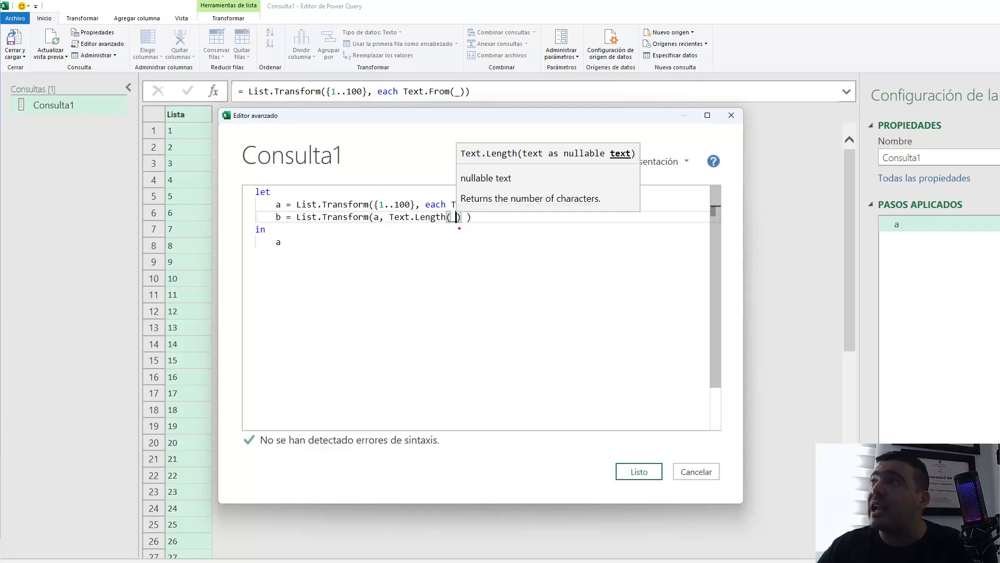
mouse_move(457, 224)
mouse_down()
mouse_move(420, 253)
mouse_move(376, 225)
mouse_move(387, 227)
mouse_up()
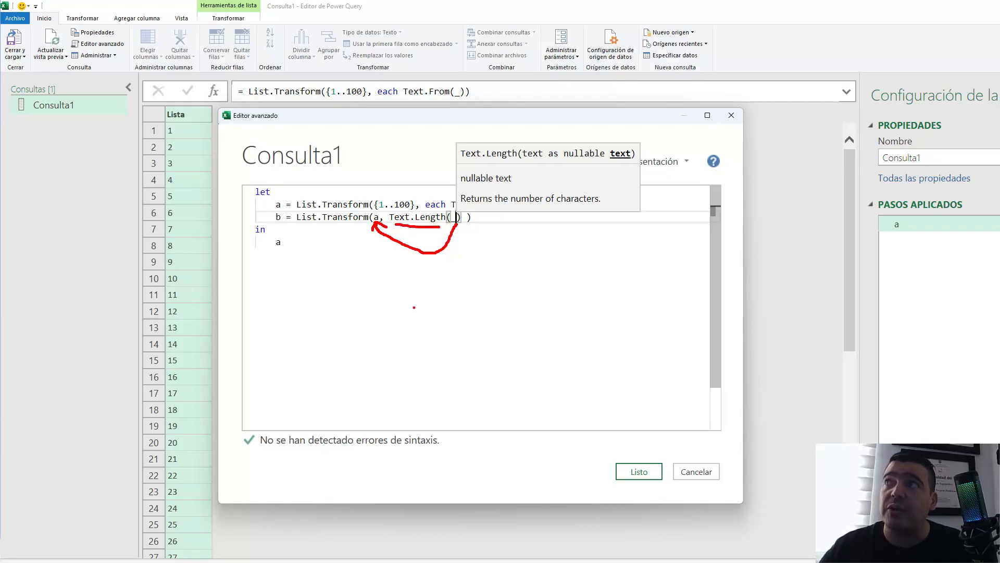
key(Escape)
Change the expression after in from a to b and apply the code to the query
click(483, 219)
click(295, 242)
key(BackSpace)
text(b)
click(630, 472)
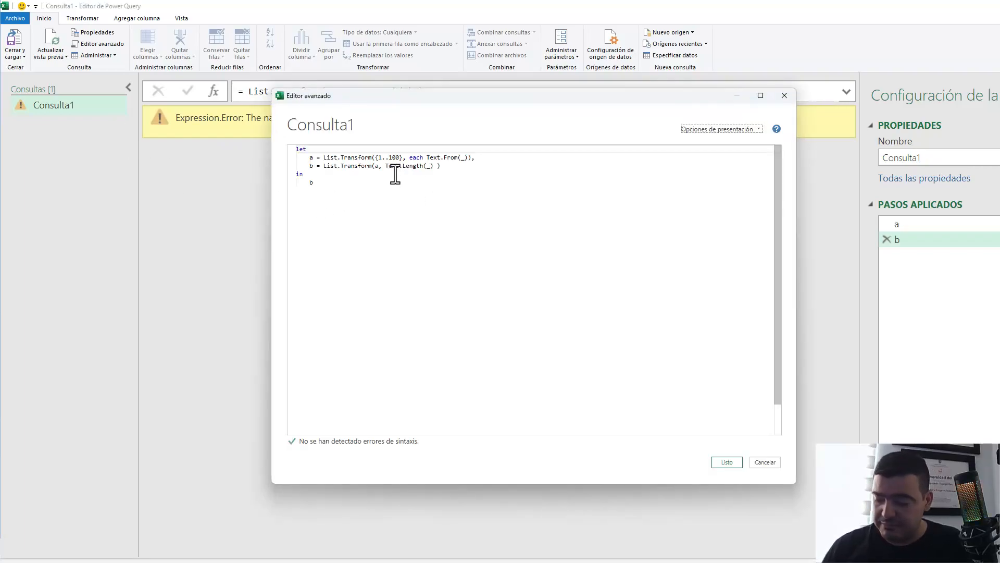
Insert each before Text.Length(_) in the definition of b and apply the corrected code
key(ctrl+shift+plus)
click(446, 201)
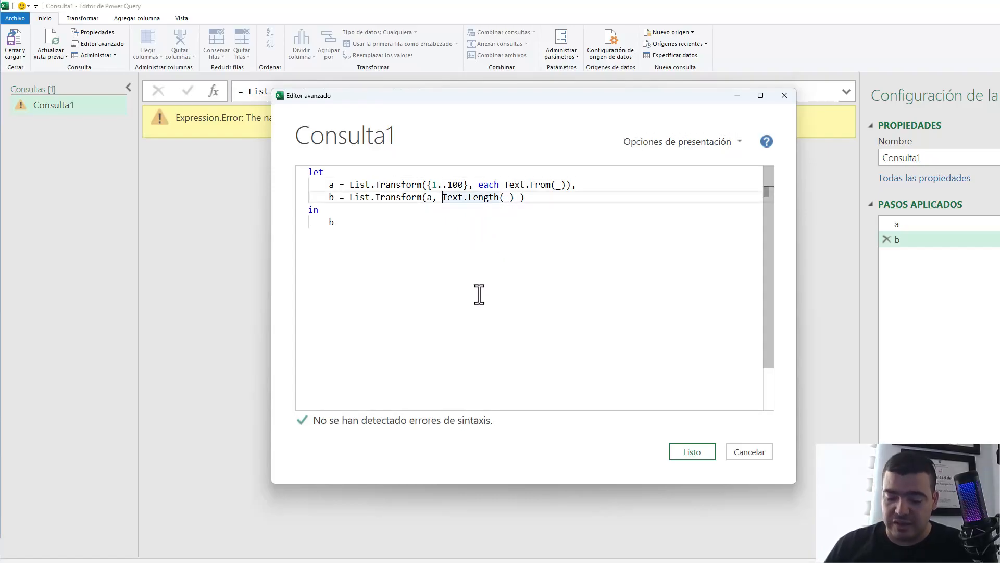
text(each)
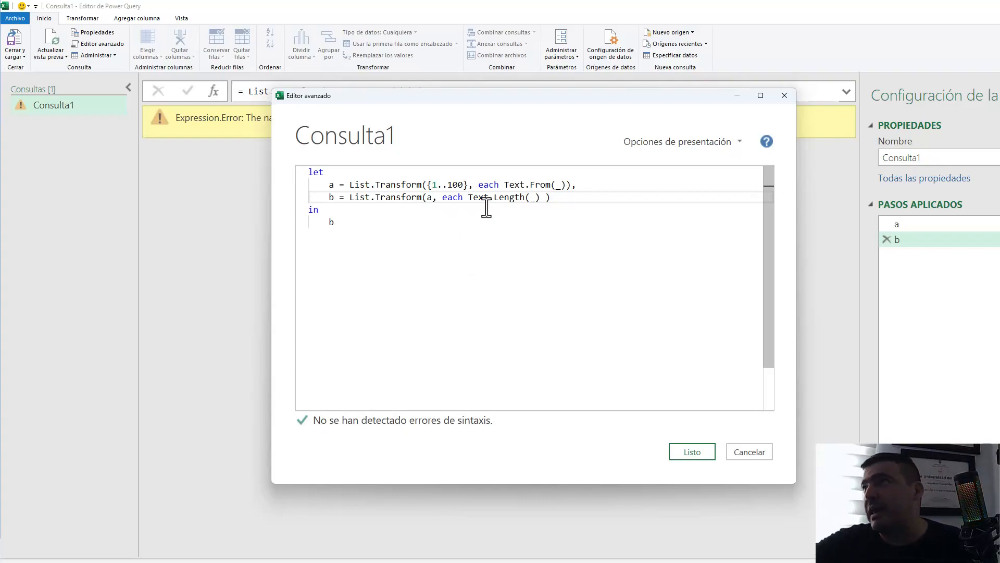
key(End)
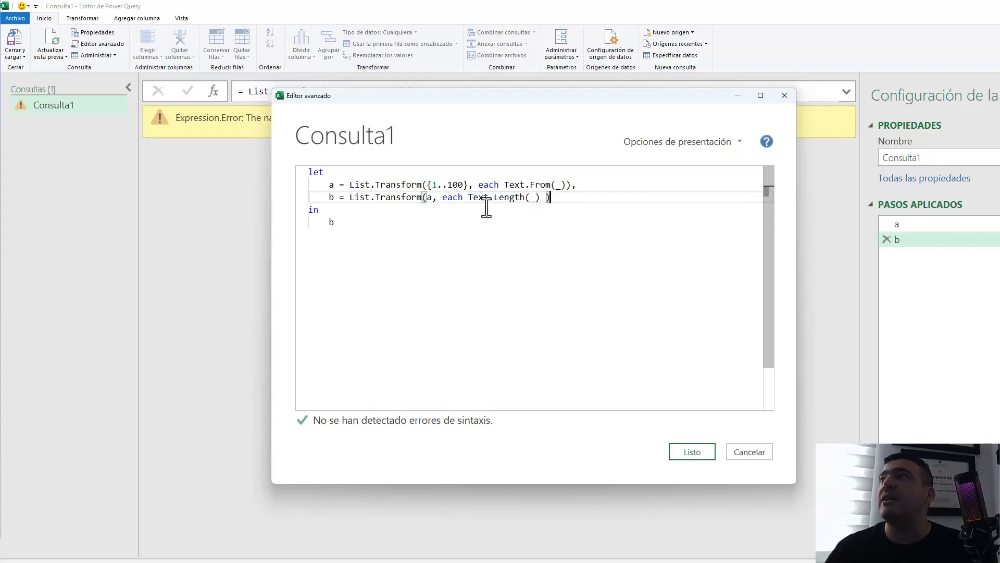
click(687, 454)
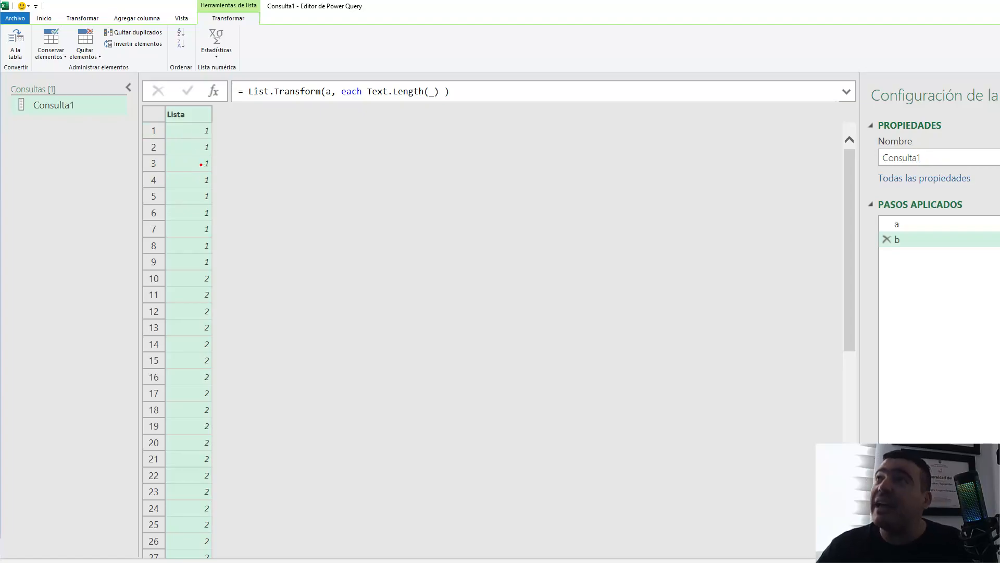
Examine the character length returned for the first numbers in the list, marking individual rows, and clear the marks
drag(214, 133, 301, 118)
drag(216, 143, 282, 131)
drag(216, 160, 304, 153)
mouse_move(216, 182)
mouse_down()
mouse_move(270, 181)
mouse_move(268, 200)
mouse_up()
mouse_move(211, 217)
mouse_down()
mouse_move(253, 216)
mouse_move(270, 266)
mouse_up()
drag(220, 281, 270, 280)
mouse_move(221, 300)
mouse_down()
mouse_move(279, 301)
mouse_move(272, 334)
mouse_up()
drag(239, 352, 339, 378)
key(Escape)
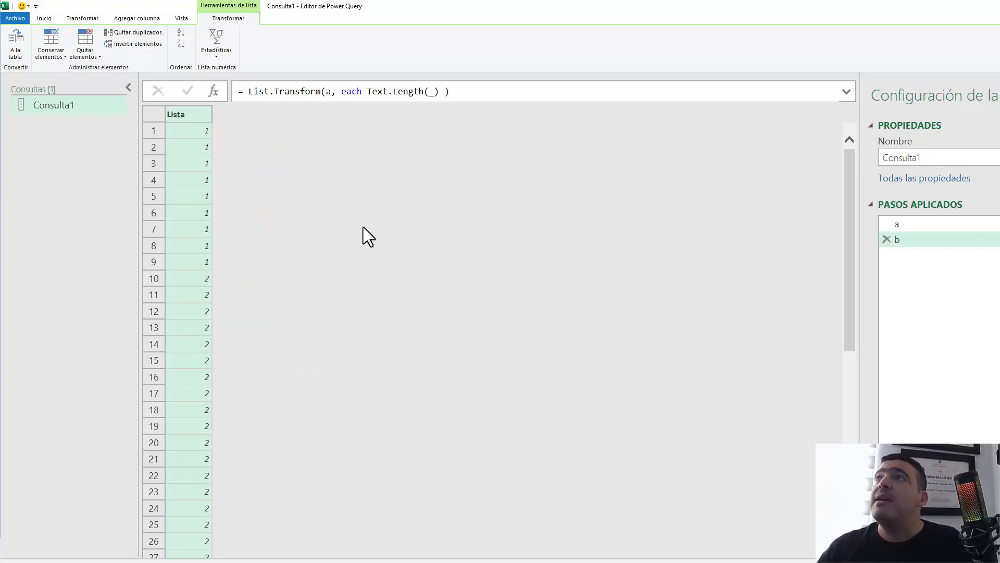
Reopen the advanced editor and replace each in the definition of b with the explicit function header (x) =>
key(alt+o)
key(q)
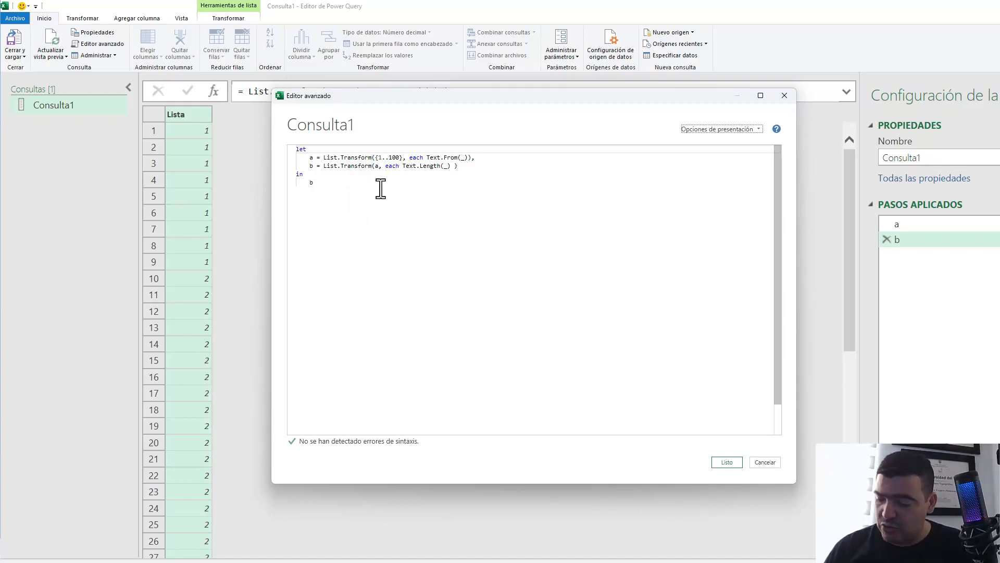
key(ctrl+shift+plus)
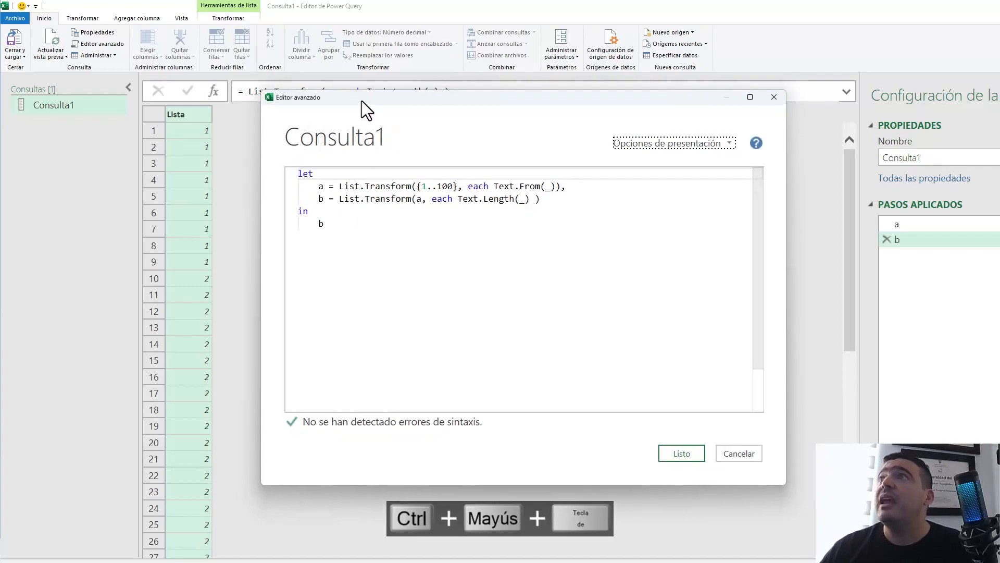
double_click(404, 208)
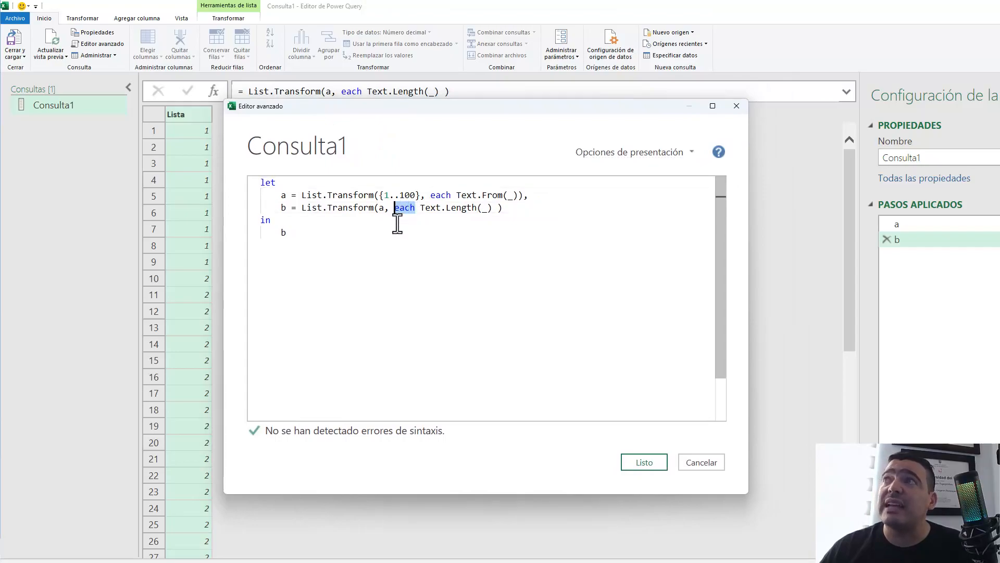
text((x))
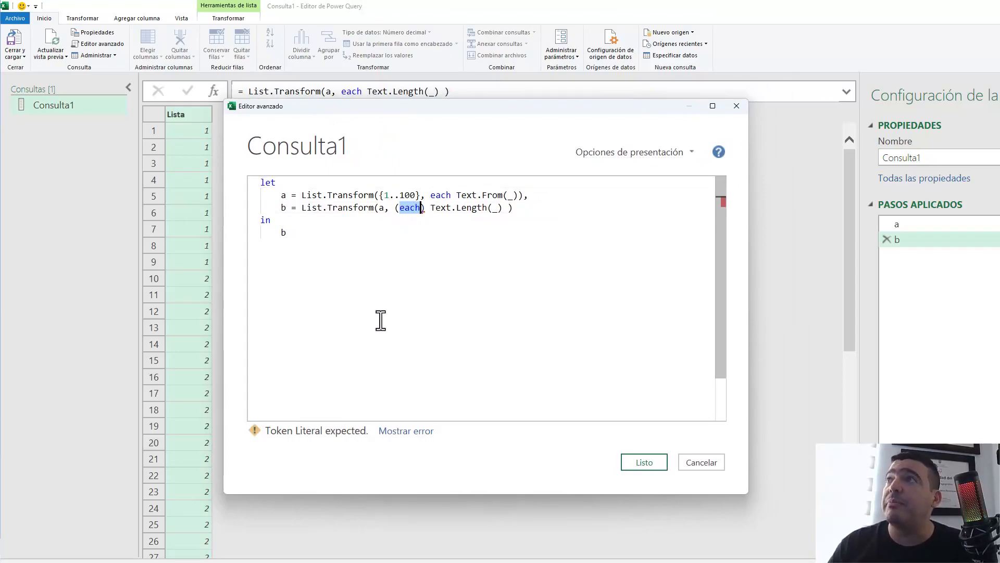
text( =>)
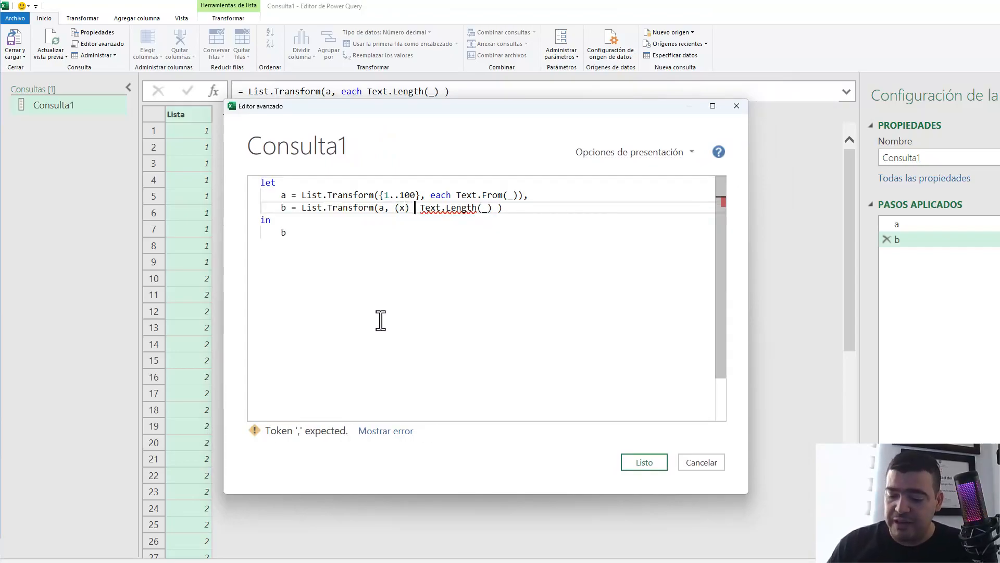
Replace the underscore inside Text.Length with x, so b reads List.Transform(a, (x) => Text.Length(x) )
key(Right)
key(Right)
key(Right)
key(Right)
key(Right)
key(Right)
key(Right)
key(Right)
key(Right)
key(Right)
key(Right)
key(Right)
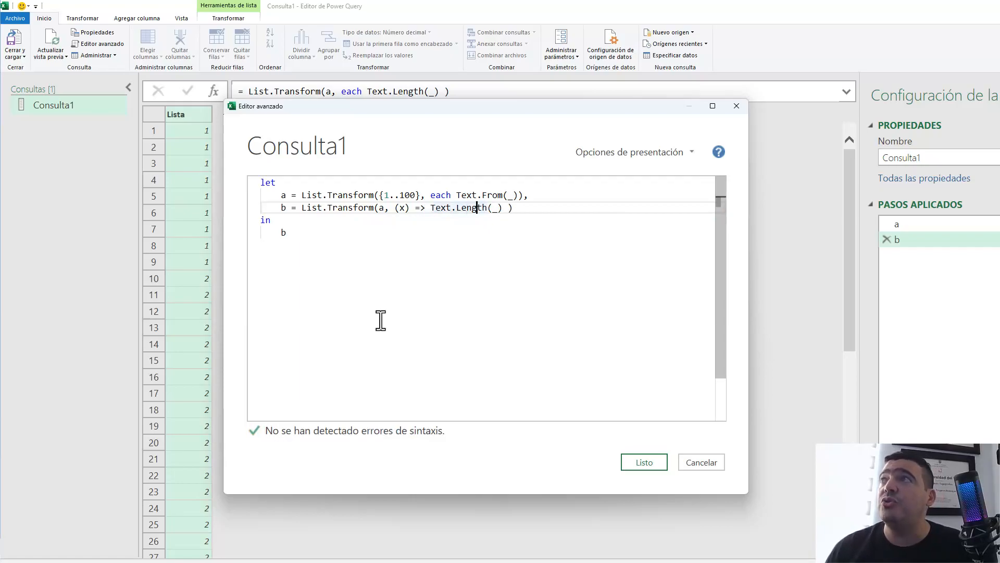
key(Delete)
text(z)
key(BackSpace)
text(x)
key(End)
key(Up)
key(Down)
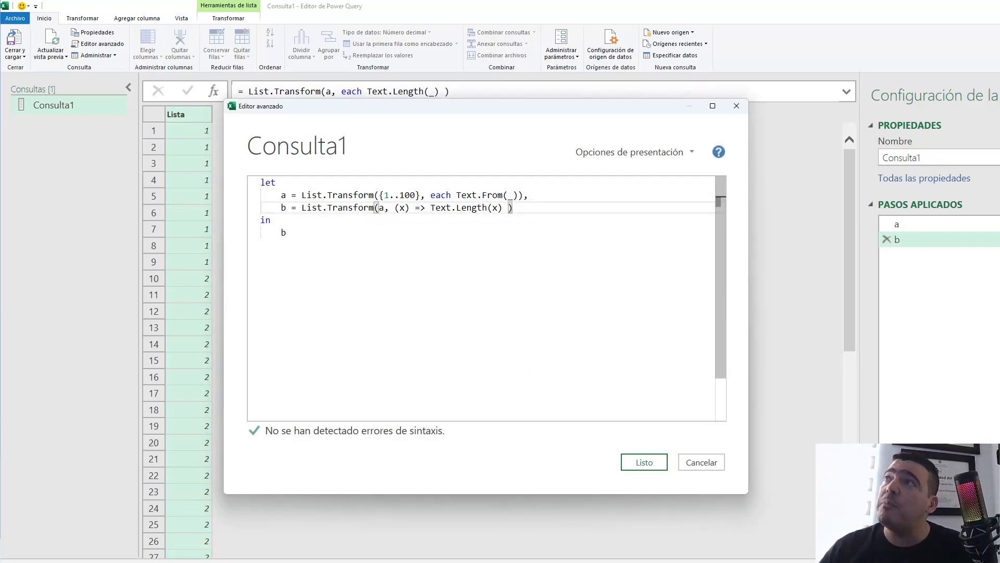
Mark the x parameter, the => arrow and the x argument in the definition of b, and apply the code
drag(401, 220, 412, 285)
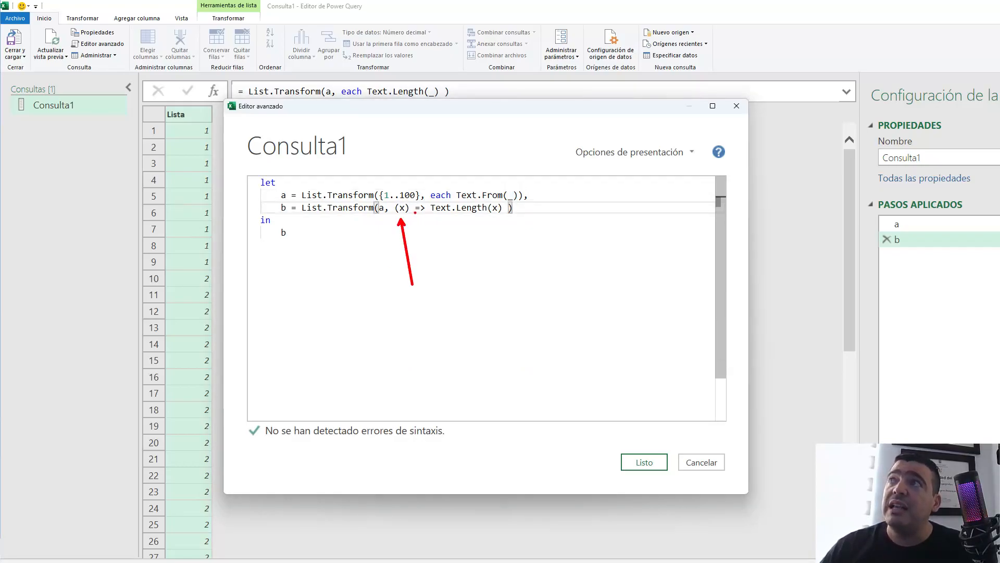
drag(414, 217, 426, 216)
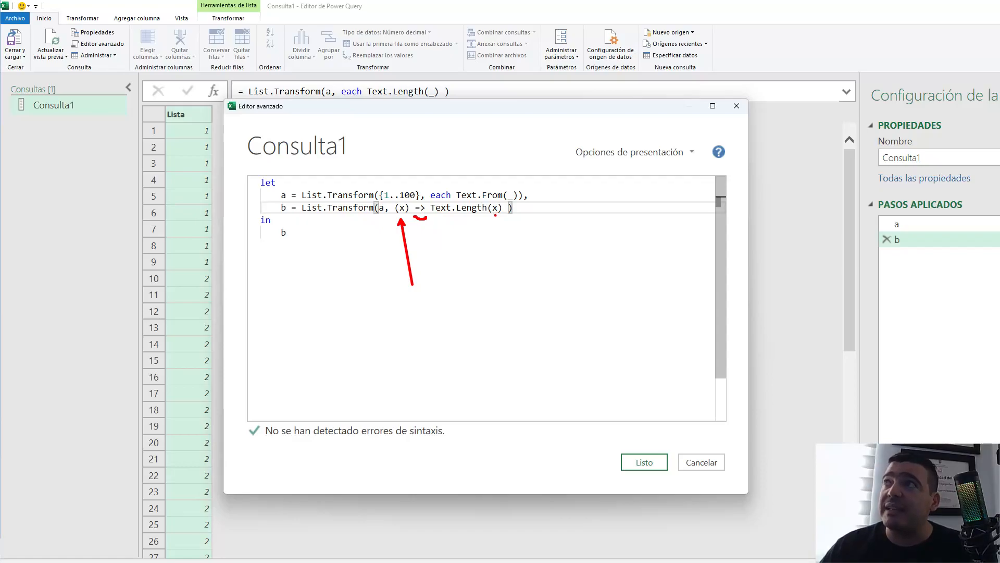
drag(495, 215, 471, 244)
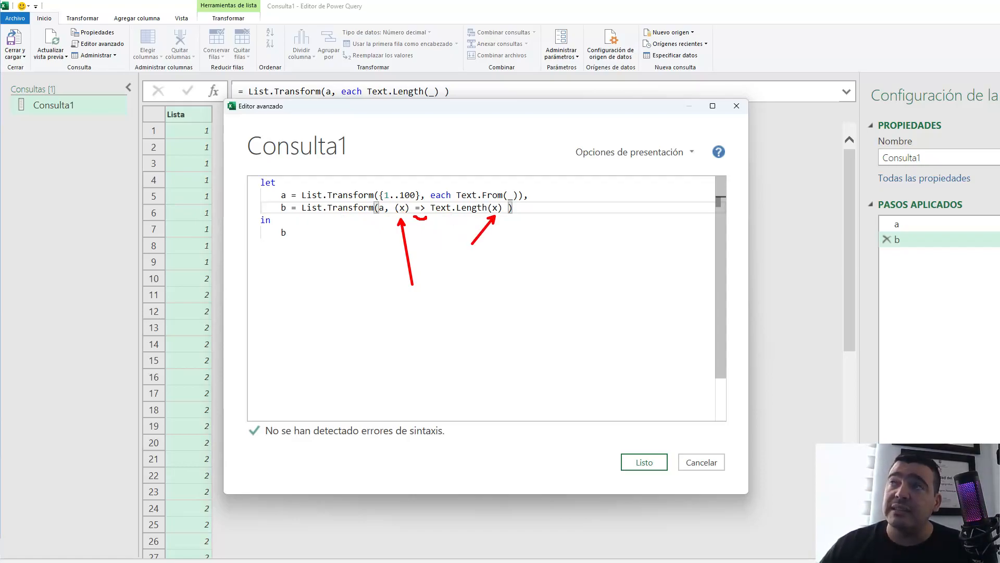
key(Escape)
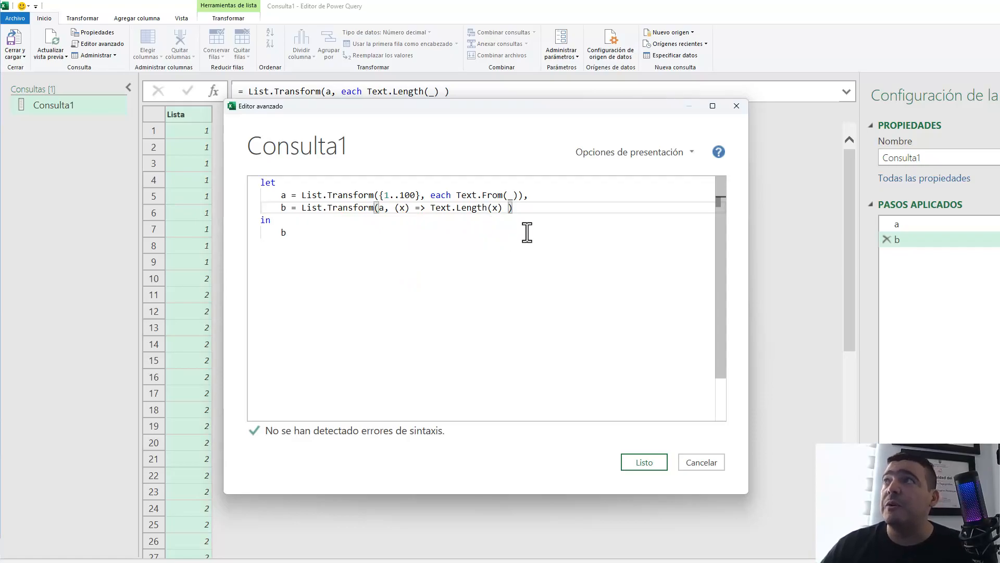
click(646, 464)
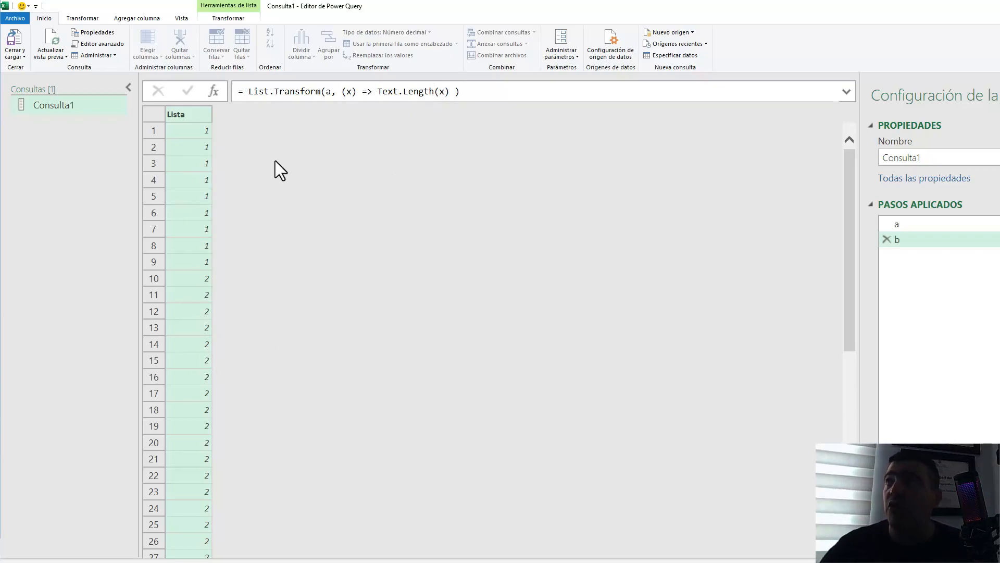
Reopen the advanced editor and replace (x) => in the definition of b with each
key(alt+h)
key(q)
drag(385, 166, 396, 166)
text(each)
key(Delete)
key(Delete)
key(Delete)
key(Delete)
Change the Text.Length argument in b from x back to an underscore and enlarge the code text
key(Right)
key(Right)
key(Right)
key(Right)
key(Right)
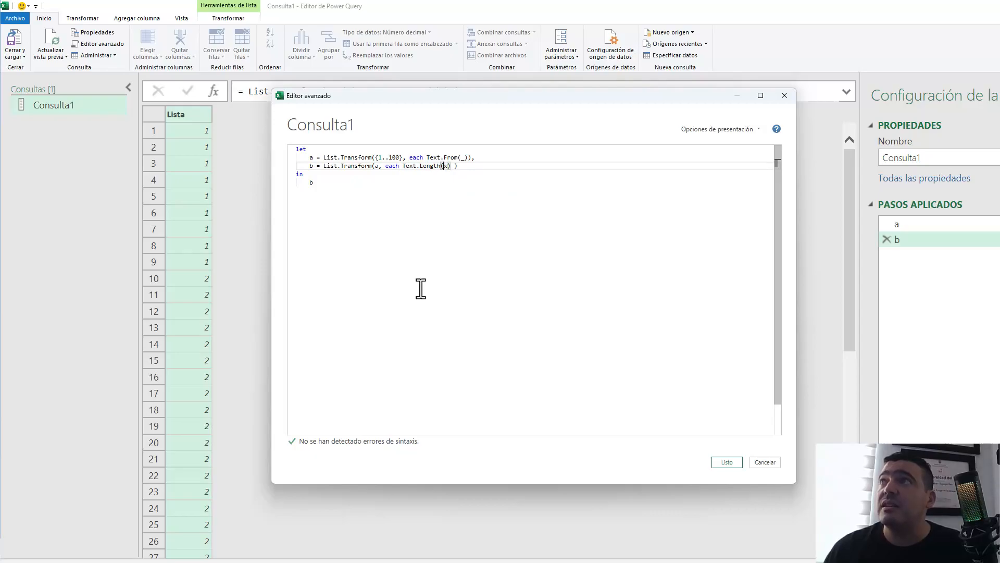
key(BackSpace)
text(_)
key(ctrl+shift+plus)
key(ctrl+shift+plus)
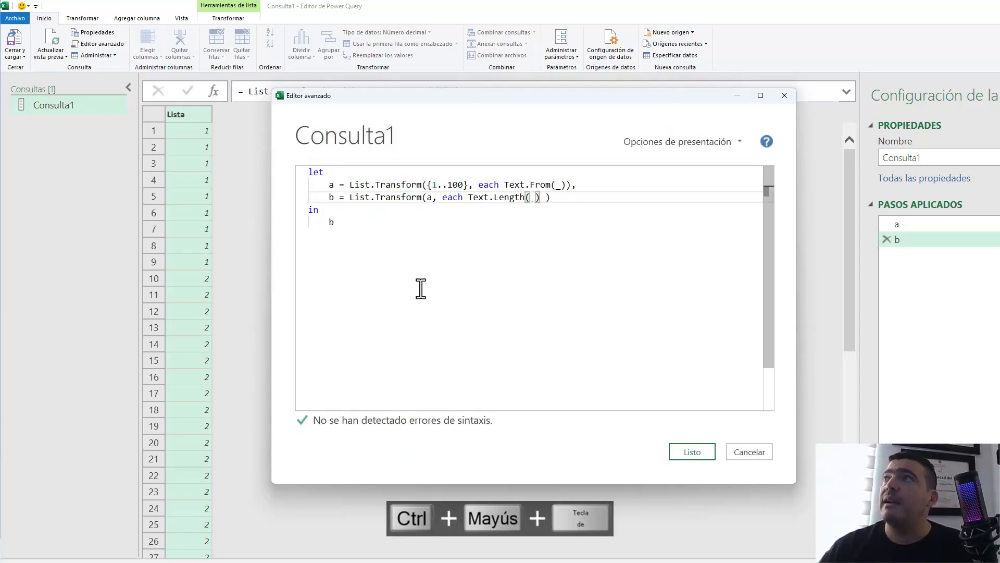
Apply the code with each Text.Length(_) in b, and reopen the advanced editor with enlarged code text
click(697, 454)
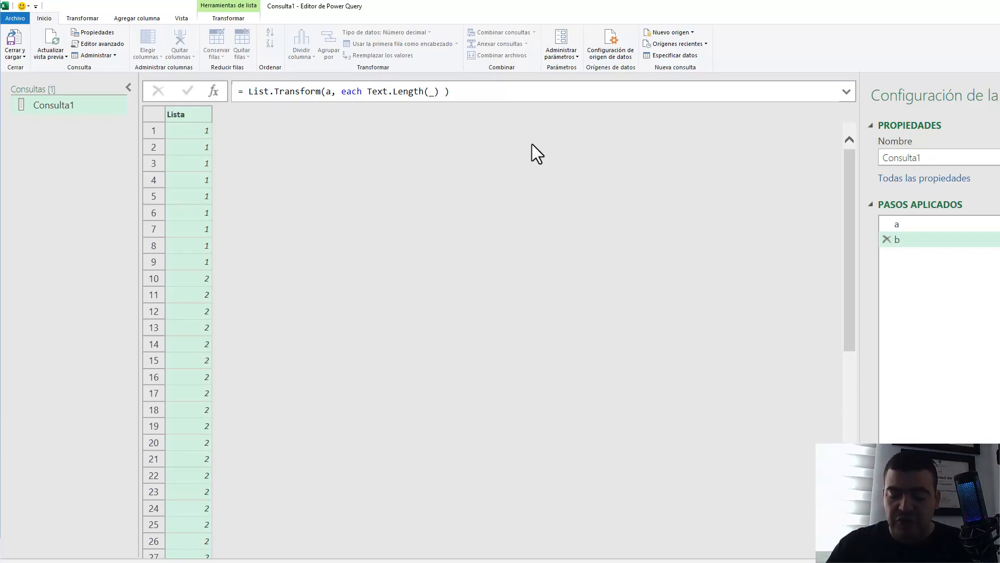
key(alt+v)
key(a)
drag(392, 93, 343, 111)
key(ctrl+shift+plus)
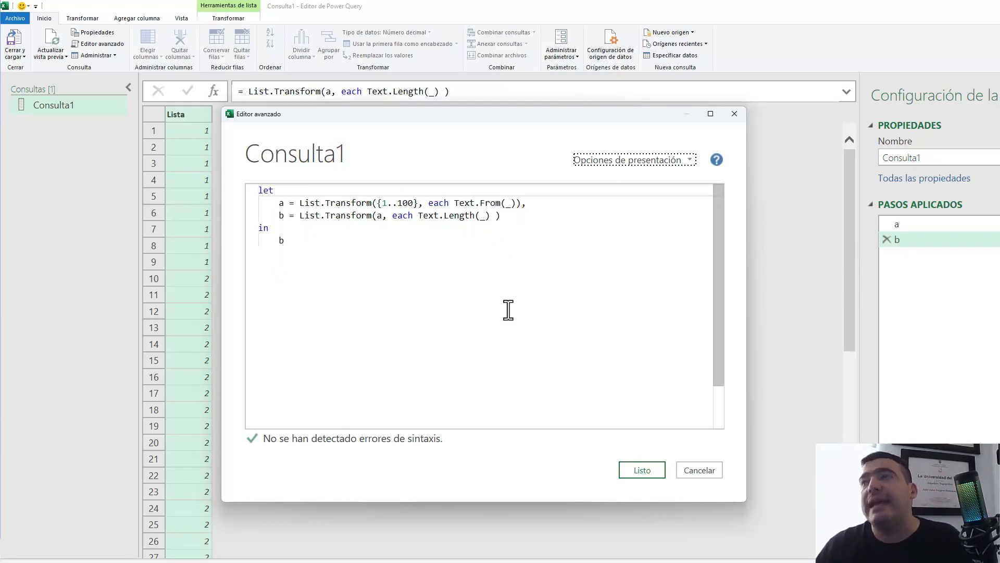
Replace Text.Length(_) in the definition of b with an empty Text.Replace() call
drag(490, 216, 418, 215)
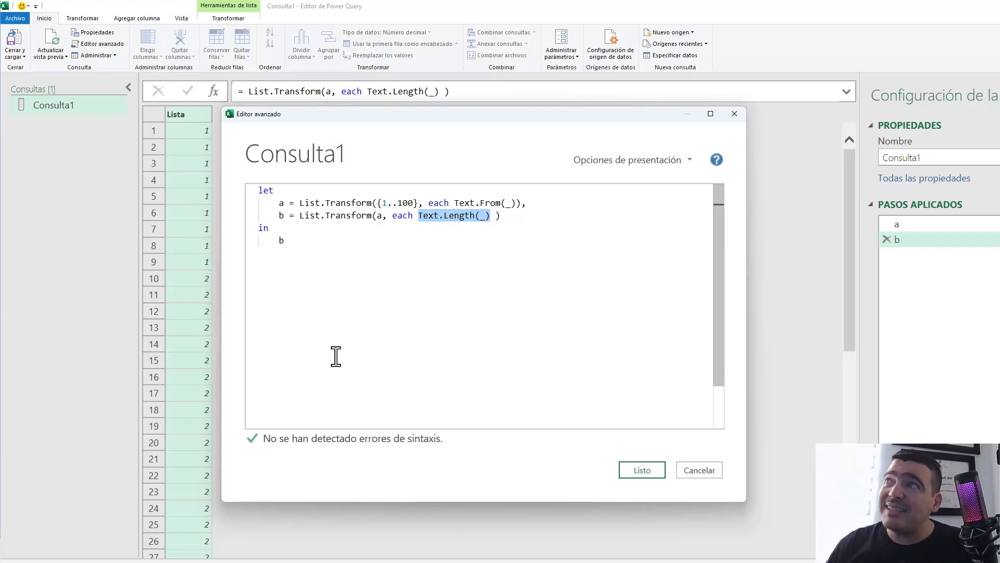
key(BackSpace)
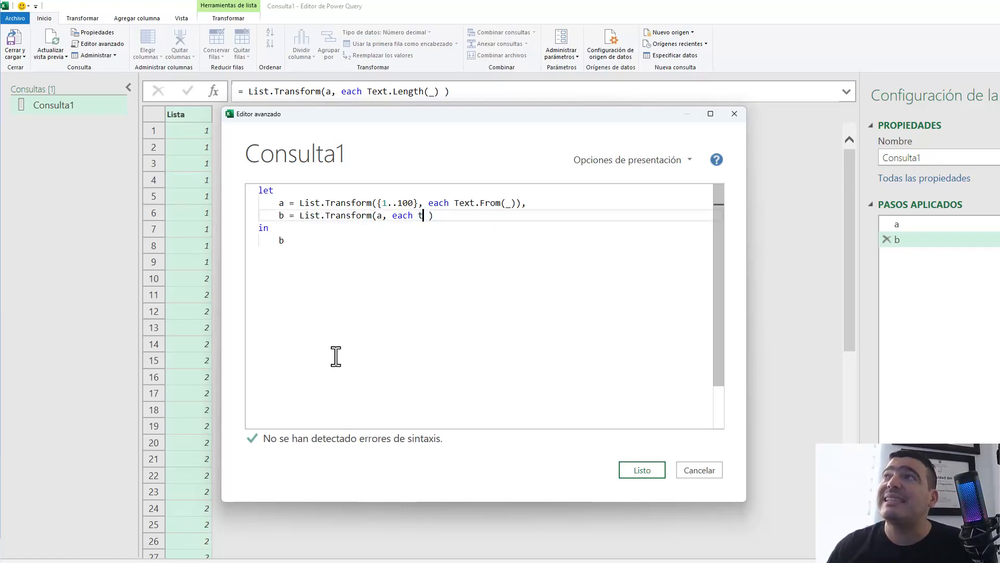
text(tere)
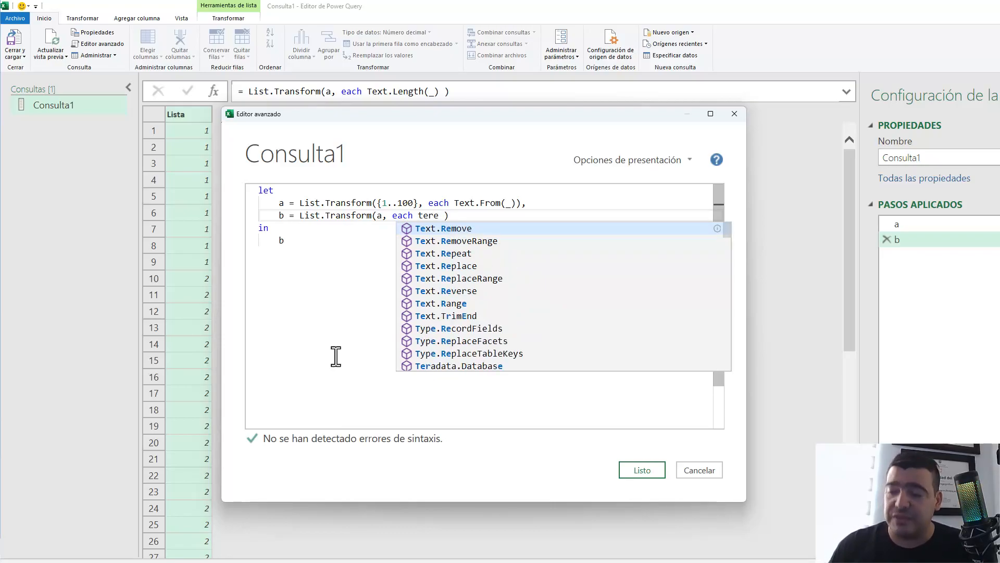
text(p)
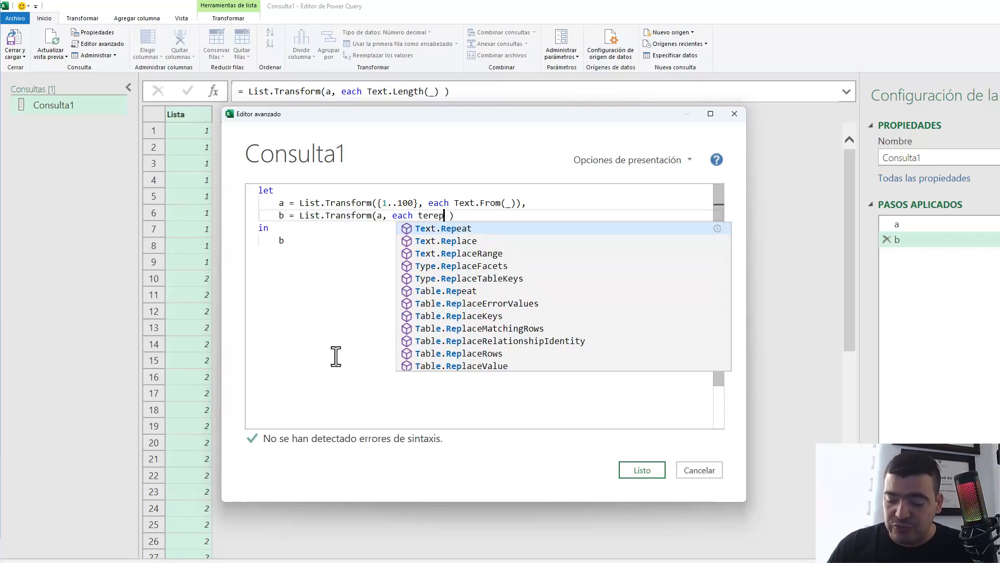
text(l)
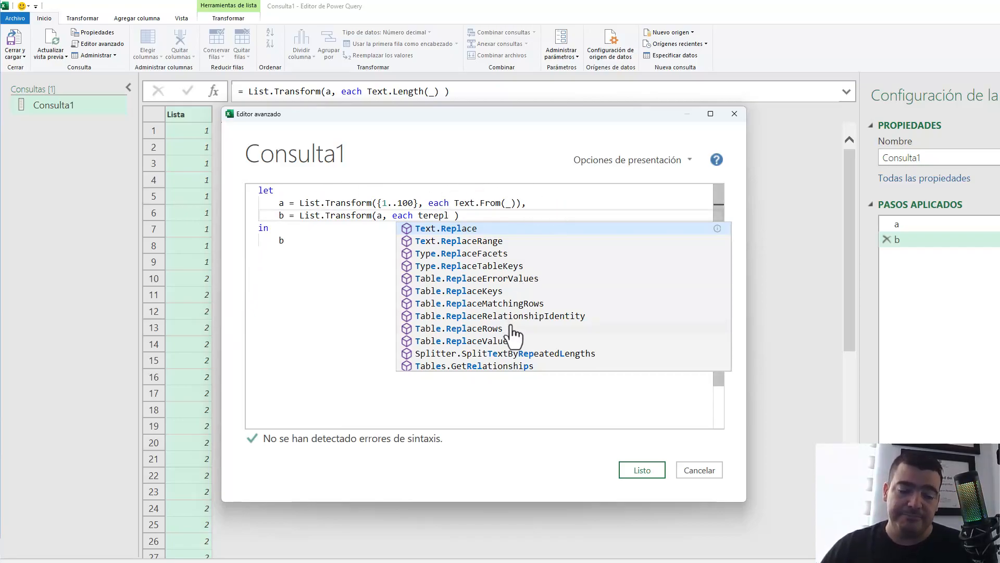
key(Tab)
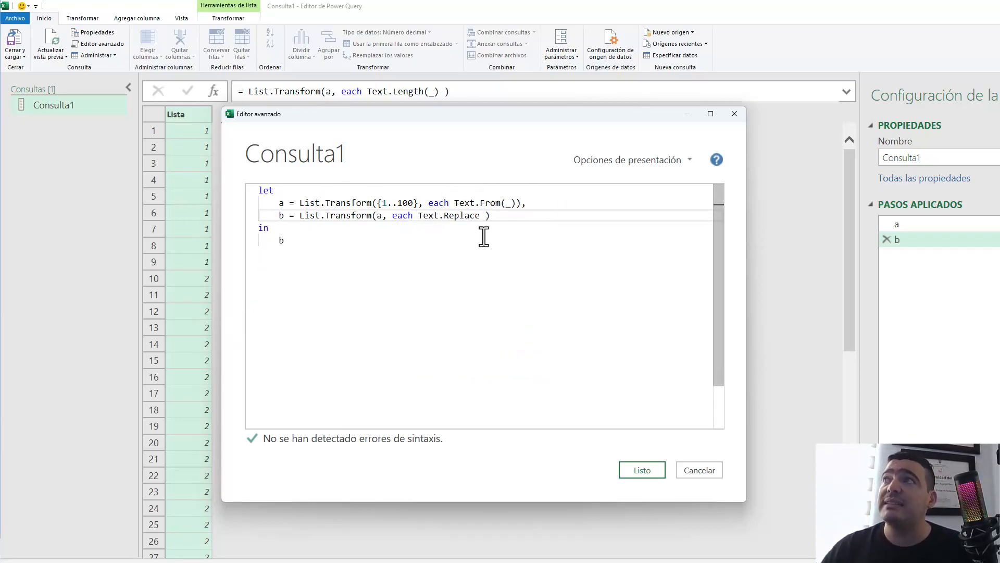
text(()
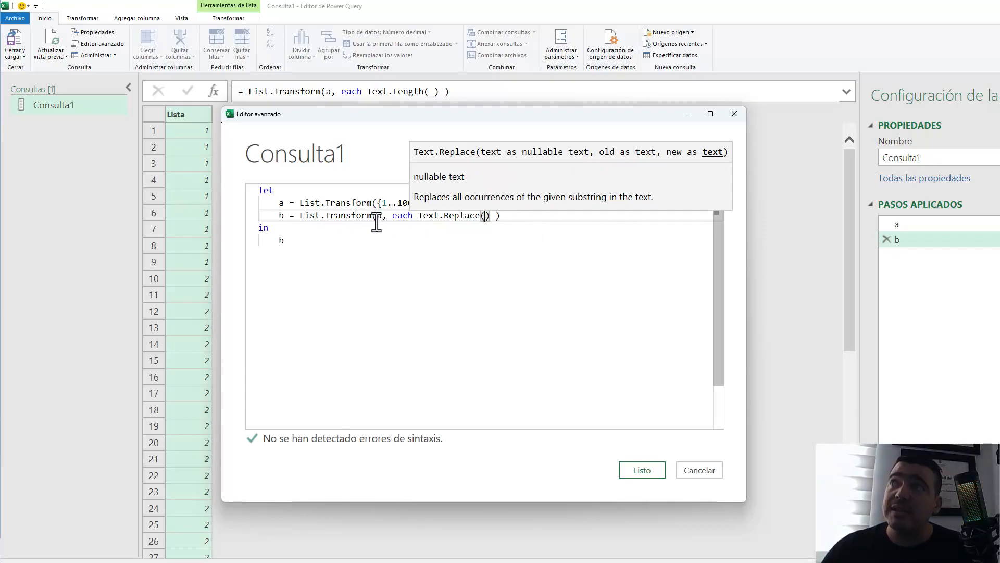
Give Text.Replace the arguments _, "9" and "" in b, and apply the code
text(_,)
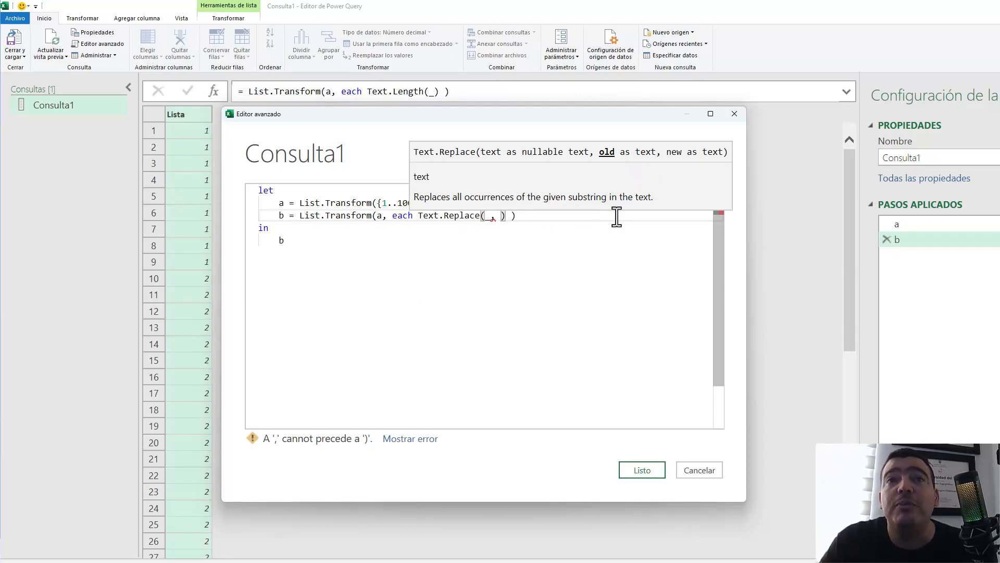
text(9)
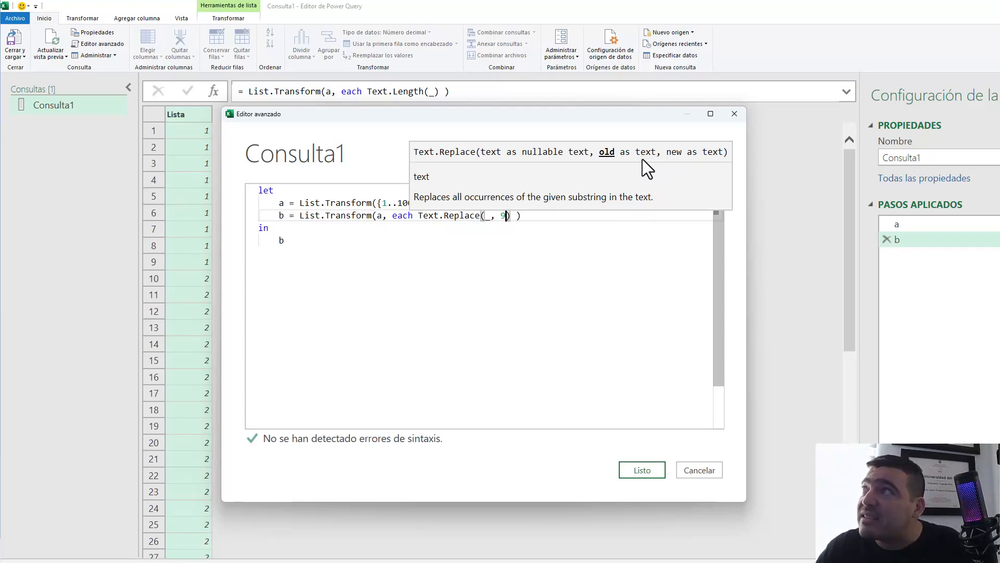
key(Left)
text(")
key(Right)
text(")
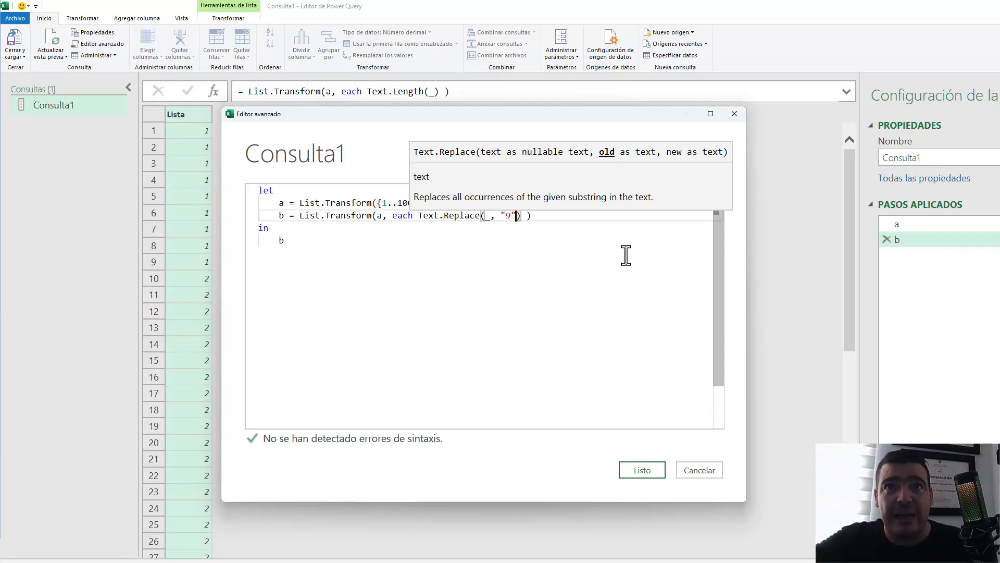
text(, )
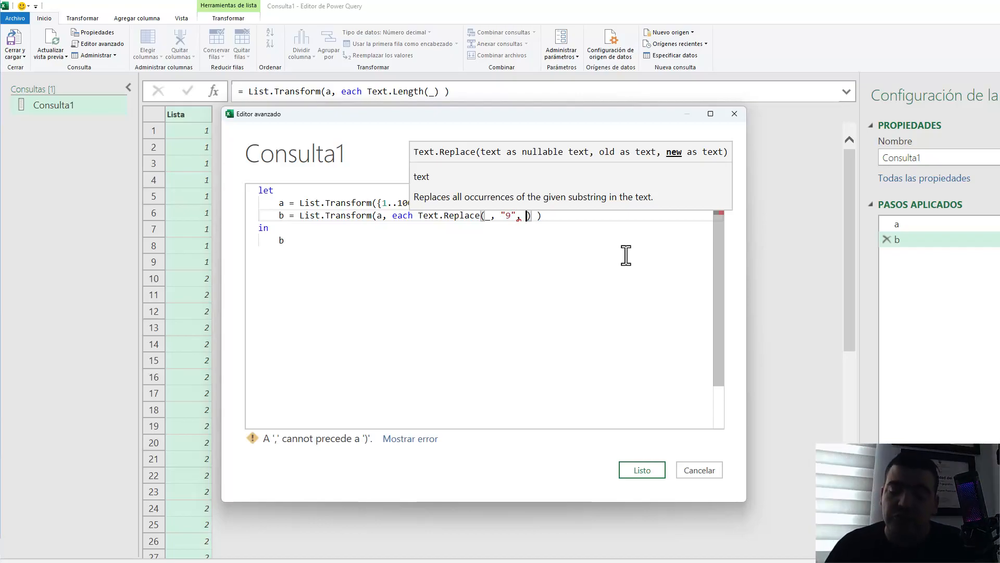
text("")
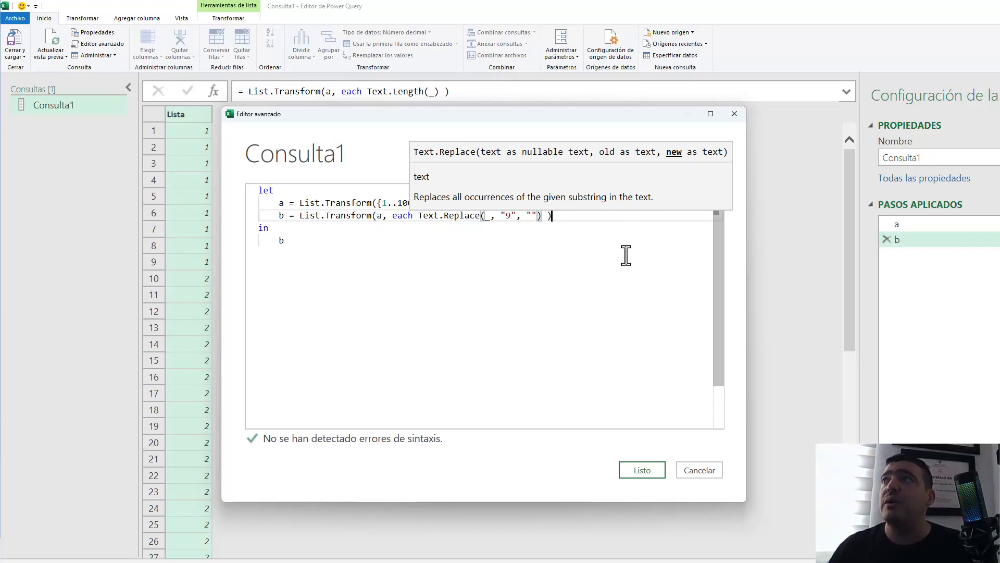
key(End)
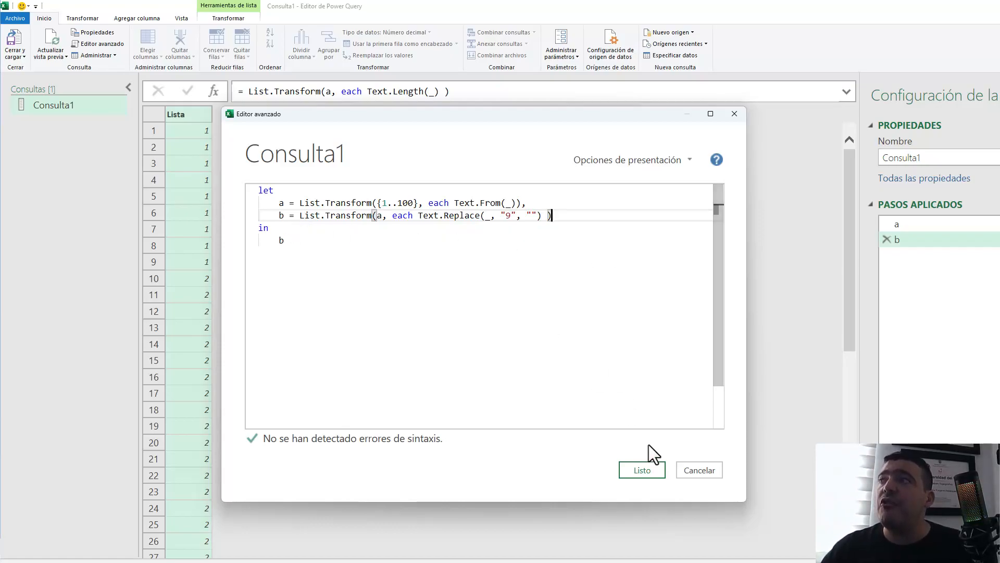
click(648, 472)
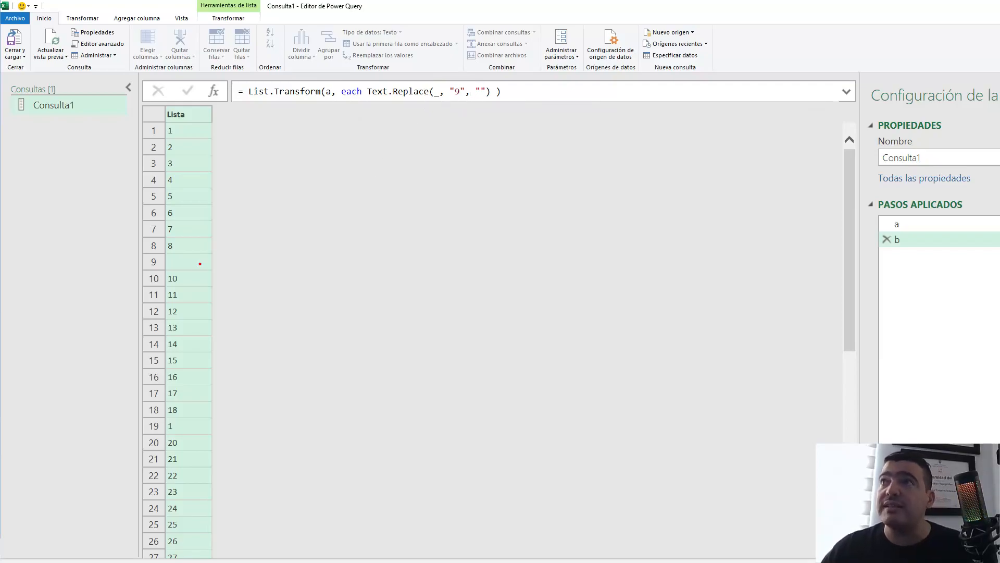
Mark rows 9 and 19 of the list with arrows and review the remaining rows down to 100
drag(186, 262, 243, 225)
drag(182, 427, 277, 385)
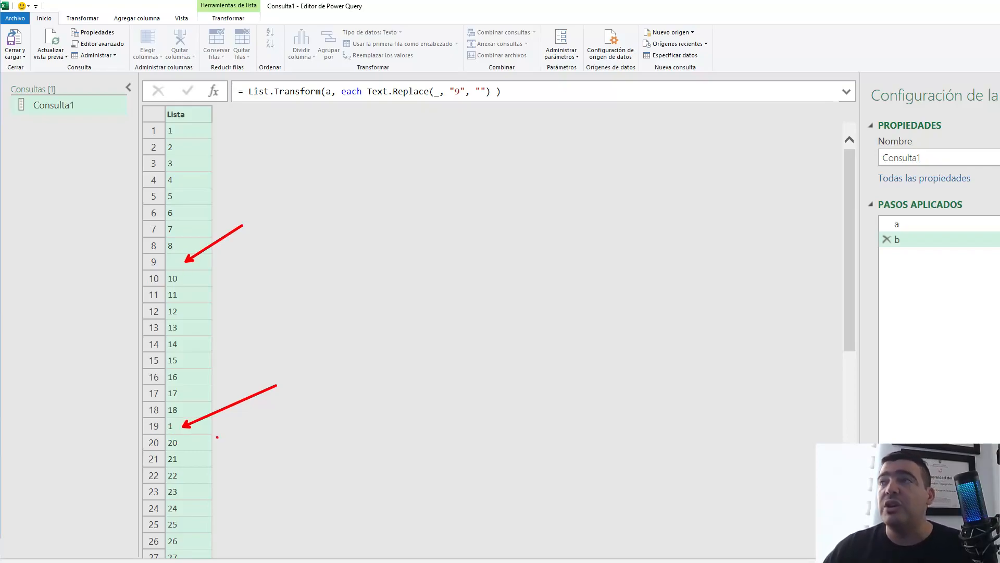
key(Escape)
drag(852, 267, 849, 549)
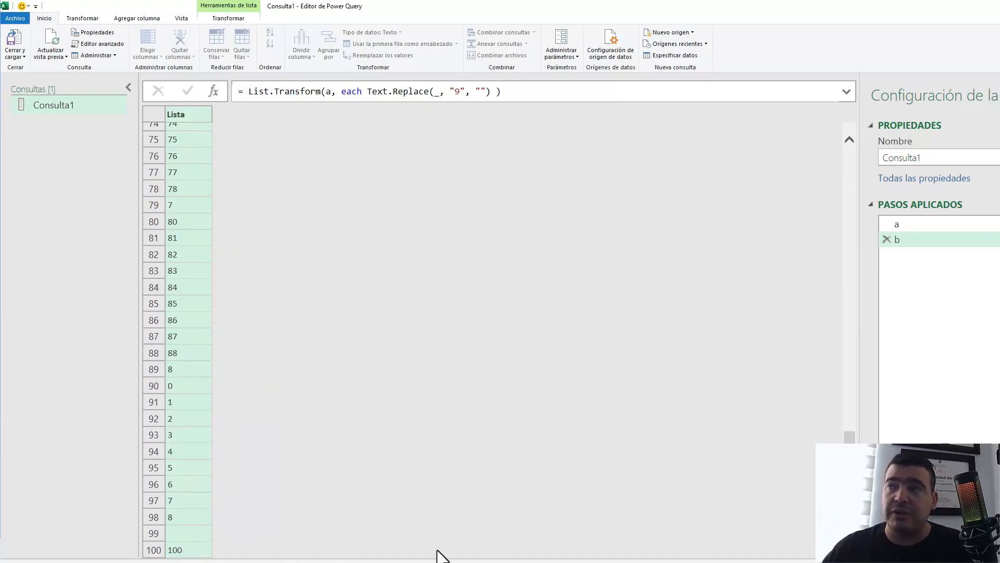
drag(850, 417, 872, 158)
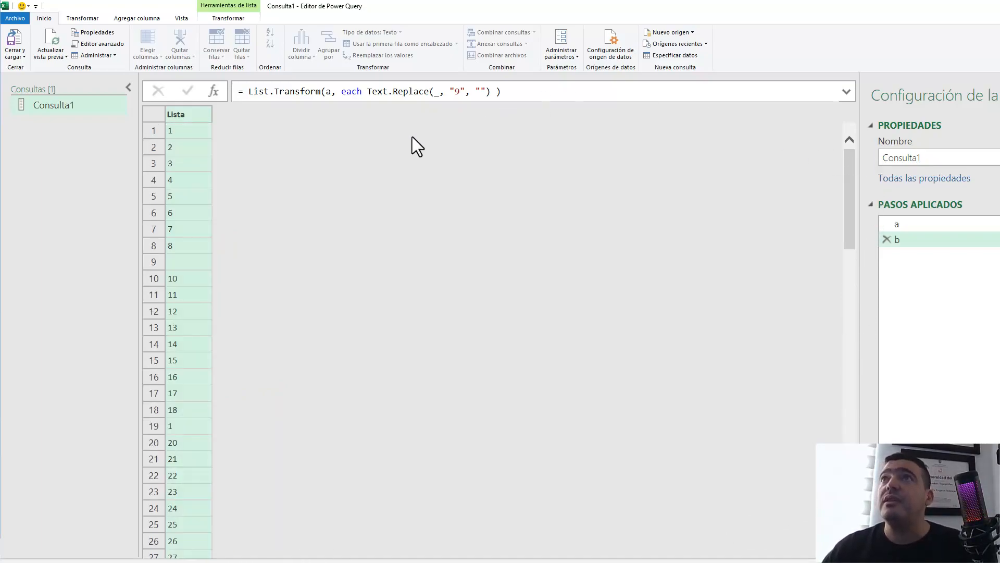
Reopen the advanced editor and insert Text.Length directly before Text.Replace in the definition of b
key(alt+v)
key(a)
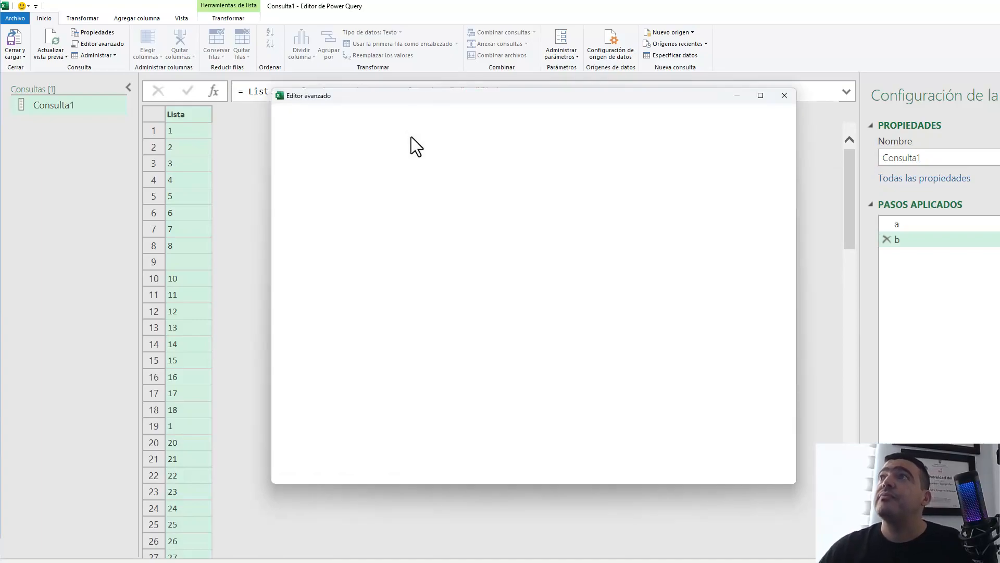
key(ctrl+shift+plus)
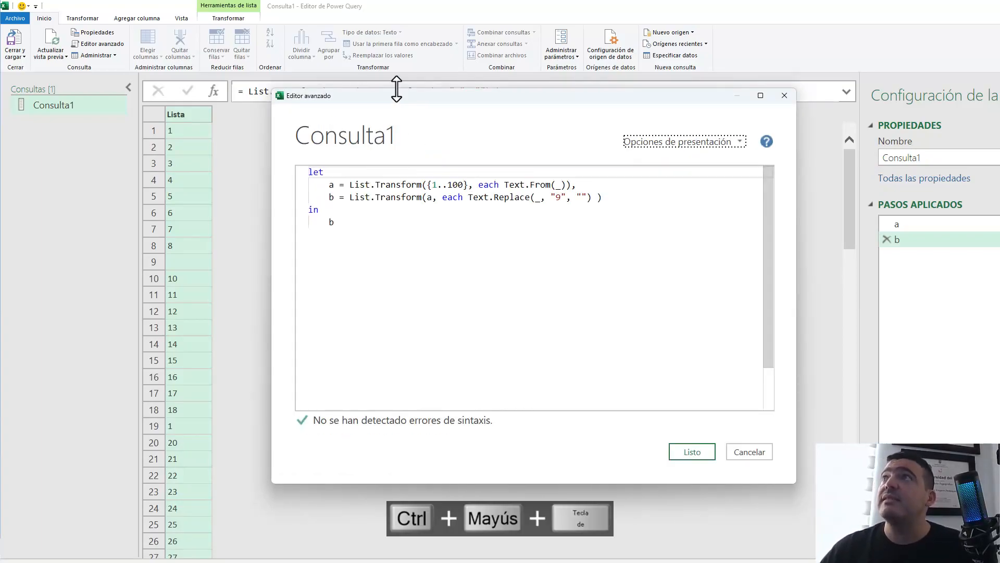
drag(389, 98, 338, 116)
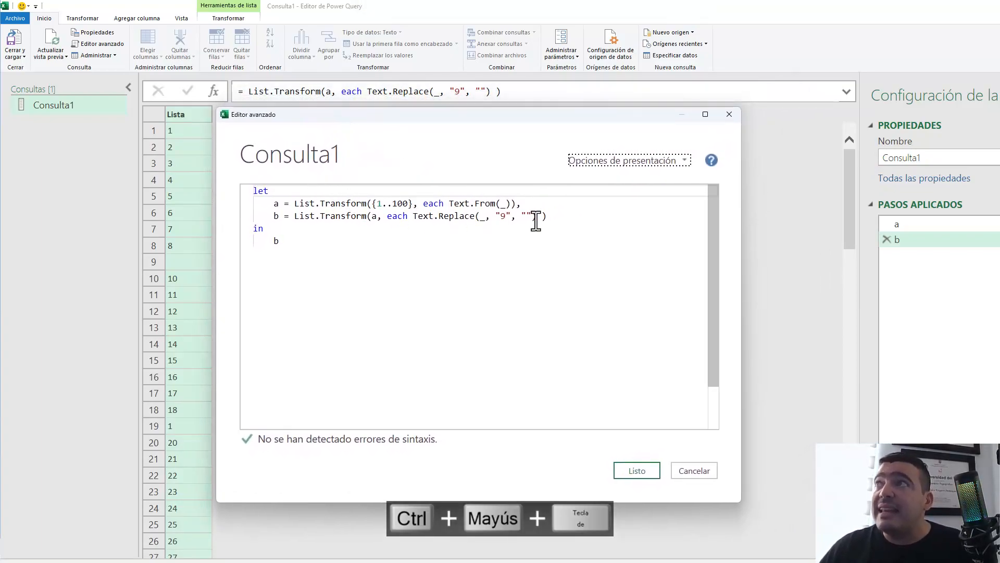
click(413, 217)
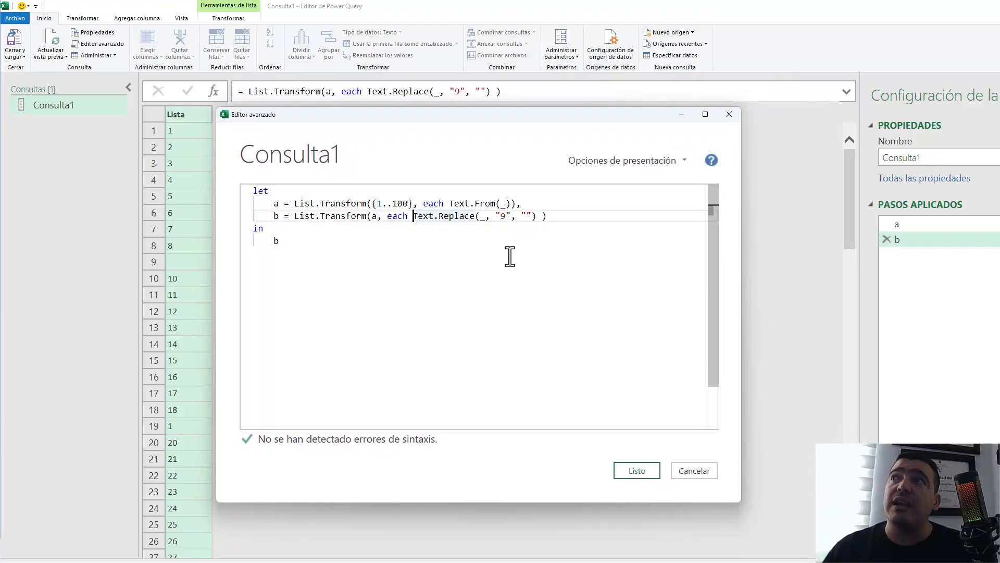
text(Tex)
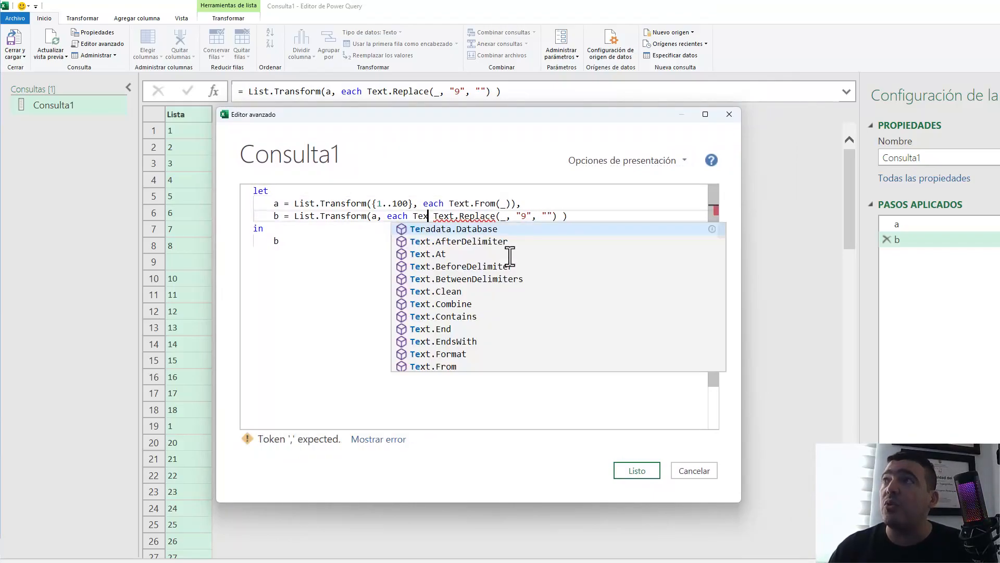
text(t.Len)
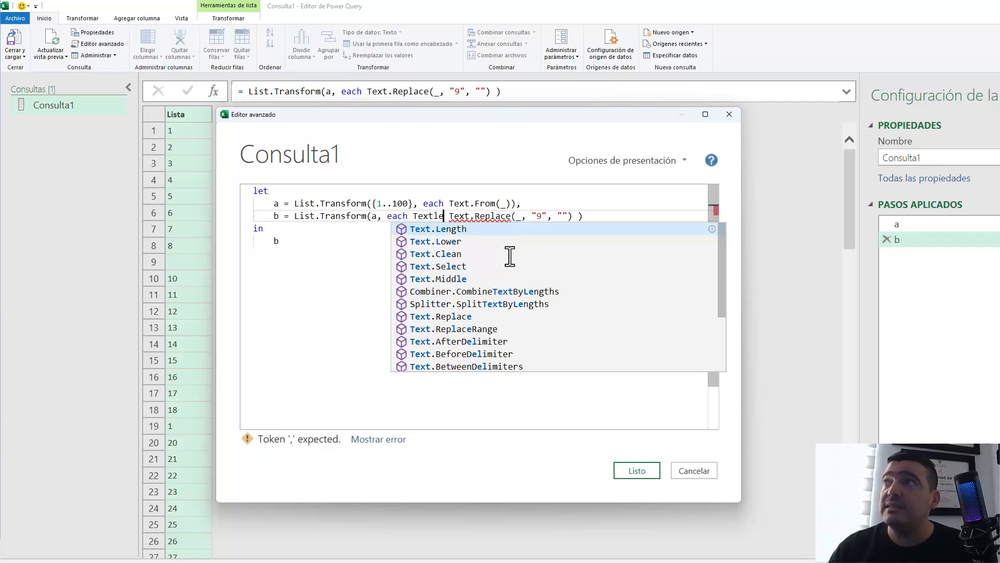
key(Tab)
key(BackSpace)
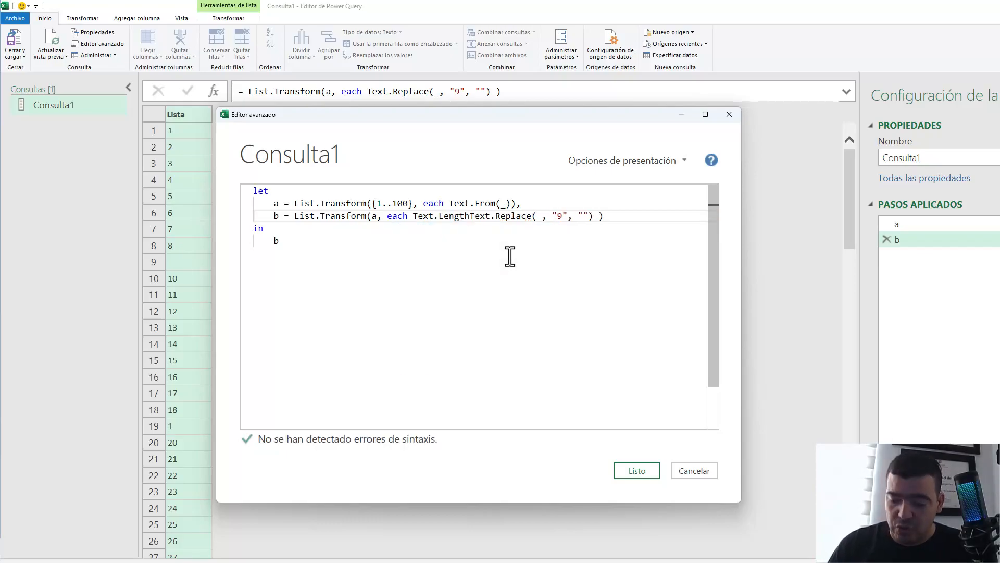
Enclose the Text.Replace call in the parentheses of Text.Length in b, and apply the code
text(()
key(End)
text())
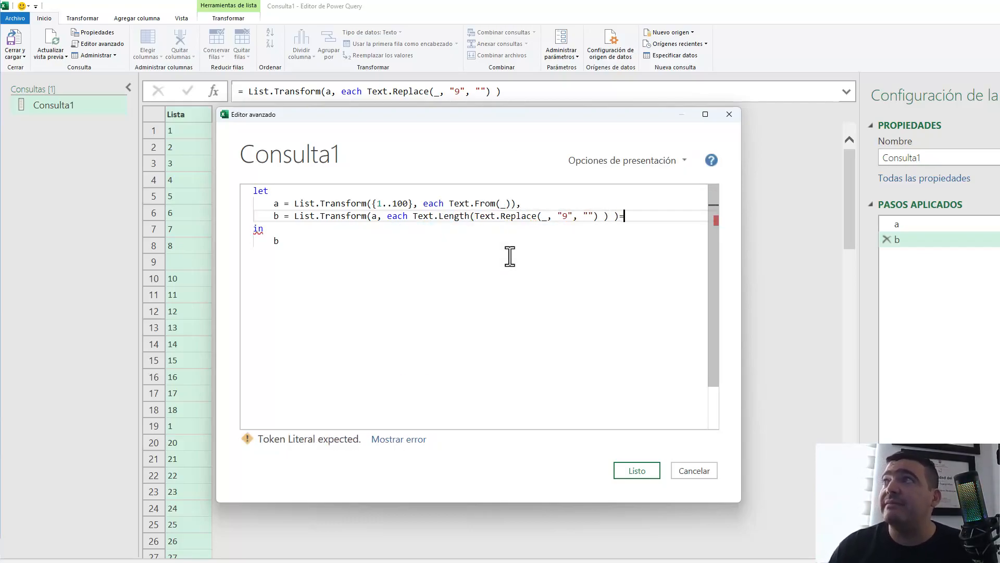
key(Left)
key(Left)
key(Left)
key(Left)
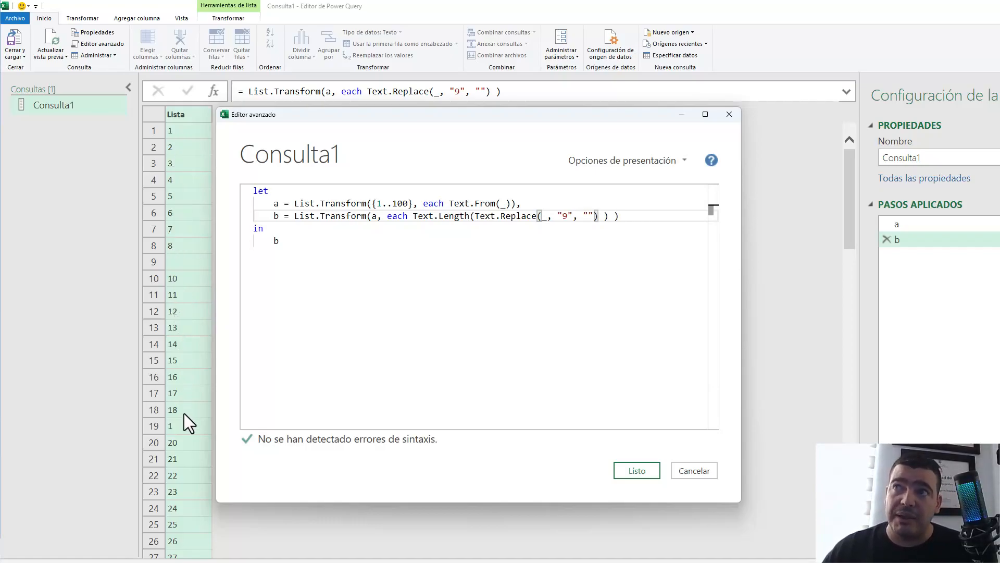
click(635, 465)
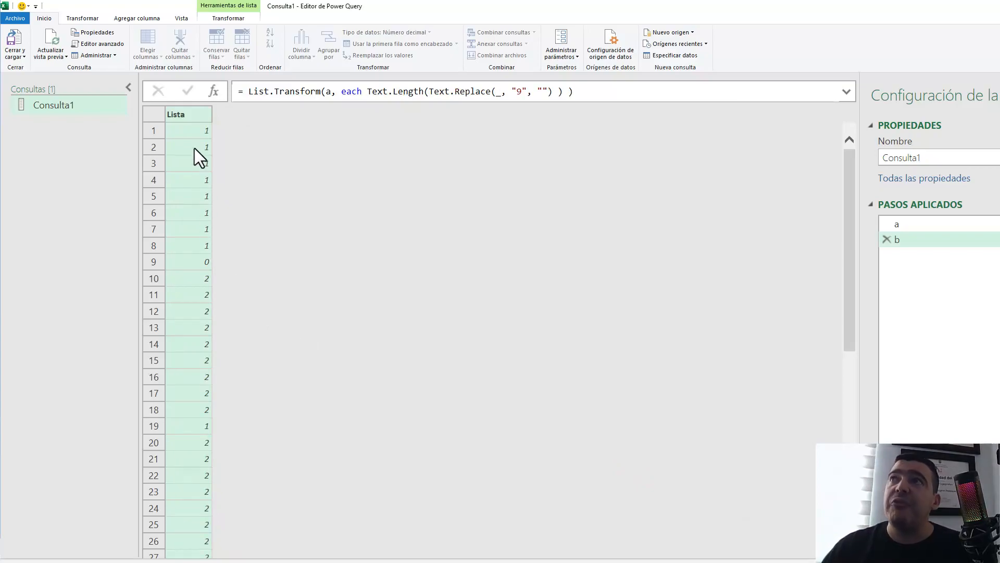
Mark the first eight values of the resulting list with arrows, and clear the marks
drag(214, 130, 286, 130)
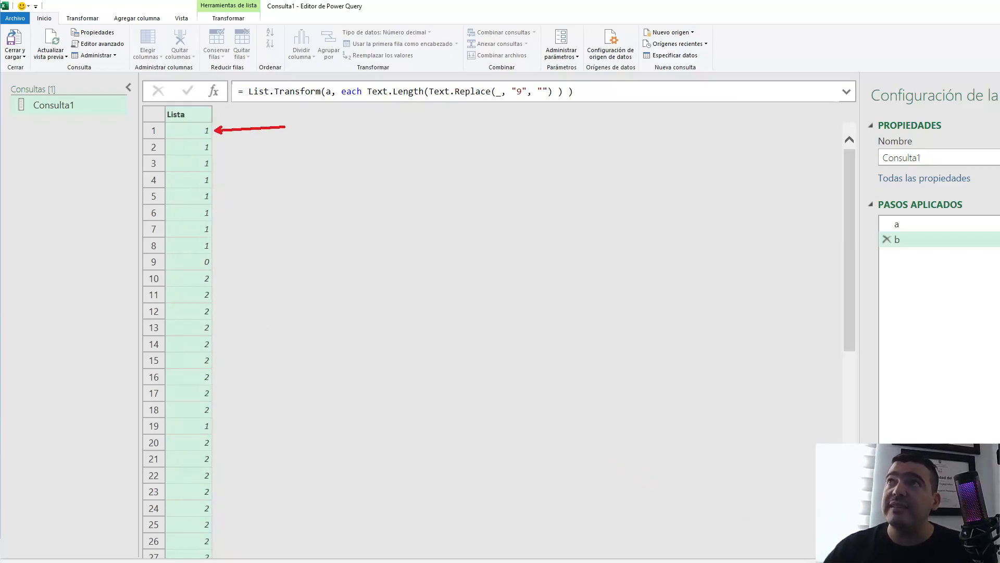
mouse_move(216, 149)
mouse_down()
mouse_move(276, 149)
mouse_move(278, 166)
mouse_up()
drag(223, 182, 271, 182)
mouse_move(219, 201)
mouse_down()
mouse_move(266, 201)
mouse_move(253, 213)
mouse_up()
drag(210, 227, 289, 227)
drag(231, 242, 317, 242)
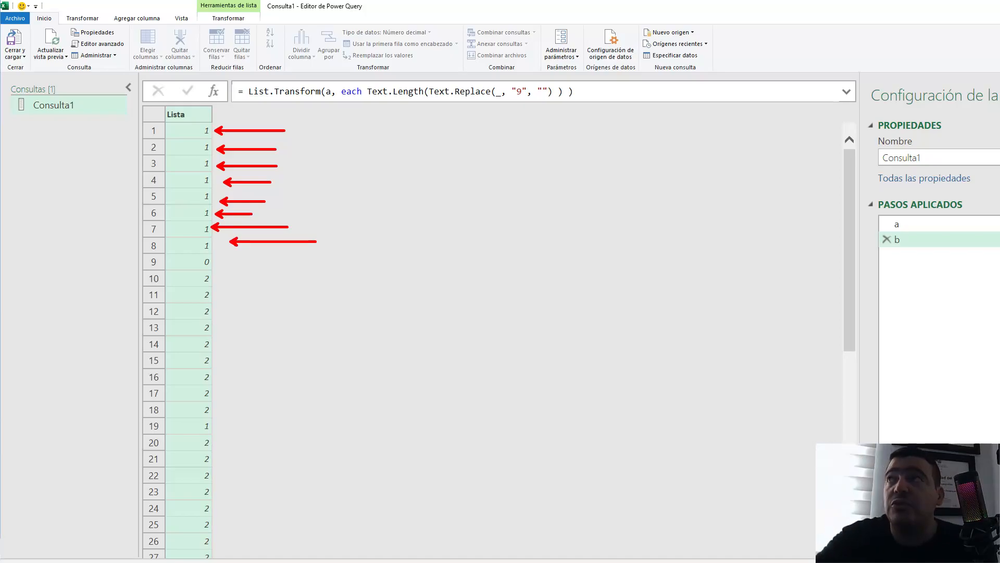
key(Escape)
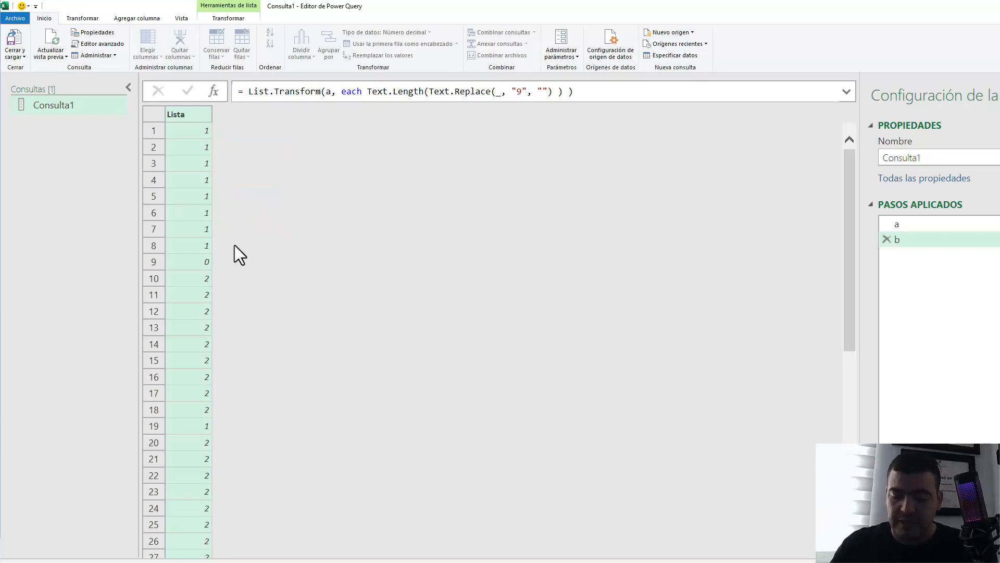
Reopen the advanced editor with enlarged code and insert a minus sign directly before Text.Length in the definition of b
key(alt+v)
key(a)
key(ctrl+shift+plus)
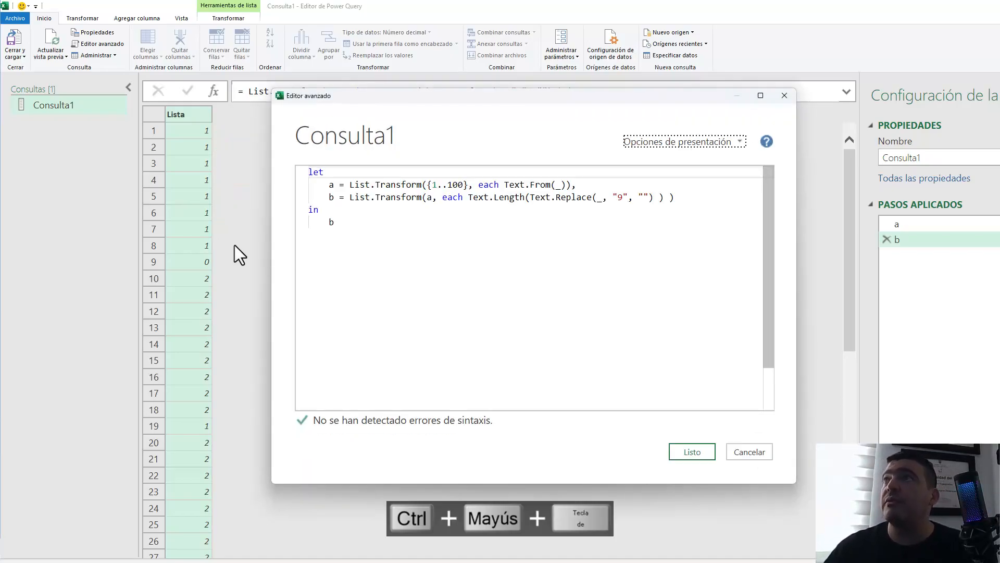
drag(344, 99, 296, 123)
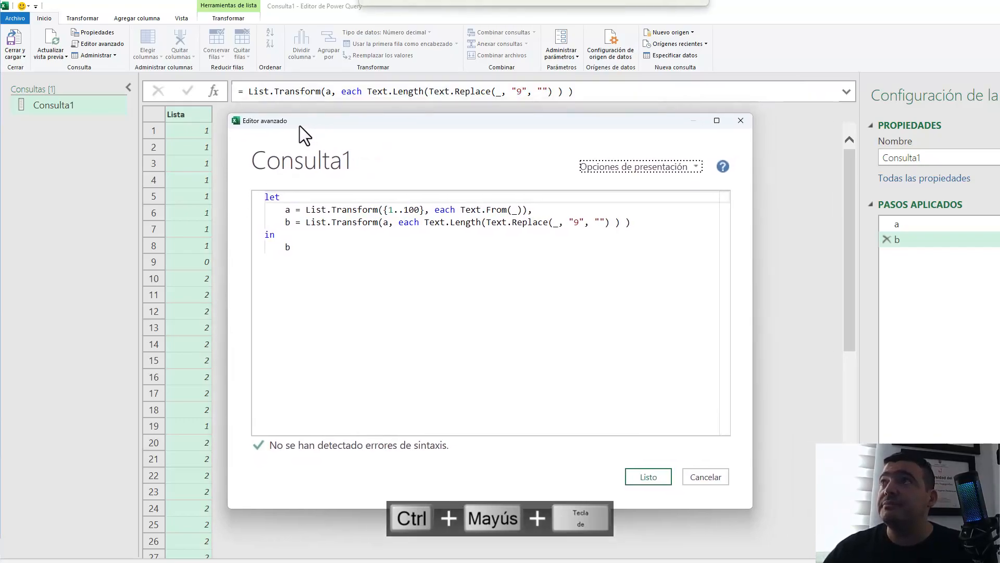
click(423, 221)
text(- )
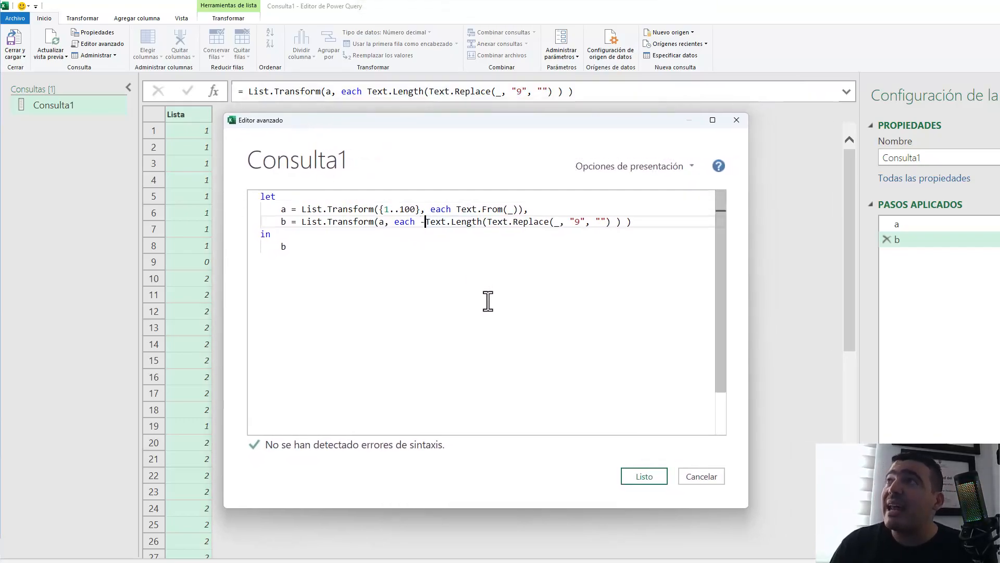
Add Text.Length(_) in front of the minus sign in b, so the shortened length is subtracted from the original length
text(Textl)
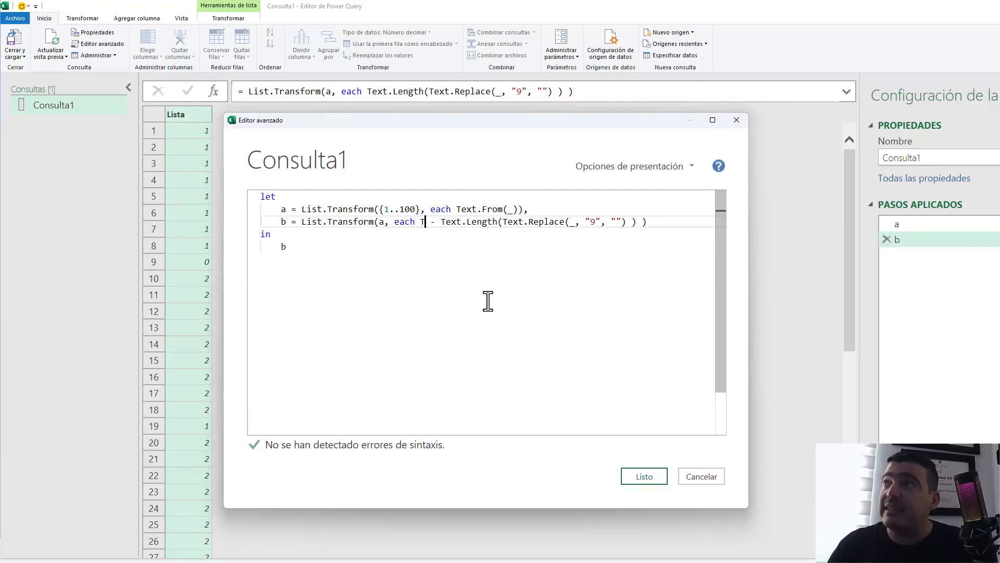
text(e)
key(Tab)
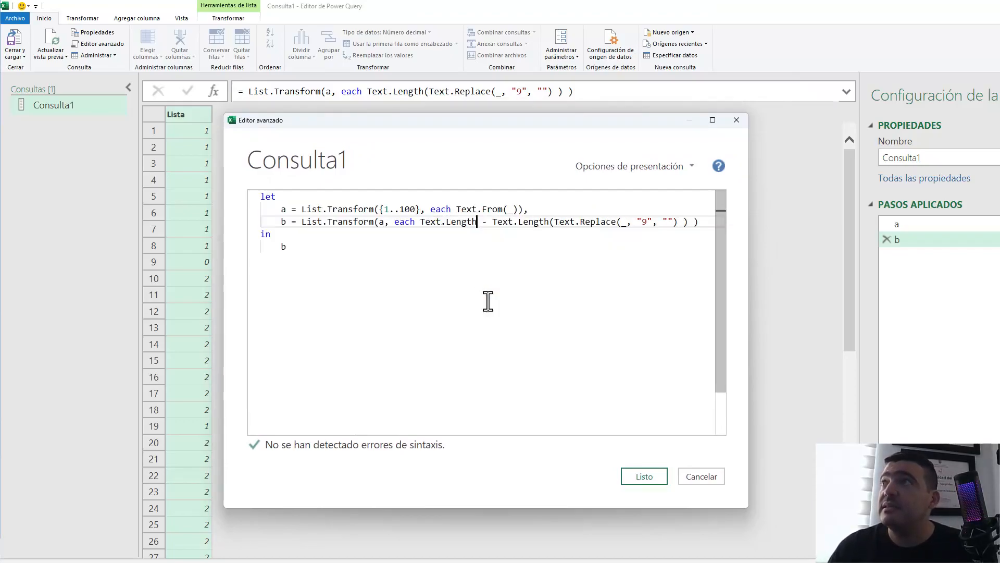
text((_))
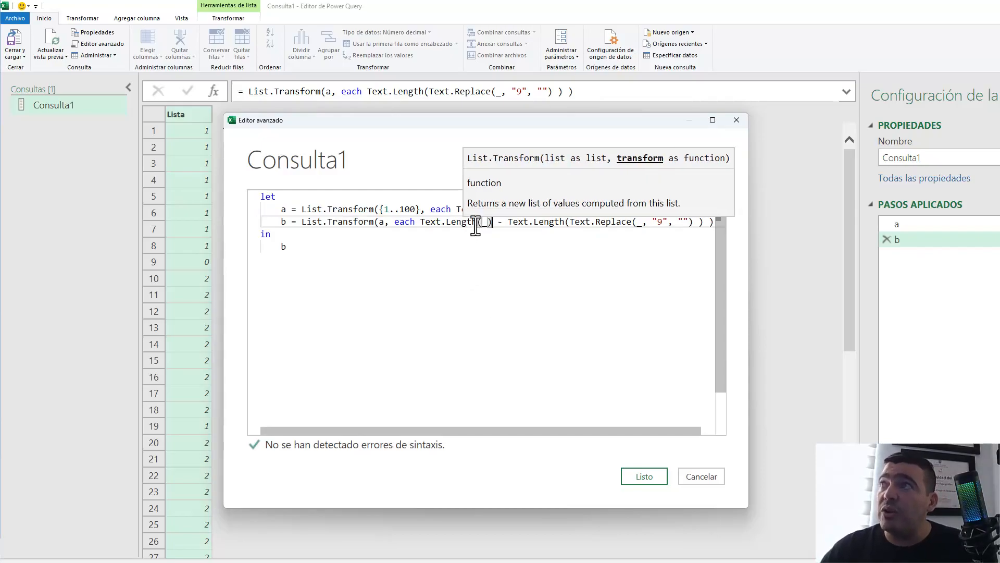
Check the list argument a and the Text.Length(_) term in b, and apply the code
click(385, 223)
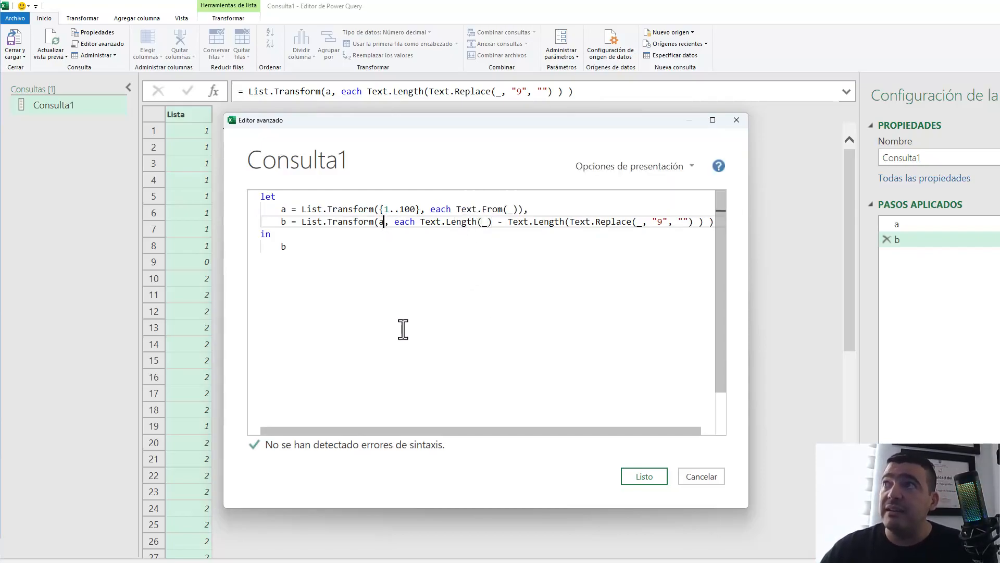
double_click(382, 222)
click(504, 223)
click(421, 223)
drag(422, 223, 482, 223)
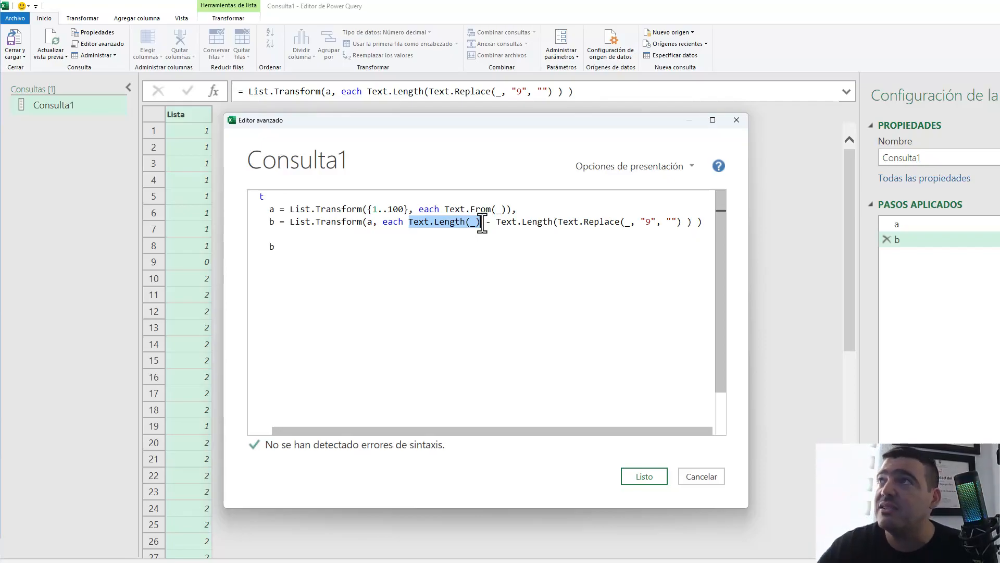
click(482, 224)
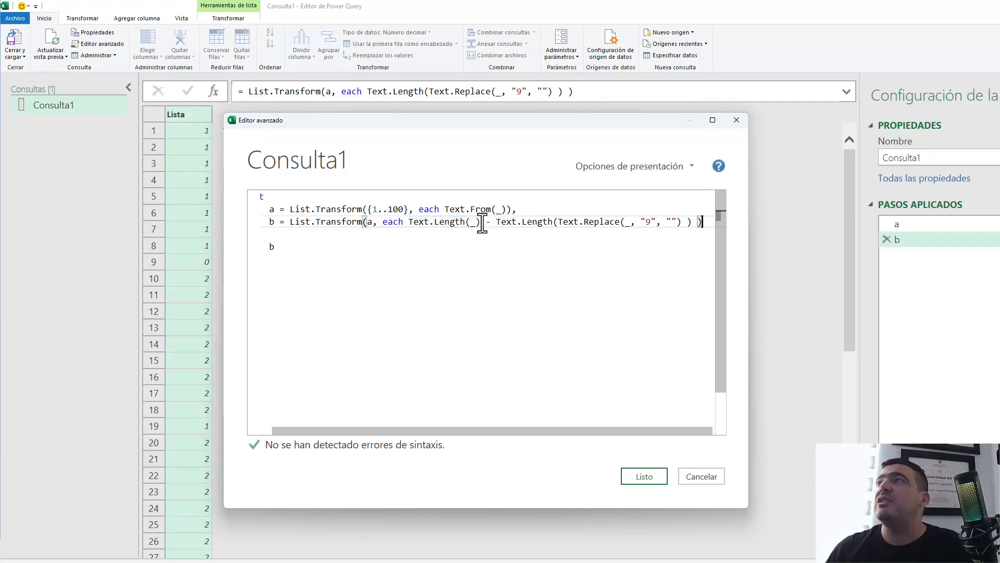
click(632, 477)
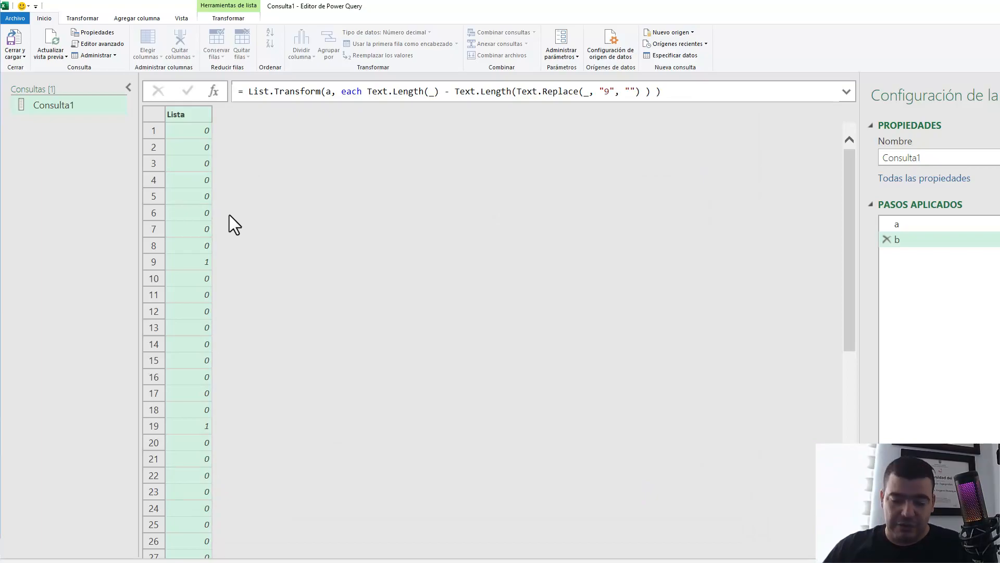
Examine the digit-9 counts in the list from row 1 through row 100, including rows 9 and 99
drag(213, 173, 261, 172)
drag(181, 250, 224, 270)
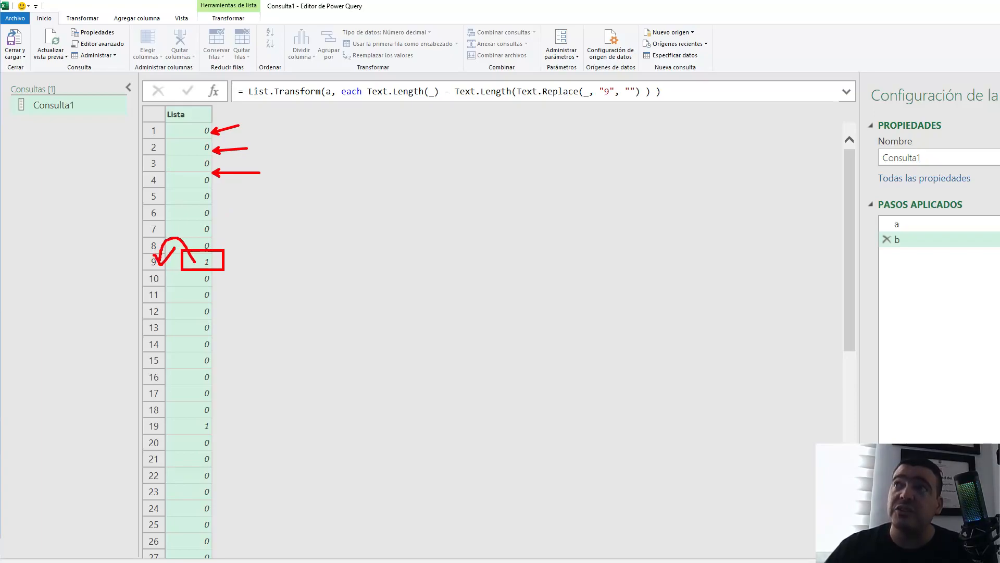
key(Escape)
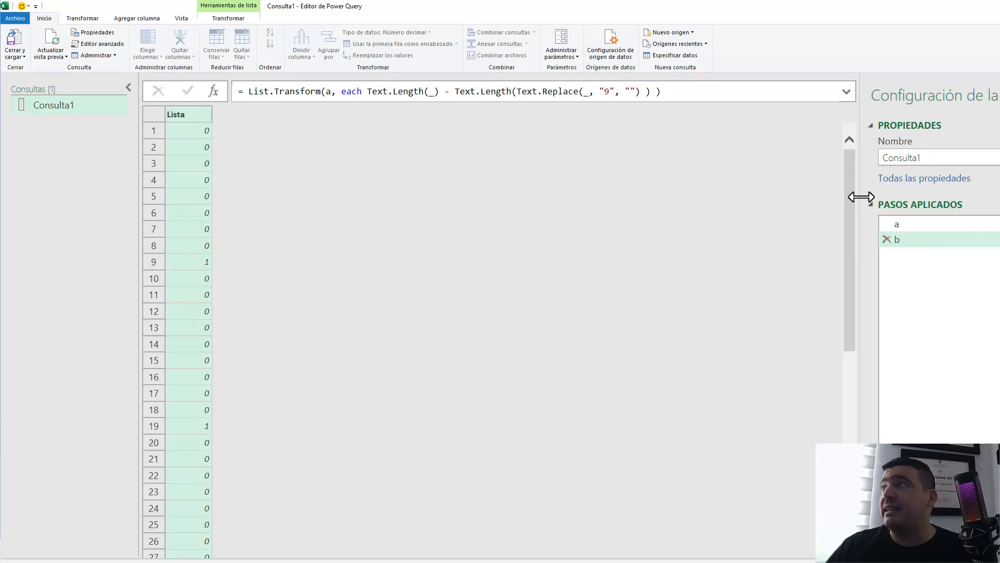
drag(851, 201, 851, 495)
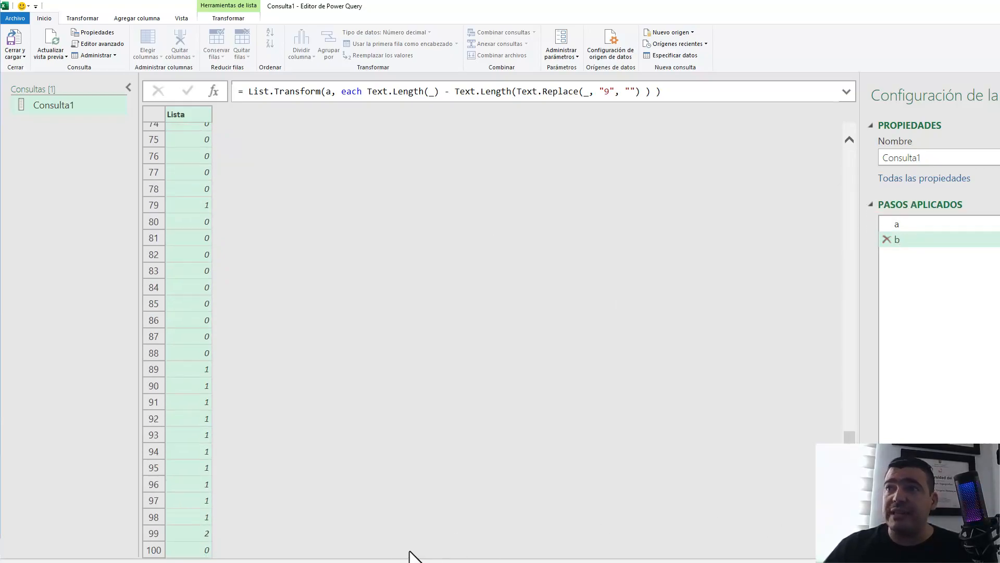
key(ctrl+2)
drag(129, 524, 254, 543)
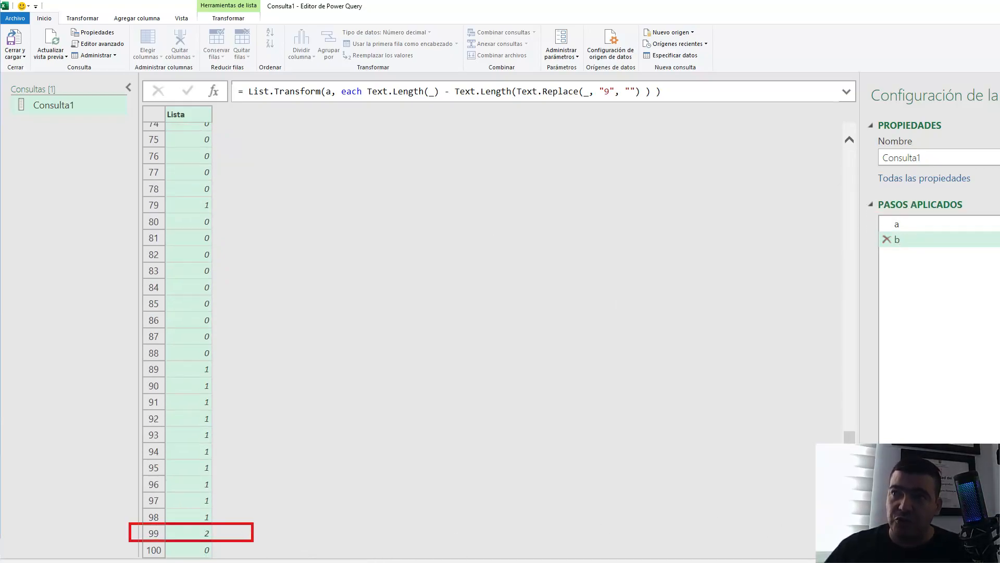
key(Escape)
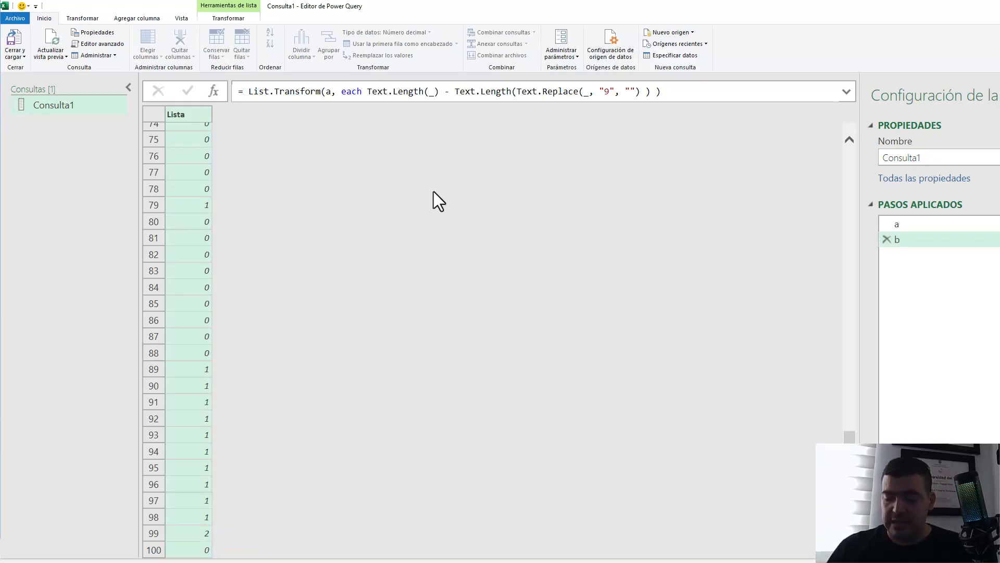
Open the code of Consulta1 in the Advanced Editor, and enlarge its text and window
key(alt+o)
key(a)
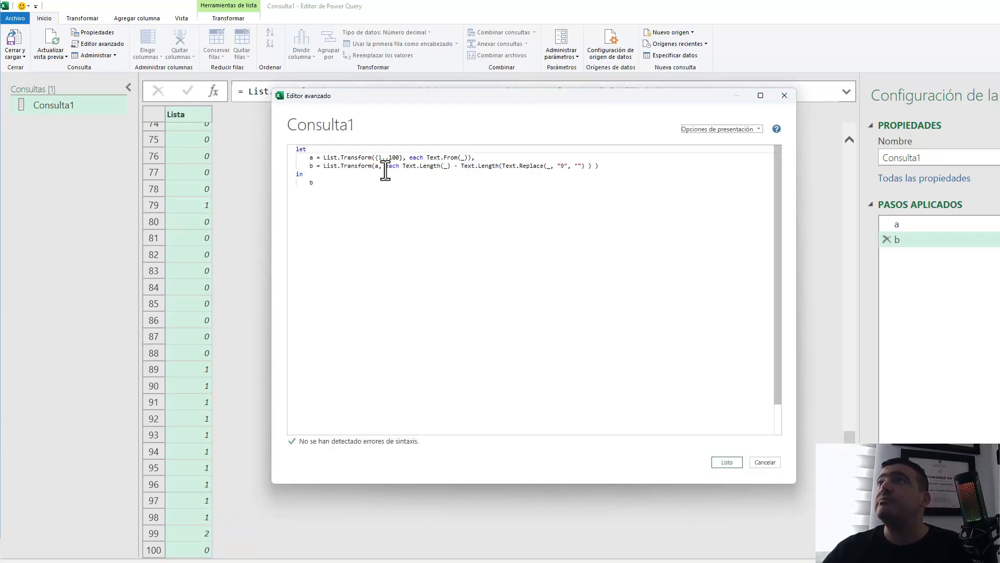
key(ctrl+shift+plus)
drag(428, 104, 367, 121)
drag(739, 504, 870, 526)
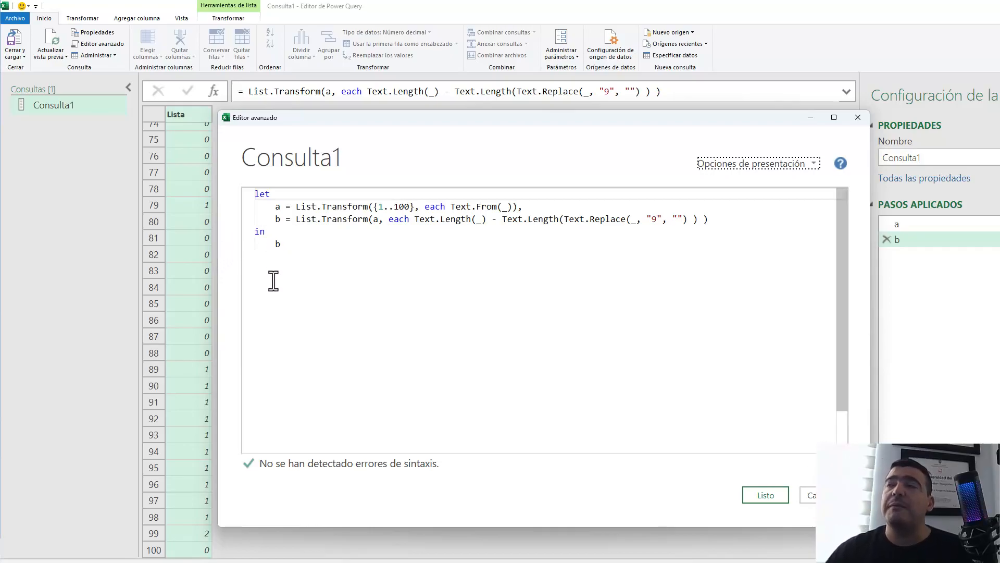
Change the expression returned after "in" from the plain list to List.Sum(b)
click(274, 247)
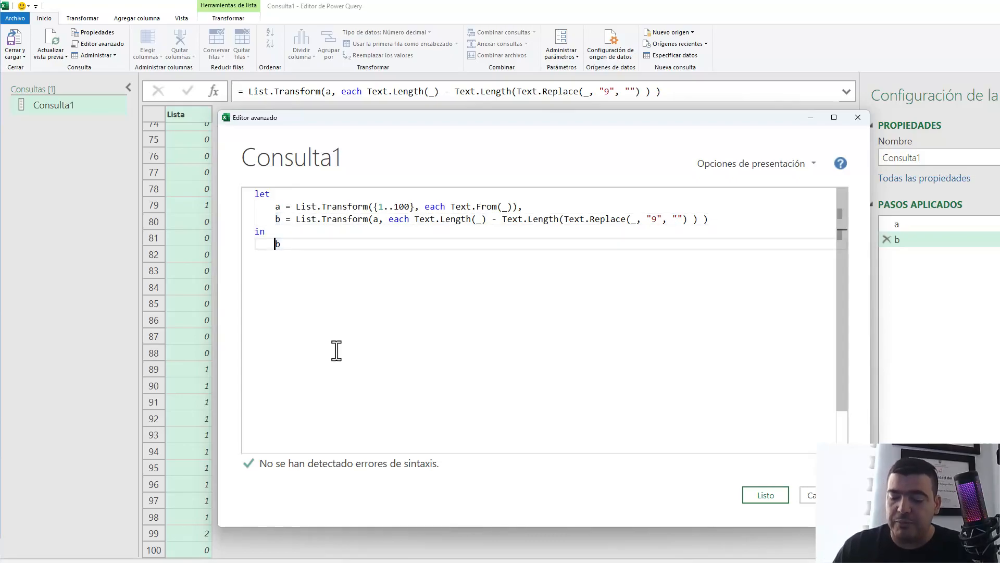
text(List)
key(BackSpace)
key(BackSpace)
key(BackSpace)
text(su)
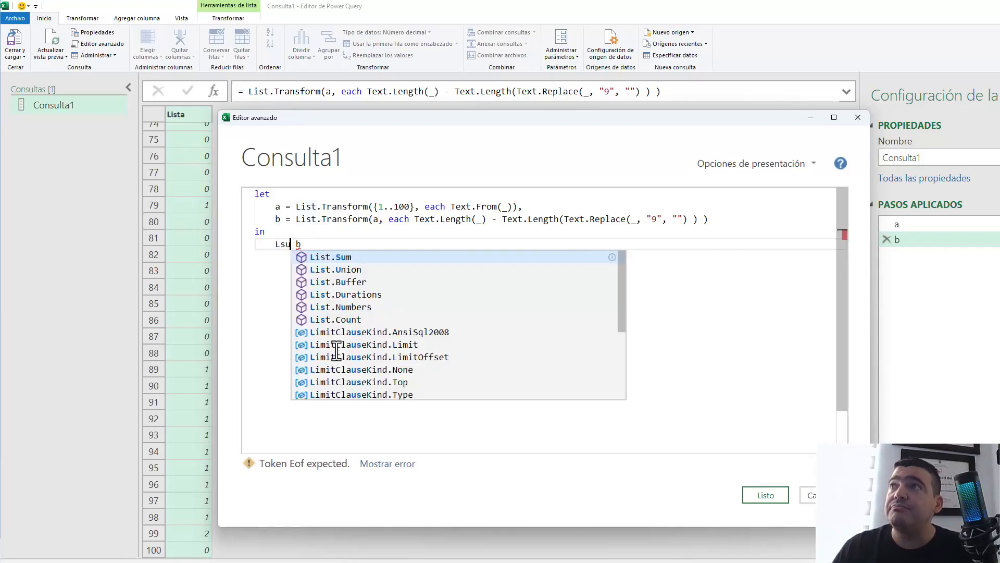
key(Tab)
key(BackSpace)
text(()
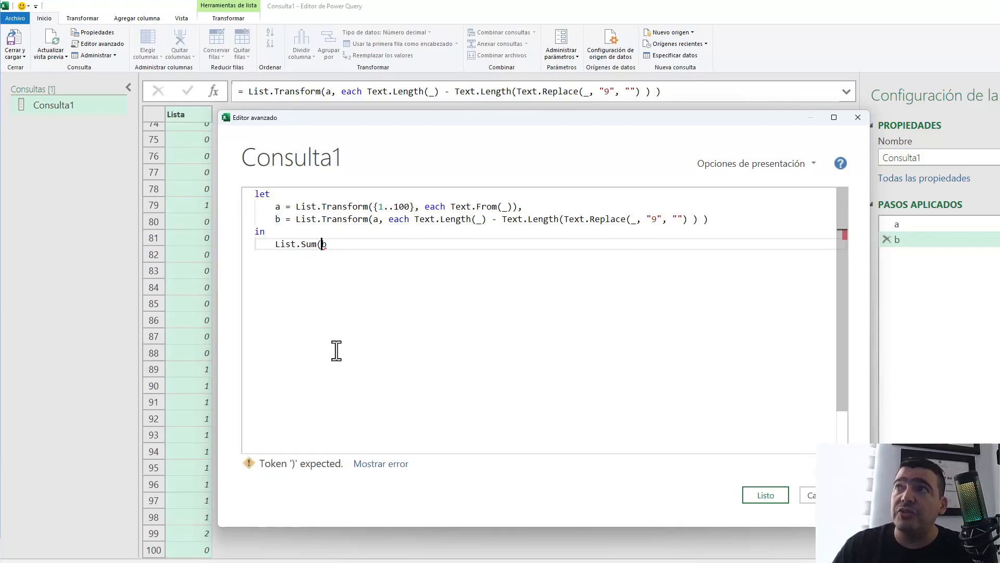
key(End)
text())
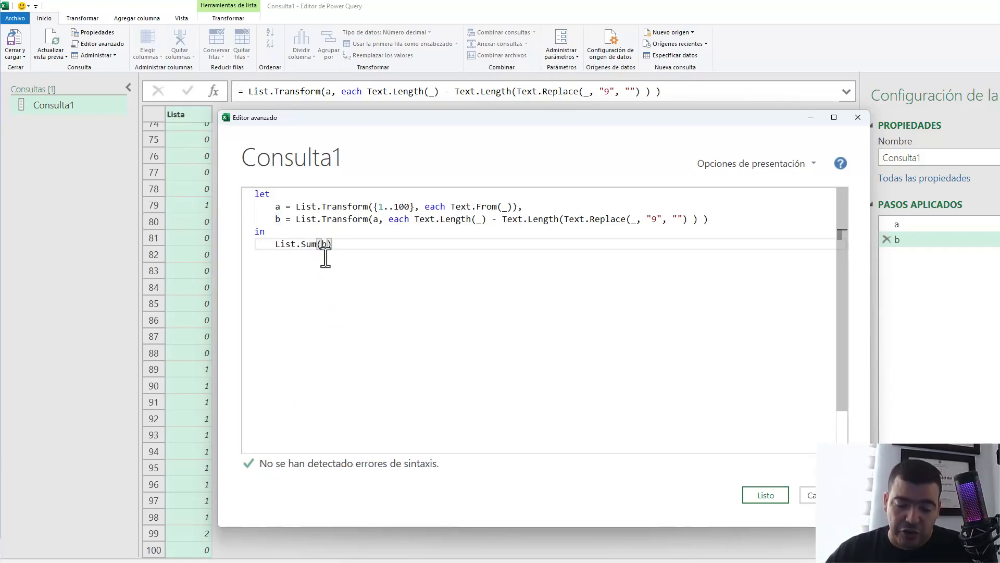
Check the argument help of List.Sum and apply the edited query code
drag(320, 252, 278, 306)
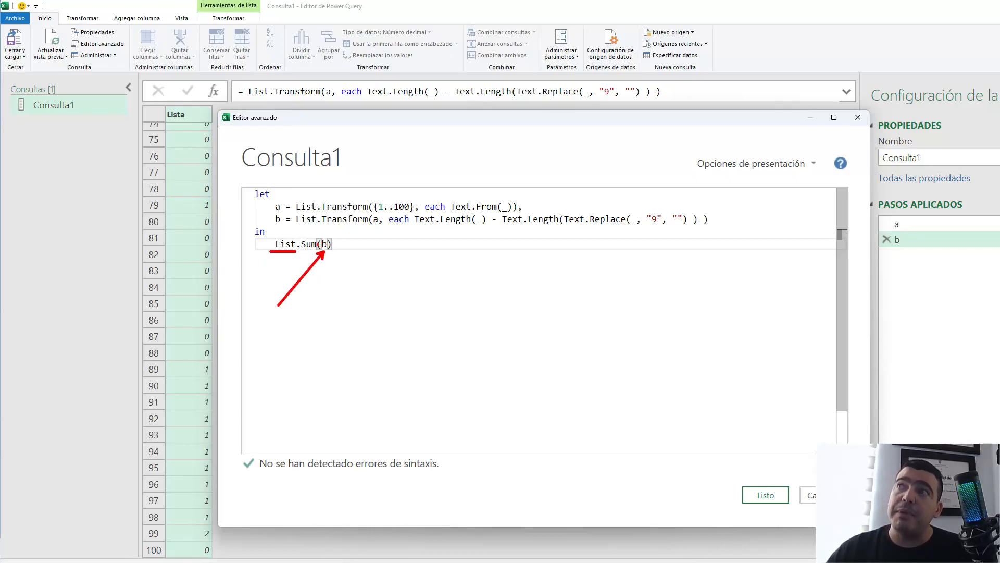
key(Escape)
click(321, 247)
key(BackSpace)
text(()
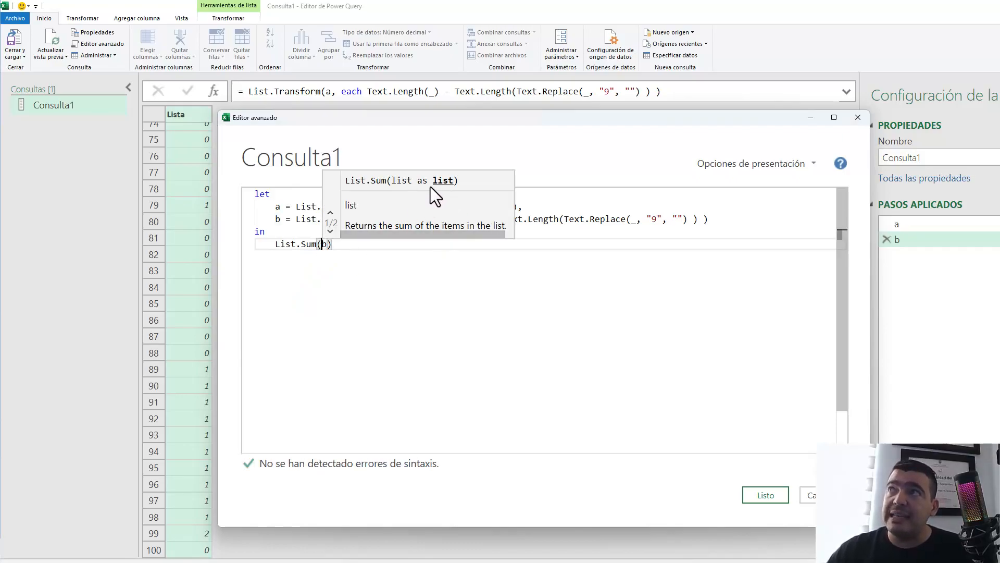
click(342, 255)
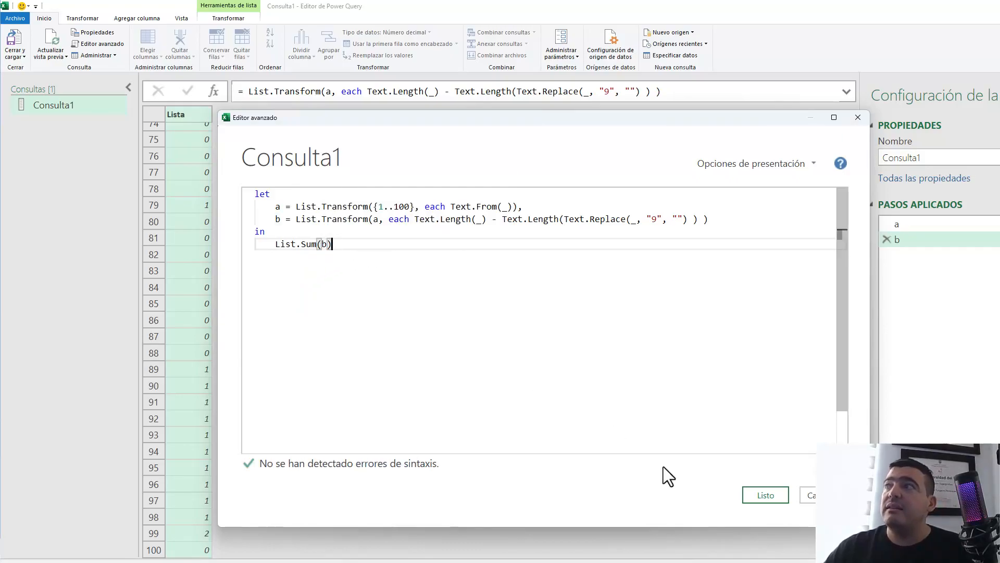
click(766, 496)
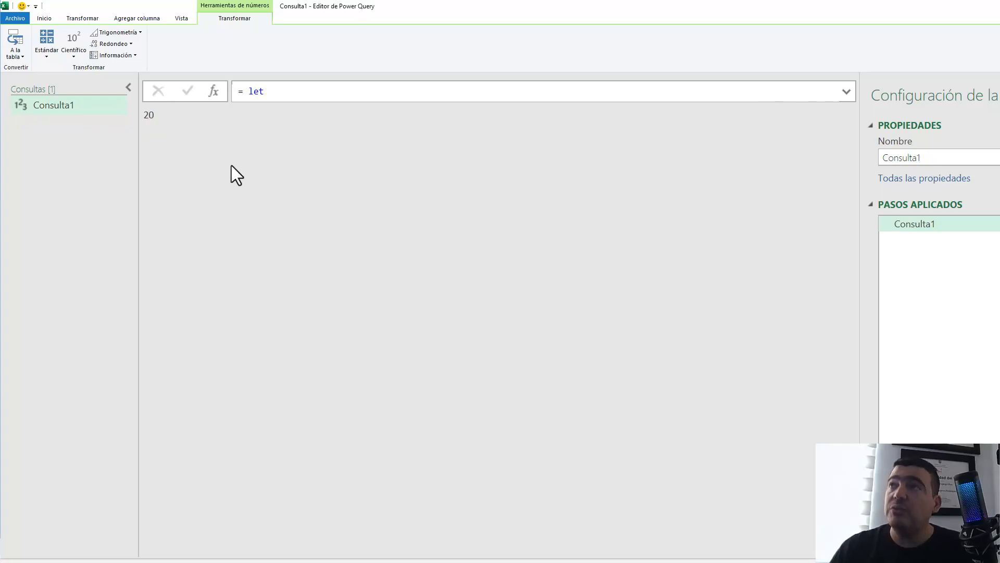
Reopen the query code in the Advanced Editor with larger text, and reposition the editor window
key(alt+o)
key(v)
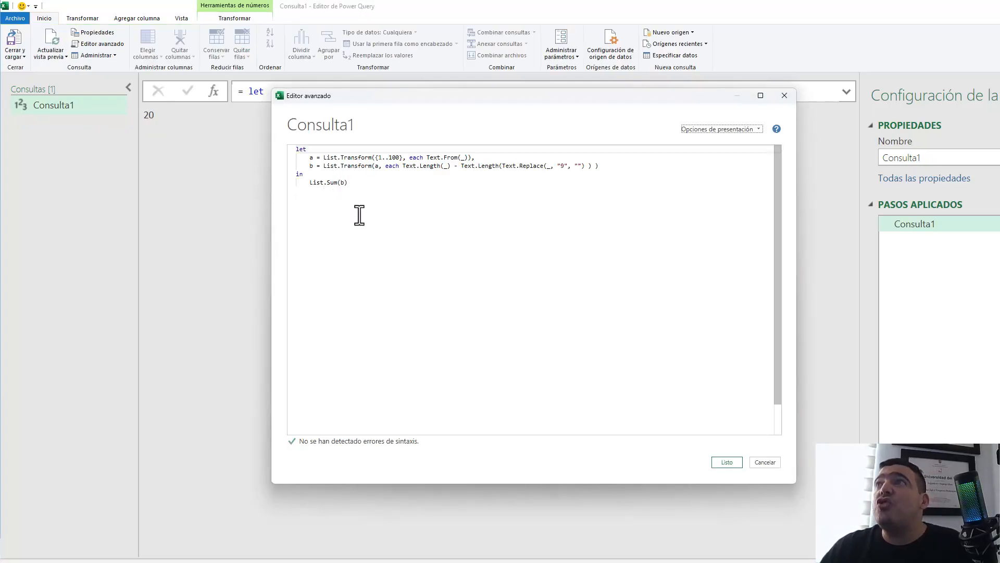
key(ctrl+shift+plus)
drag(371, 97, 279, 112)
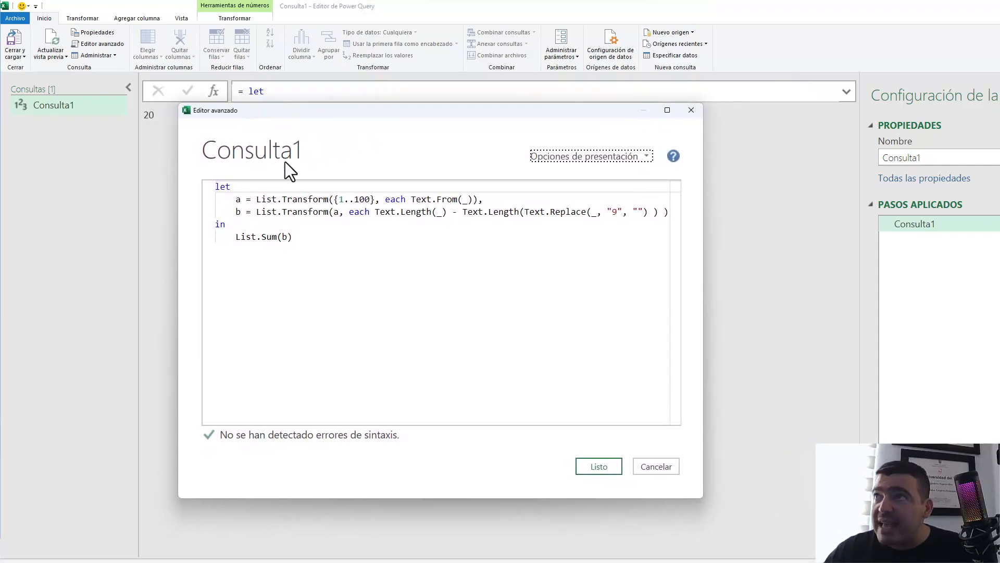
Wrap the returned sum in a table as Table.FromValue(List.Sum(b)) and apply the code
click(297, 245)
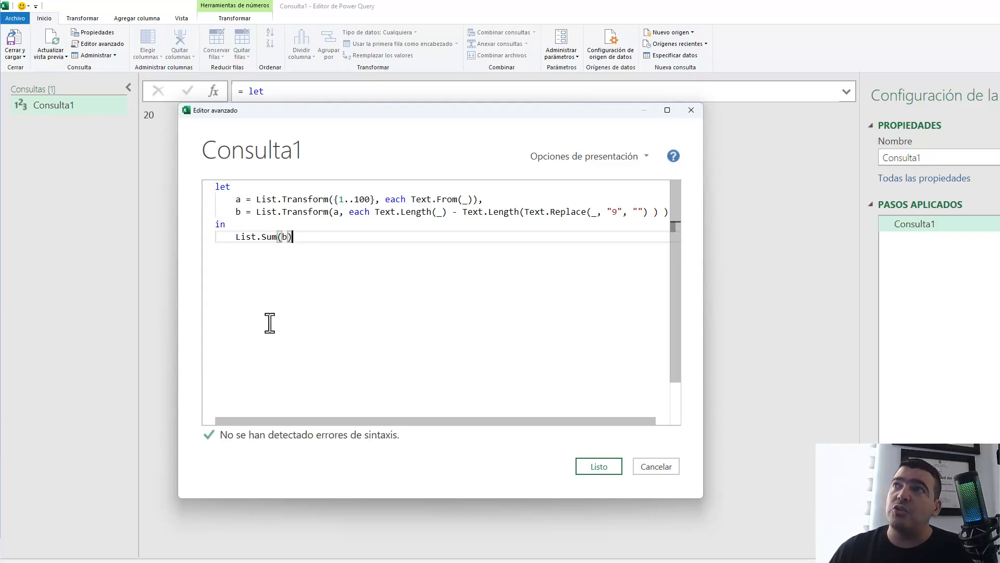
key(Home)
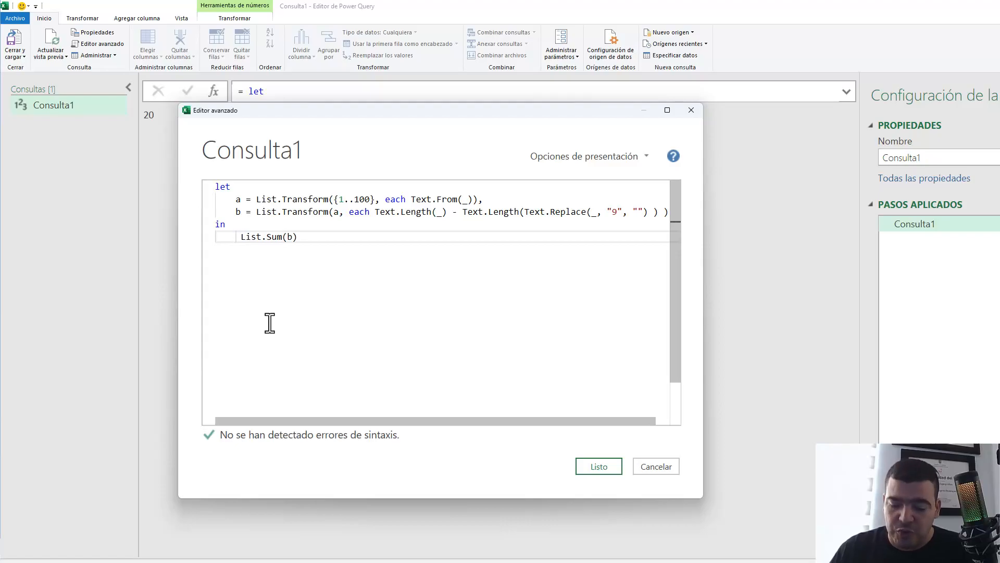
text(tab )
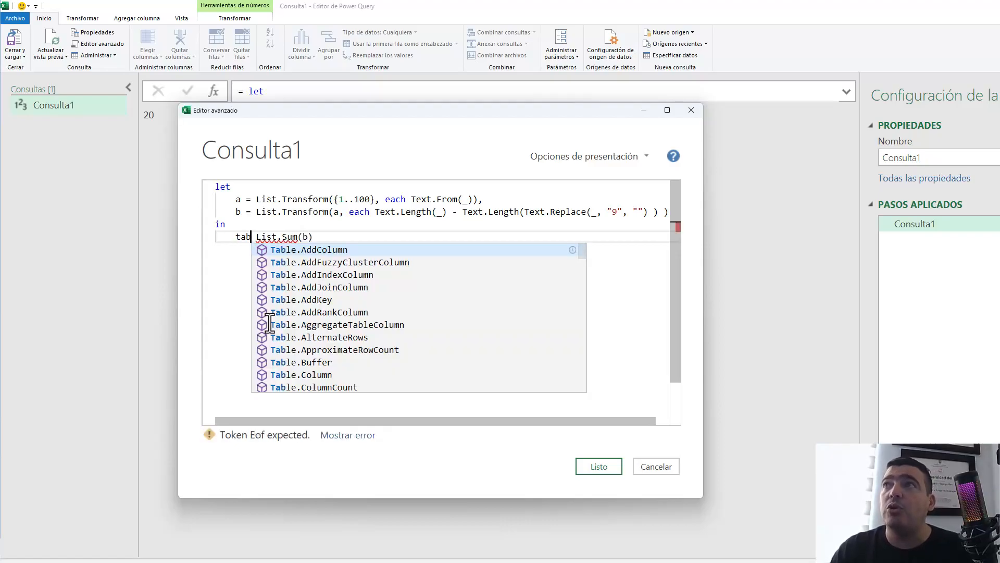
text(frva)
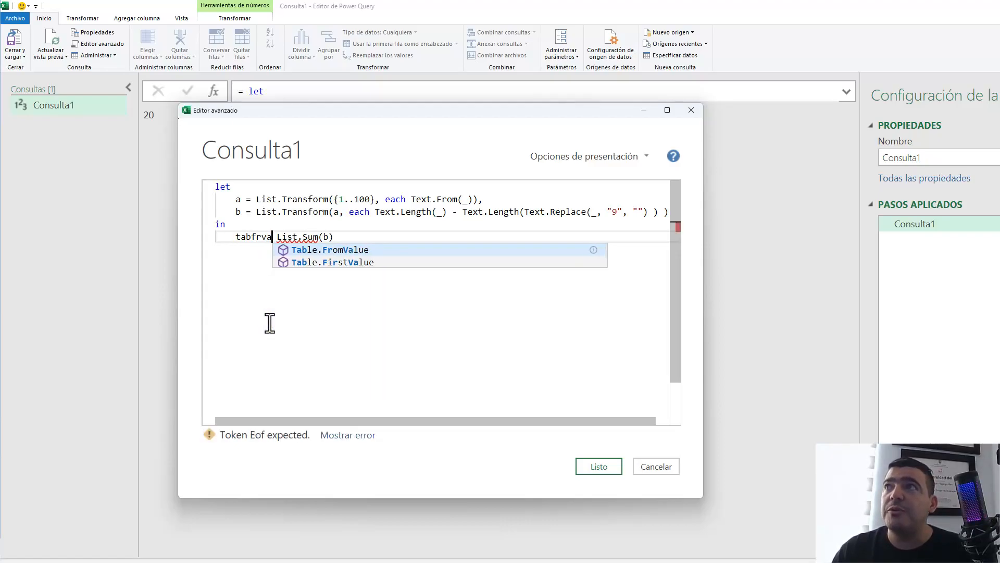
click(343, 251)
click(321, 235)
key(BackSpace)
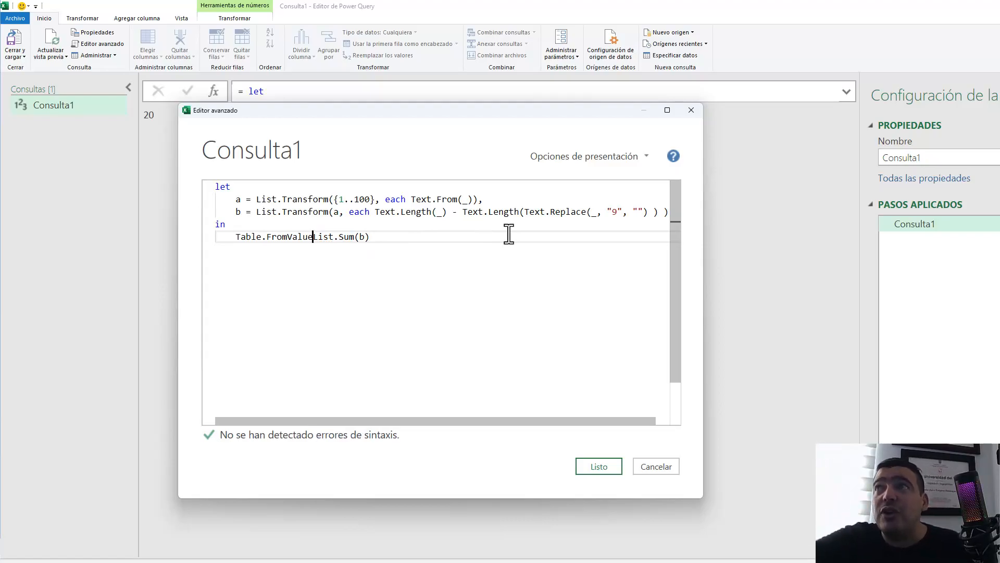
text(()
key(End)
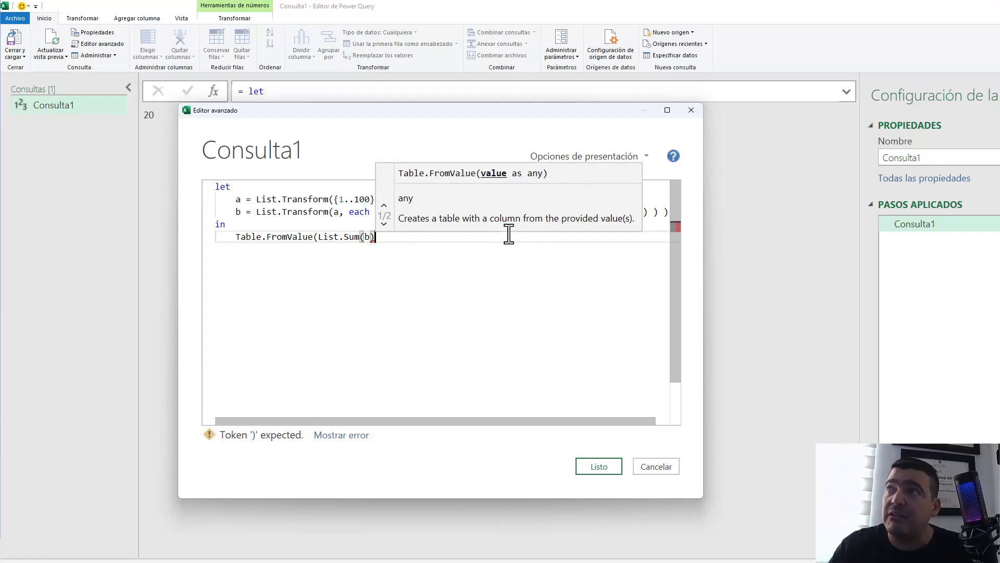
text())
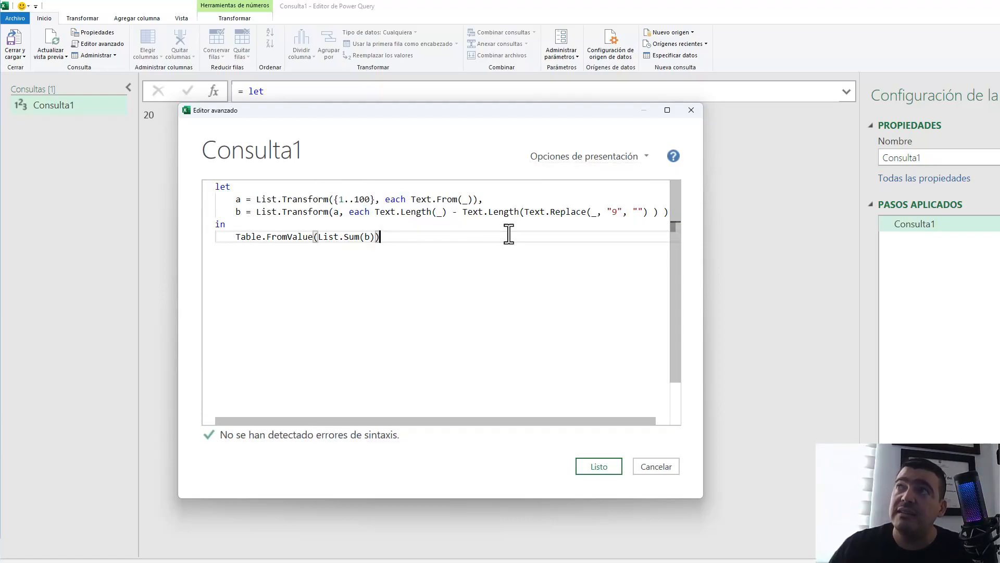
click(599, 467)
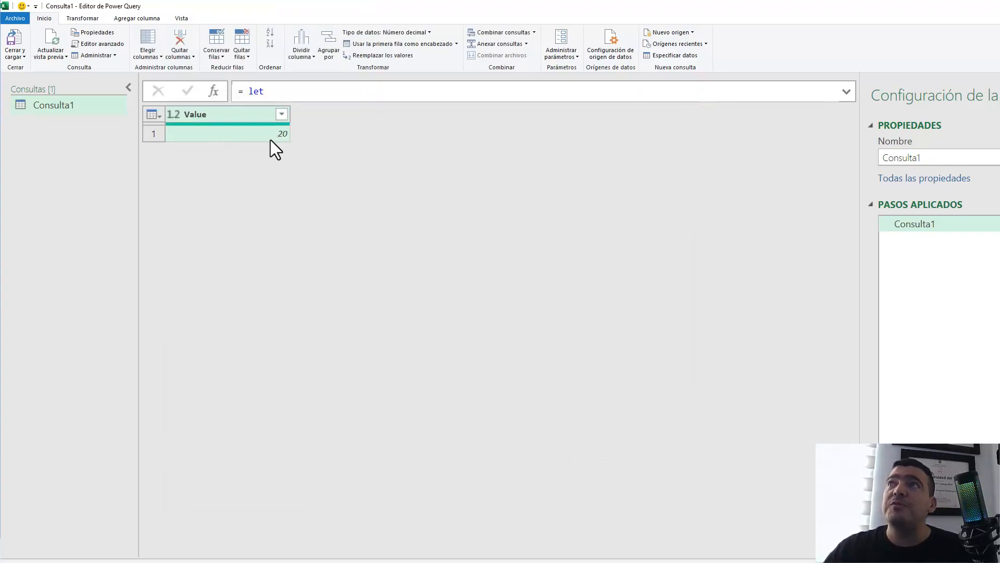
drag(213, 118, 295, 69)
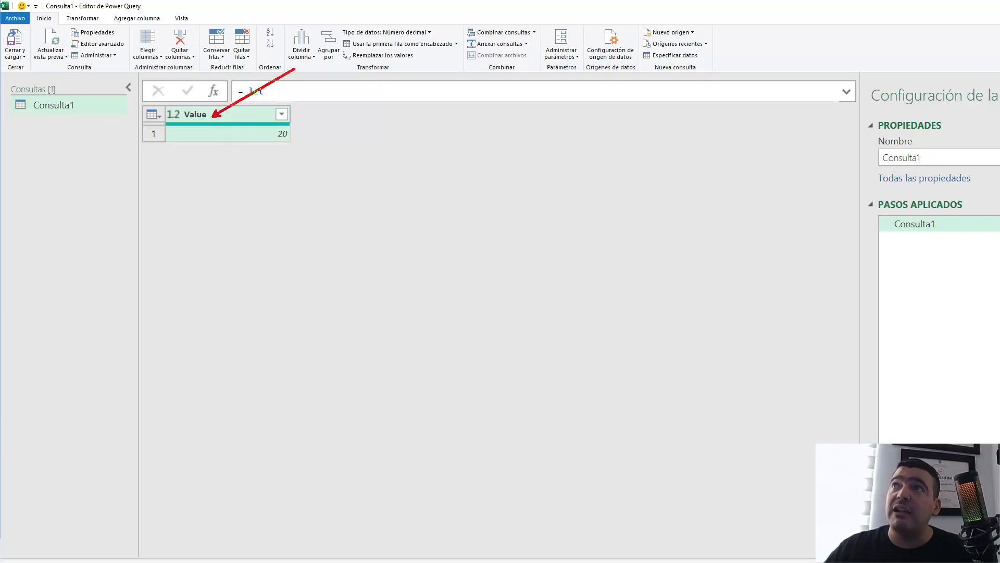
drag(295, 130, 357, 92)
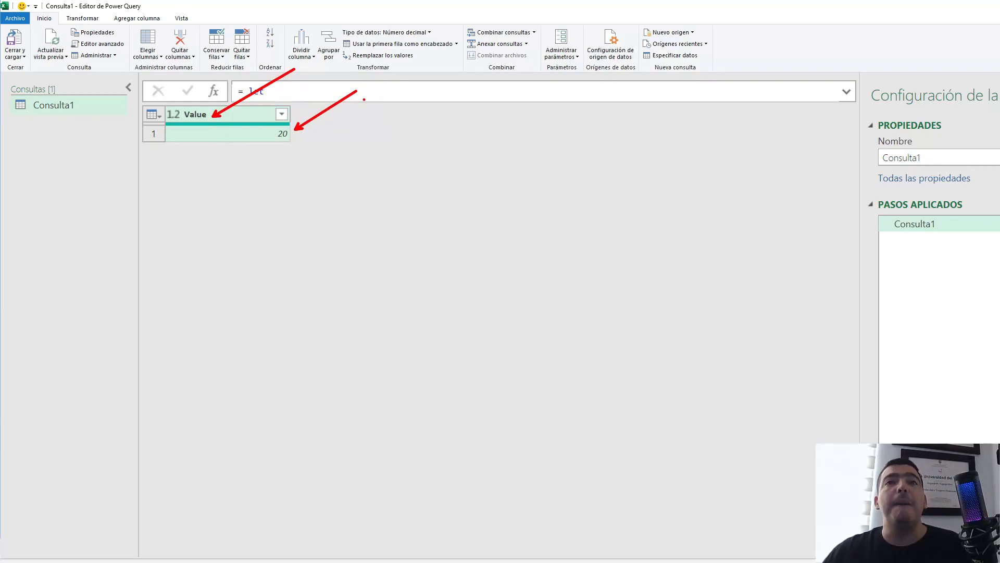
key(Escape)
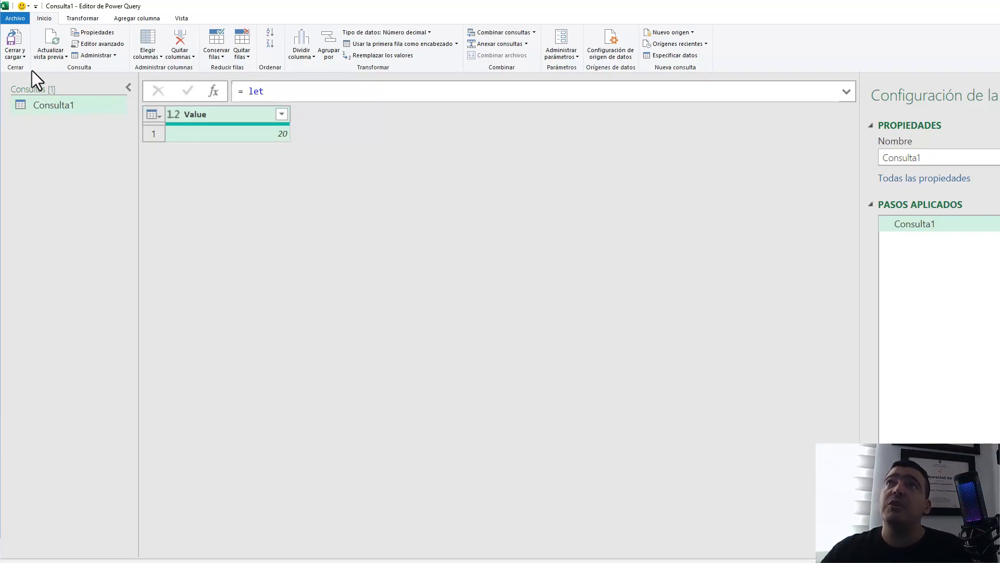
Load the query as a table into the existing worksheet at cell G10, and widen column G to fit its heading
click(21, 54)
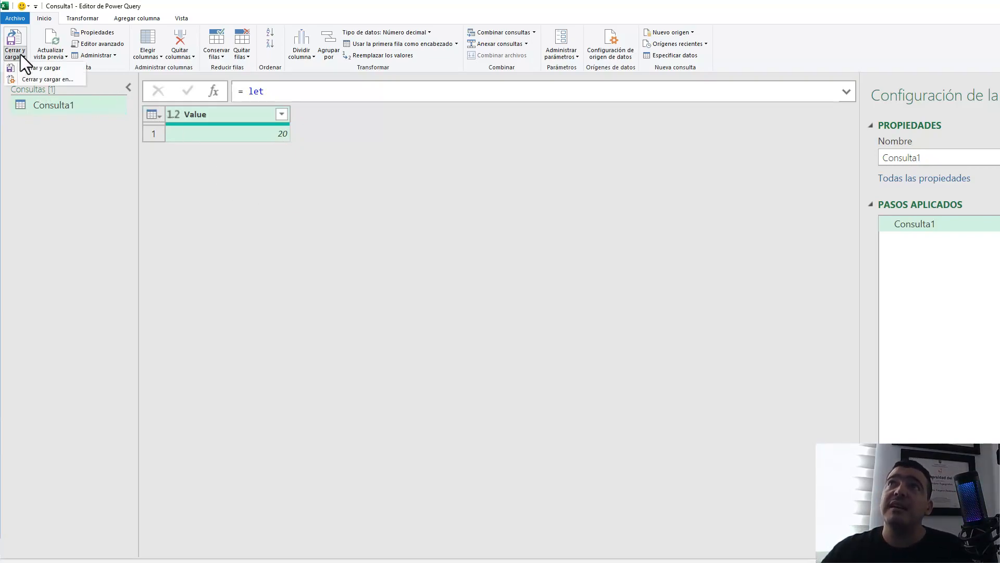
click(54, 80)
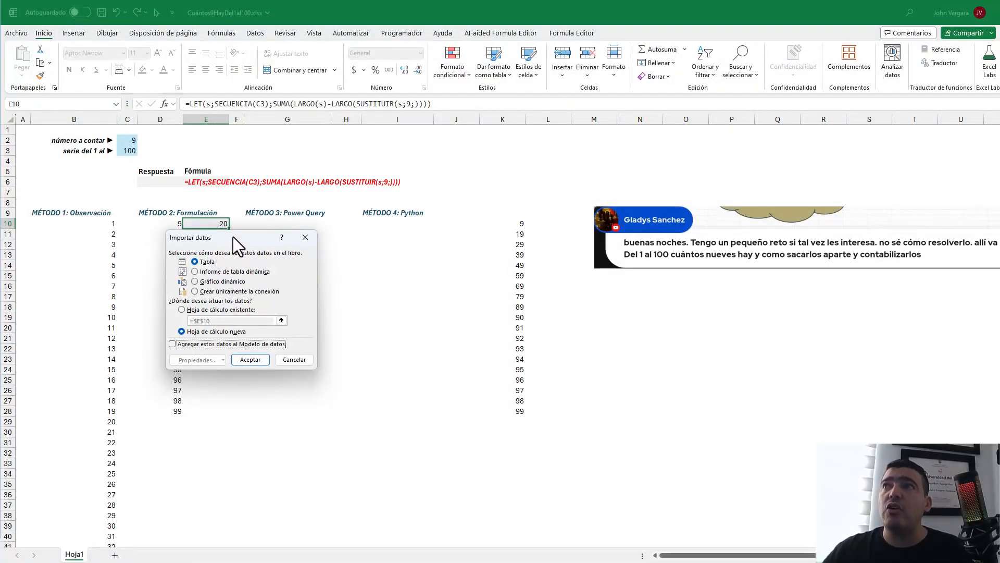
drag(233, 236, 256, 274)
click(224, 346)
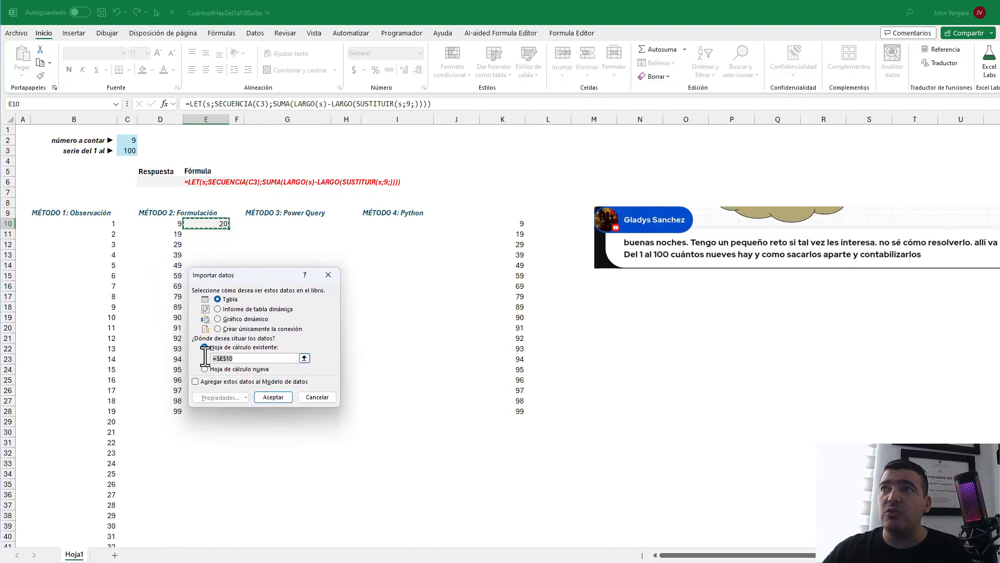
click(281, 224)
click(273, 397)
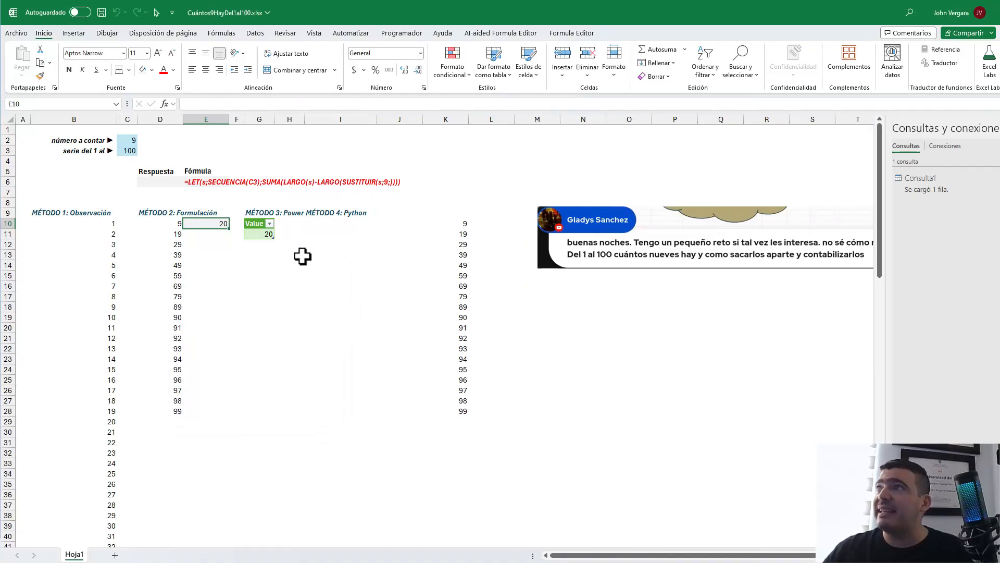
drag(277, 121, 299, 121)
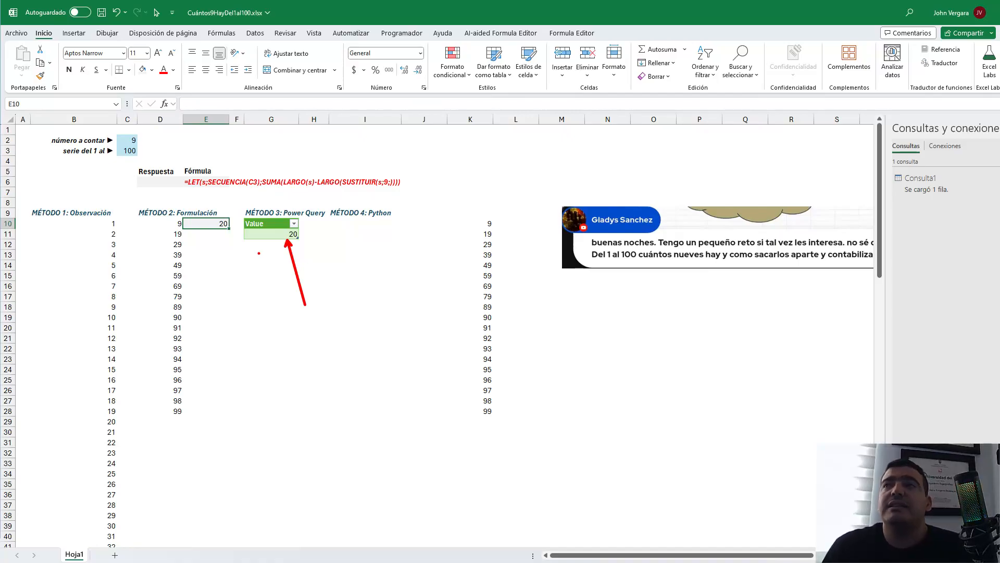
key(Escape)
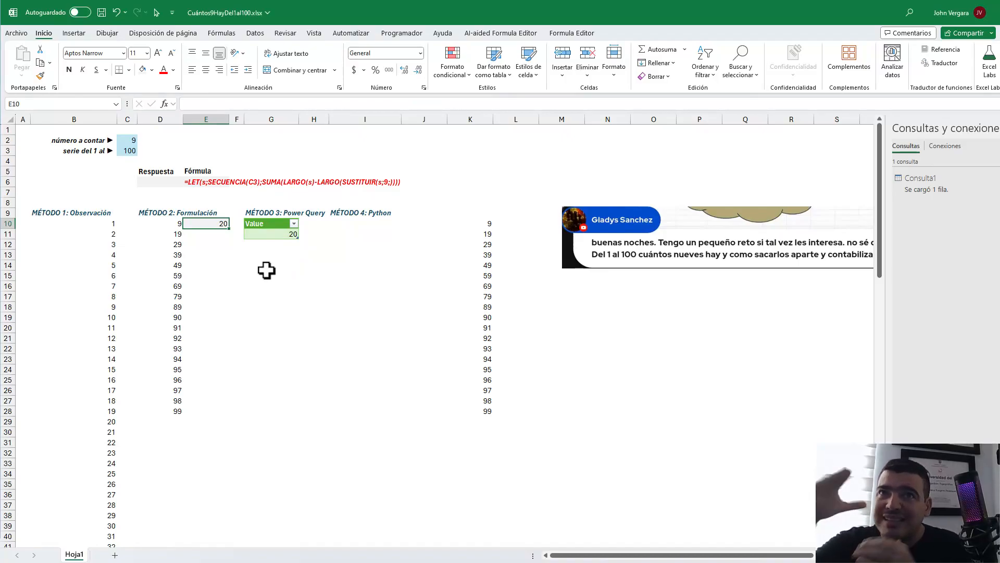
Open the code of Consulta1 in the Advanced Editor, enlarge its text, and move and widen the editor window
double_click(930, 181)
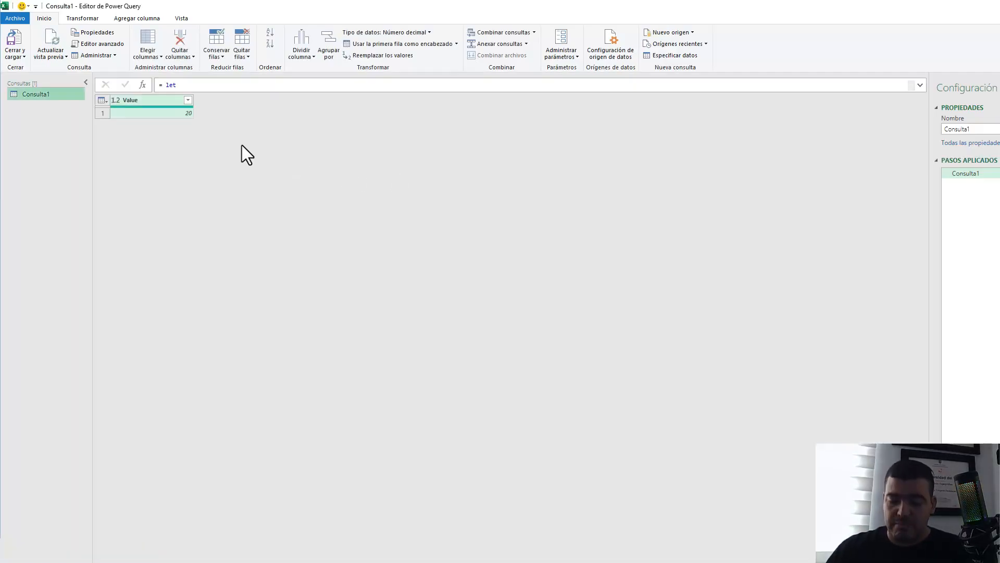
key(alt+h)
key(q)
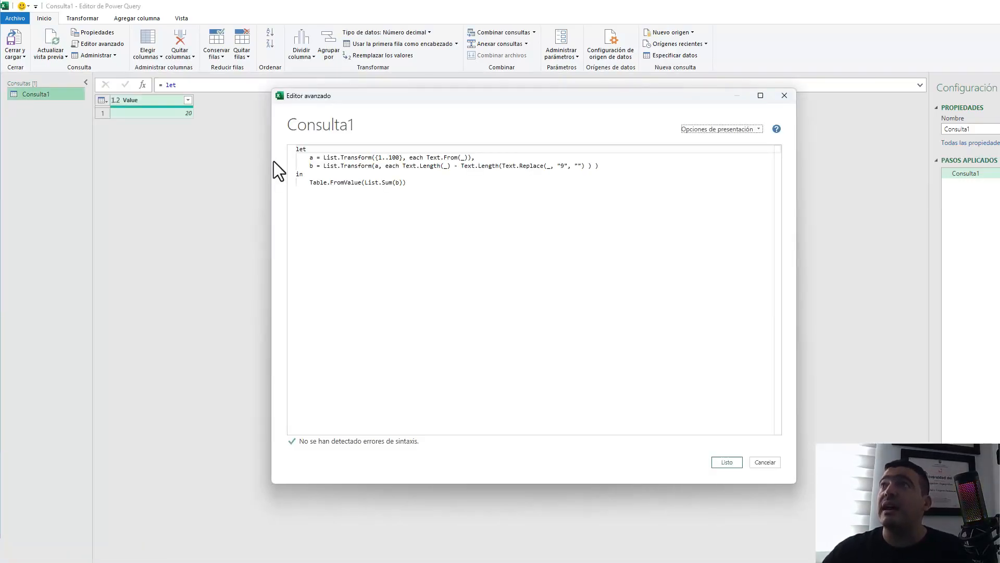
key(ctrl+shift+plus)
drag(348, 99, 197, 83)
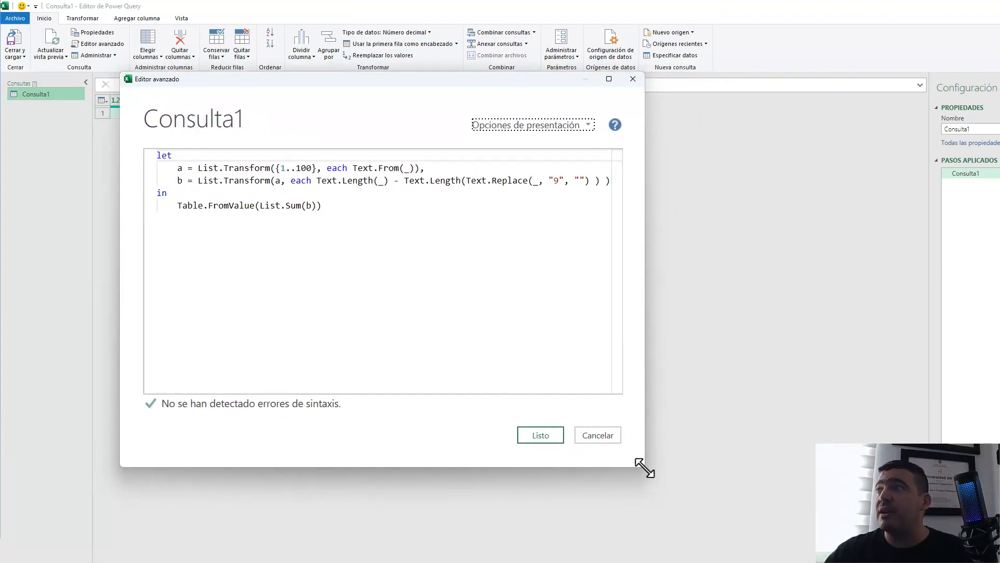
drag(645, 467, 817, 462)
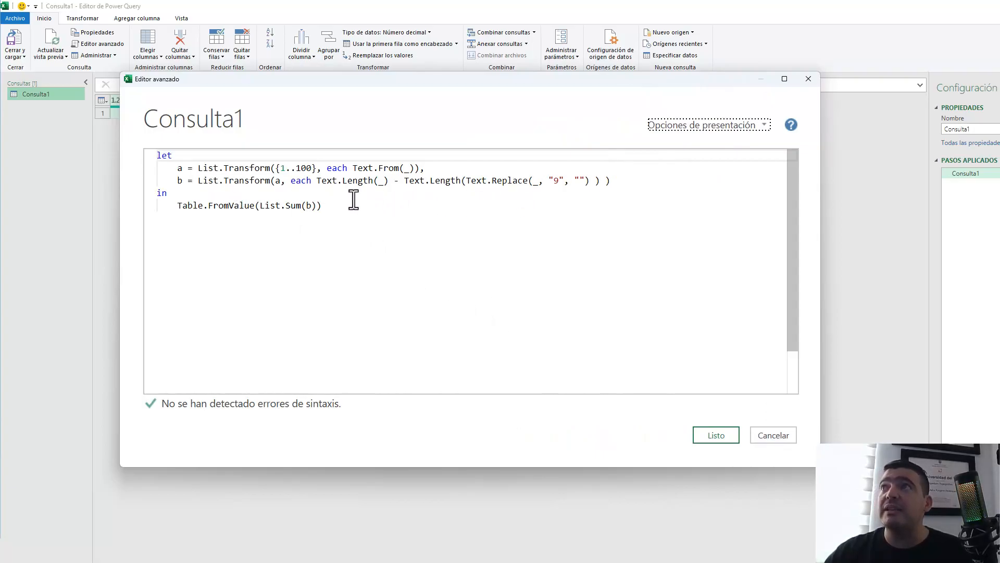
Wrap Text.From(_) in Text.Length in step a of the query code
click(353, 168)
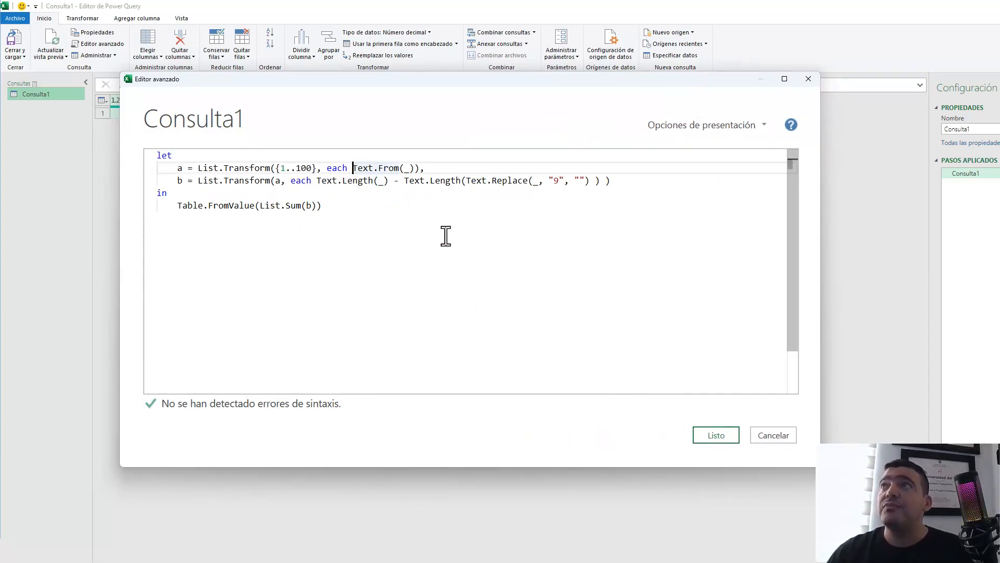
text(Text)
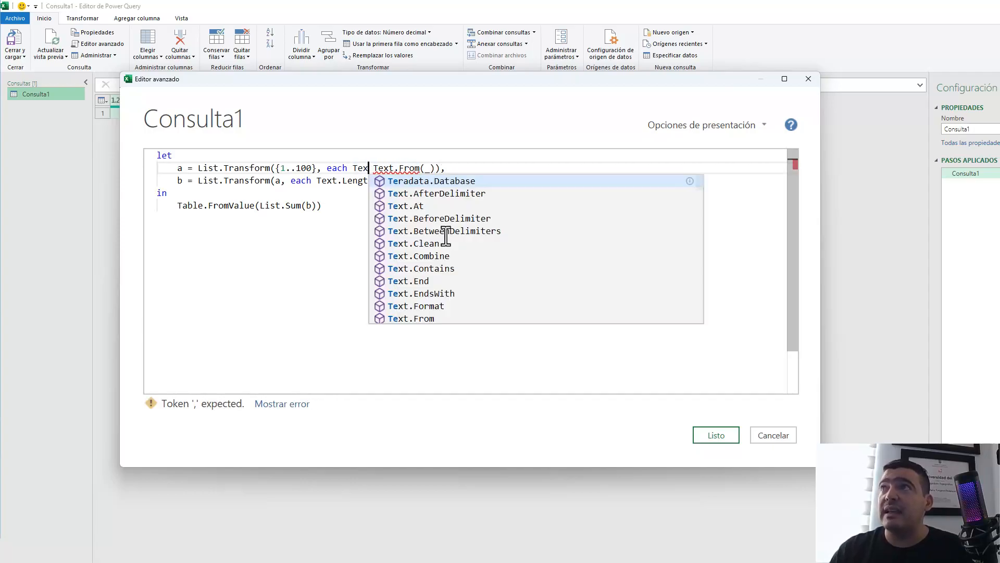
text(.Length)
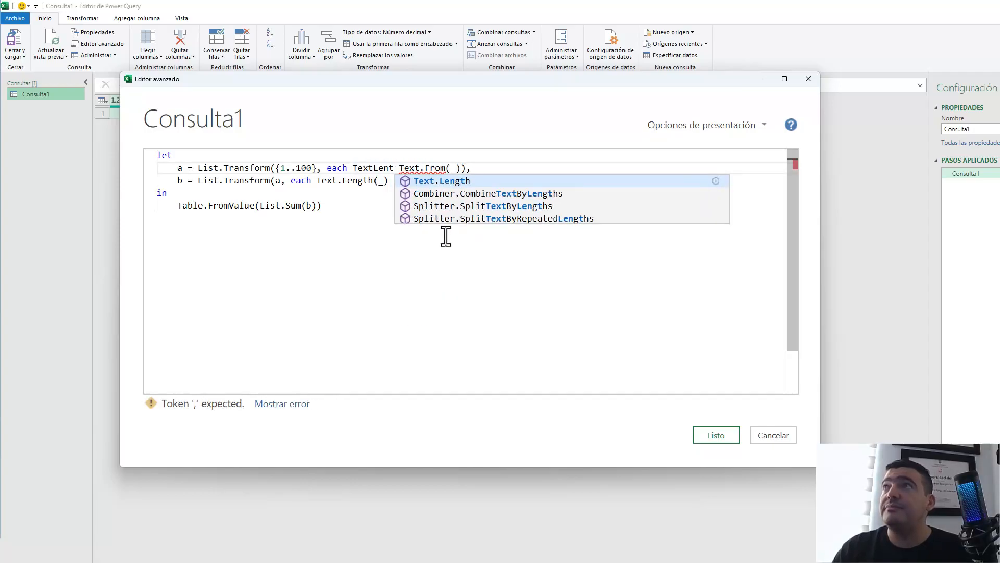
key(BackSpace)
text(()
key(Right)
key(Right)
key(Right)
key(Right)
key(Right)
key(Right)
key(Right)
key(Right)
key(Right)
key(Right)
key(Right)
key(Right)
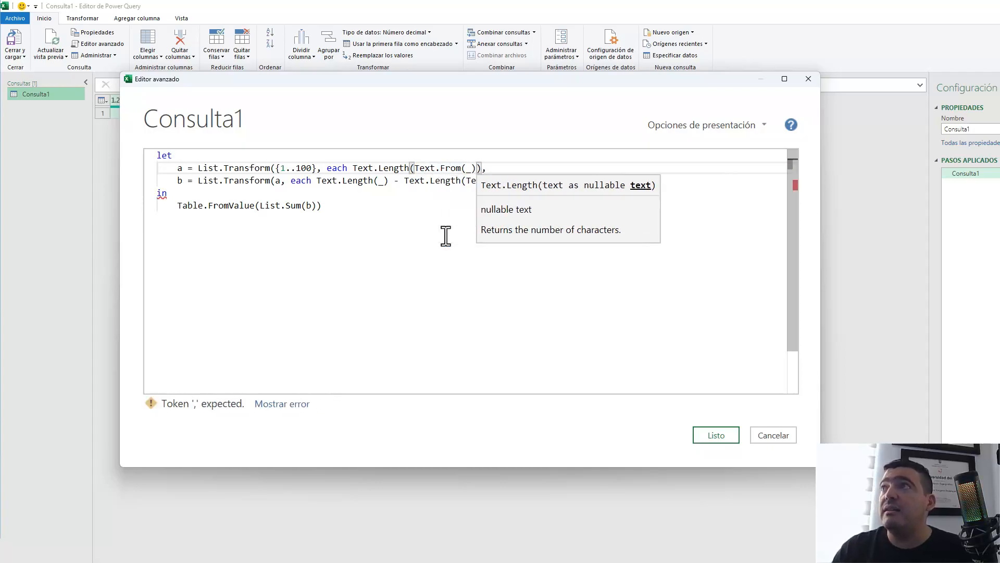
Subtract a Text.Length call in step a, filling it with Text.Length(Text.Replace(_, "9", "")) copied from step b
text() - )
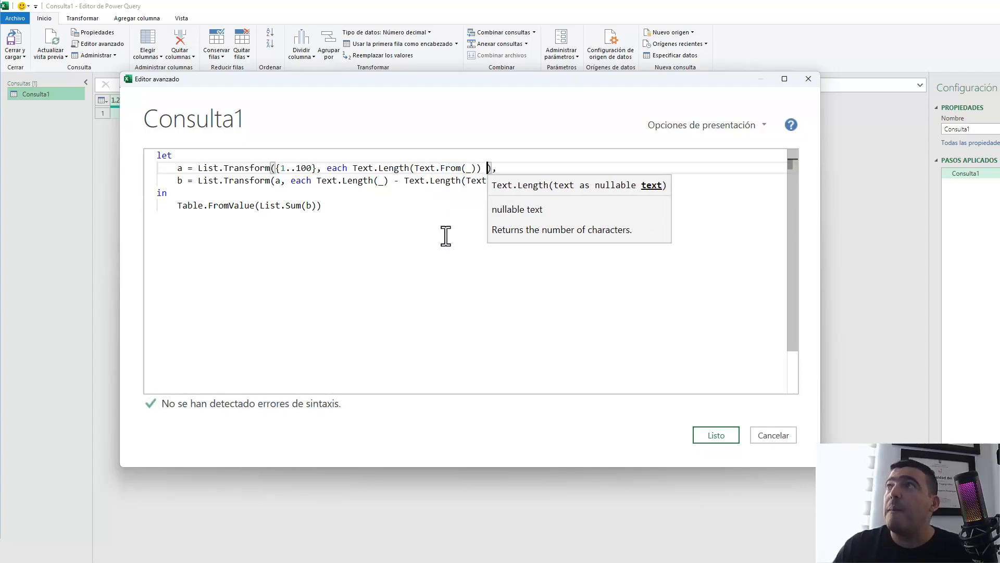
text(Text)
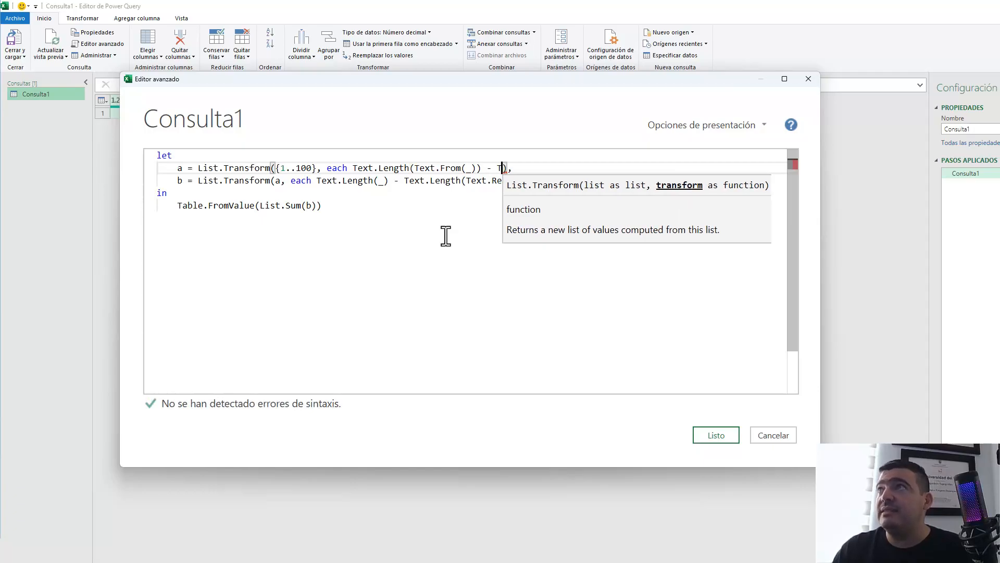
key(Tab)
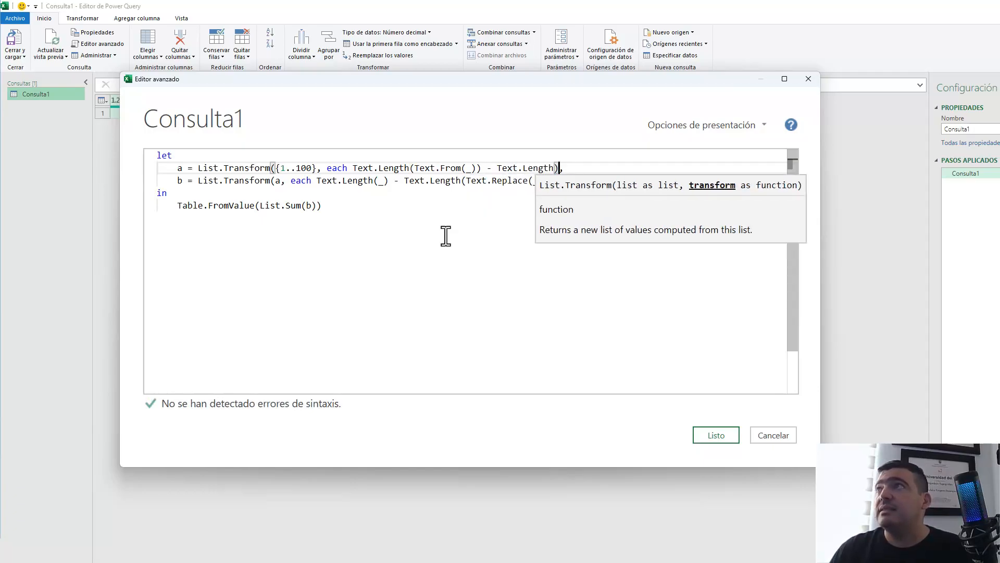
text(()
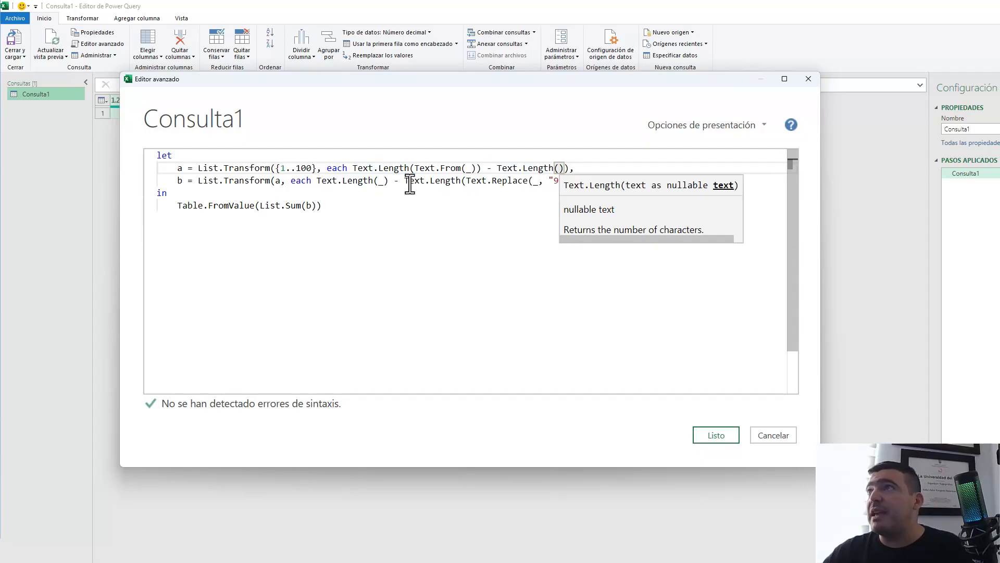
drag(405, 181, 594, 185)
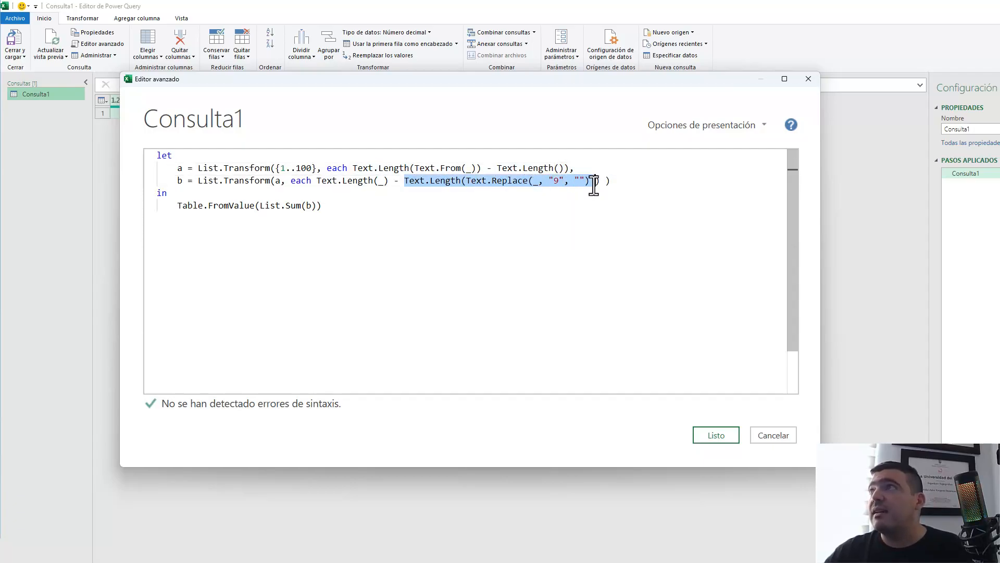
key(ctrl+c)
click(558, 167)
key(ctrl+v)
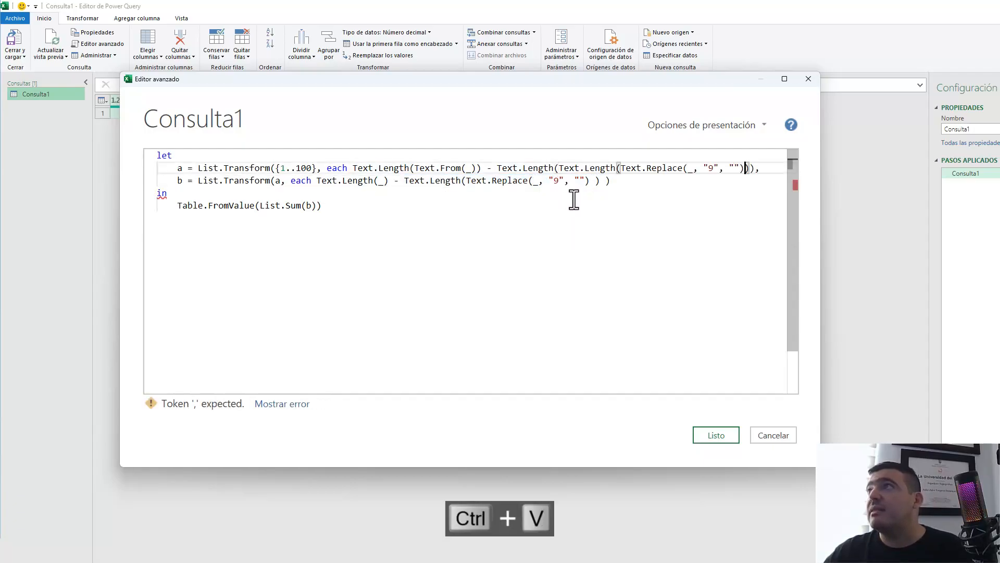
Convert the first argument of Text.Replace in step a to text as Text.From(_)
click(687, 168)
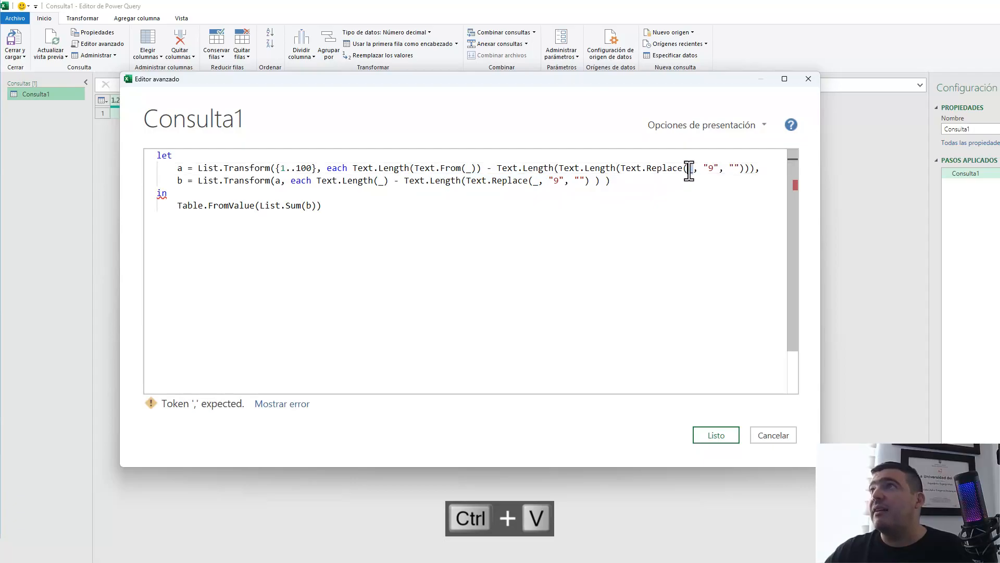
text(Textf)
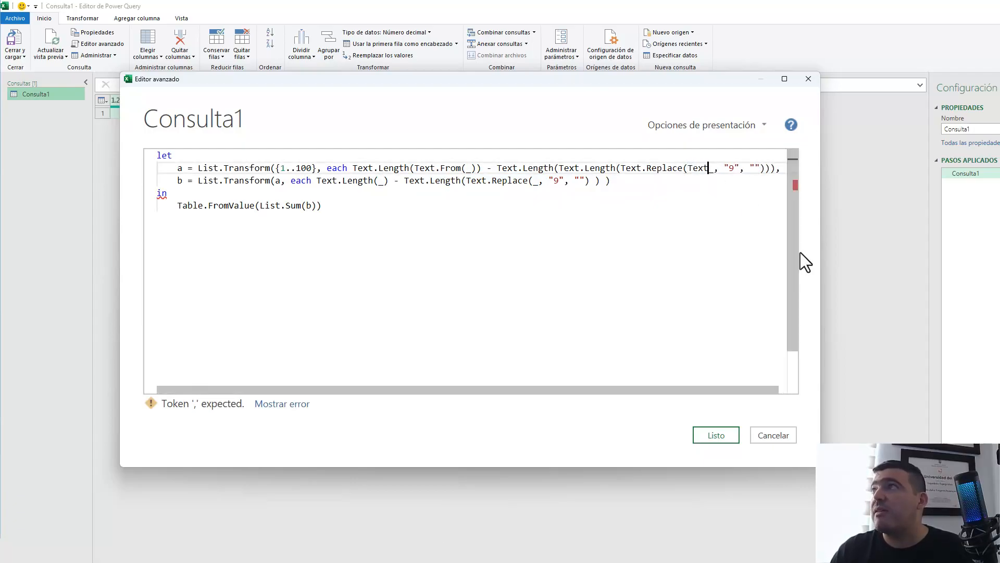
text(rpom)
key(BackSpace)
key(BackSpace)
key(Left)
key(BackSpace)
key(BackSpace)
key(BackSpace)
text(.Fr)
key(Tab)
key(Delete)
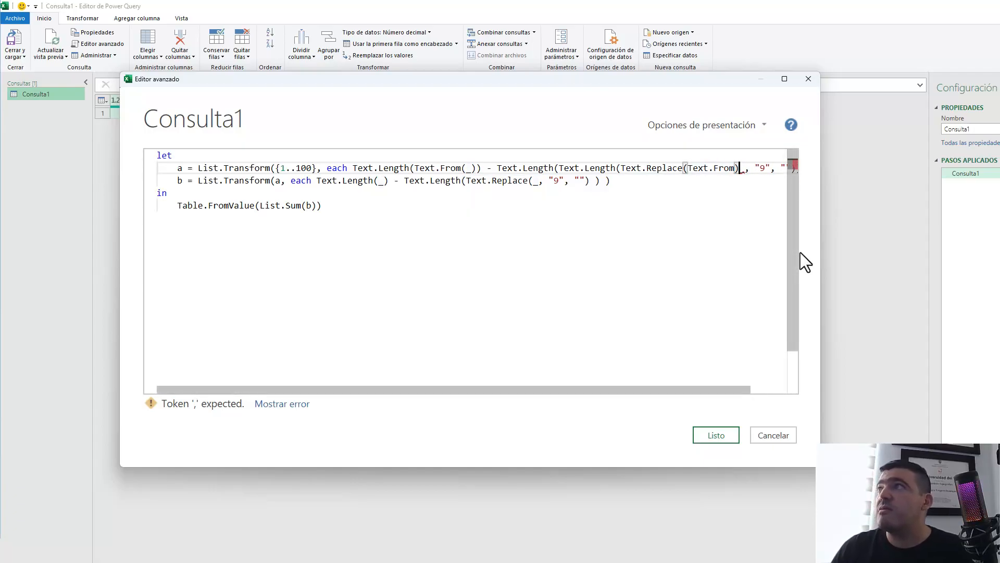
text(()
key(Right)
text())
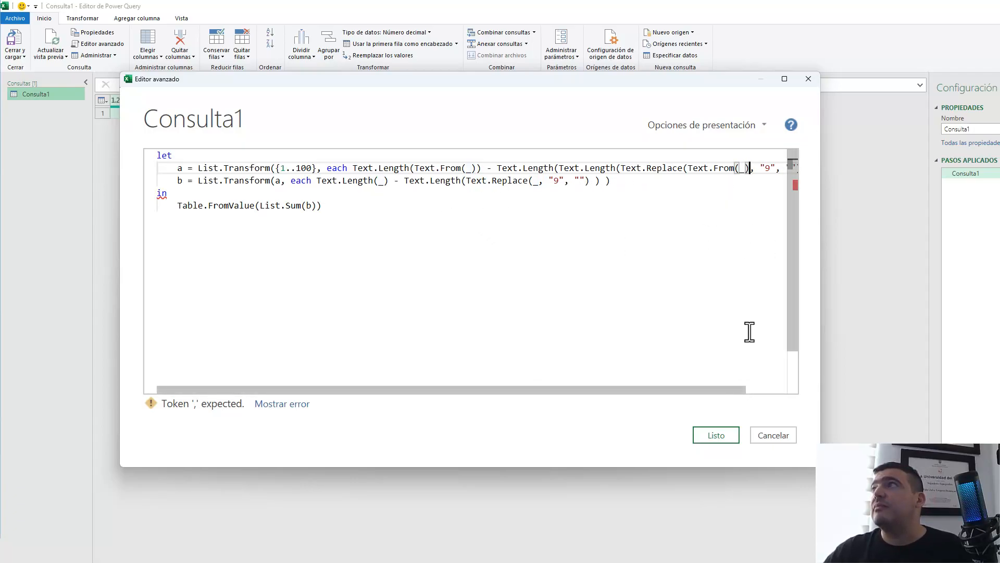
Delete the whole definition of step b from the query code
drag(750, 390, 796, 388)
click(764, 169)
key(Delete)
key(Down)
key(Home)
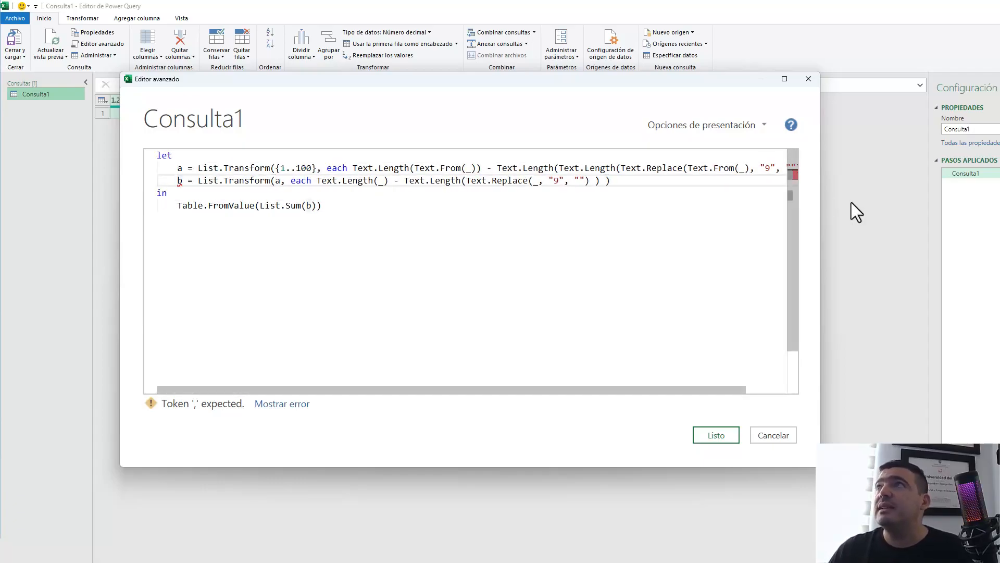
key(shift+End)
key(Delete)
Change the List.Sum argument in the returned expression to a
key(Down)
key(Down)
key(End)
key(Left)
key(BackSpace)
text(a)
key(Up)
key(Up)
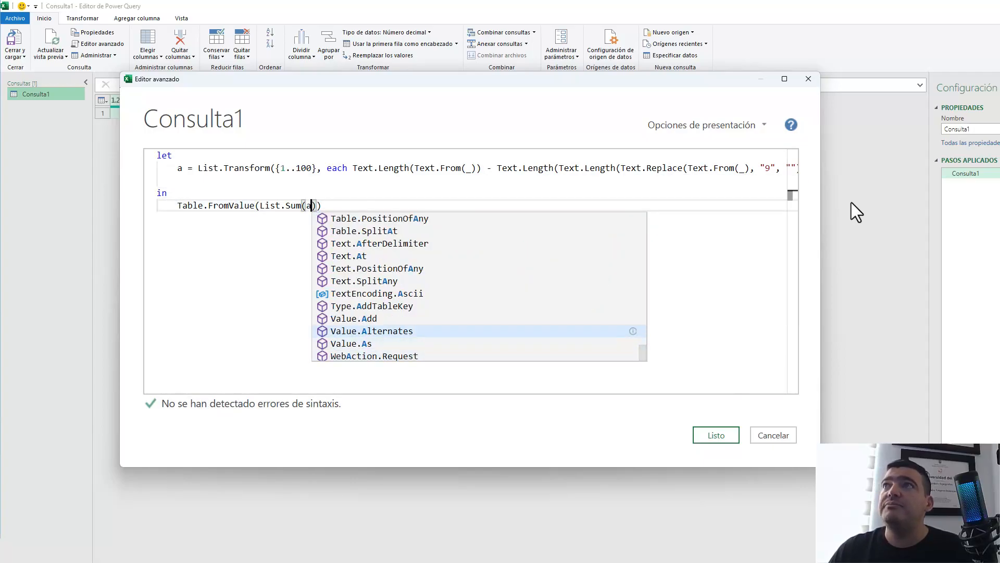
key(Escape)
Remove the empty line and the trailing comma after step a
key(Up)
key(Up)
key(BackSpace)
key(BackSpace)
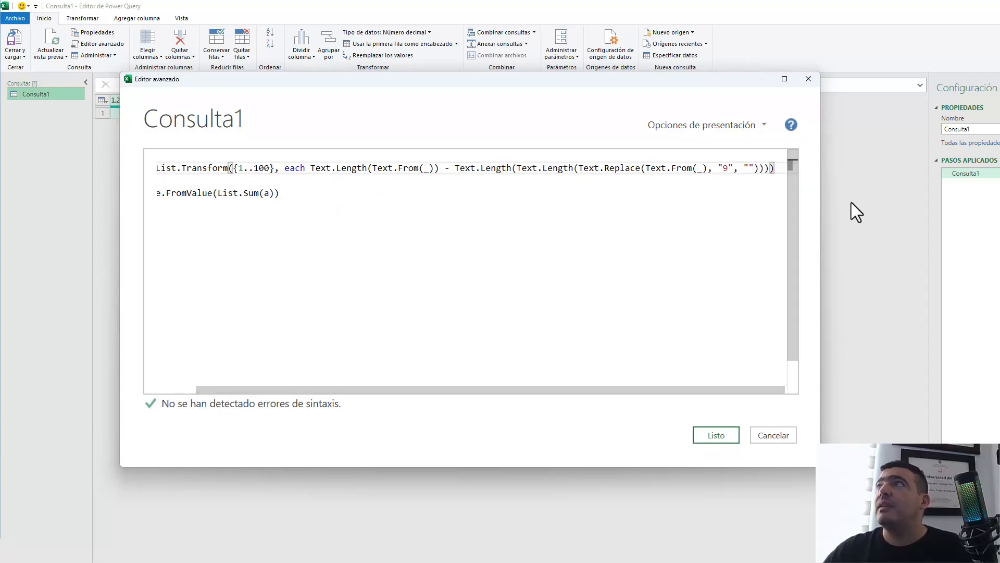
Break step a after each so that the Text.Length subtraction sits on its own line
click(454, 168)
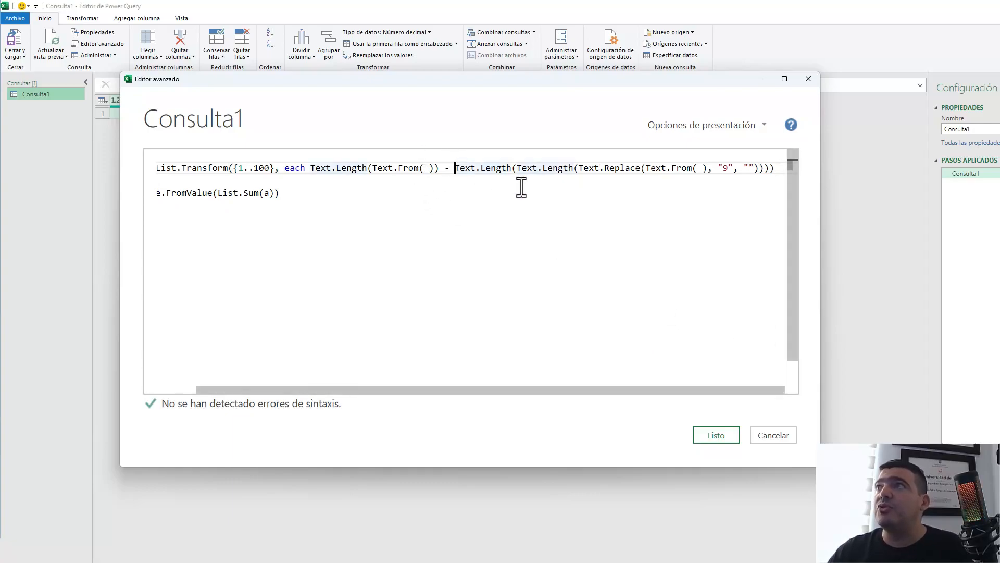
key(Left)
key(Left)
key(Left)
key(Left)
key(Left)
key(Left)
key(Left)
key(Left)
key(Left)
key(Left)
key(Left)
key(Left)
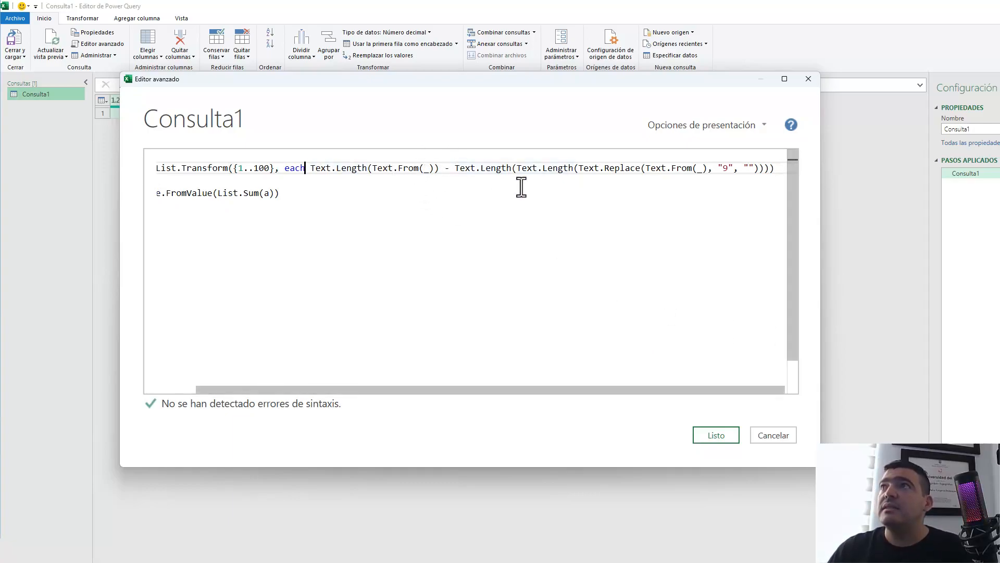
key(Return)
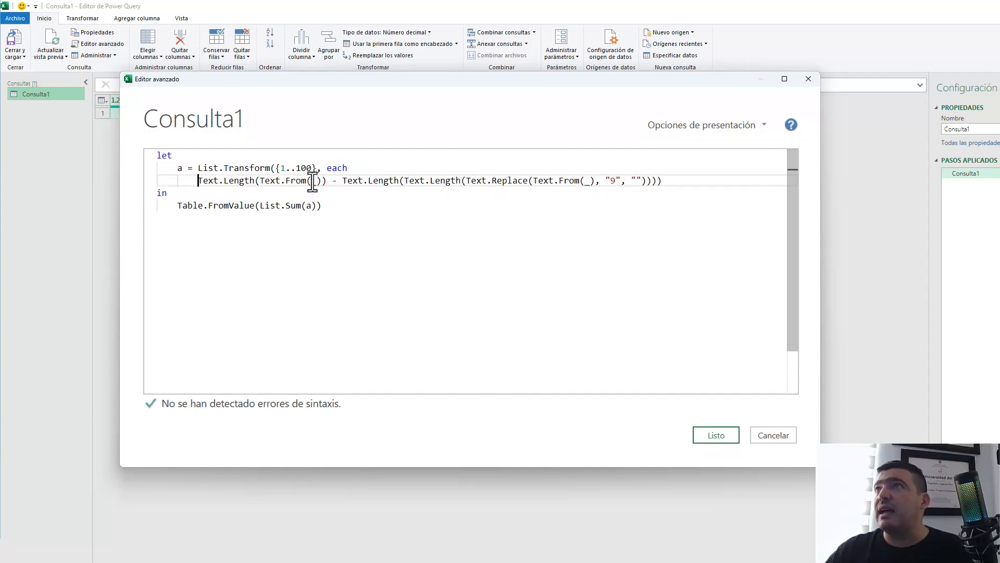
drag(321, 181, 259, 182)
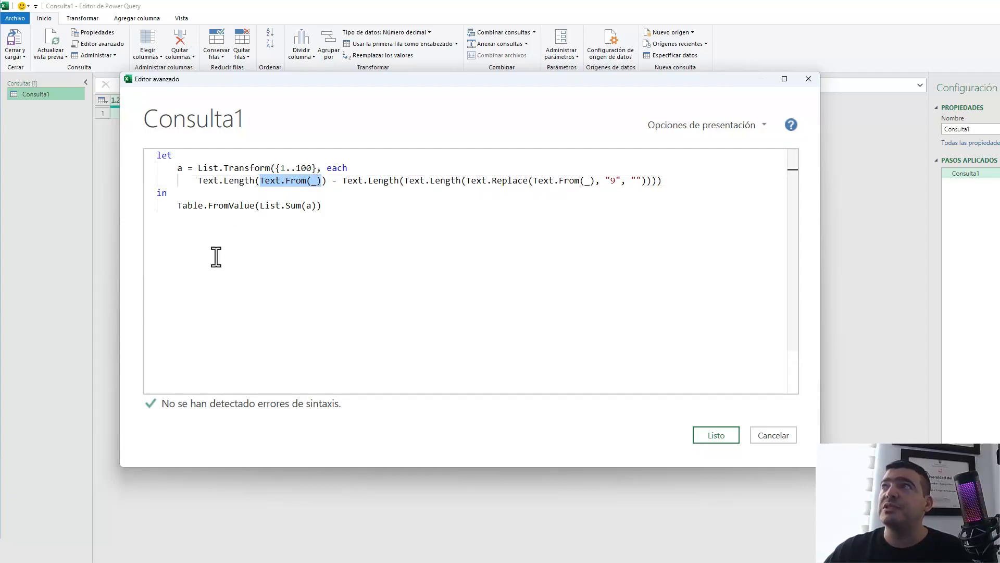
Put the closing parenthesis of List.Transform on its own line, indent the subtraction line further, and apply the code
click(679, 182)
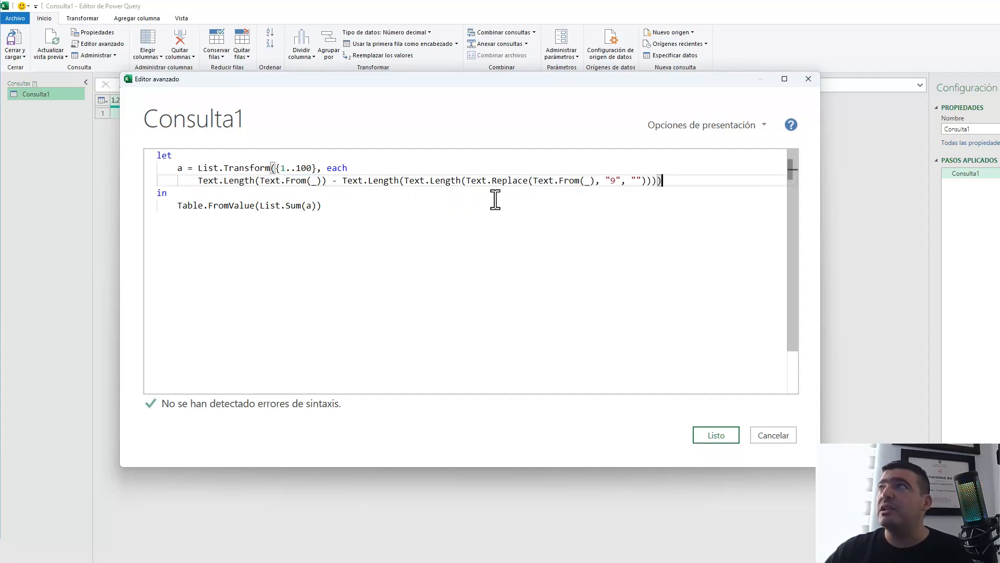
key(Left)
key(Return)
key(Up)
key(Up)
key(Right)
key(Left)
key(Left)
key(Left)
key(Left)
key(Left)
key(Left)
key(Down)
key(Tab)
key(BackSpace)
key(Down)
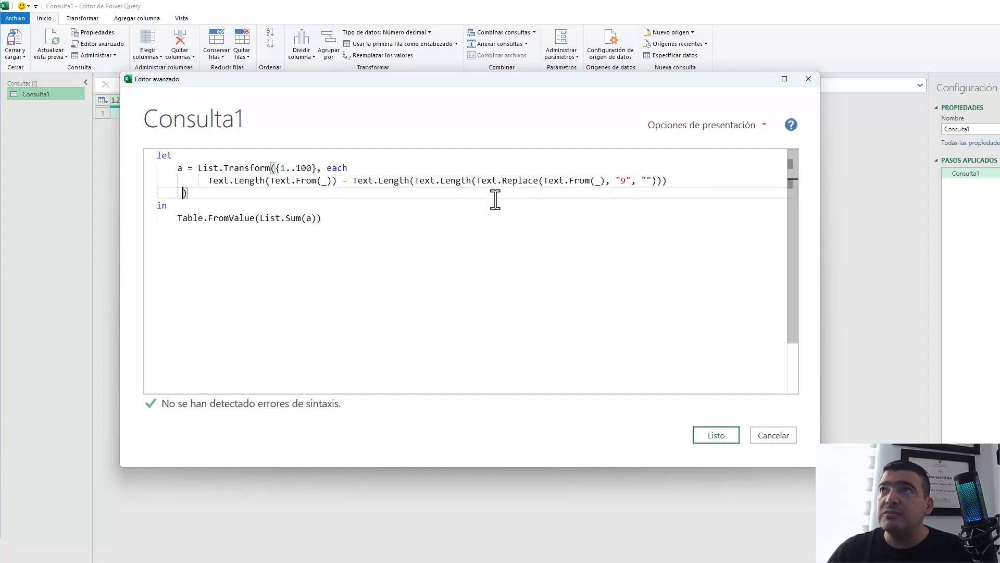
key(Down)
key(Down)
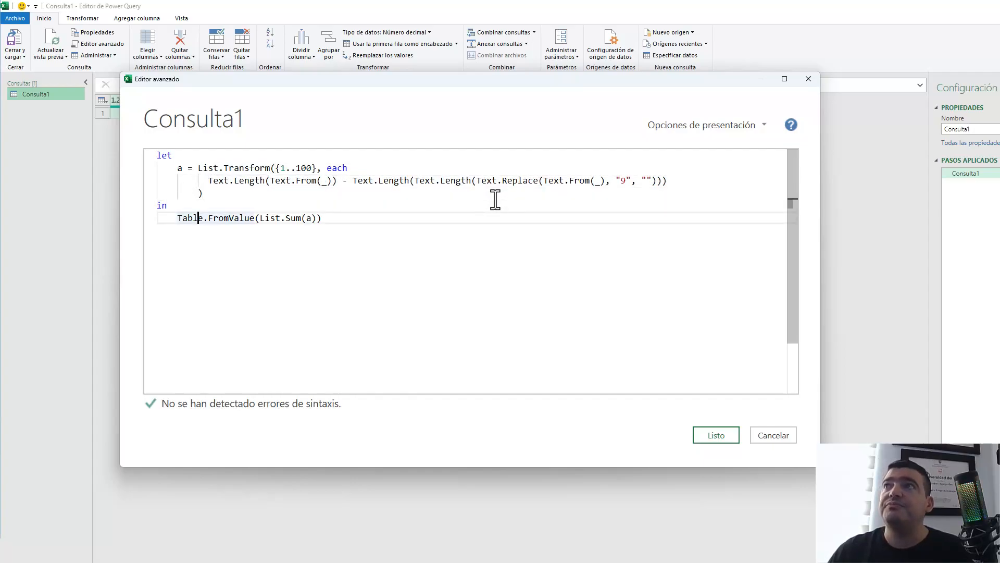
click(700, 437)
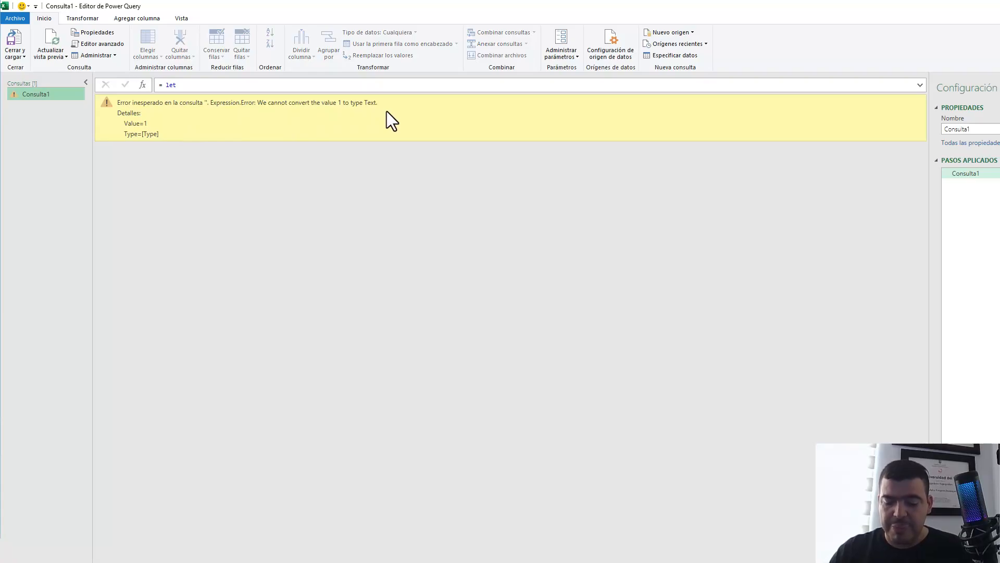
Reopen the query code in the Advanced Editor with larger text, and reposition and widen the window to fit the long line
key(alt)
key(o)
key(q)
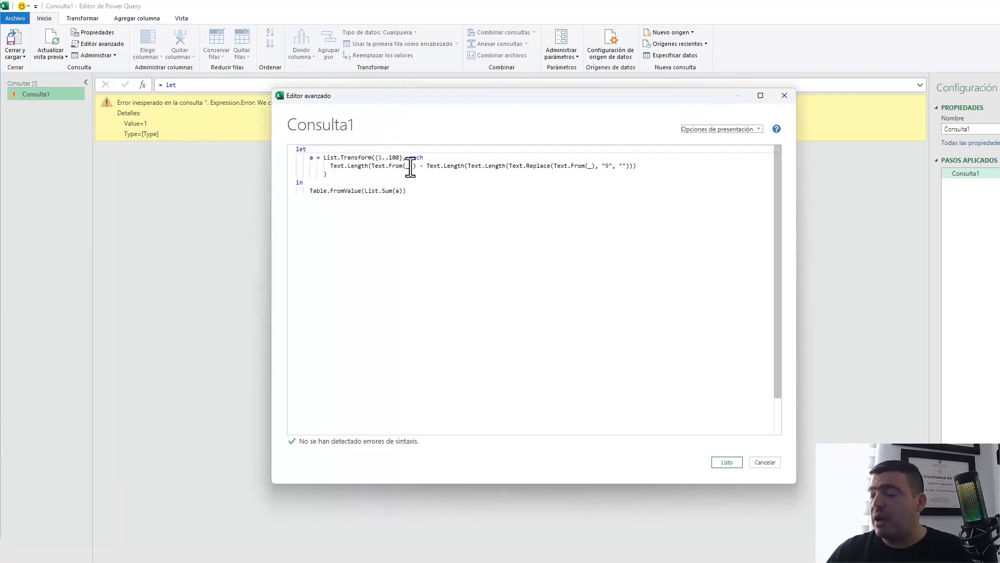
key(ctrl+shift+plus)
key(ctrl+shift+plus)
drag(444, 102, 281, 86)
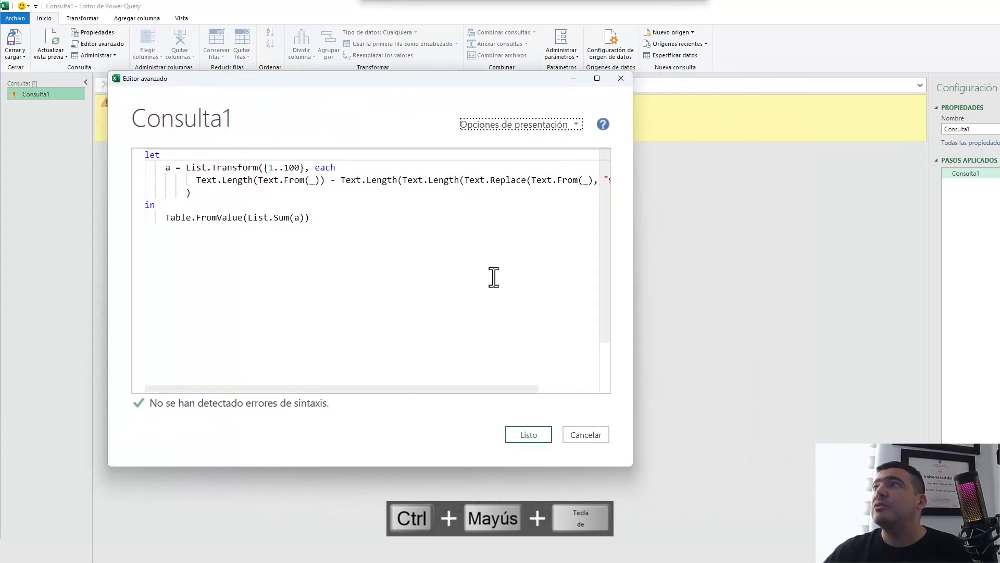
drag(632, 461, 850, 447)
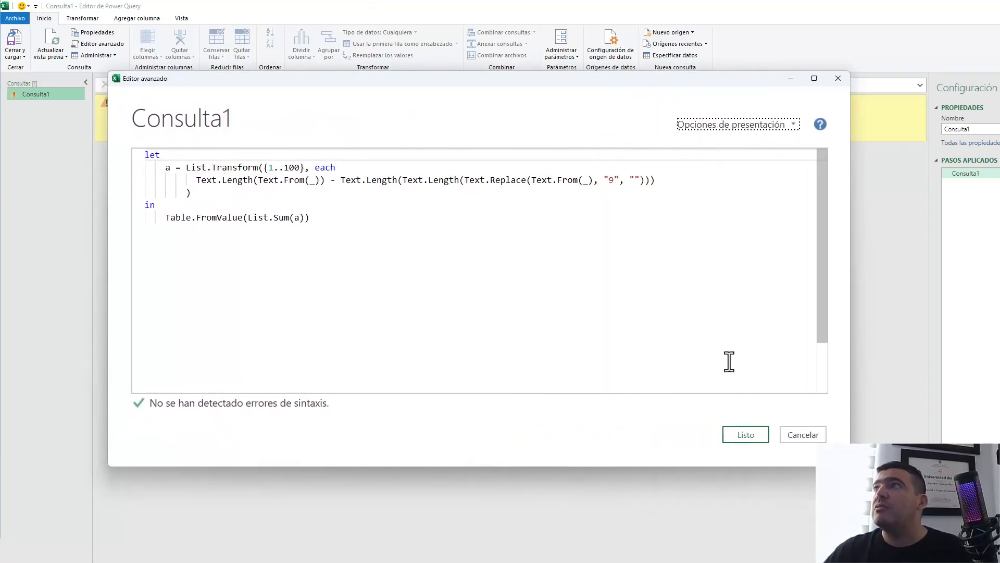
Remove the duplicated Text.Length call around Text.Replace together with its extra closing parenthesis, and apply the code
click(640, 181)
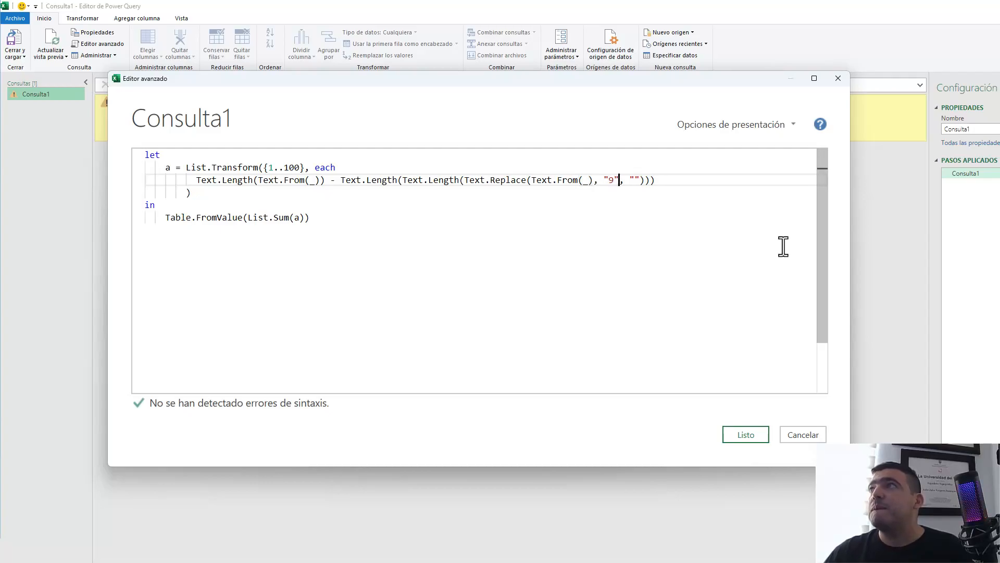
key(Right)
key(Right)
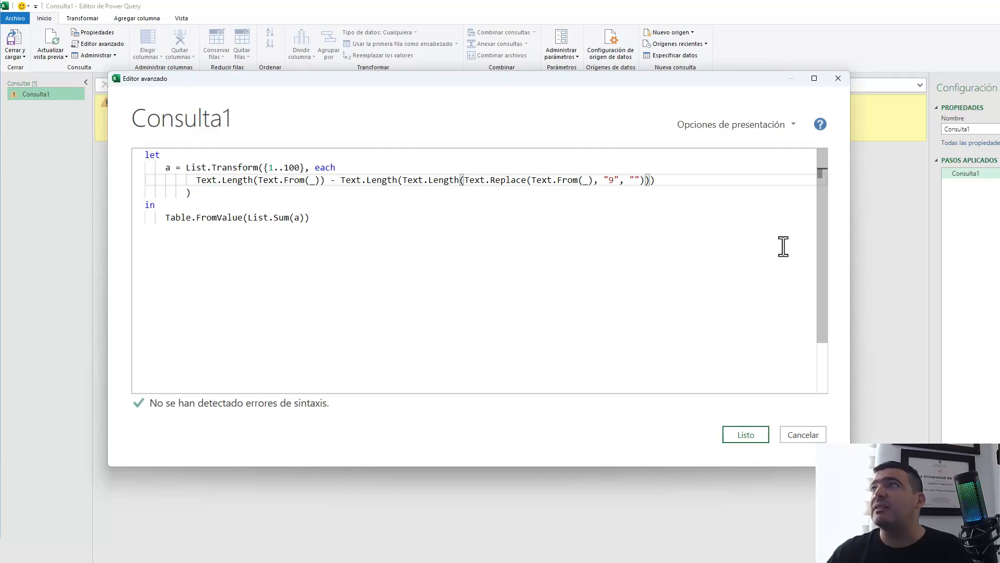
drag(404, 183, 340, 185)
key(Delete)
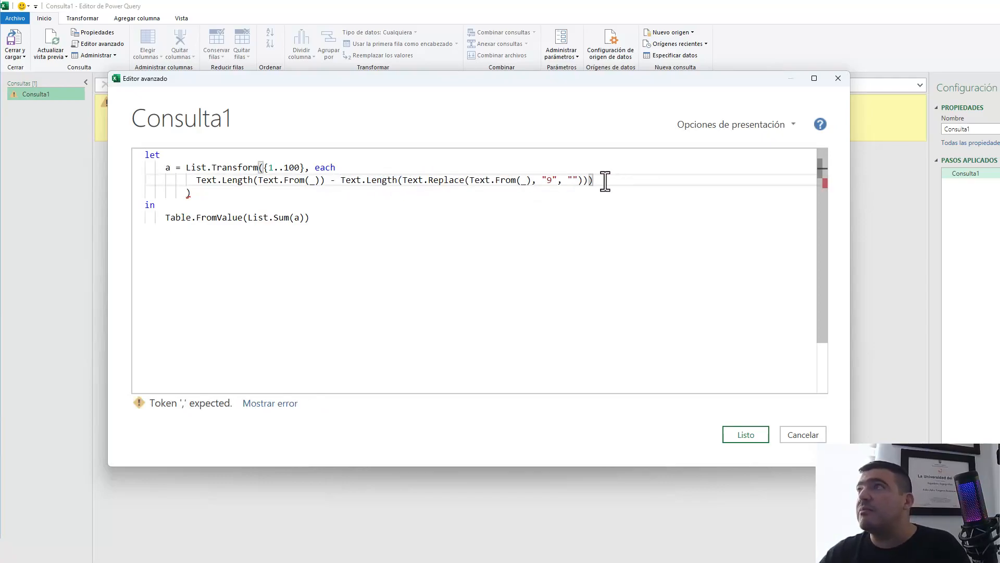
key(BackSpace)
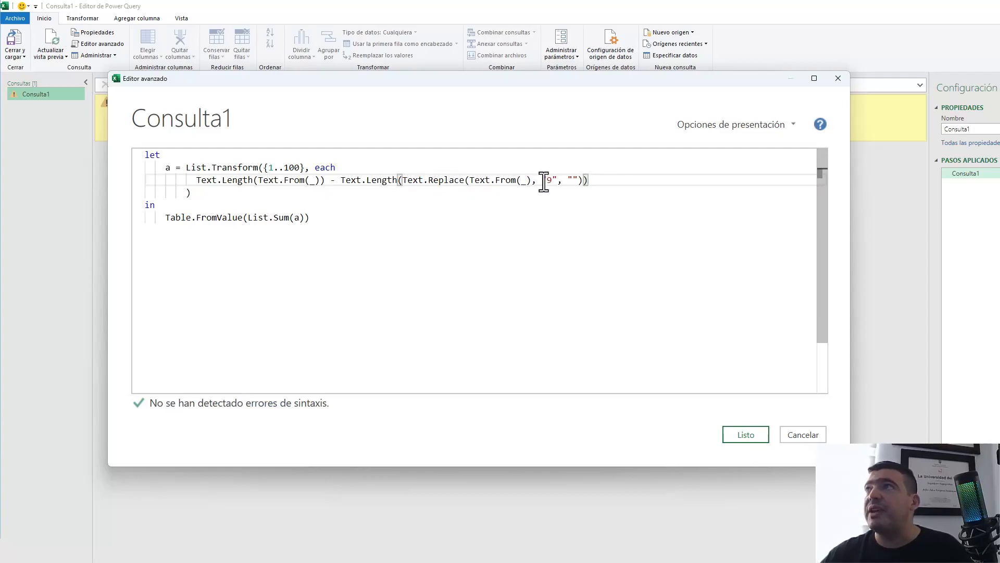
click(756, 437)
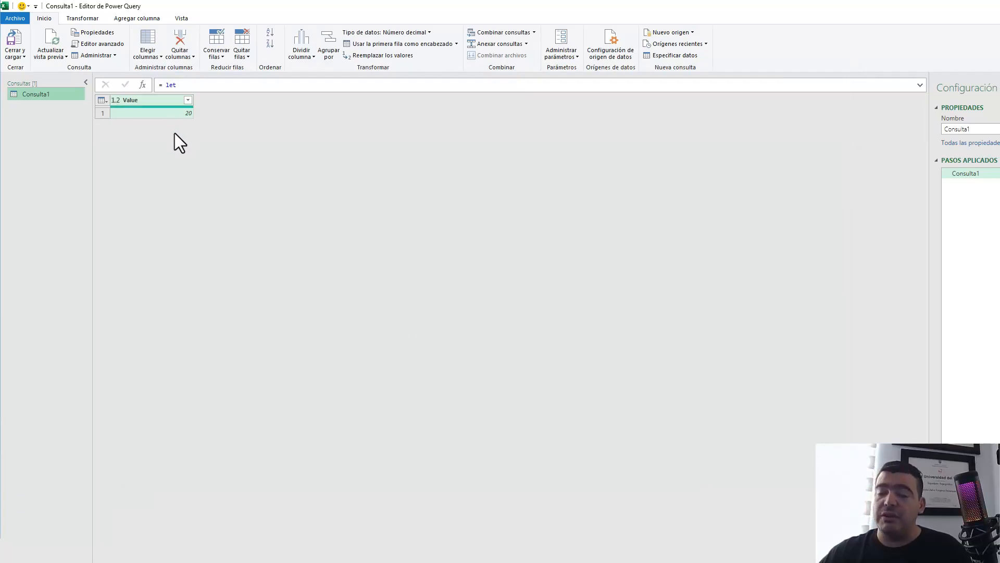
Reopen the code of Consulta1 with larger text and examine the Text.Length subtraction, the Text.Replace arguments and the final expression
key(ctrl+shift+plus)
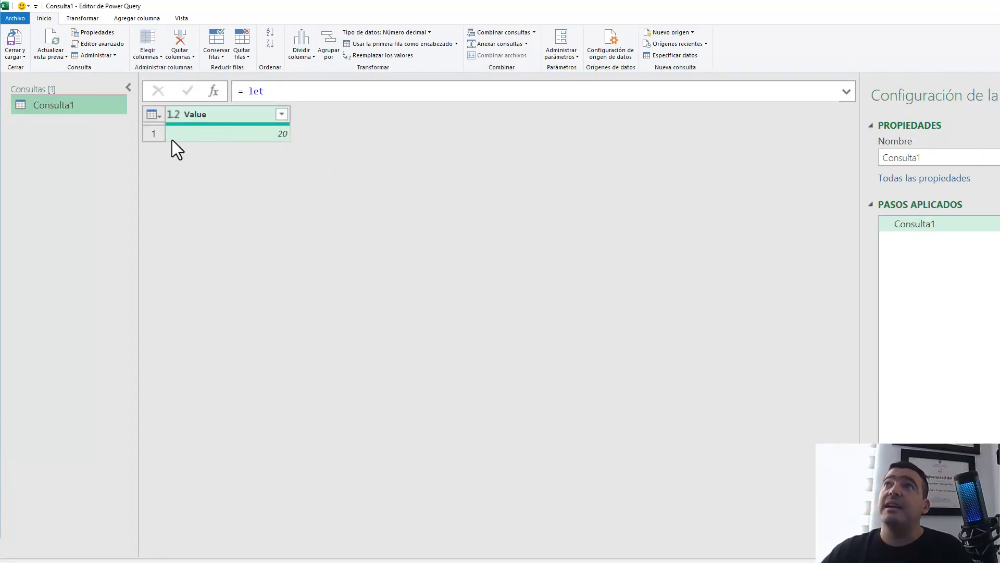
double_click(81, 106)
click(581, 174)
key(ctrl+shift+plus)
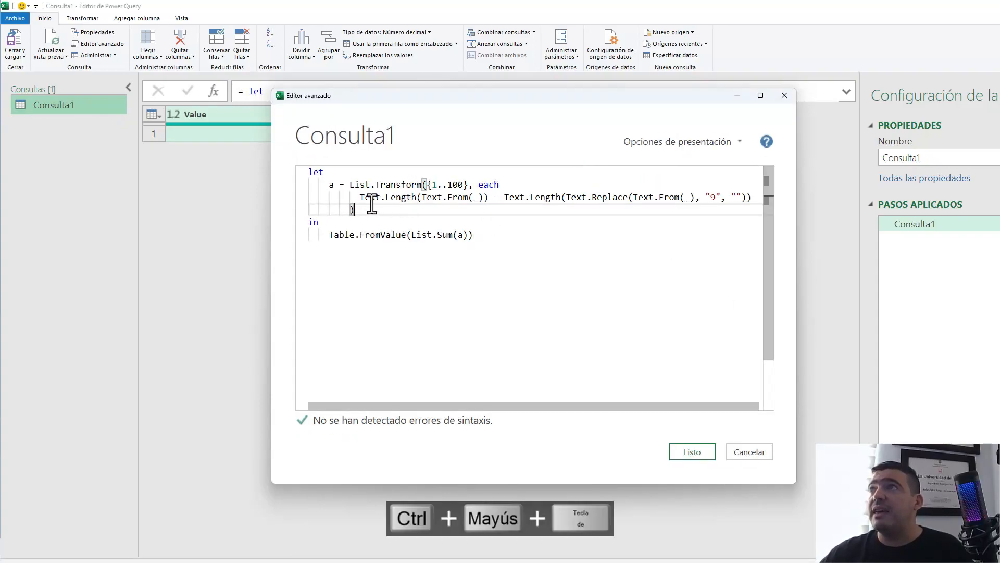
drag(359, 198, 420, 199)
mouse_move(483, 199)
mouse_down()
mouse_move(427, 200)
mouse_move(469, 185)
mouse_move(485, 198)
mouse_up()
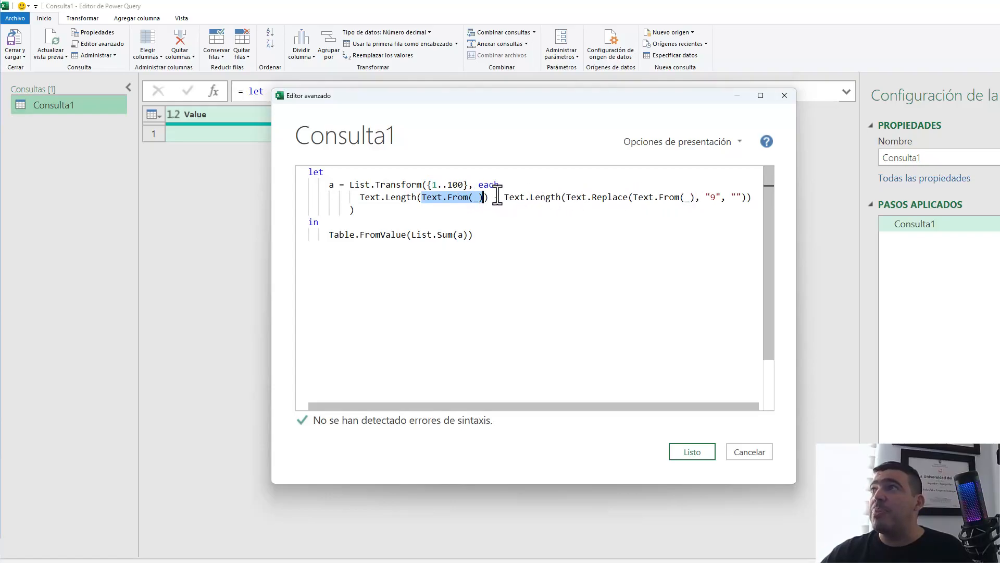
drag(502, 199, 567, 200)
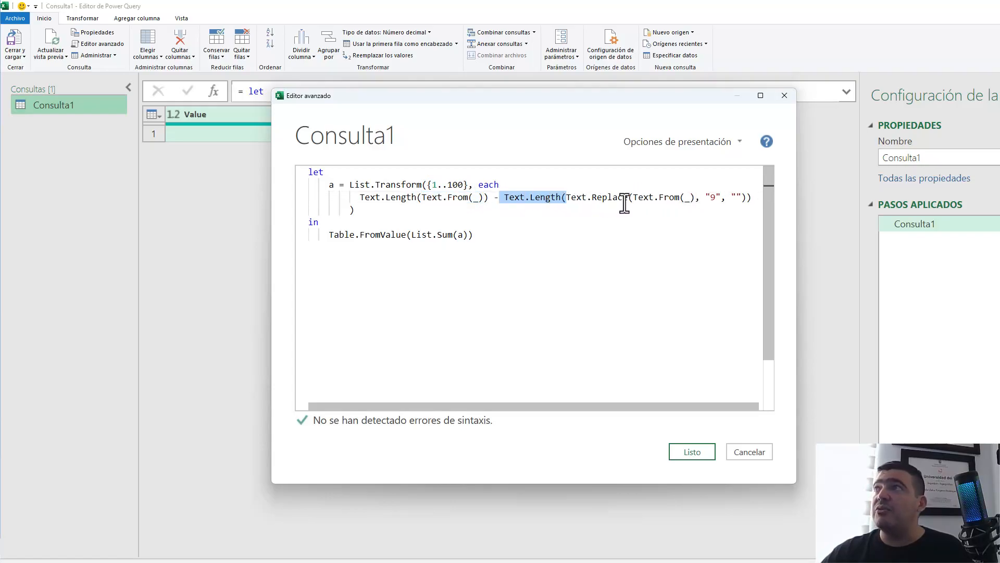
click(624, 198)
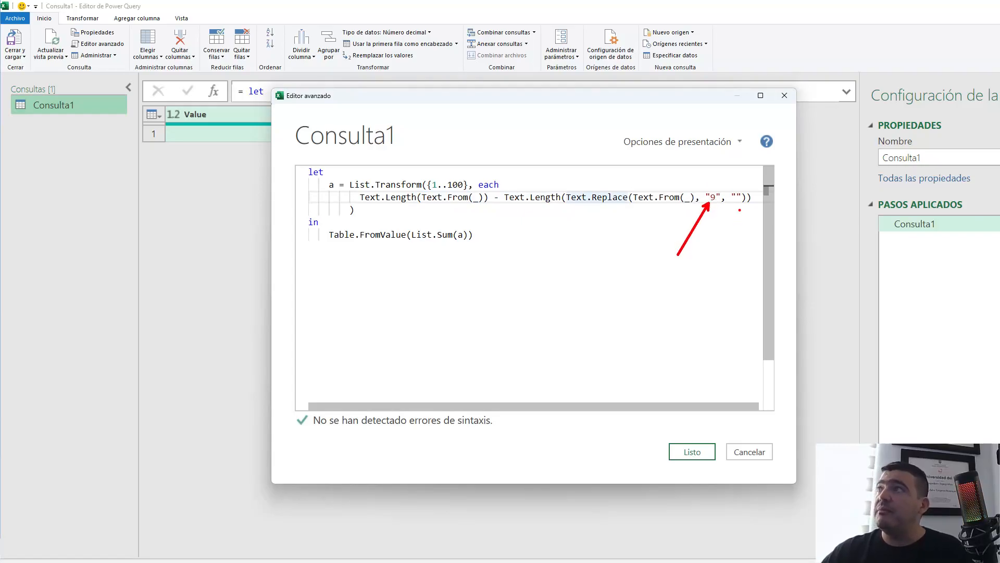
click(487, 235)
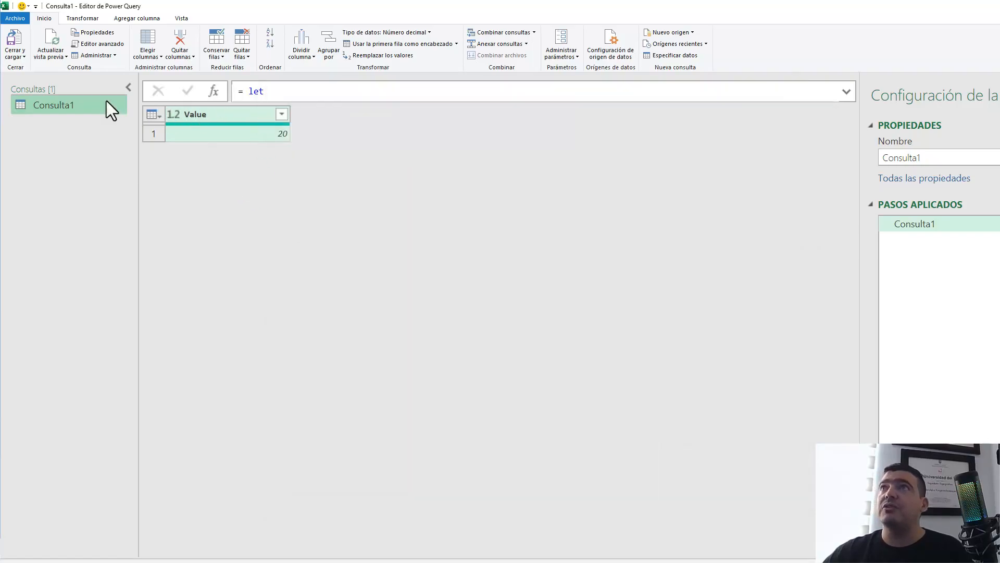
Close and load the query into the worksheet, select its result cell, and reopen the Power Query Editor with larger text
click(10, 33)
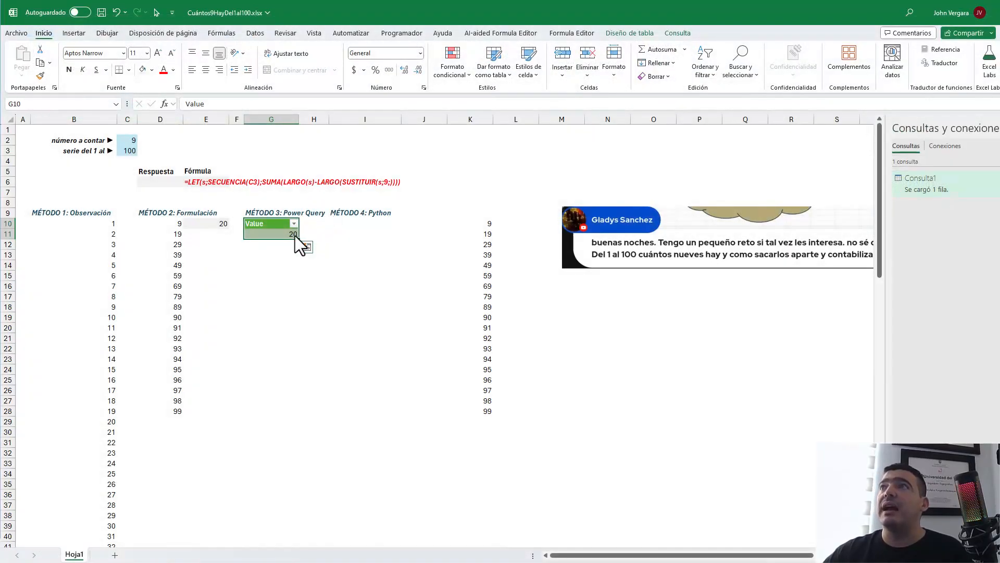
click(256, 236)
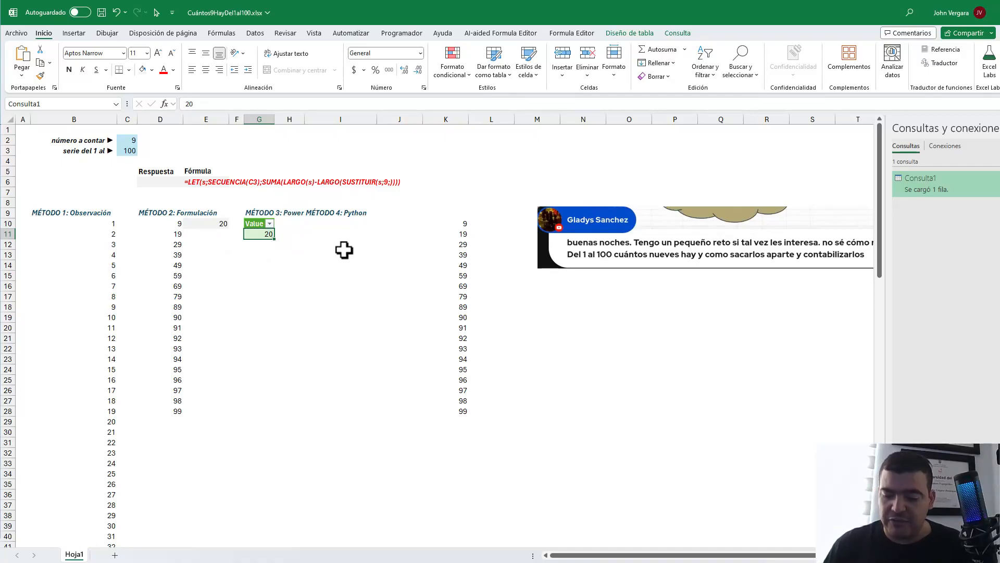
key(alt+F12)
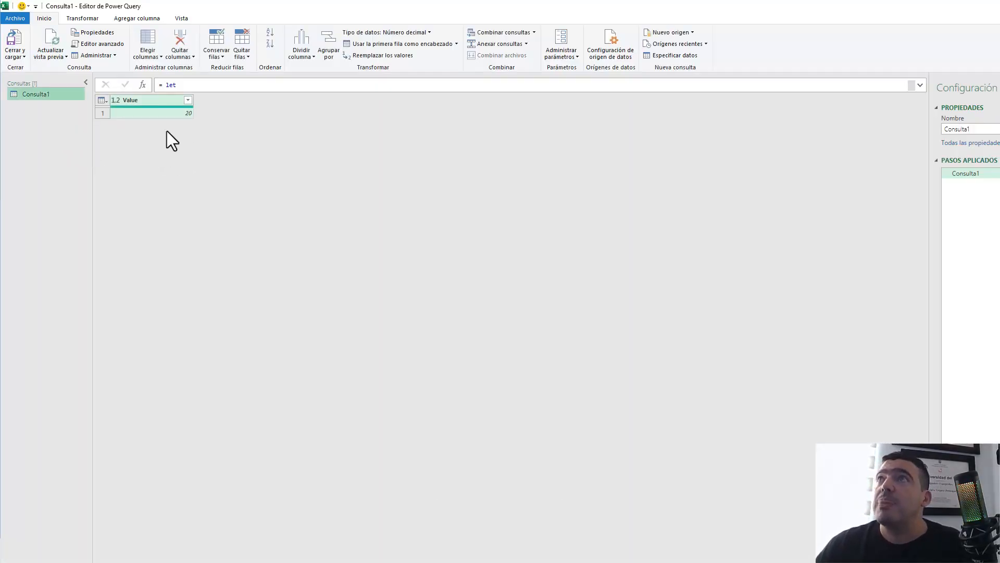
key(ctrl+shift+plus)
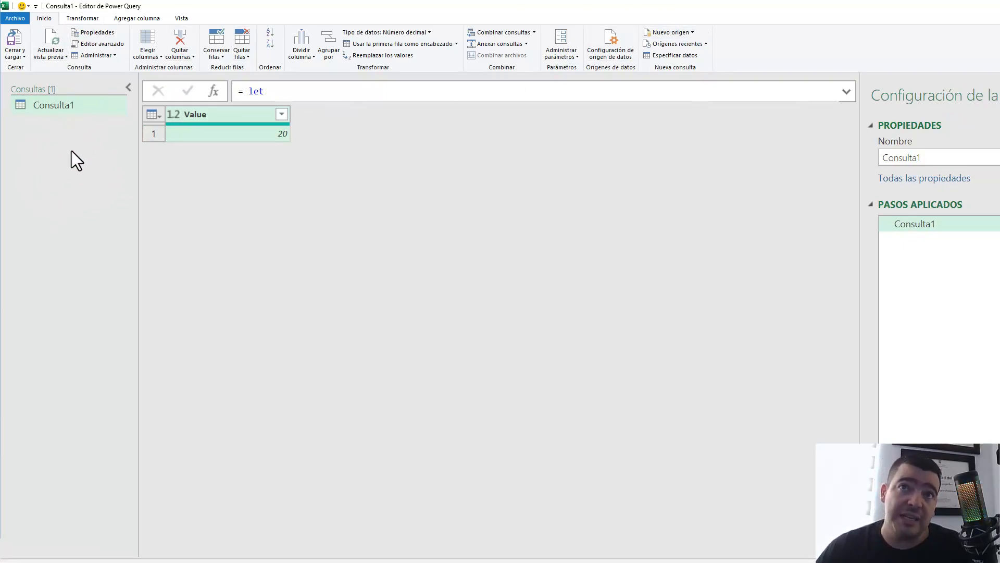
Create a second, blank query and open its code in the Advanced Editor with larger text
right_click(54, 112)
mouse_move(104, 132)
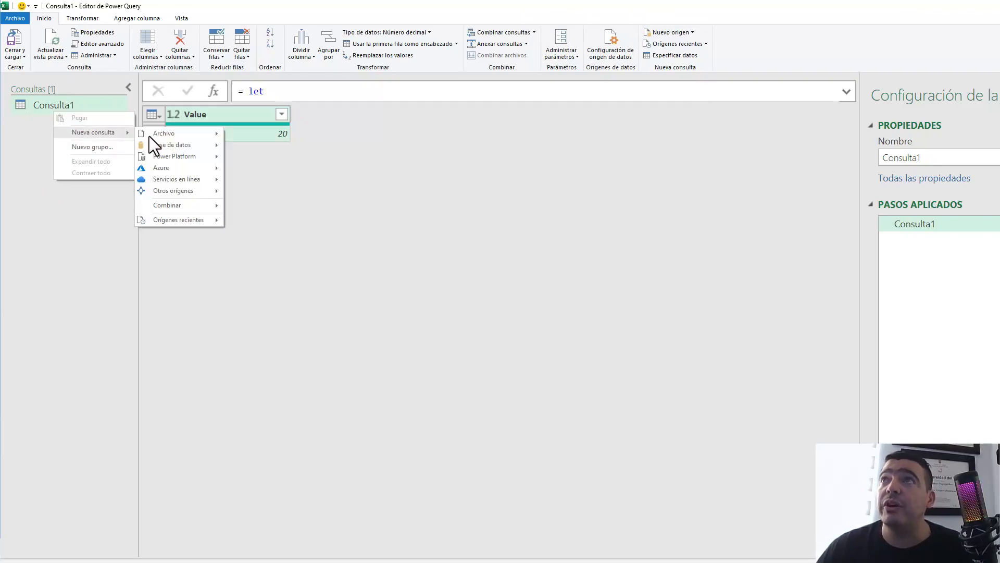
mouse_move(208, 192)
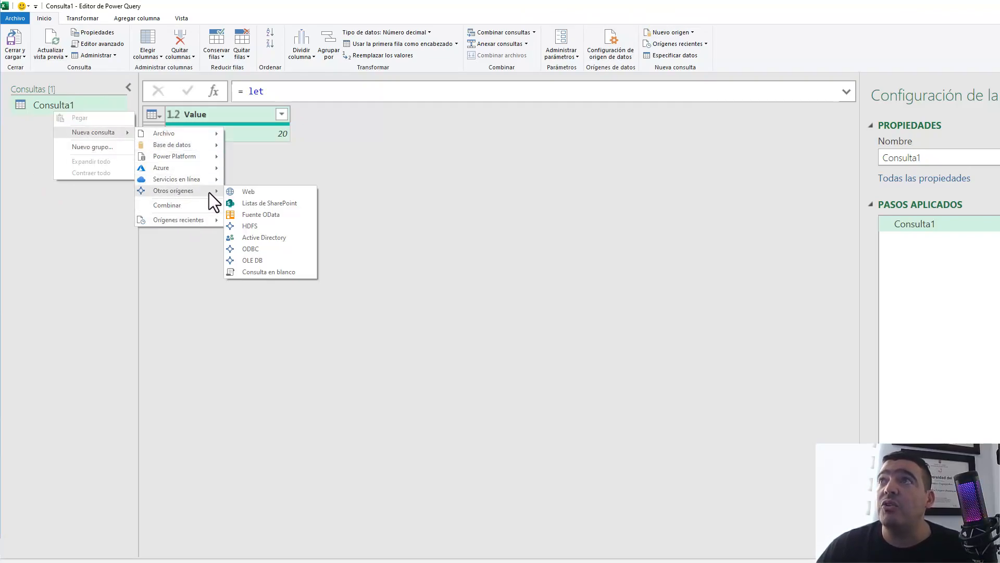
click(273, 271)
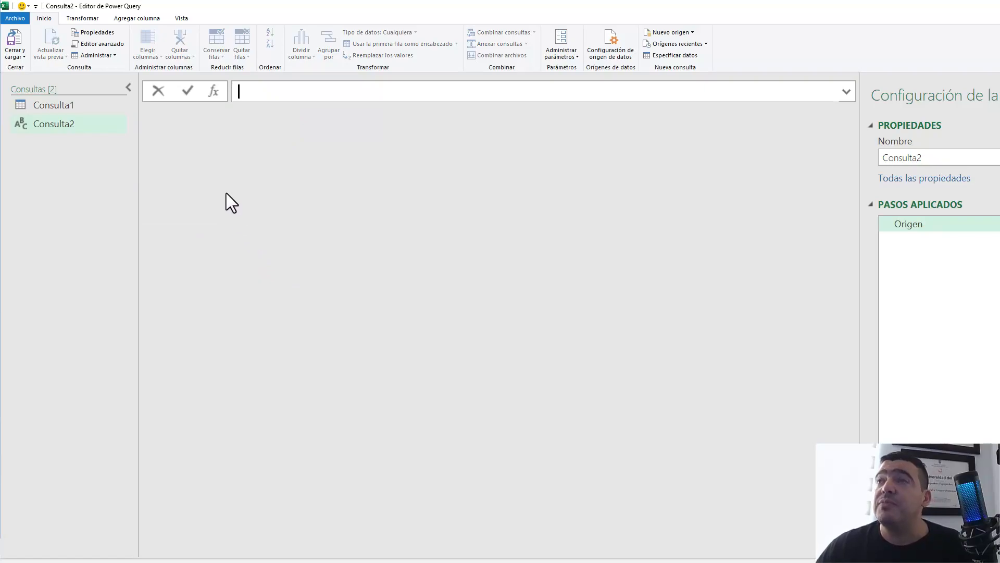
key(alt+h)
key(q)
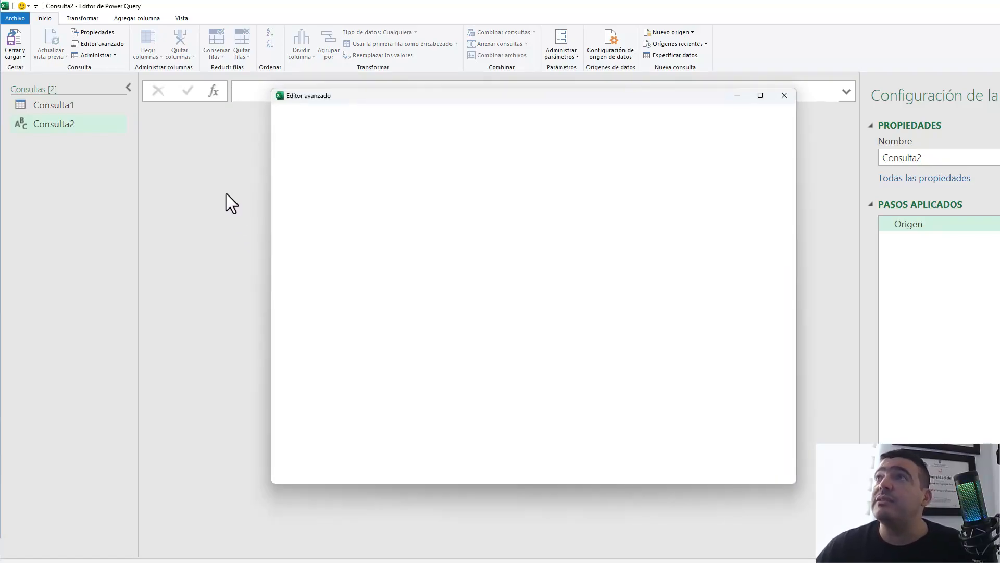
key(ctrl+shift+plus)
key(ctrl+shift+plus)
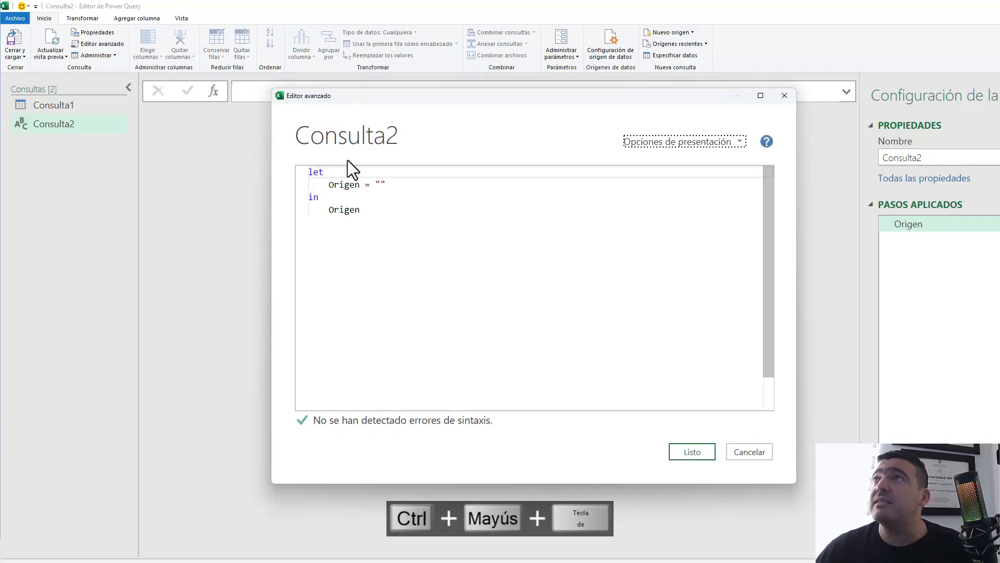
Replace the Origen definition with a step a holding the list {1..100}
drag(361, 210, 330, 185)
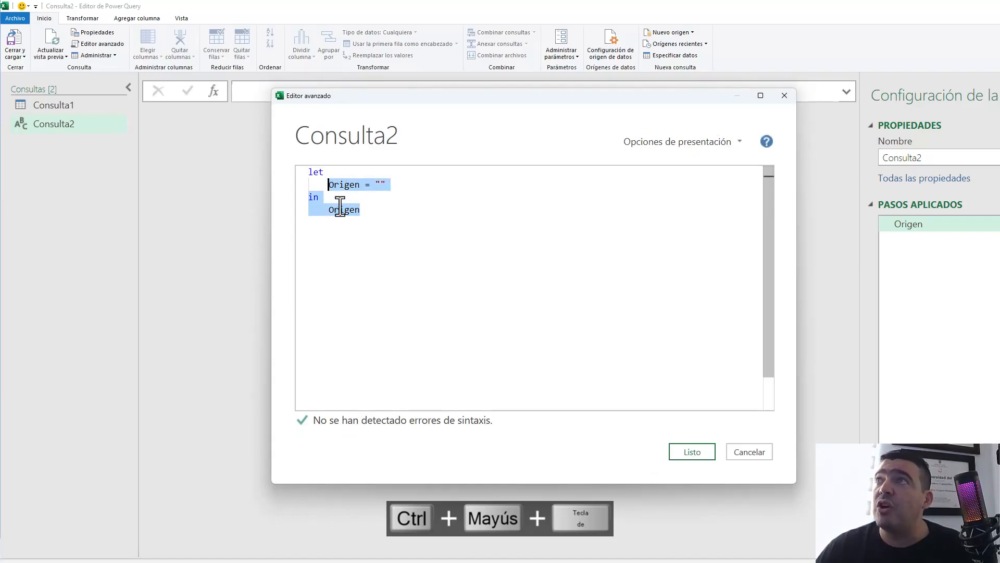
click(329, 187)
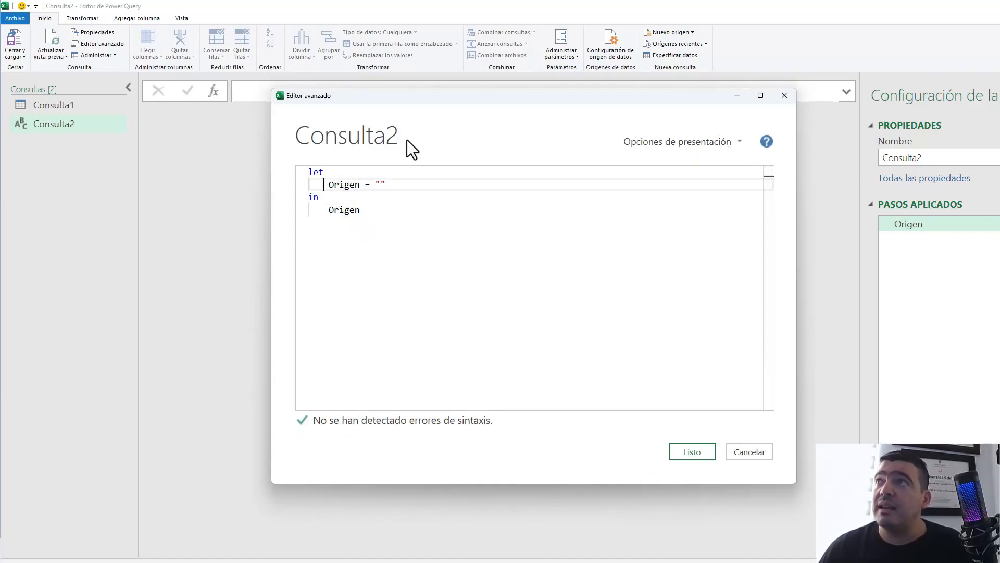
key(shift+End)
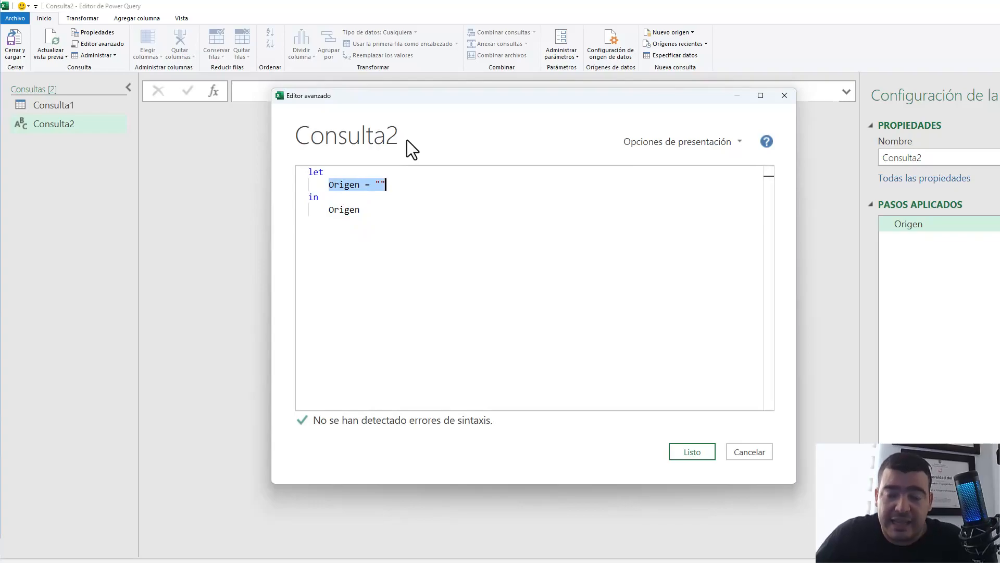
text(a = )
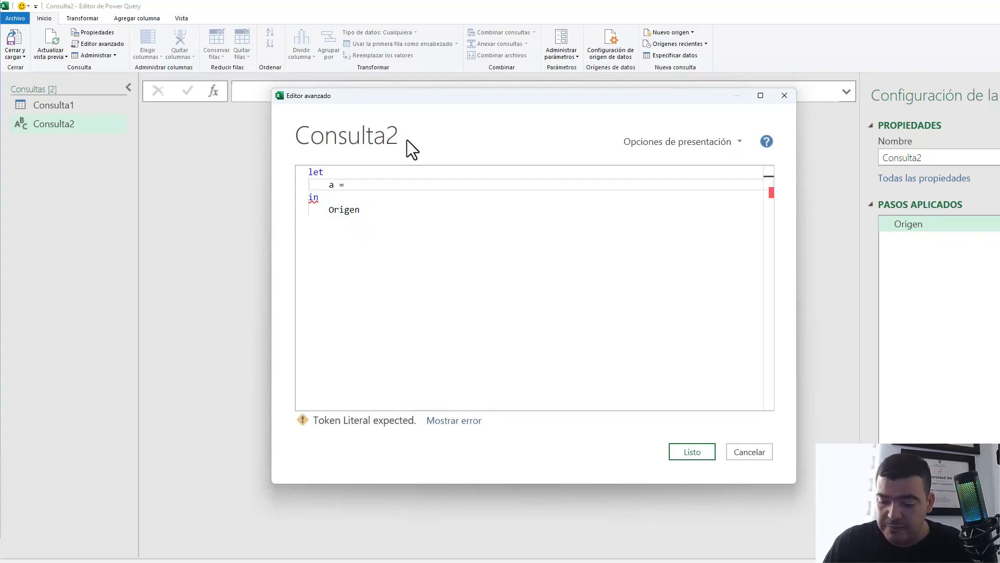
text({1..10)
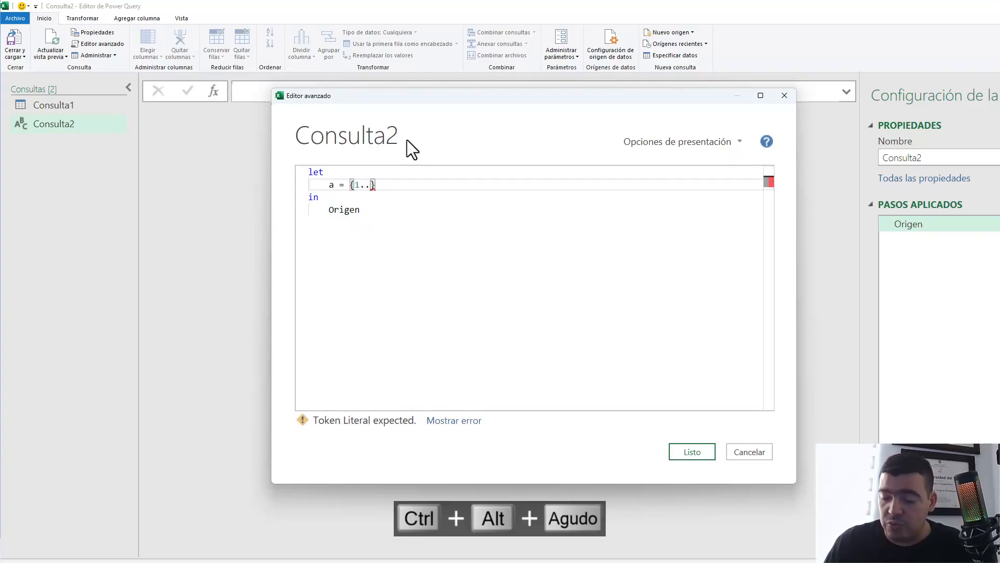
text(0)
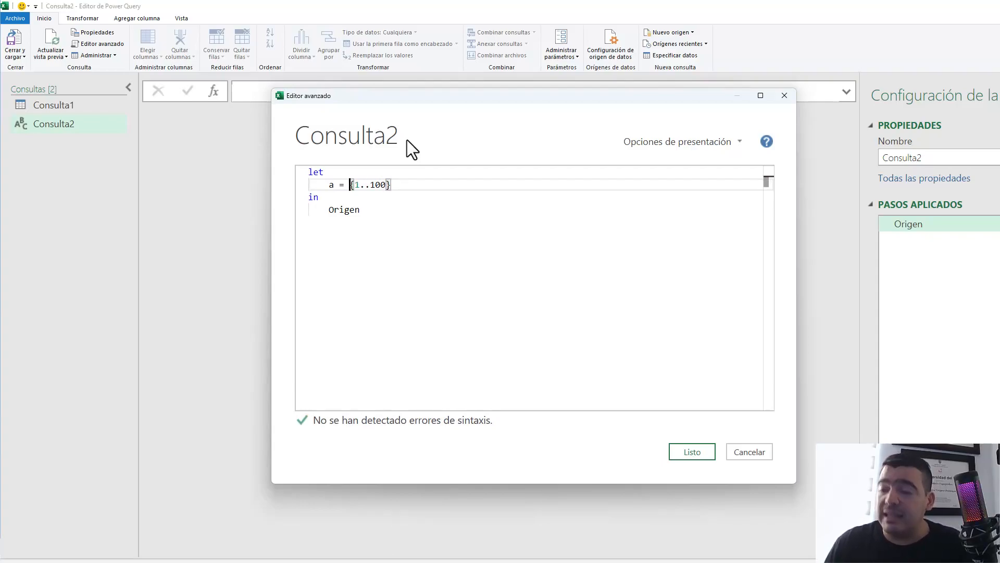
Wrap the {1..100} list of step a in List.Transform and add each as the start of its second argument
key(Left)
text(li)
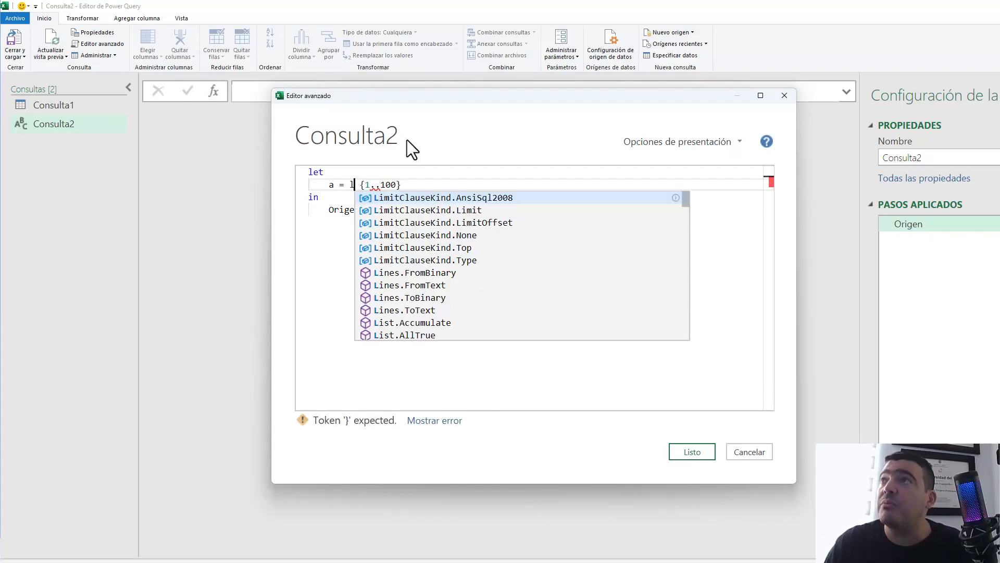
key(BackSpace)
text(fr)
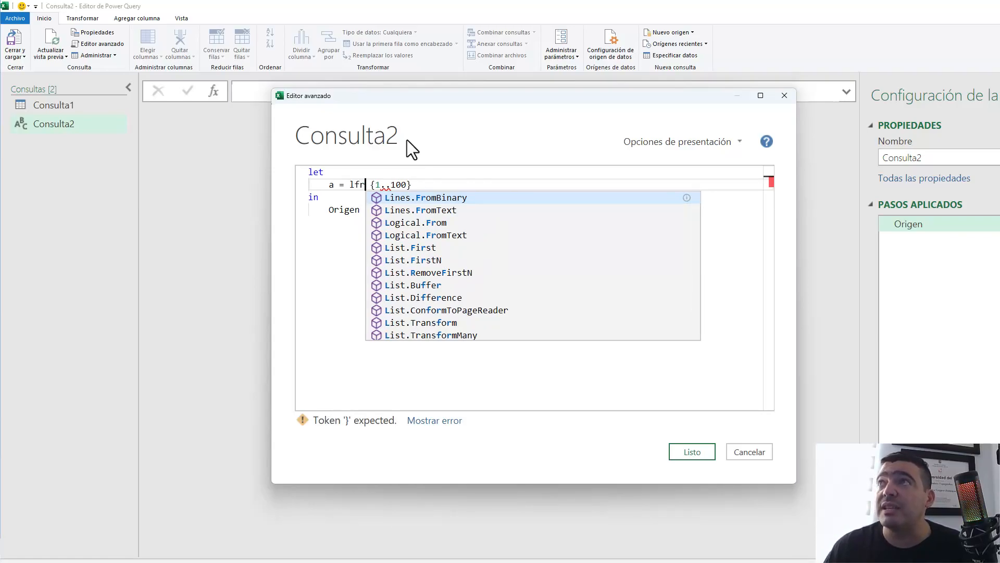
key(BackSpace)
key(BackSpace)
text(tr)
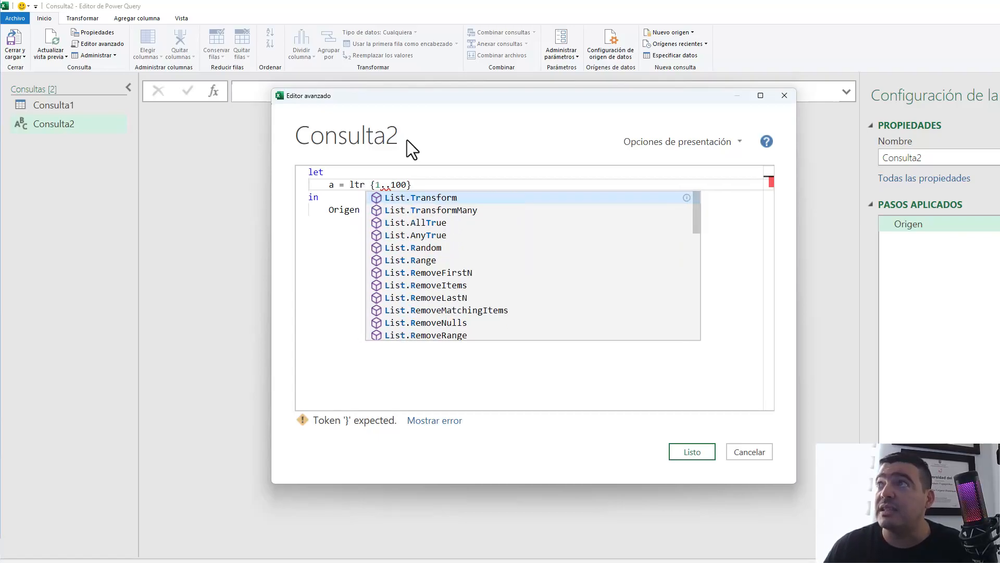
key(Tab)
key(Delete)
text(()
key(End)
text(, each )
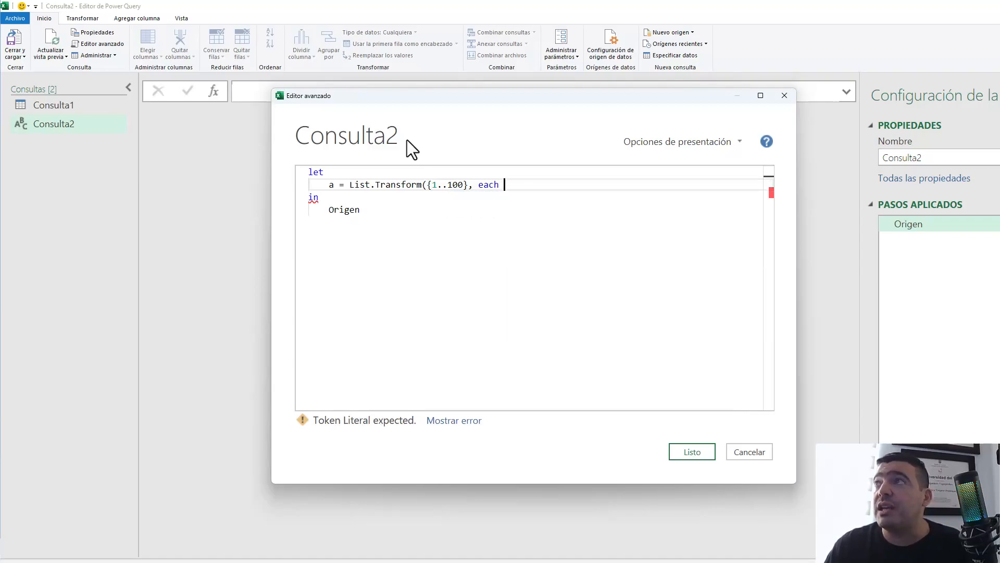
Complete the transformation with Text.From(_), return a instead of Origen, and apply the code
text(tfr)
key(Tab)
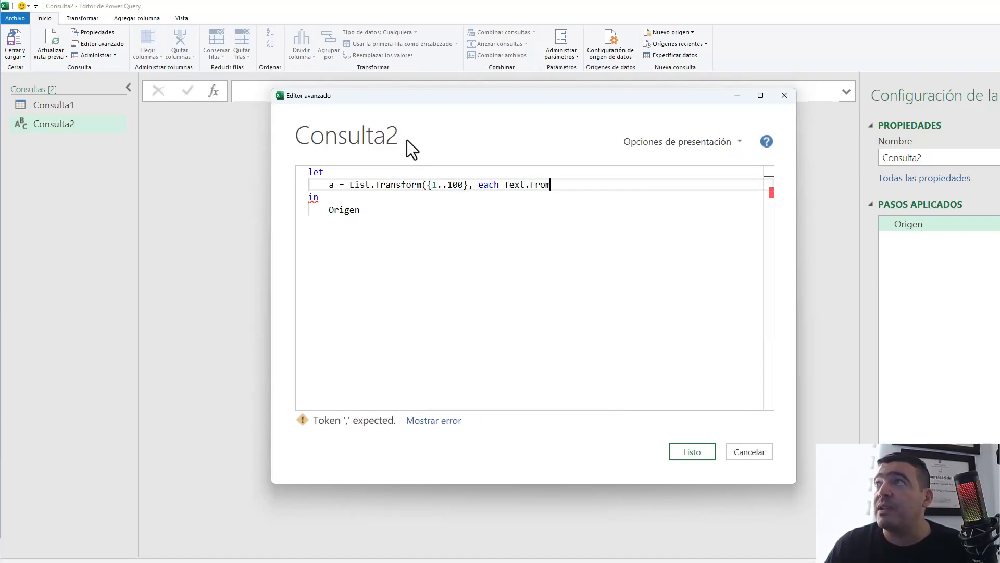
text((_)
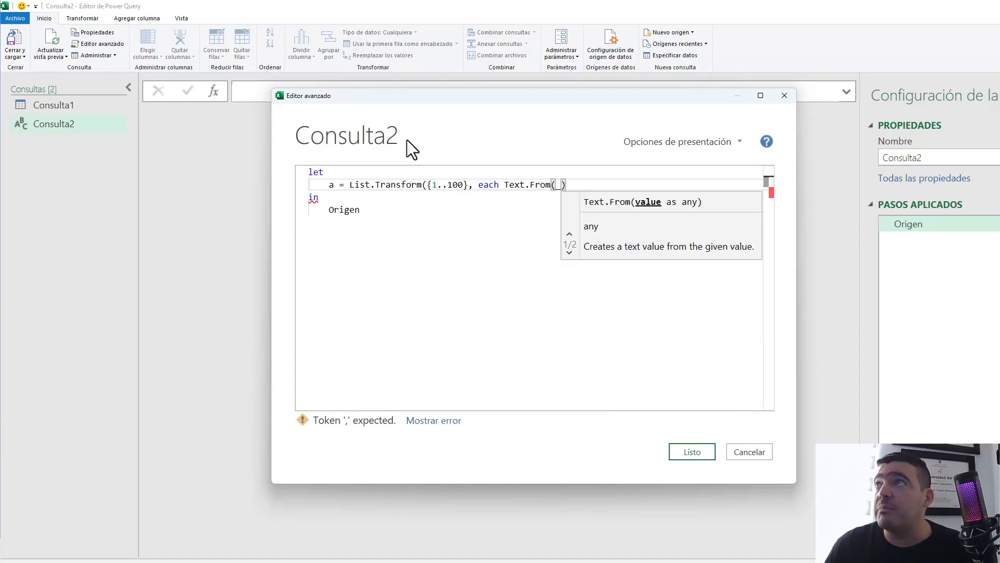
text()))
drag(362, 210, 328, 210)
text(a)
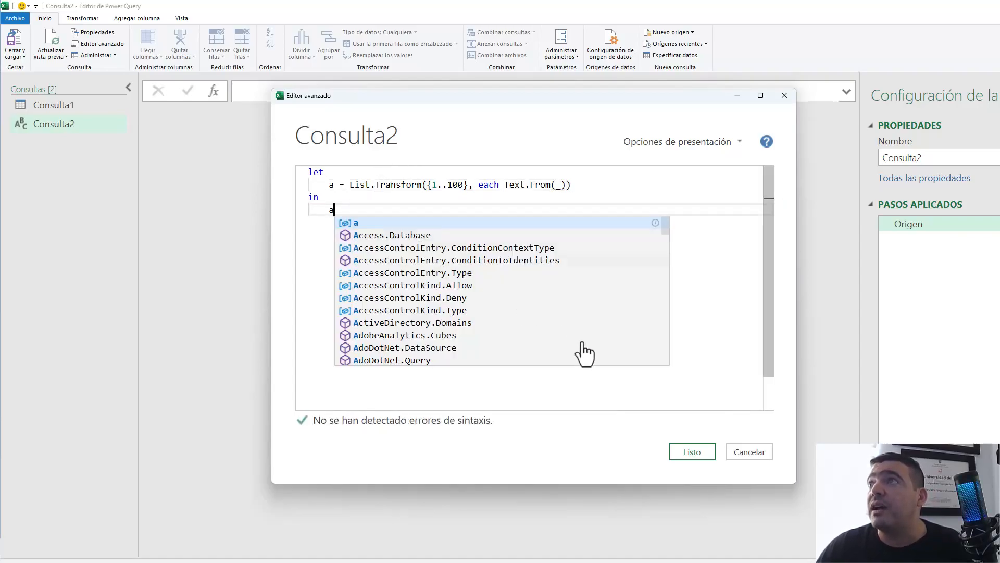
click(692, 451)
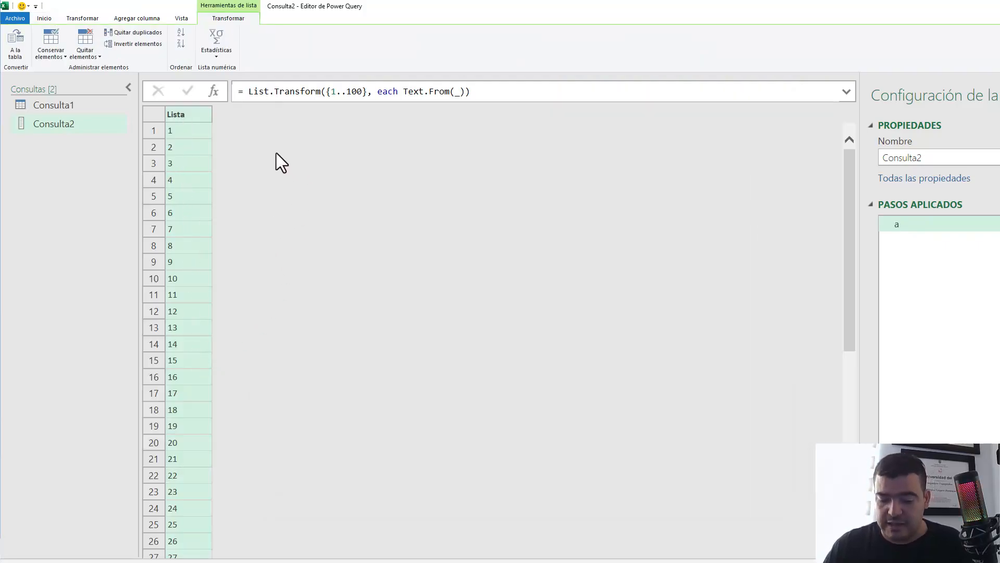
Reopen the query code in the Advanced Editor with larger text and start a new step b below step a
key(alt+o)
key(q)
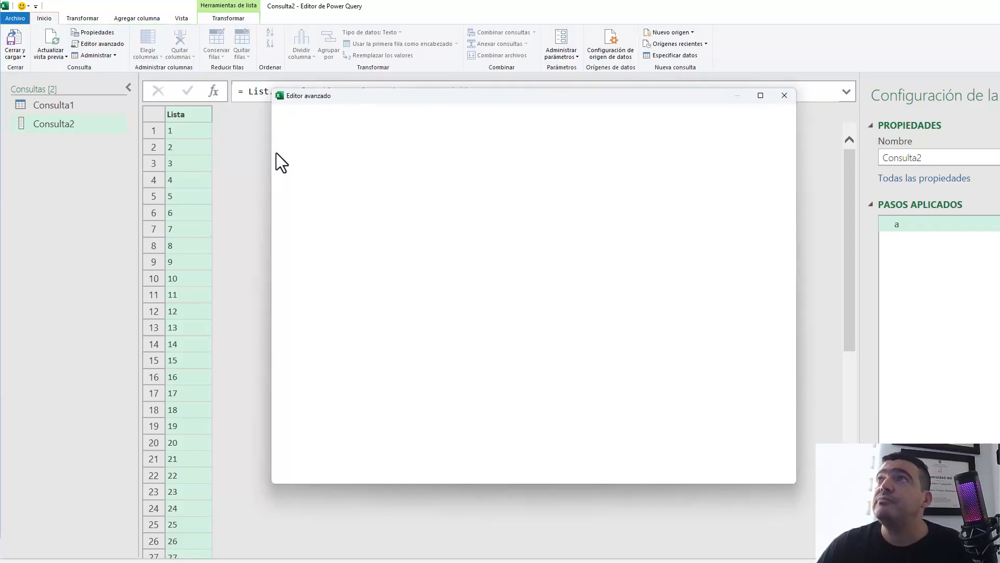
key(ctrl+shift+plus)
click(590, 181)
text(, each Text.From(_)))
key(Return)
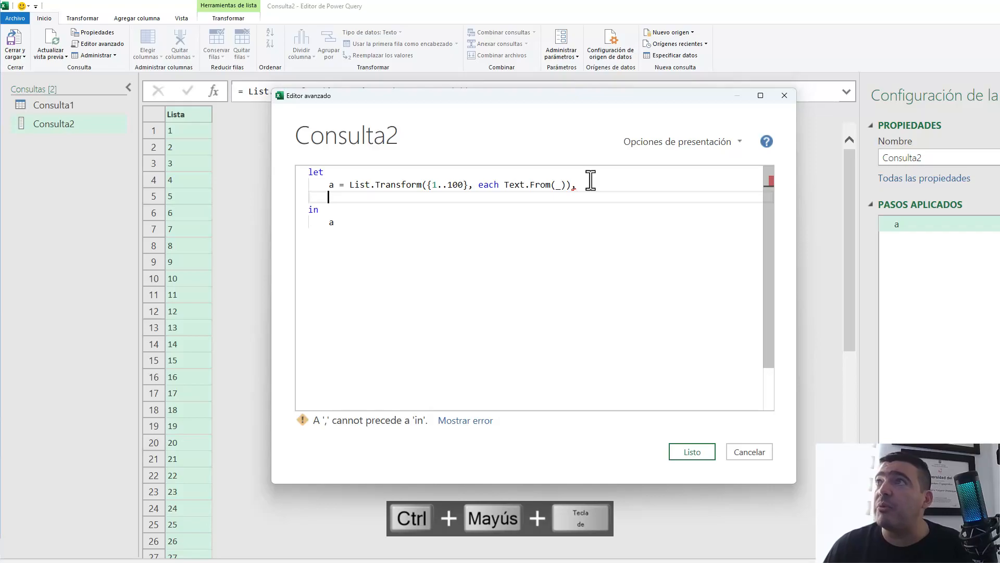
text(b =)
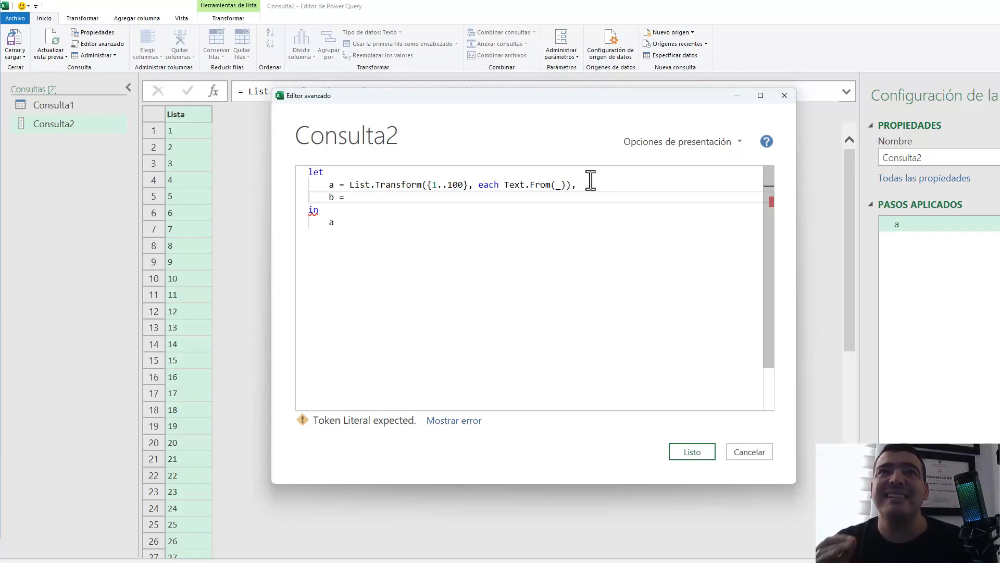
Define step b as a List.Select over a, with each beginning its selection argument
text(List.Select)
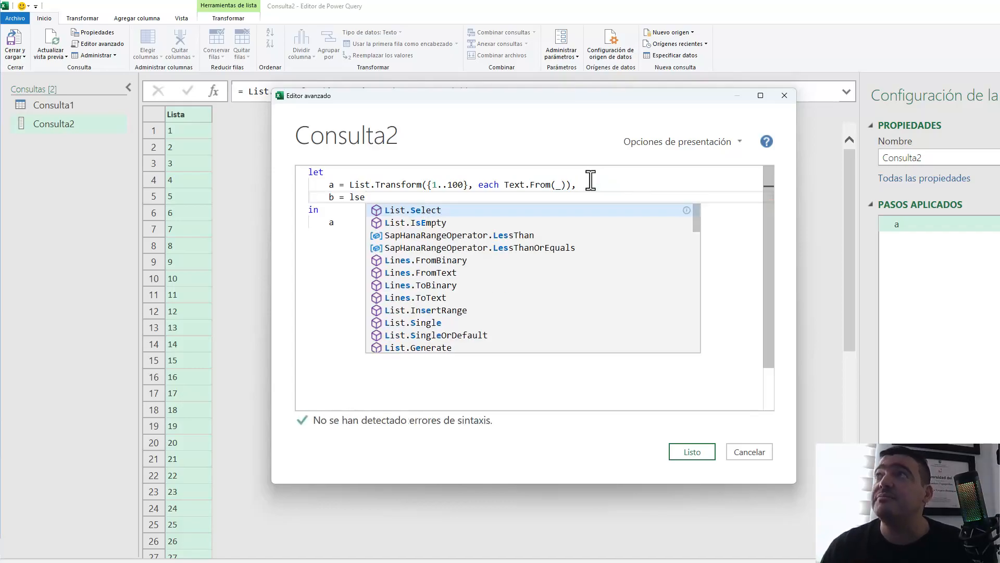
text(()
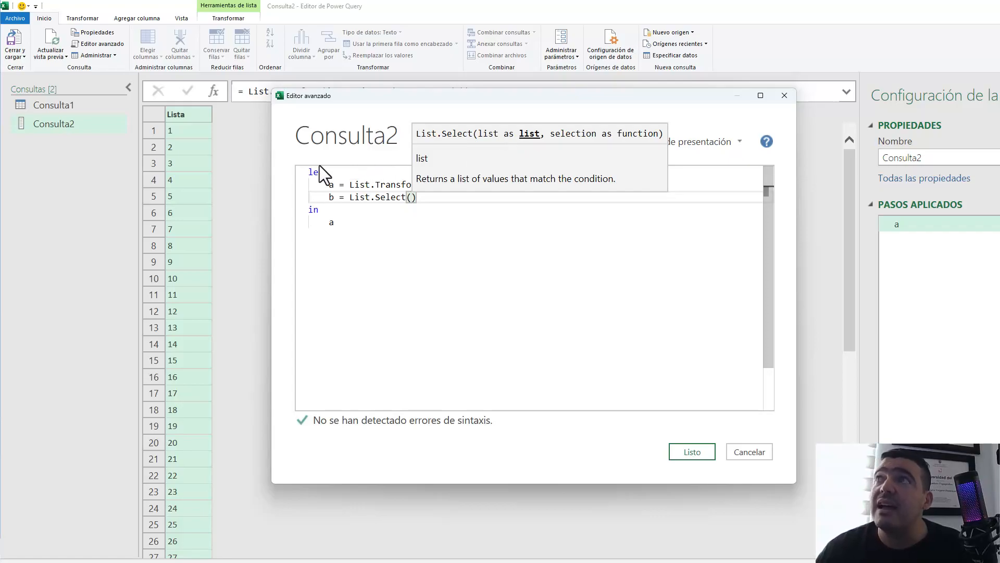
text(a)
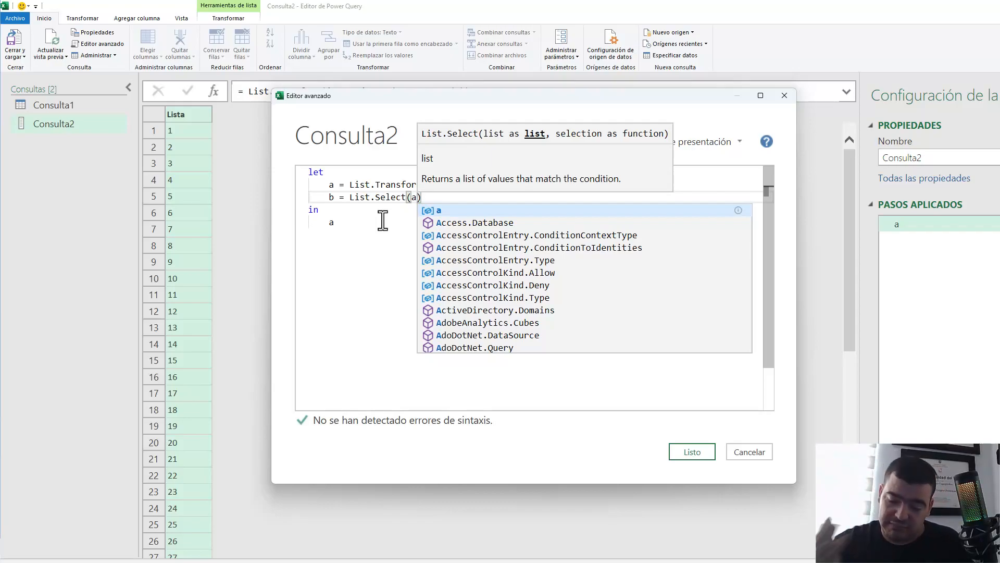
text(, )
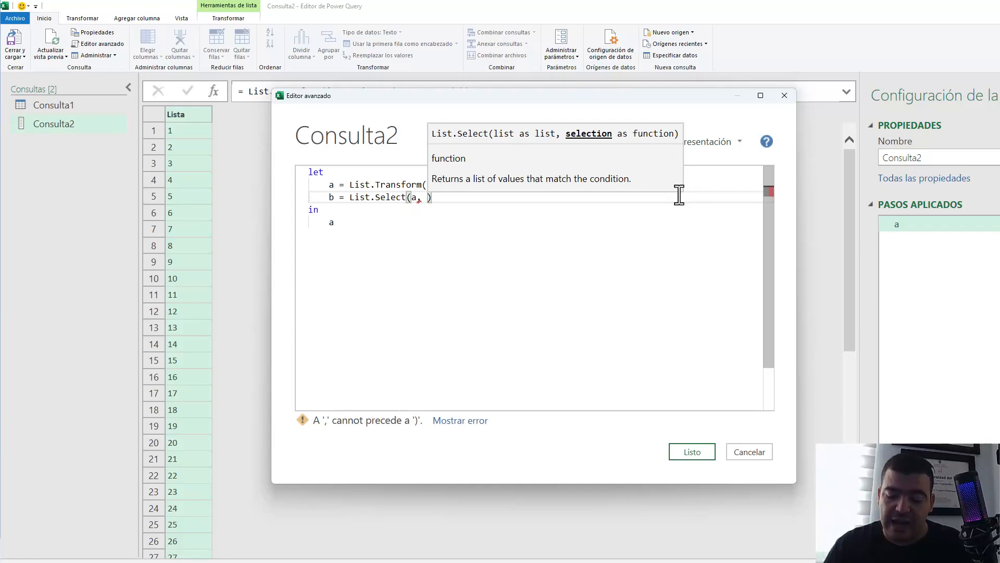
text(each)
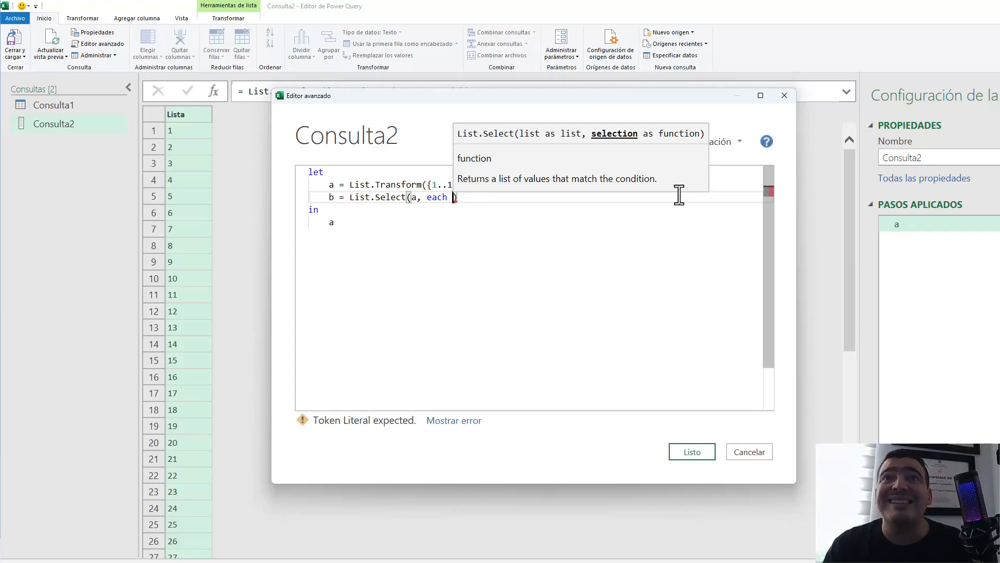
Complete the List.Select condition with Text.Contains(_, "9")
text(tcon)
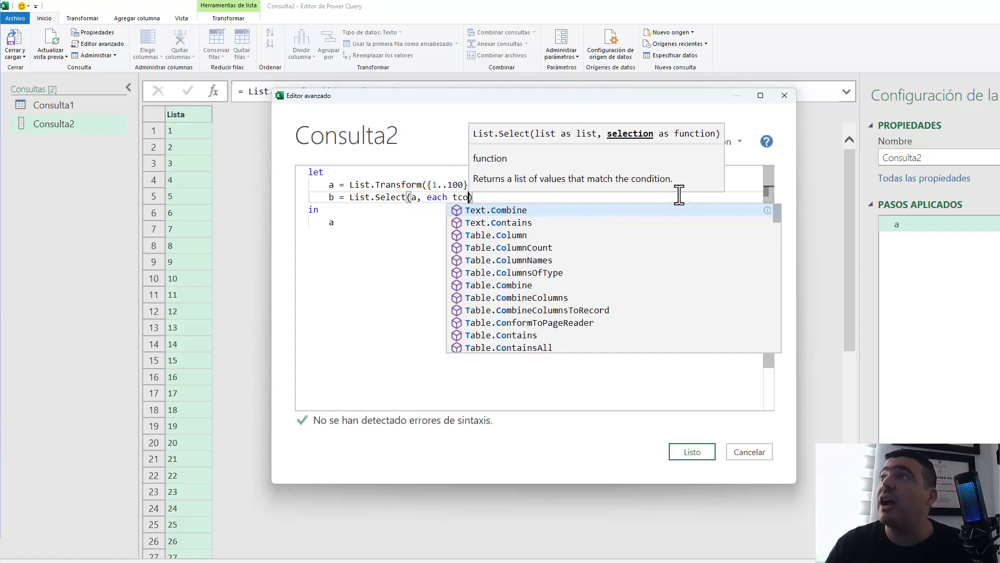
key(Tab)
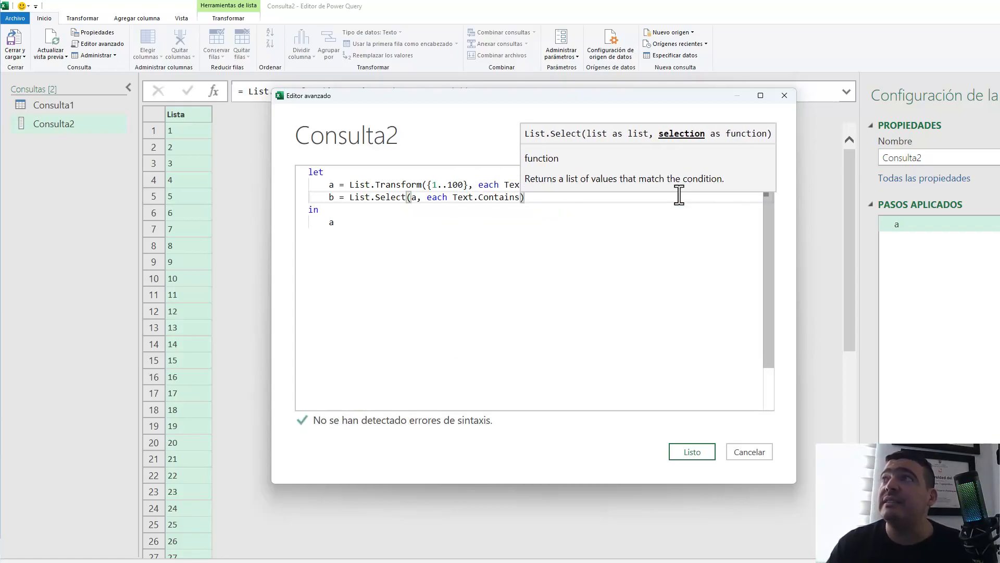
text(()
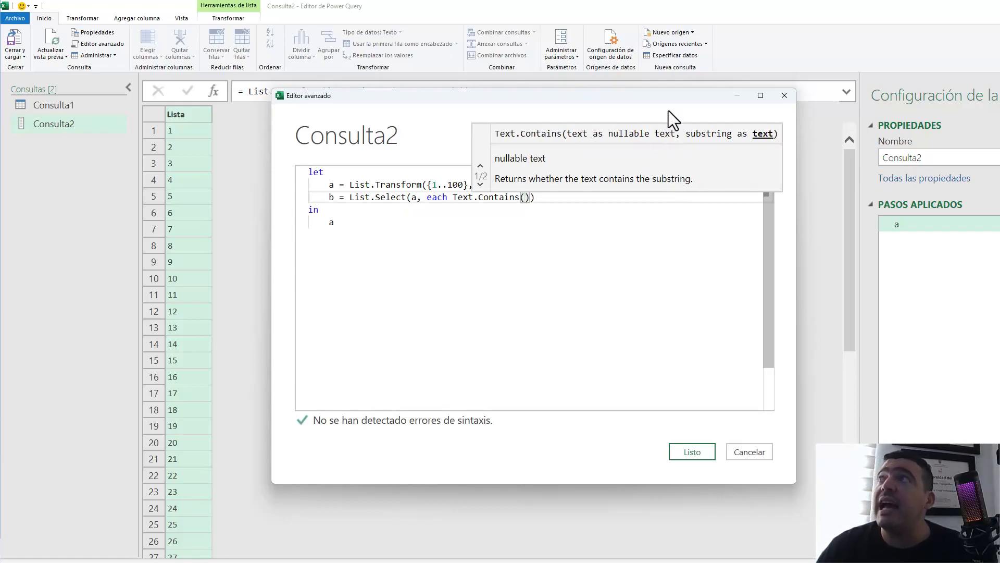
text(_)
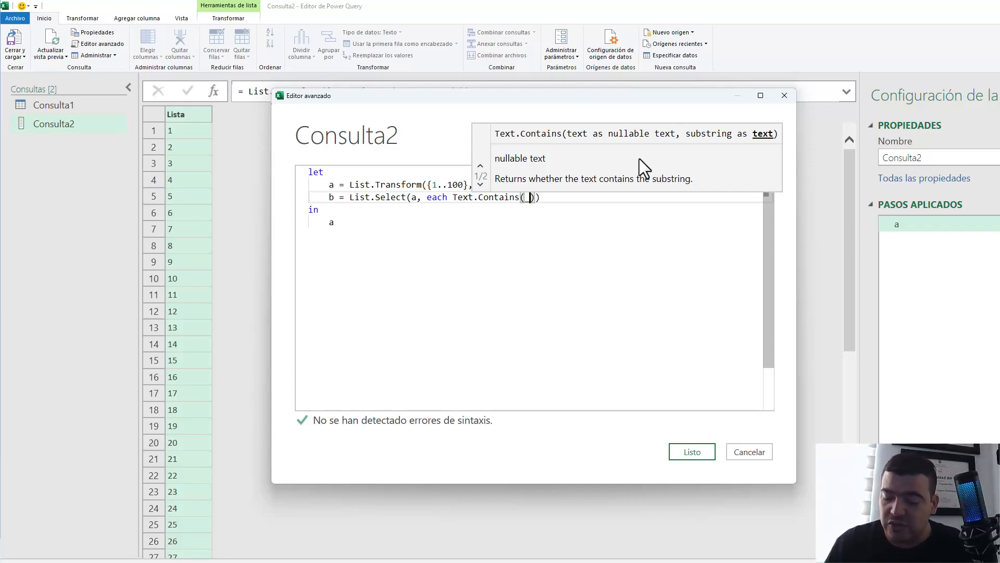
text(, )
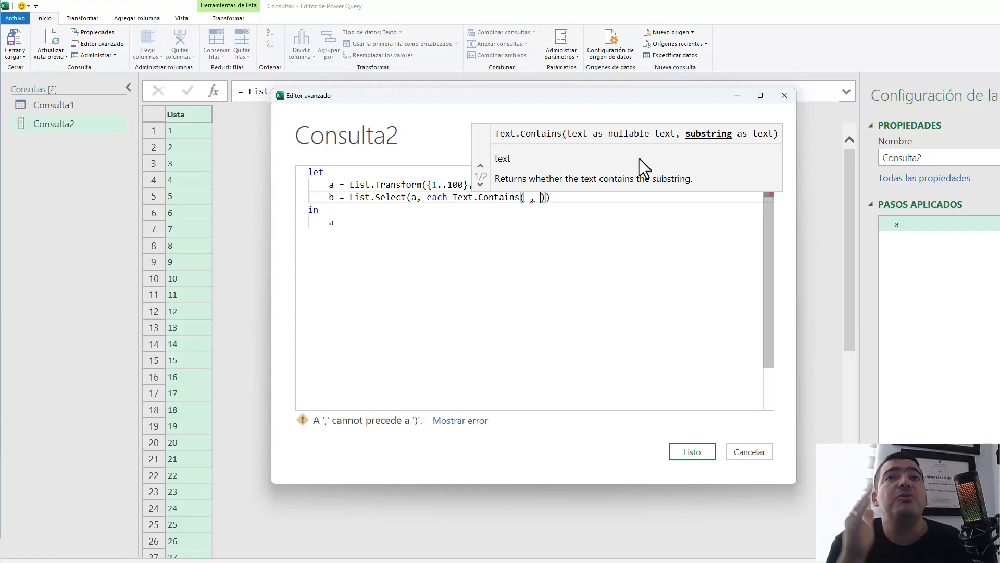
text("9)
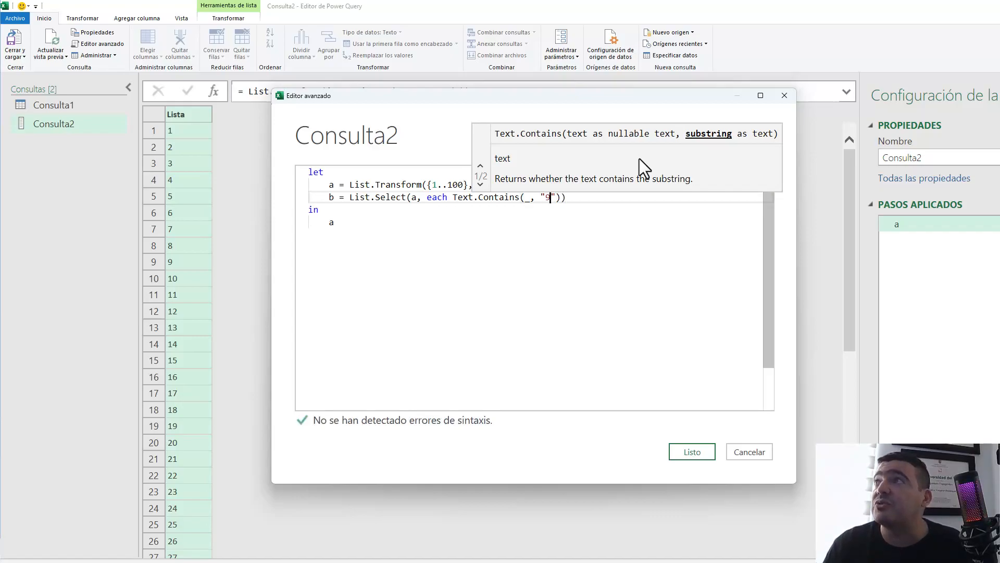
key(Right)
key(Right)
key(Right)
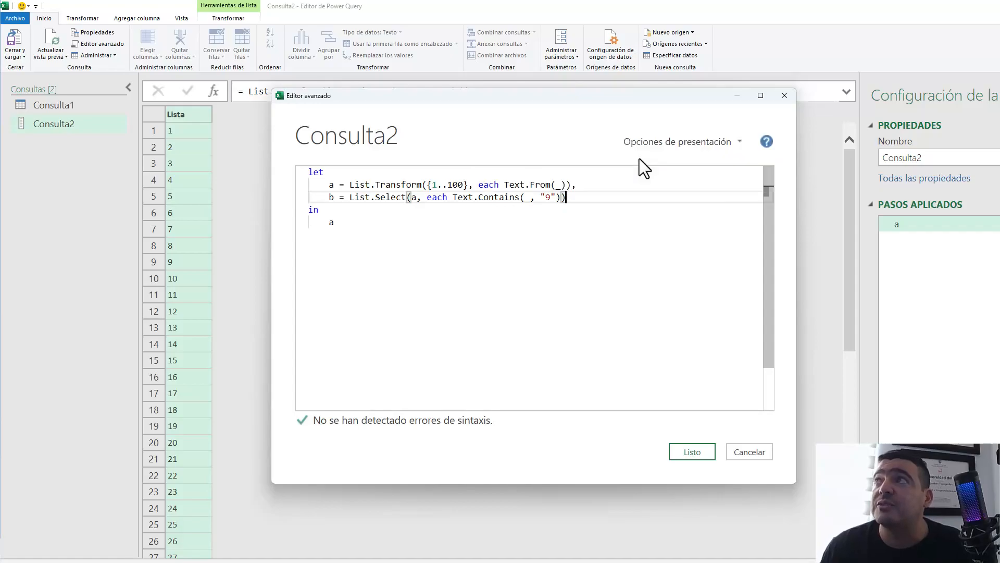
Return b instead of a and apply the code
key(Down)
key(Down)
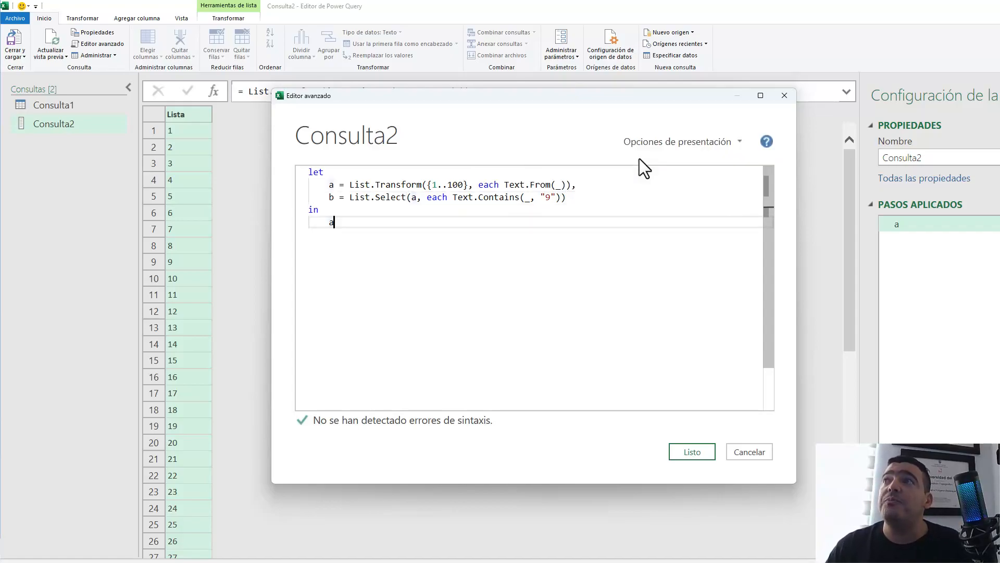
key(BackSpace)
text(b)
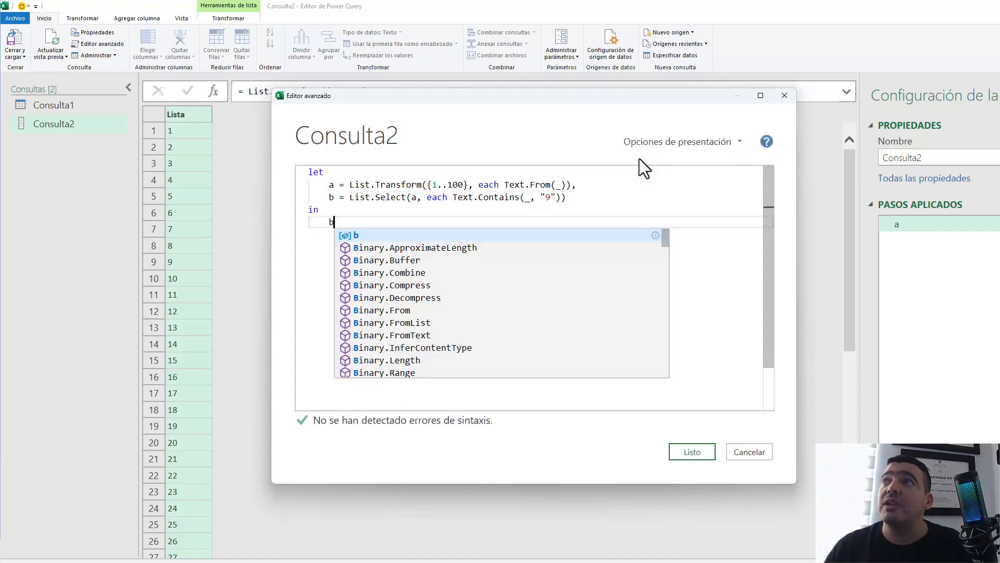
click(698, 455)
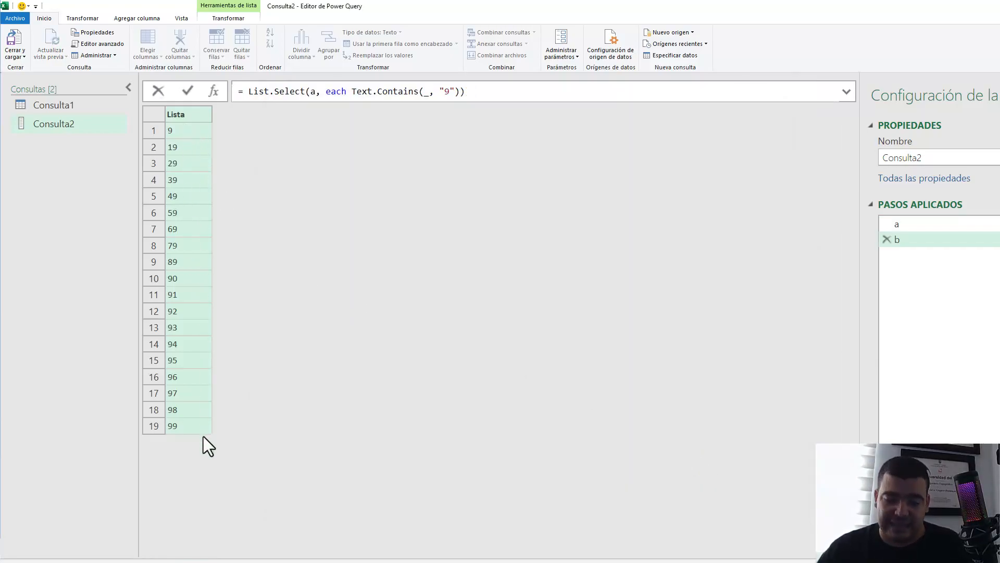
mouse_move(142, 106)
mouse_down()
mouse_move(201, 392)
mouse_move(199, 439)
mouse_up()
mouse_move(208, 197)
mouse_down()
mouse_move(347, 97)
mouse_move(357, 100)
mouse_up()
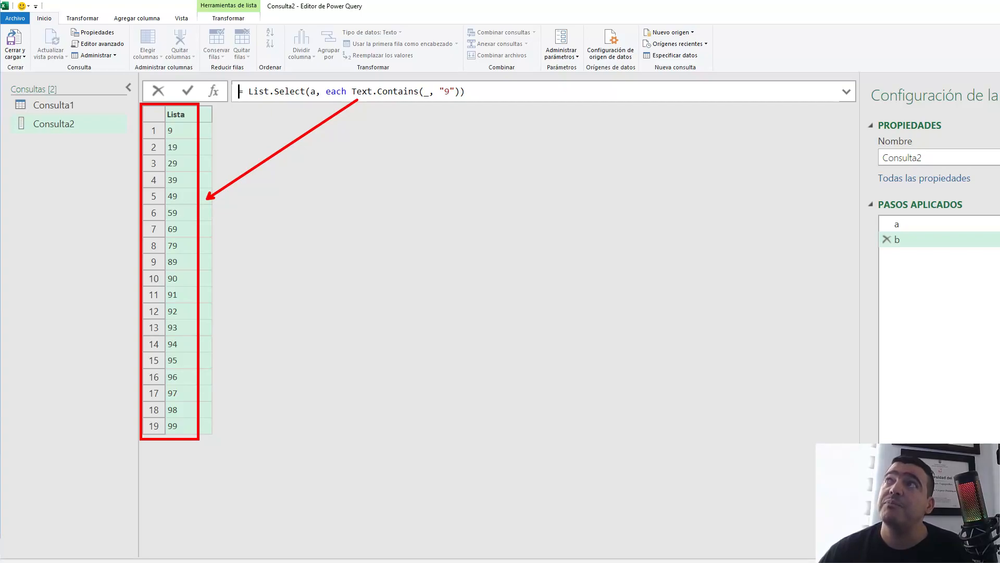
key(Escape)
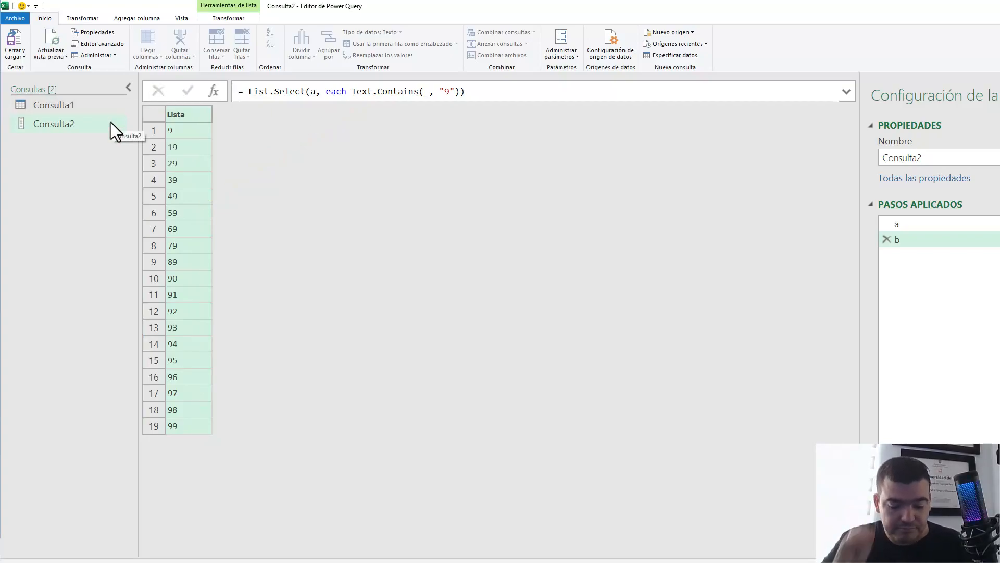
Reopen the query code with larger text and replace a with {1..100} as the list in List.Select
key(alt+h)
key(q)
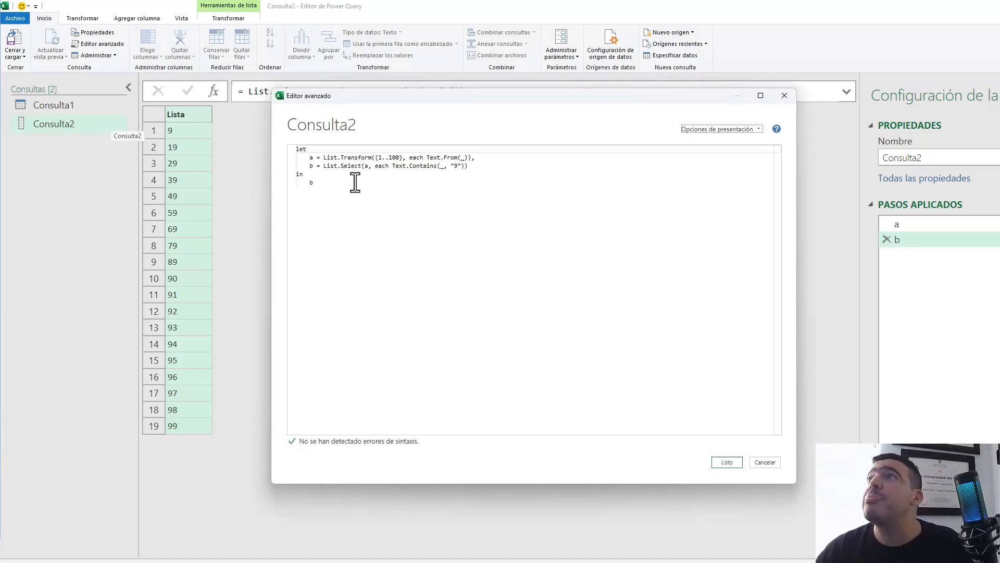
key(ctrl+shift+plus)
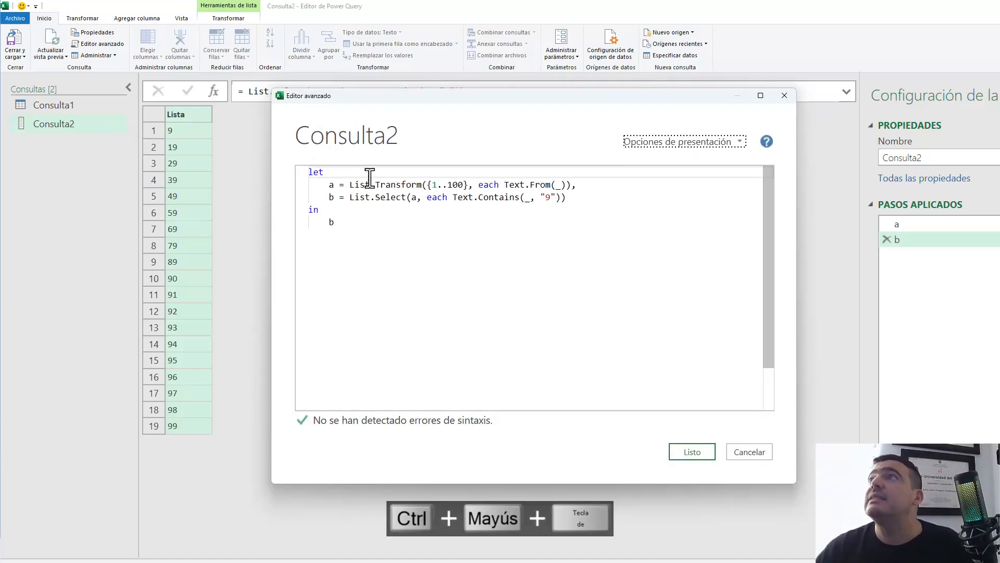
drag(345, 108, 317, 115)
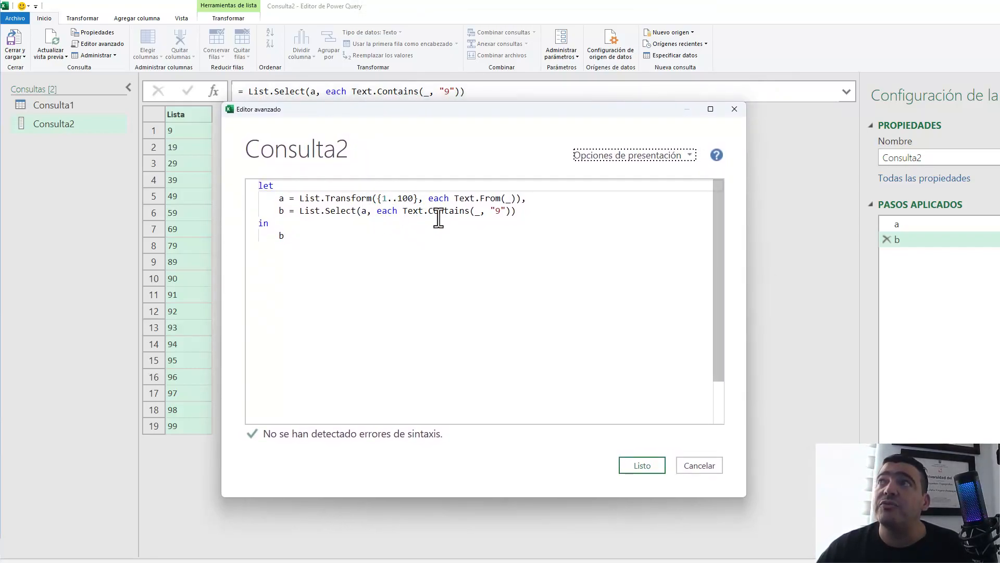
click(367, 211)
key(BackSpace)
text([)
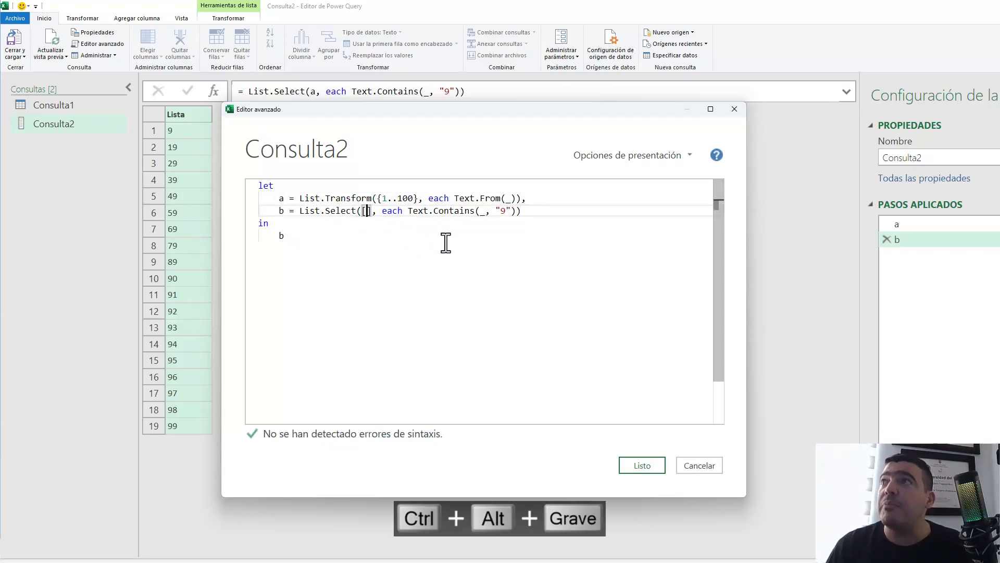
key(BackSpace)
text({1)
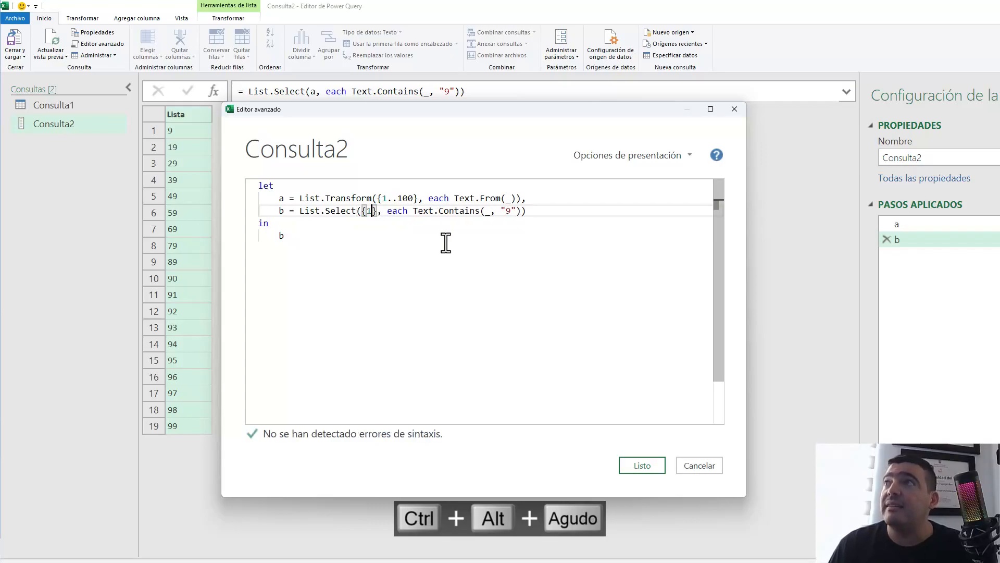
text(..100)
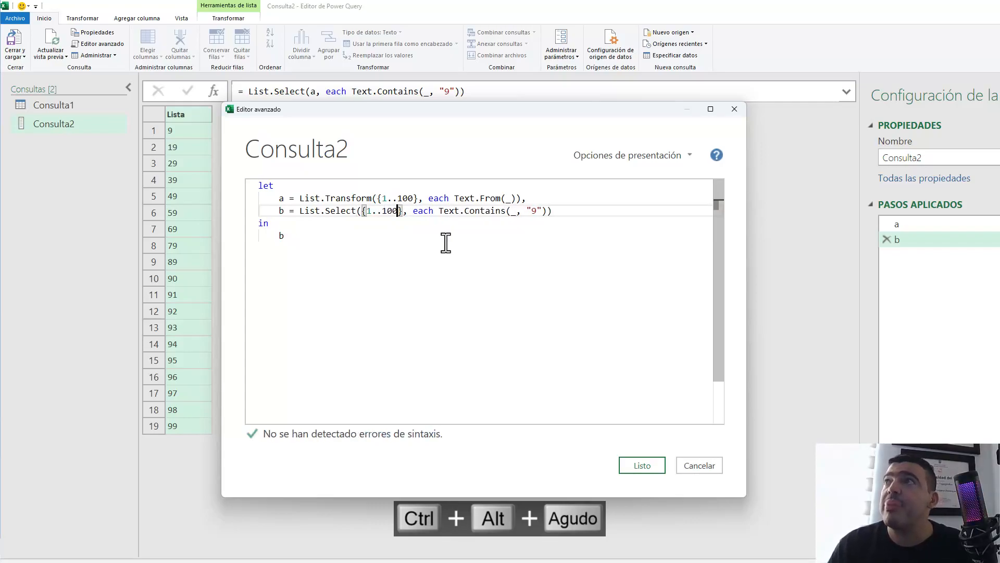
Wrap the underscore argument of Text.Contains in a textfrom(_) call
key(Right)
key(Right)
key(Right)
key(Right)
key(Right)
key(Right)
key(Right)
key(Right)
key(Right)
key(Right)
key(Right)
key(Right)
key(Right)
key(Right)
key(Right)
key(Right)
key(Right)
key(Right)
key(Right)
key(Right)
key(Right)
key(Right)
key(Right)
key(Right)
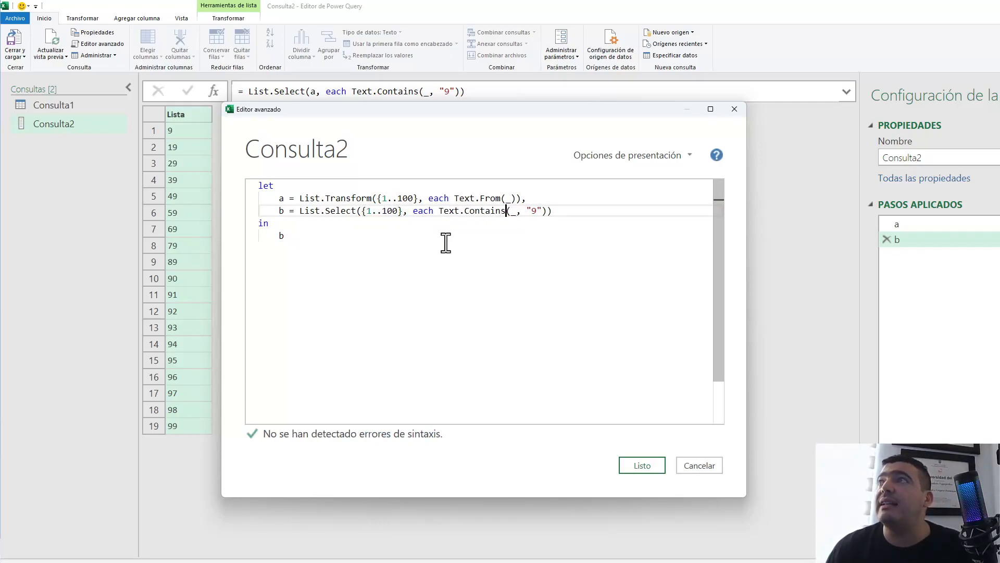
key(Left)
key(Left)
key(Left)
key(Left)
key(Left)
key(Left)
text(te)
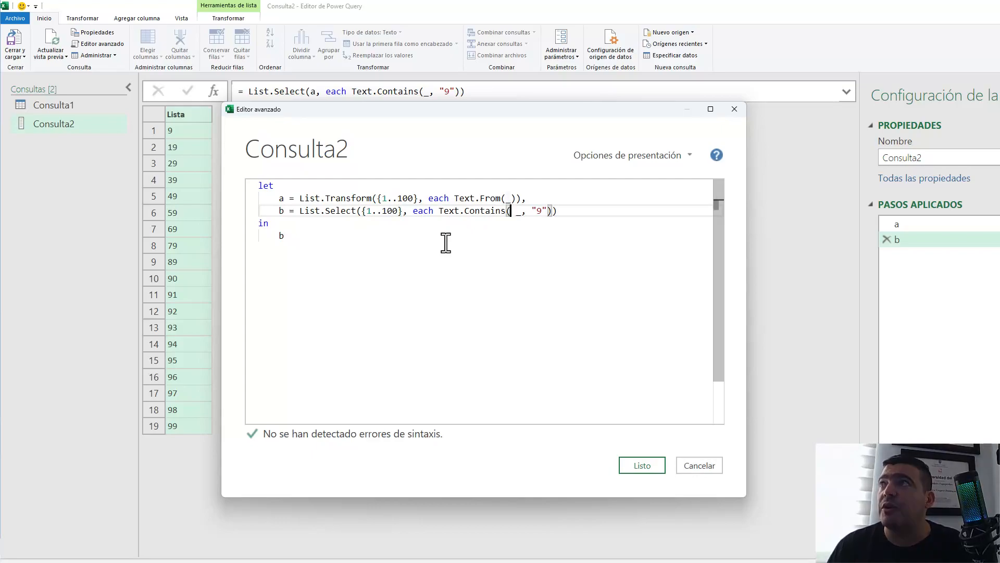
text(rom()
key(Right)
text())
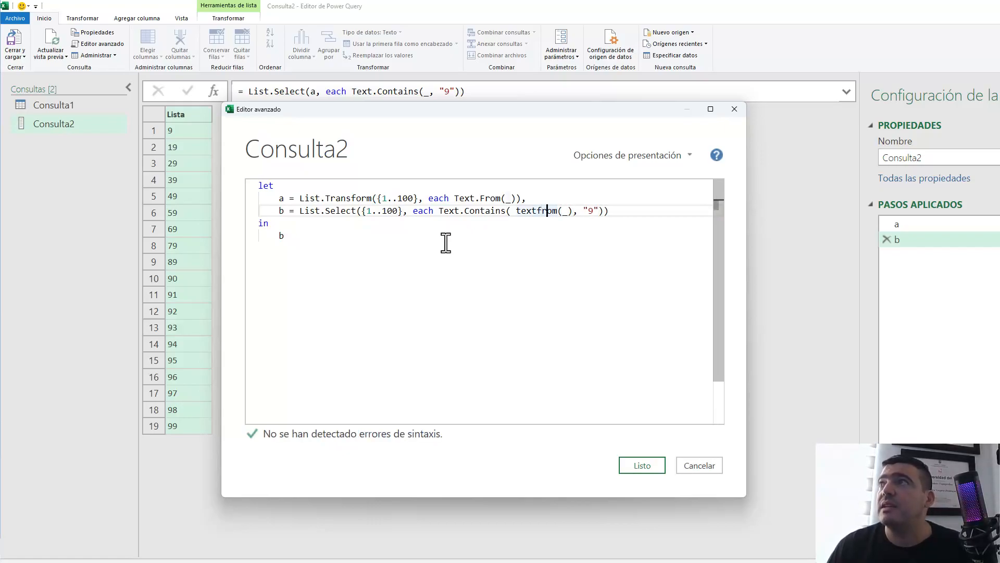
Correct the function name textfrom to Text.From inside Text.Contains, with no space before its parenthesis
key(Left)
key(BackSpace)
key(BackSpace)
key(BackSpace)
key(BackSpace)
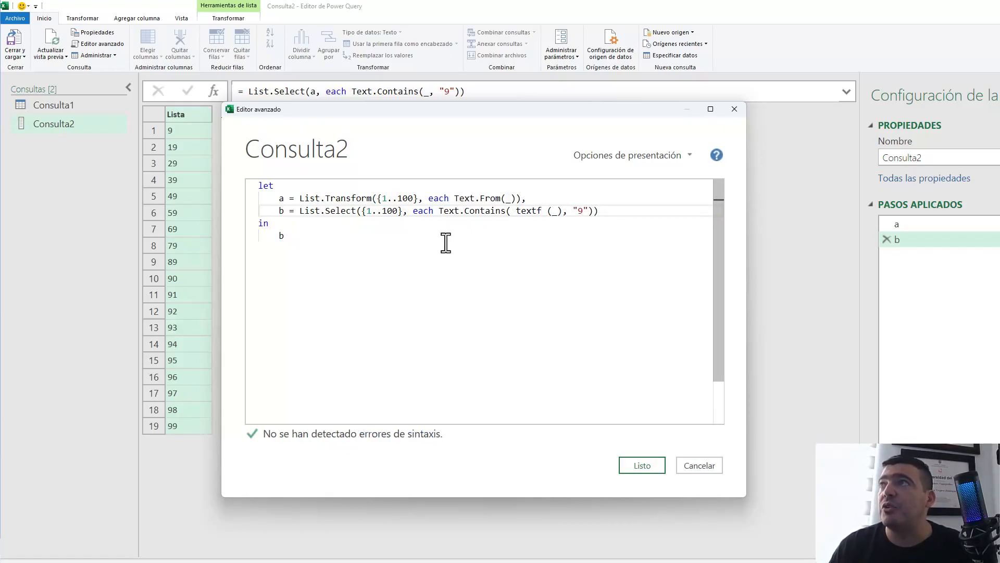
key(BackSpace)
key(BackSpace)
key(BackSpace)
key(BackSpace)
text(t)
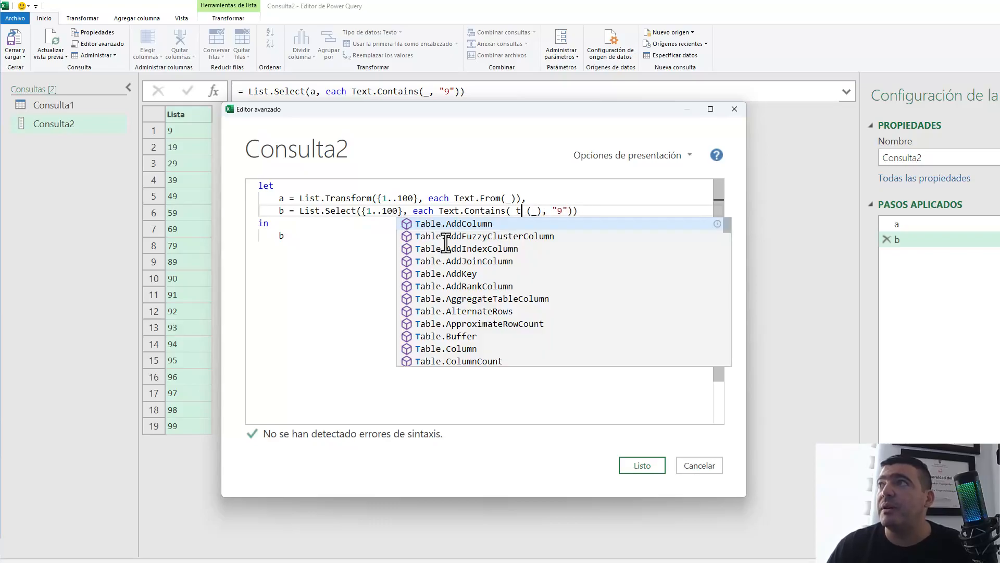
text(fr)
key(Tab)
key(Right)
key(BackSpace)
key(Right)
key(Right)
key(End)
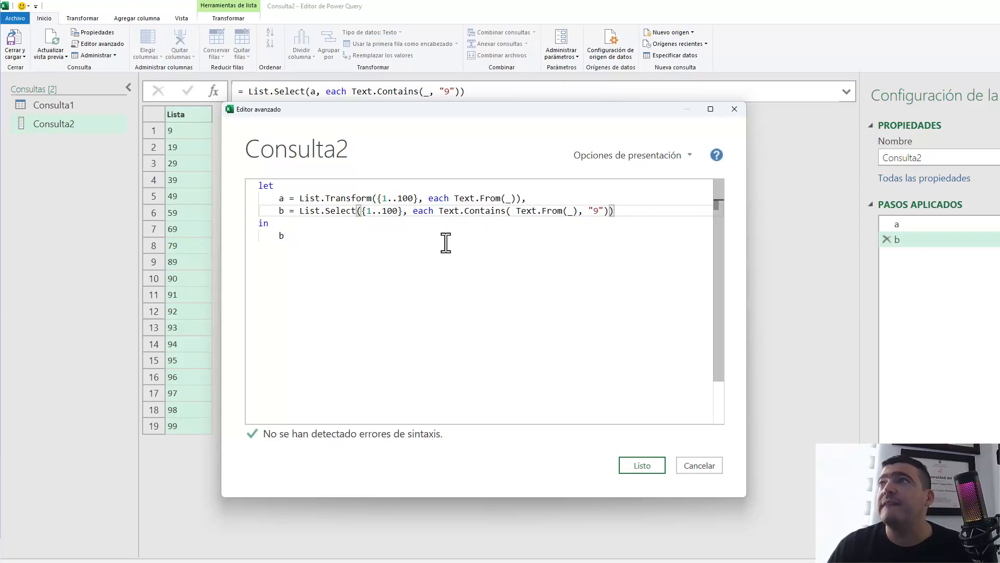
Delete the whole List.Transform line of step a from the code
key(Up)
key(shift+Home)
key(Delete)
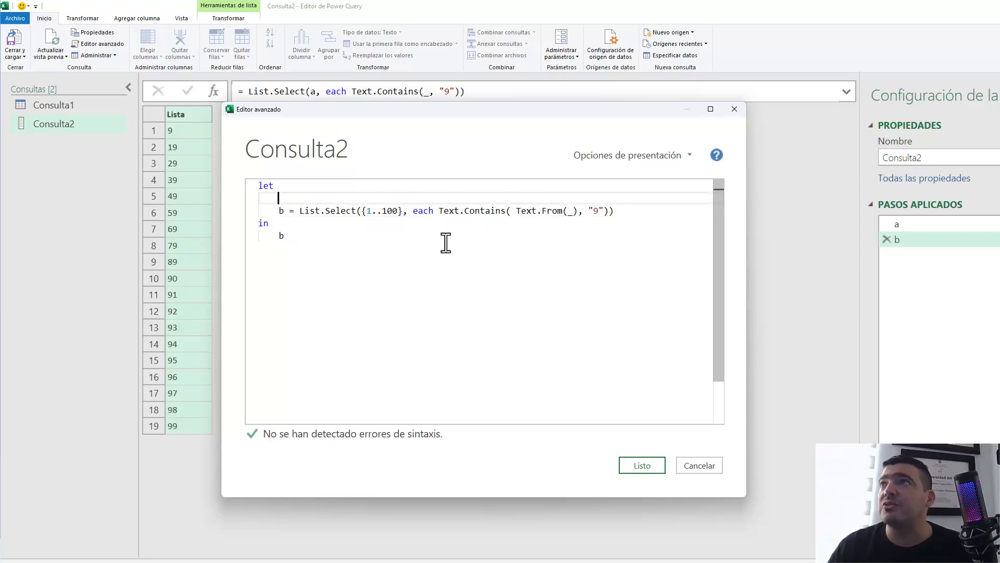
key(Delete)
key(Delete)
key(Delete)
key(Delete)
key(Delete)
Rename the List.Select step from b to a and return a as the query result
key(Delete)
text(a)
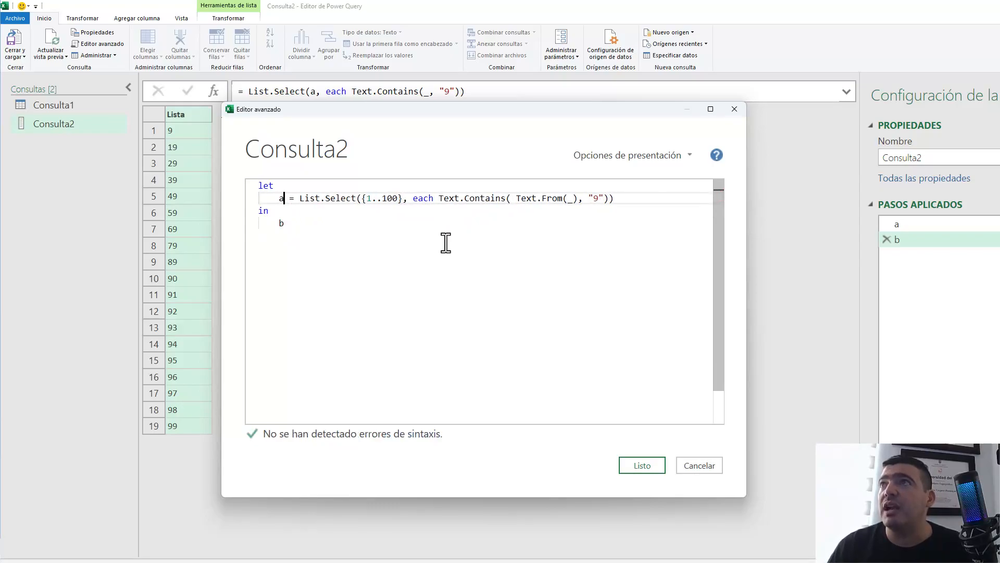
key(Escape)
key(Down)
key(Down)
key(BackSpace)
text(a)
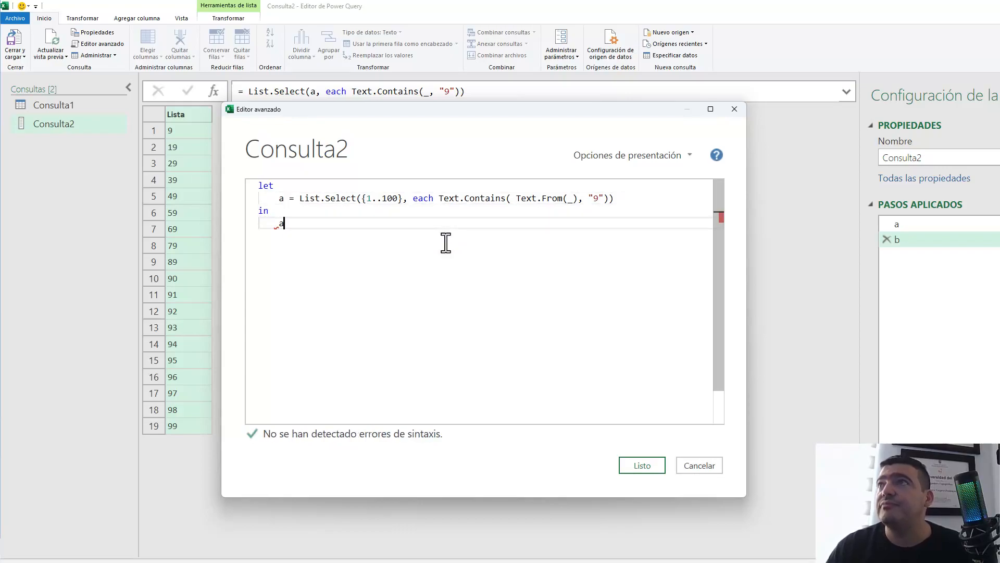
Review the {1..100} list and Text.From(_) argument in the single-step List.Select code and apply it to the query
click(430, 198)
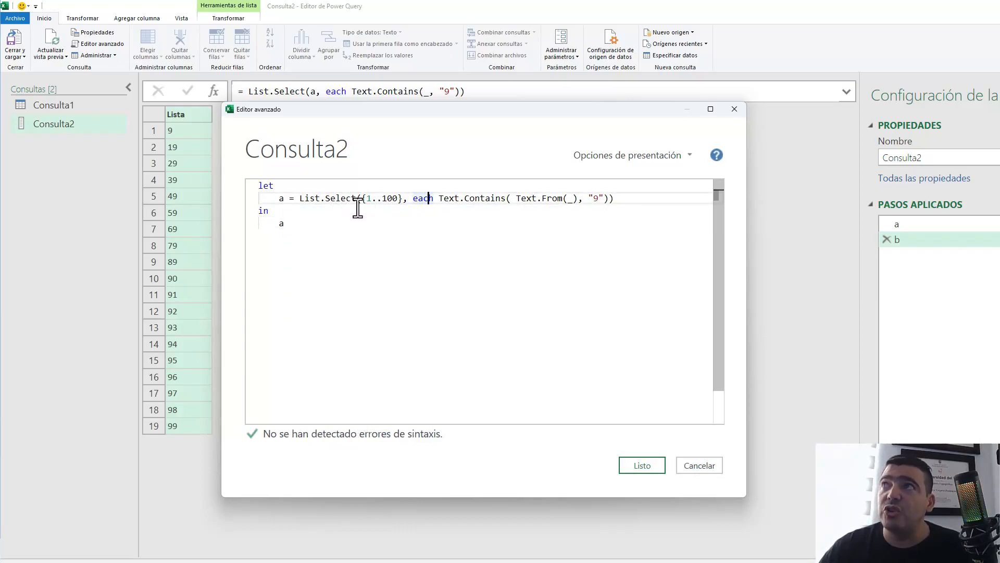
click(367, 196)
drag(363, 199, 403, 199)
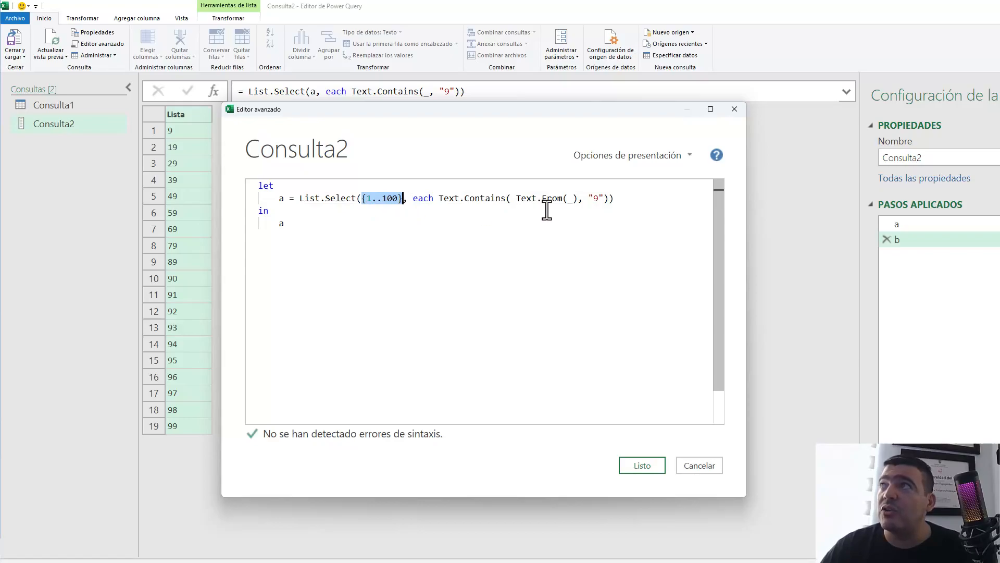
drag(578, 198, 513, 197)
click(475, 201)
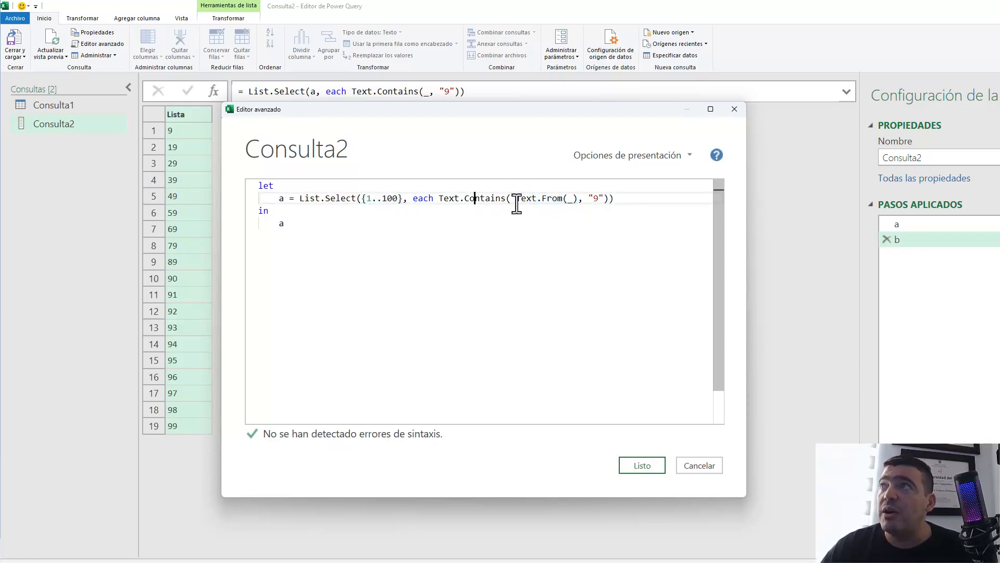
click(633, 201)
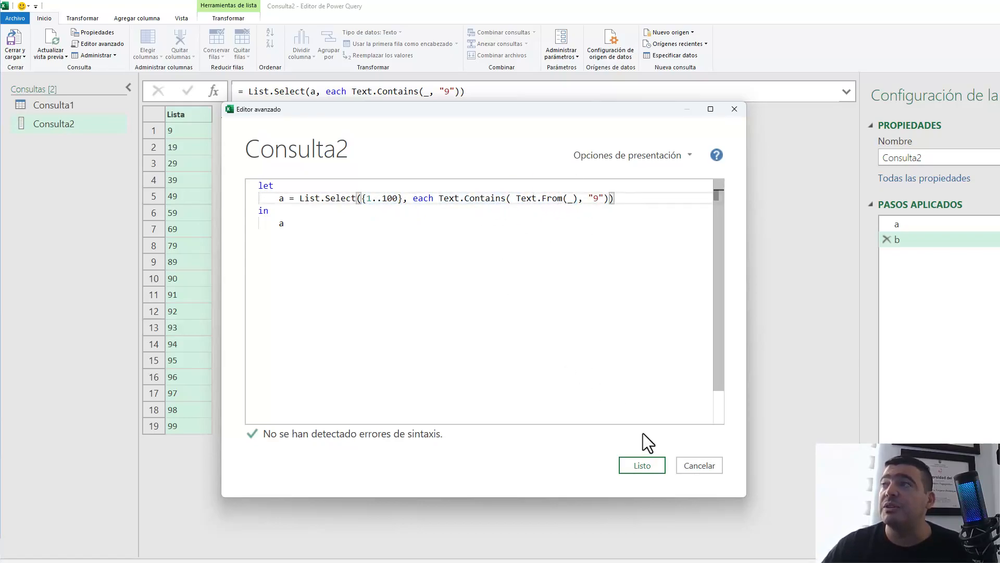
click(631, 466)
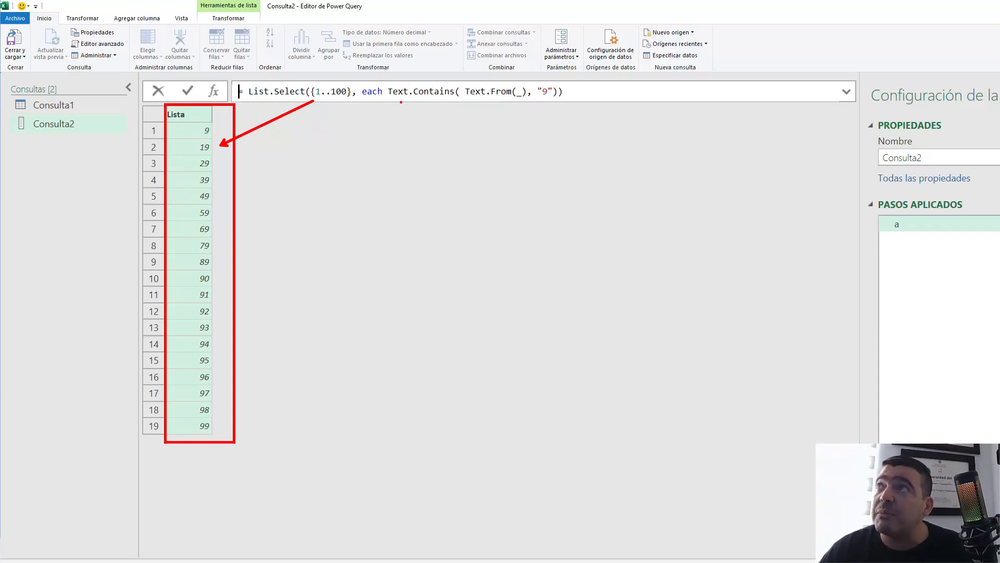
mouse_move(298, 81)
mouse_down()
mouse_move(333, 105)
mouse_move(363, 107)
mouse_up()
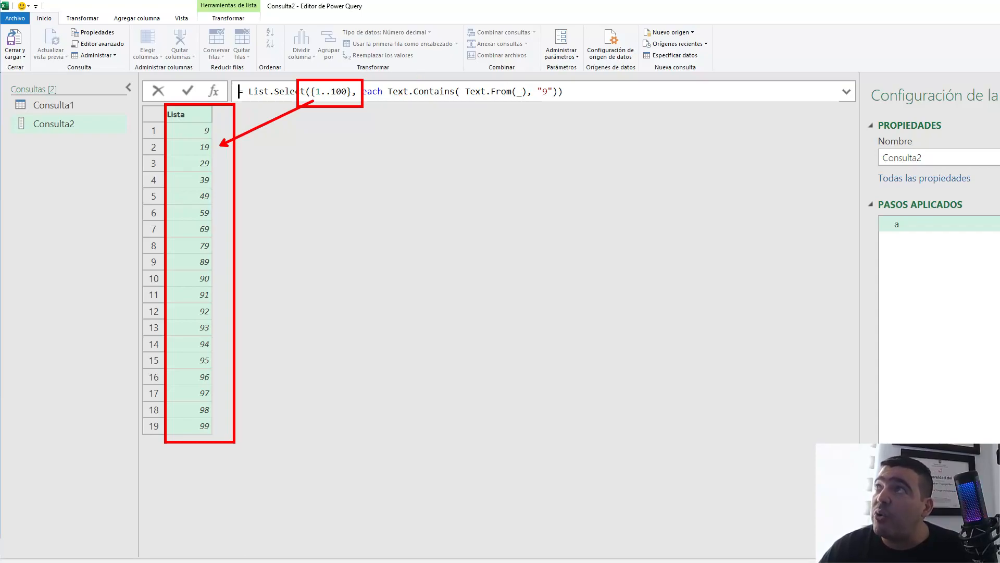
key(Escape)
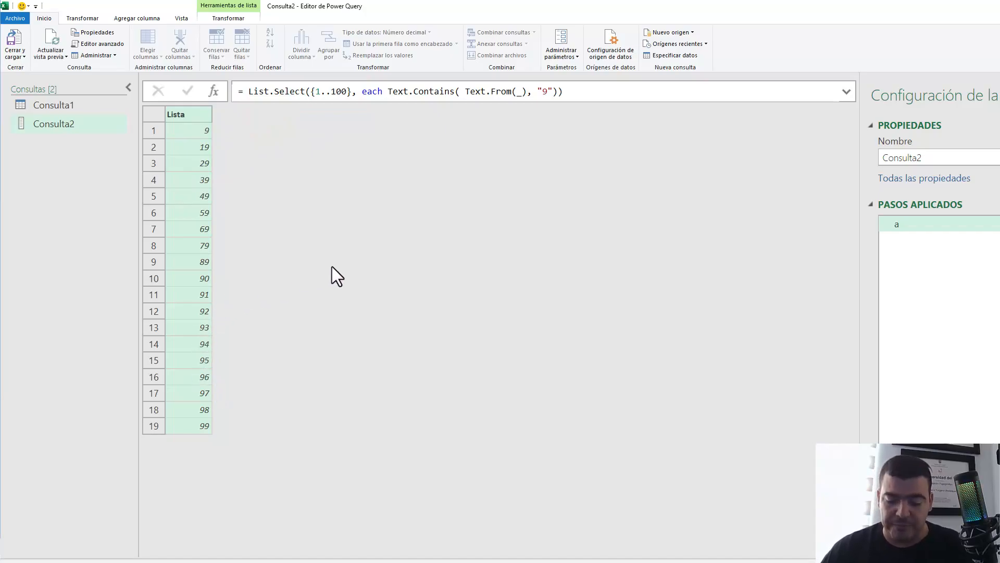
Reopen the Consulta2 code in the advanced editor with enlarged text
key(alt+h)
key(q)
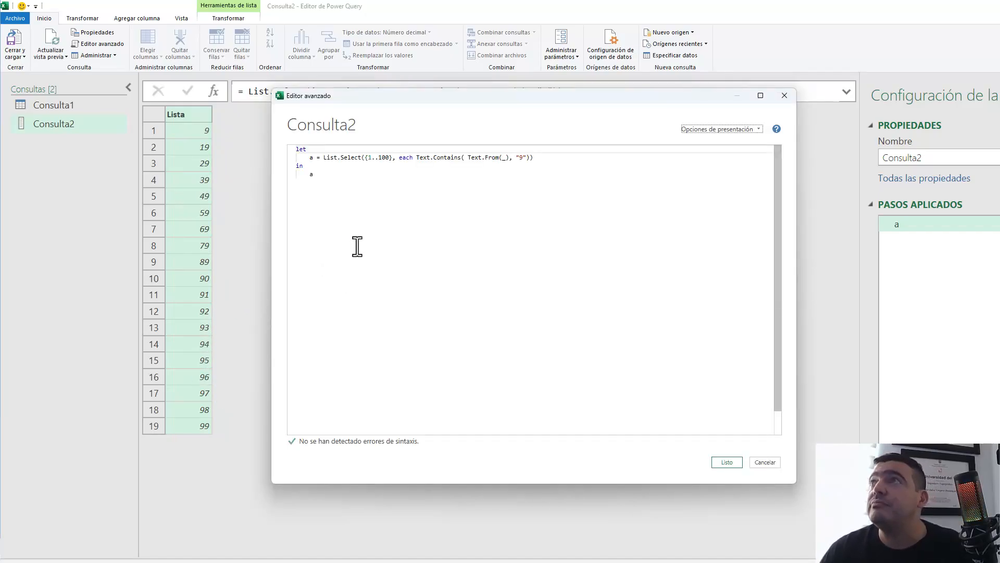
key(ctrl+shift+plus)
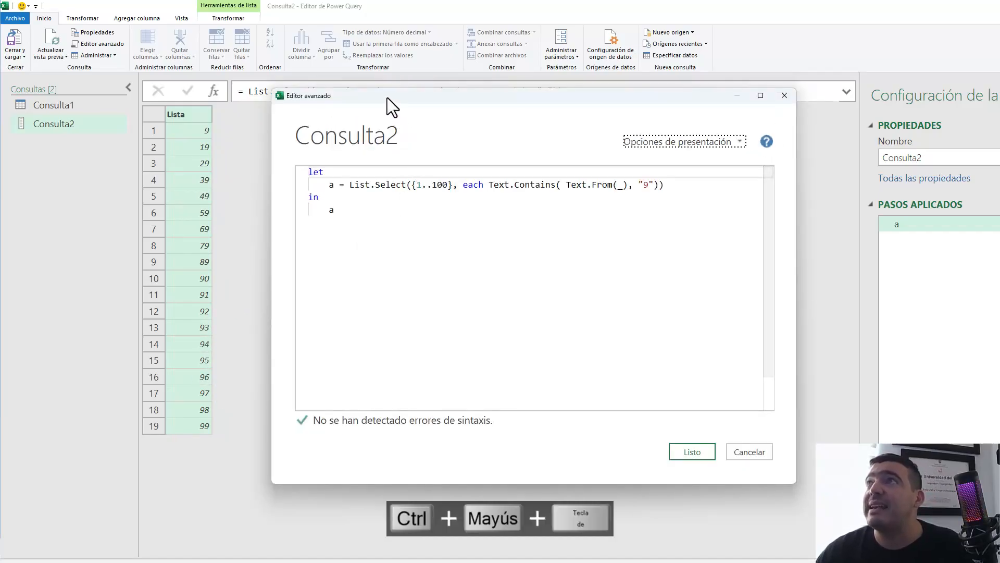
drag(387, 98, 357, 99)
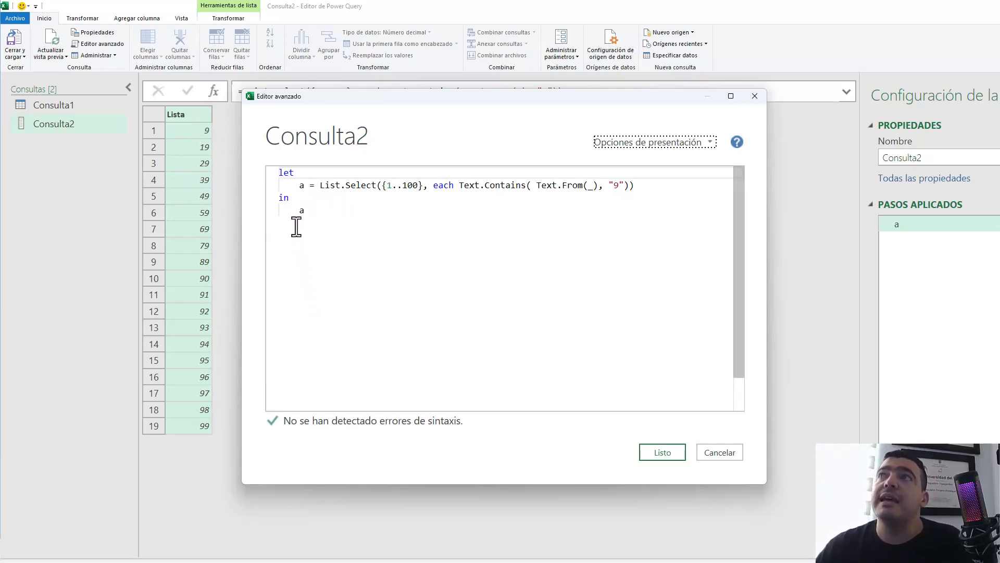
Insert the Table.FromValue function directly before List.Select in step a
click(320, 186)
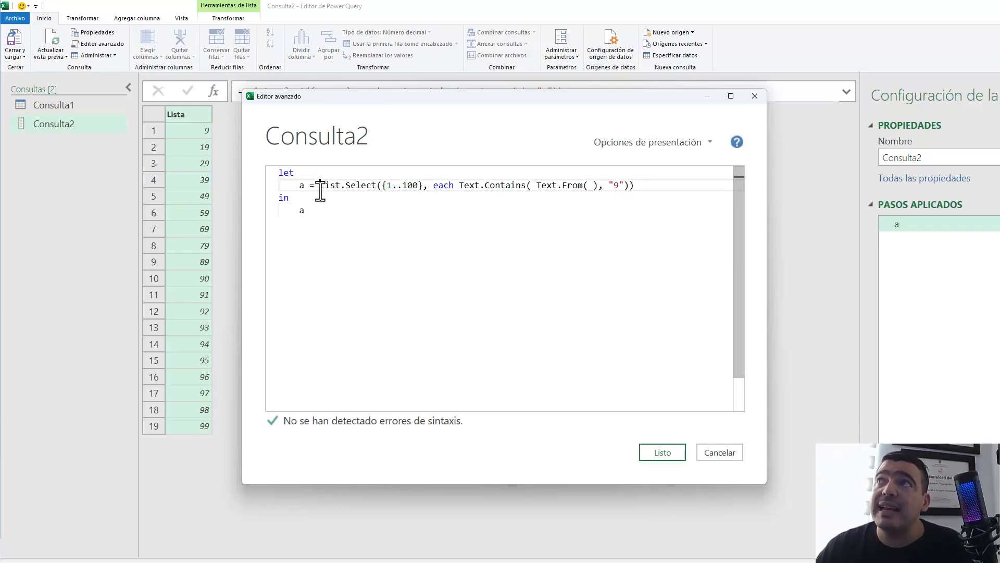
click(327, 221)
key(Up)
key(Up)
key(Right)
key(Right)
key(Right)
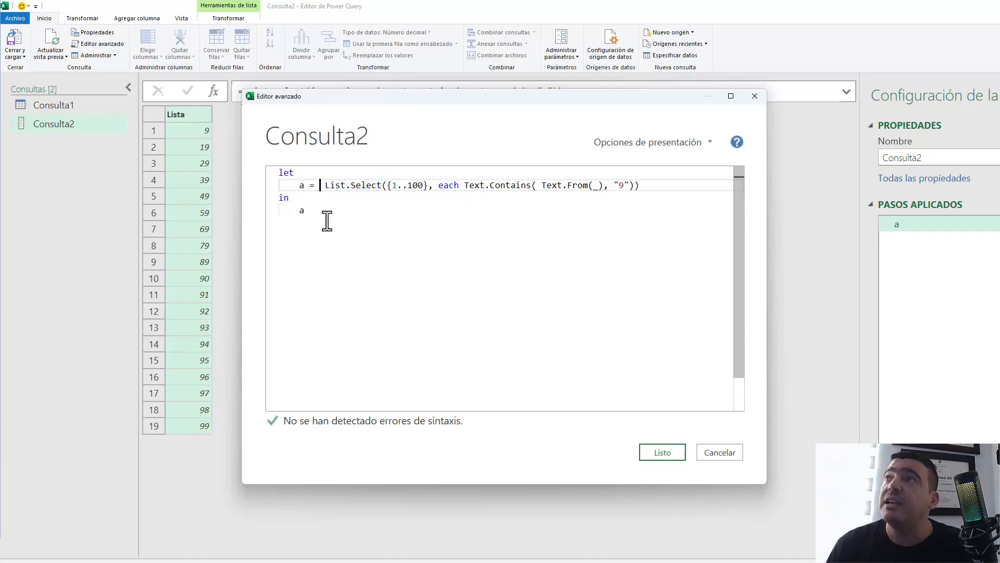
text(Table)
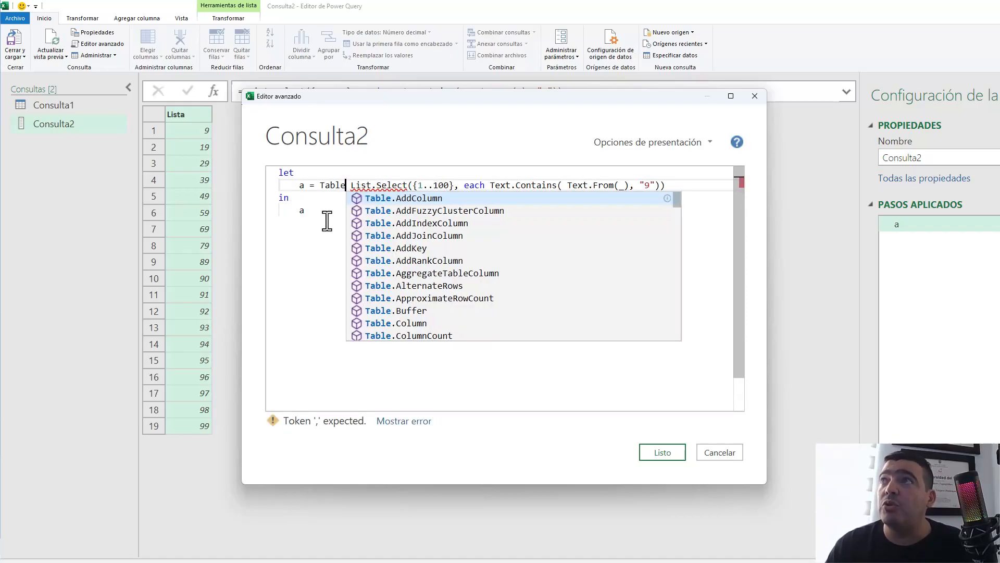
text(fro)
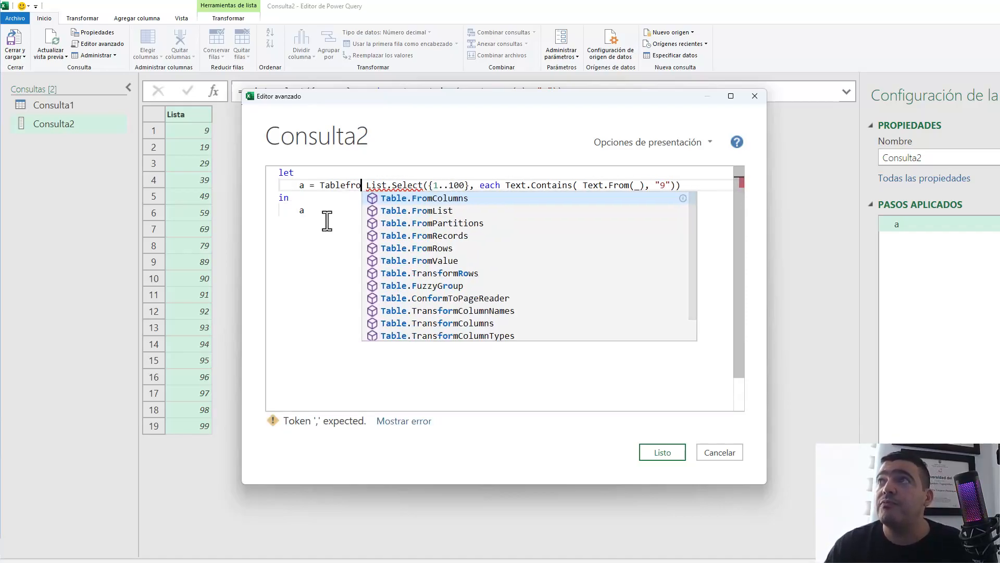
text(mva)
key(Tab)
key(Delete)
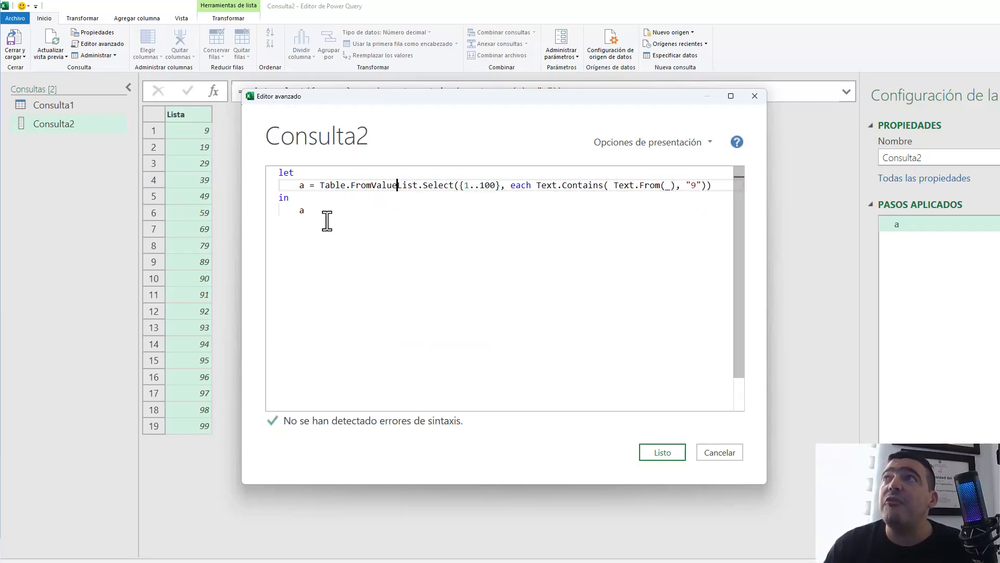
Enclose the whole List.Select expression in parentheses as the argument of Table.FromValue and apply the code
text(()
key(End)
text())
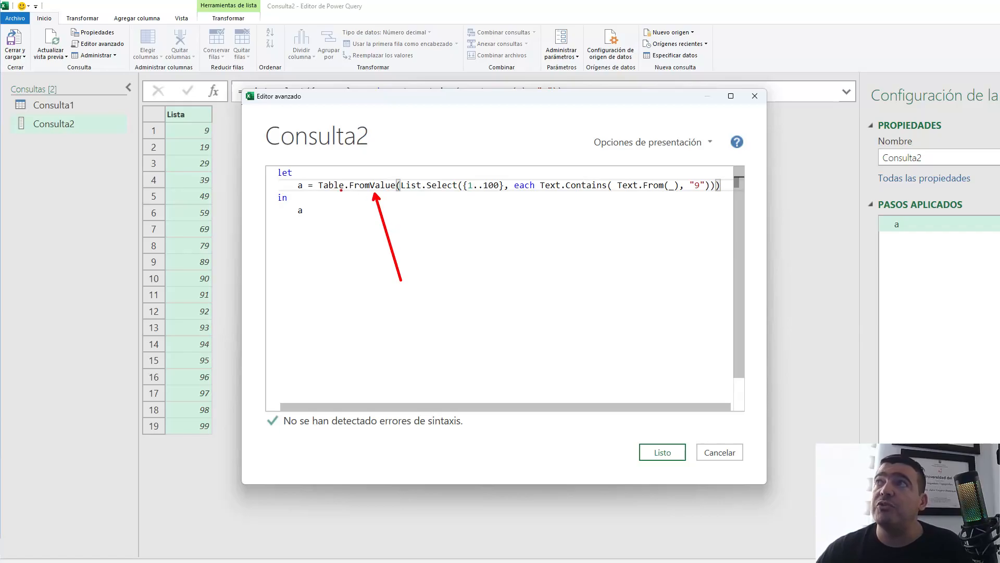
mouse_move(400, 190)
mouse_down()
mouse_move(404, 205)
mouse_move(592, 209)
mouse_move(725, 190)
mouse_up()
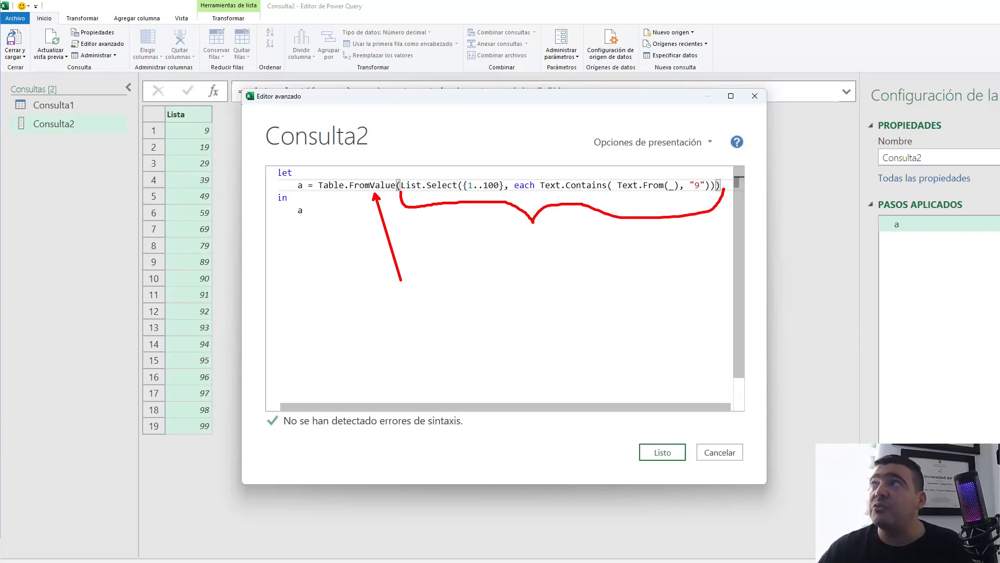
key(Escape)
click(659, 452)
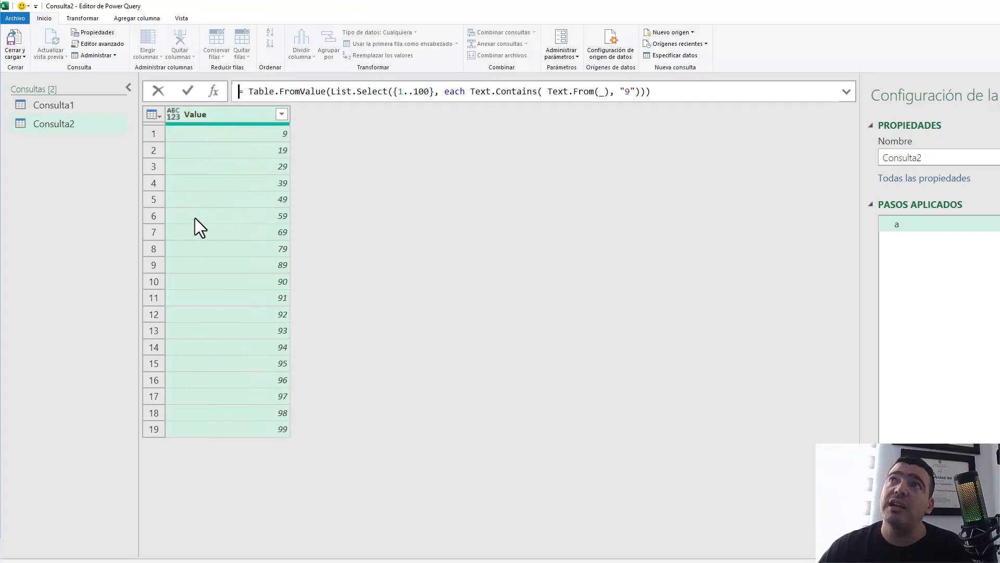
Load Consulta2 as a table into the existing worksheet at cell H10
click(14, 52)
click(57, 79)
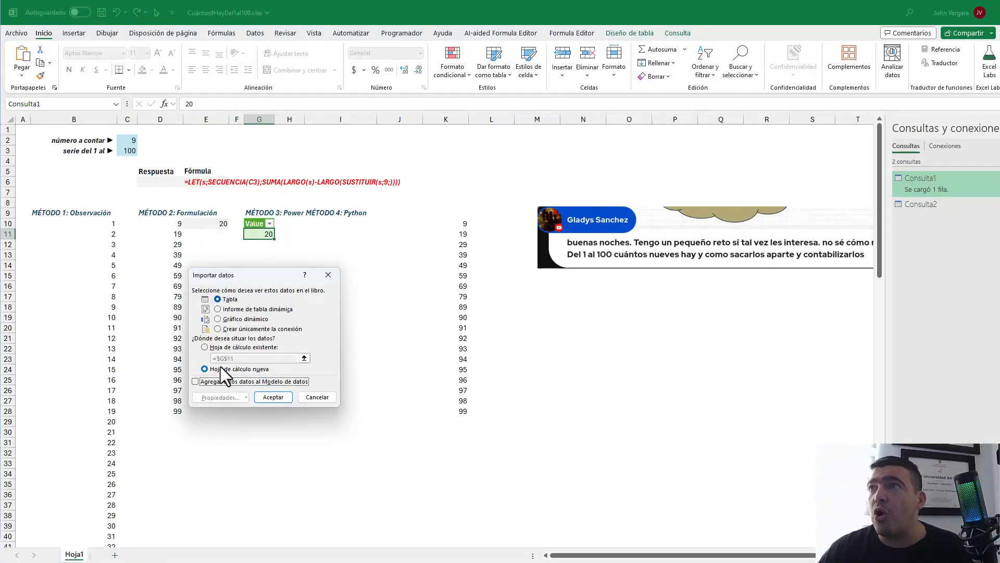
click(227, 348)
click(295, 225)
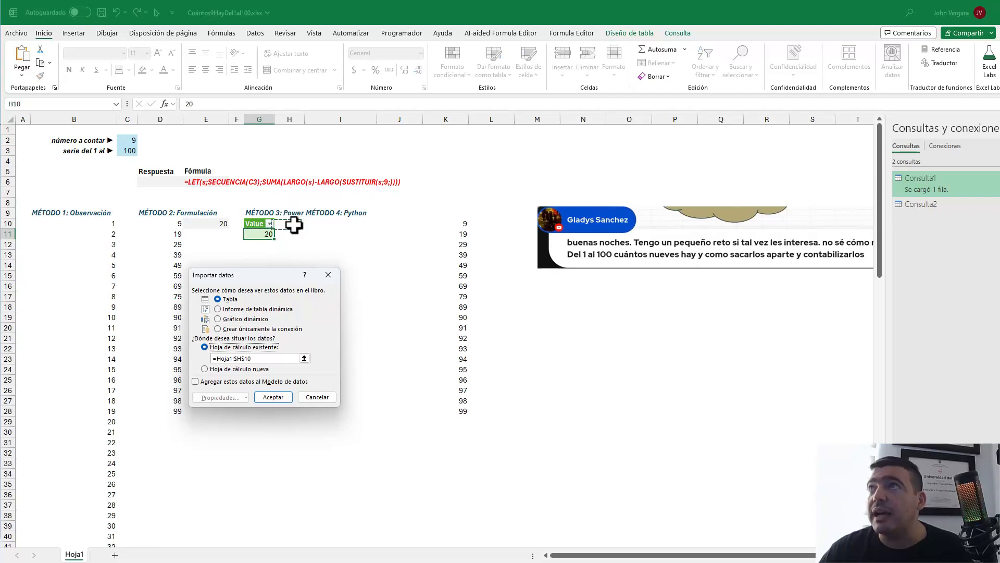
click(274, 397)
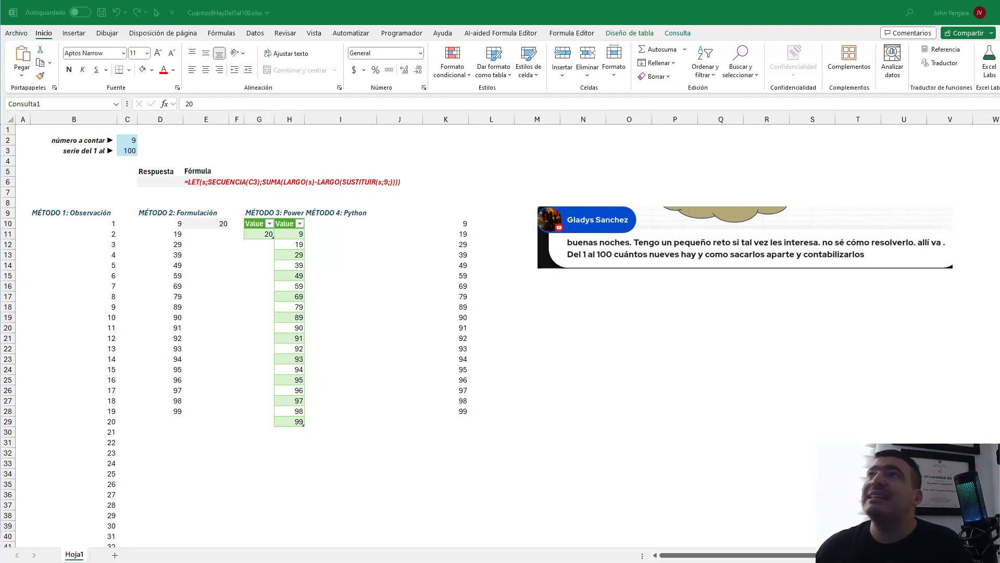
Insert a separator column between the two Power Query result tables and set its width to 2
click(263, 234)
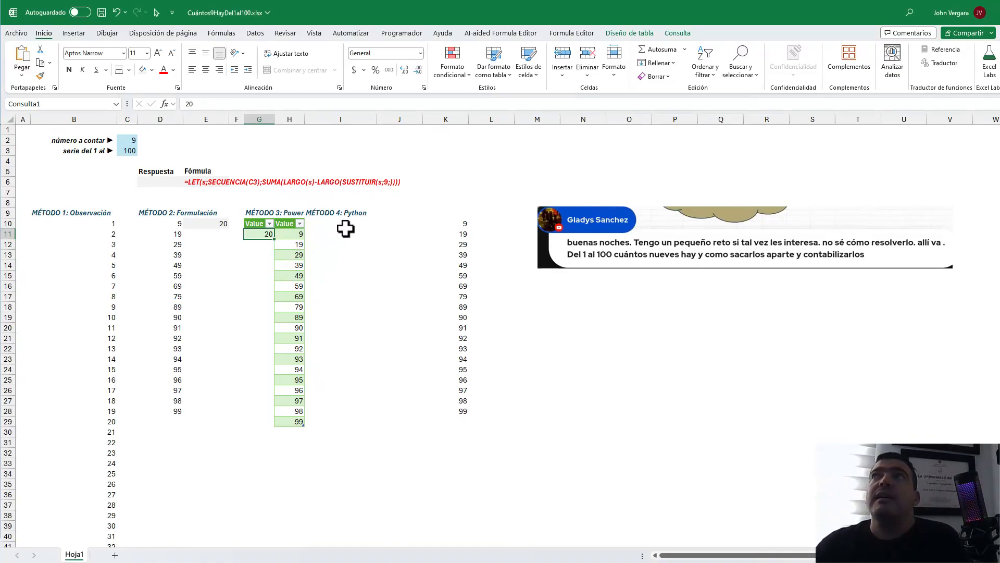
click(279, 118)
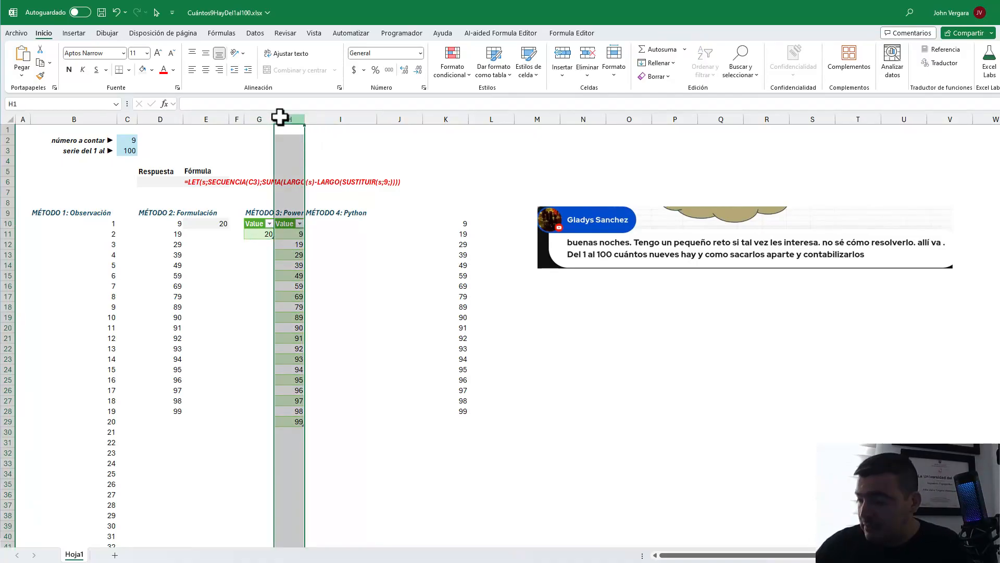
key(ctrl+plus)
key(alt+o)
key(c)
text(a2)
key(Return)
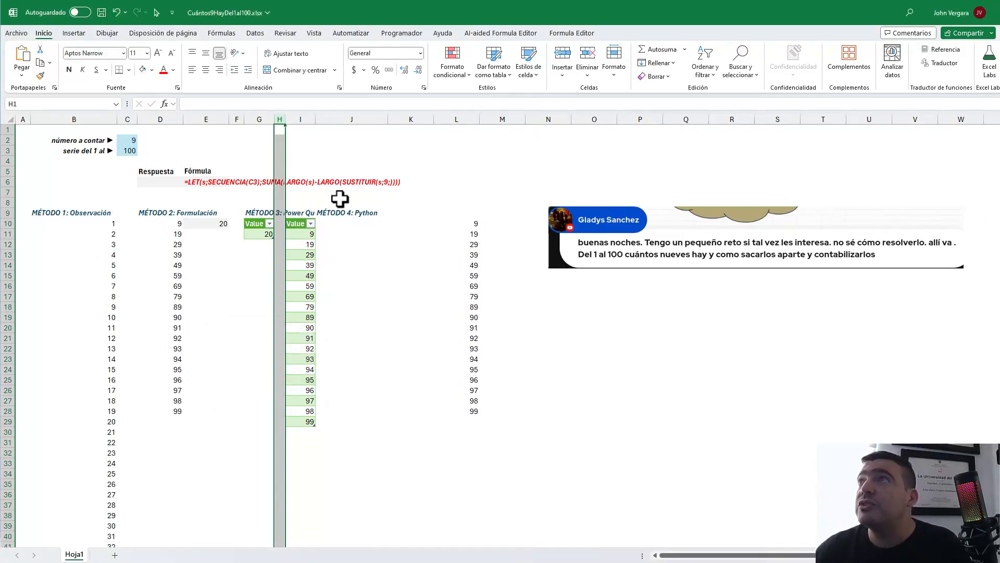
Insert a column before the MÉTODO 4: Python column and select cell K10 under that heading
click(353, 119)
key(ctrl+plus)
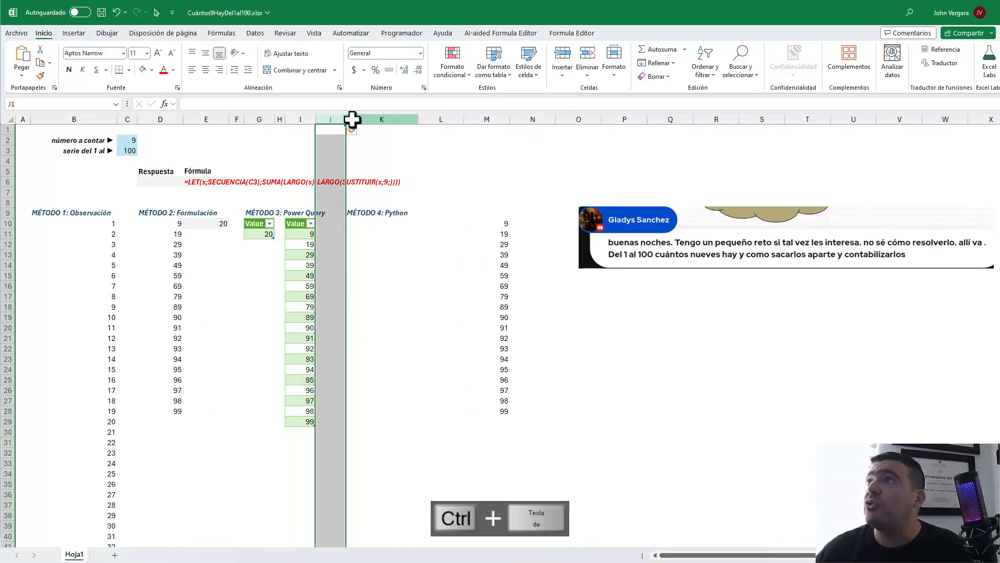
click(369, 224)
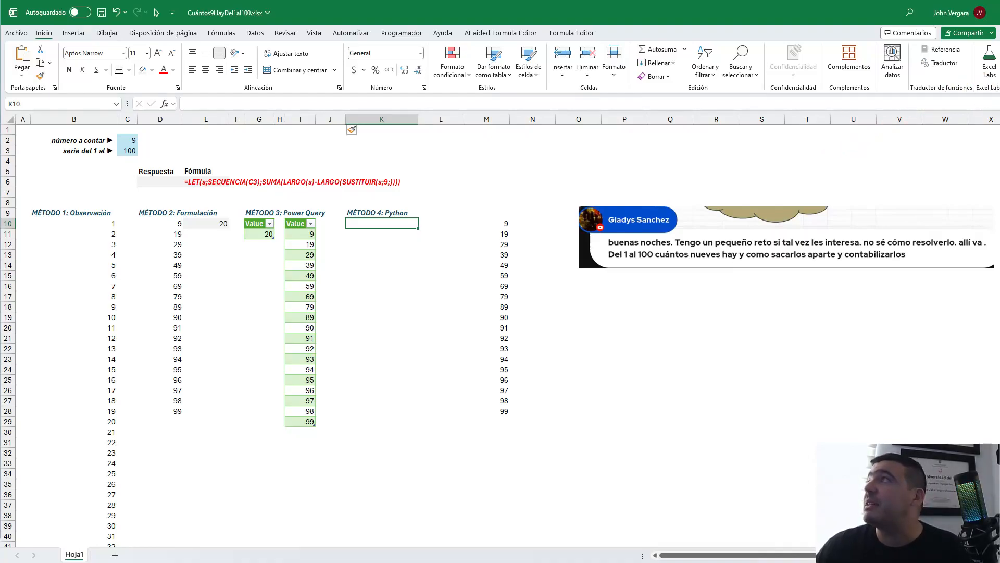
Take the workbook window out of its maximized state and resize it to fill the visible screen area
drag(763, 4, 439, 19)
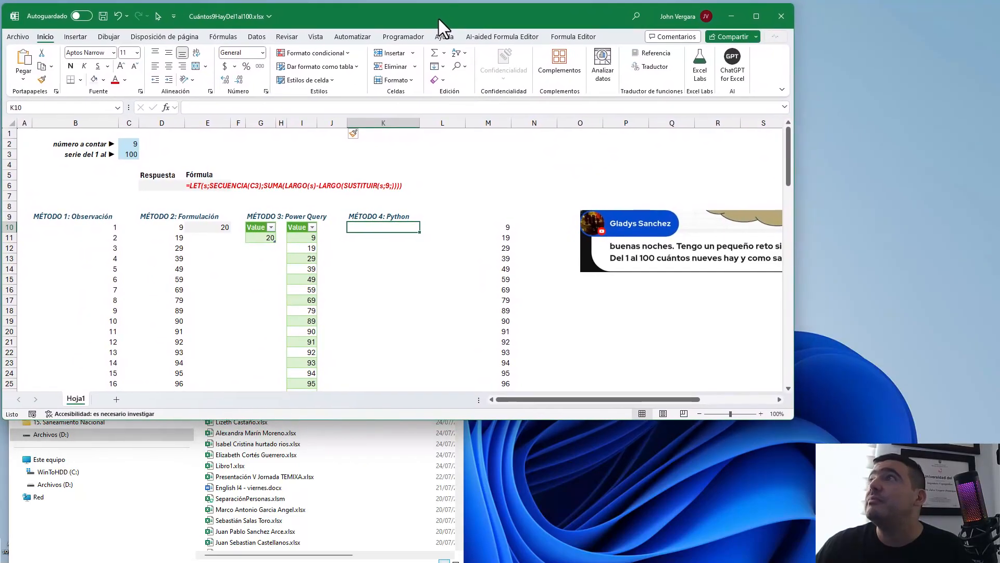
drag(791, 417, 999, 561)
drag(999, 562, 997, 560)
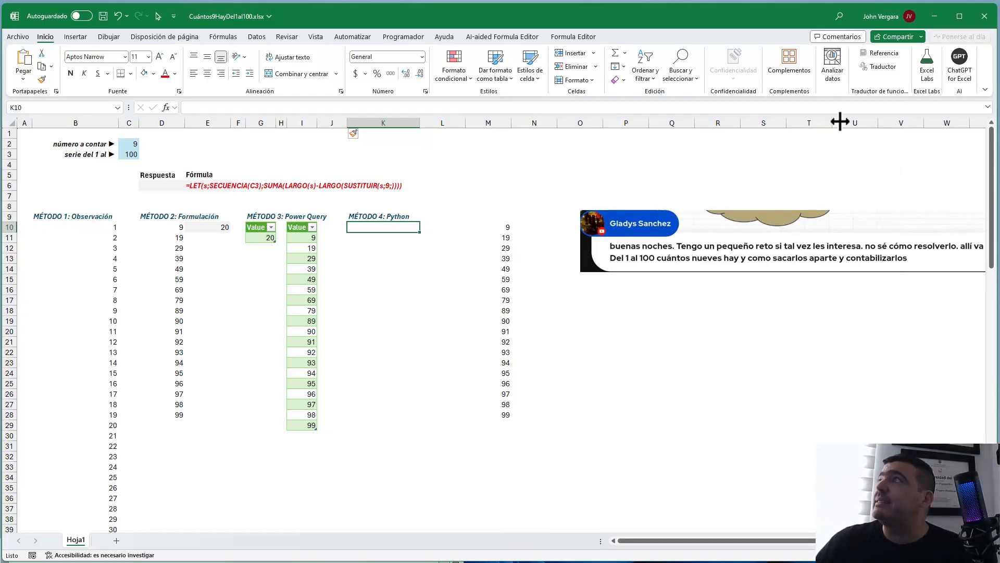
Open the Excel Labs add-in, view its home page of available features, and close it again
click(928, 78)
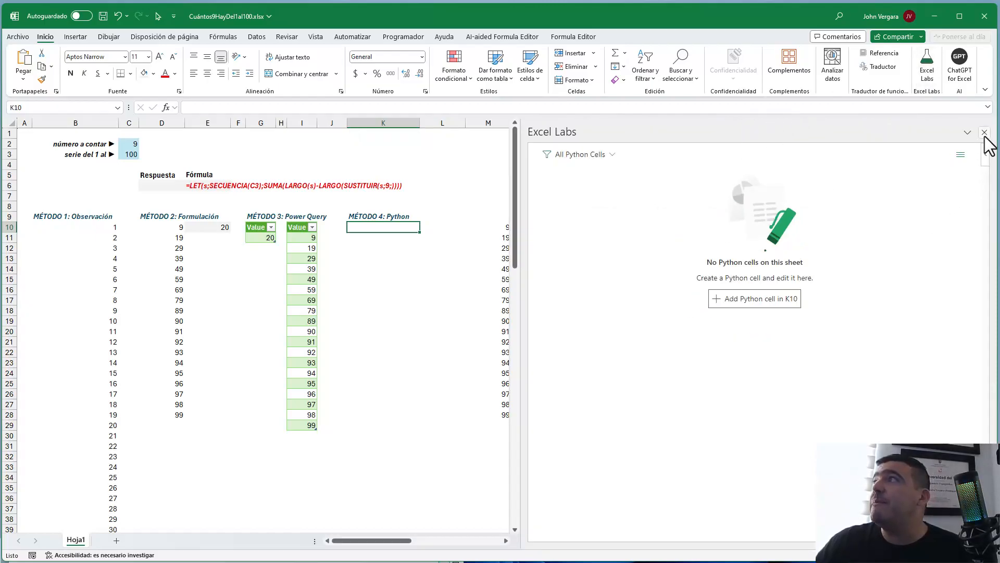
click(967, 133)
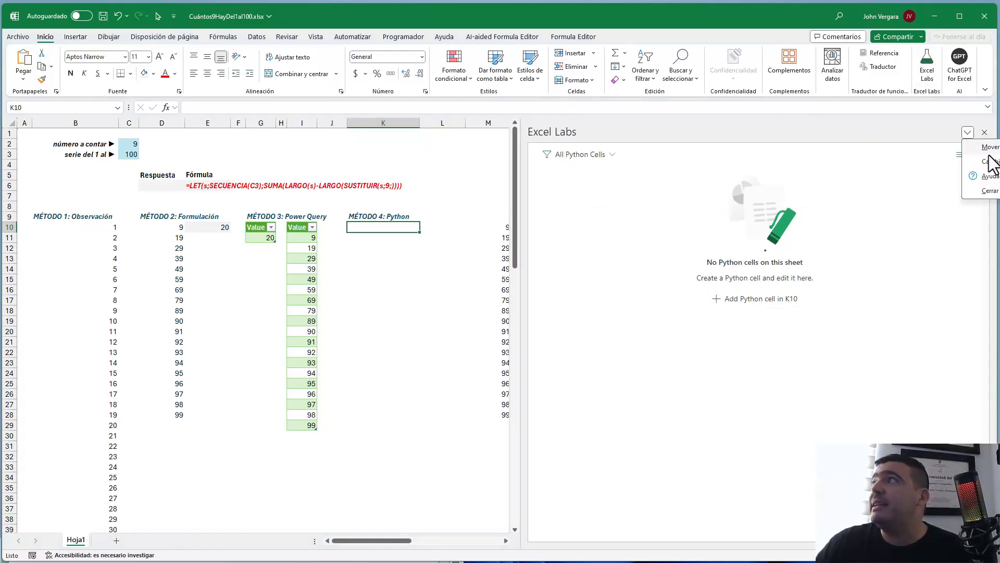
click(968, 132)
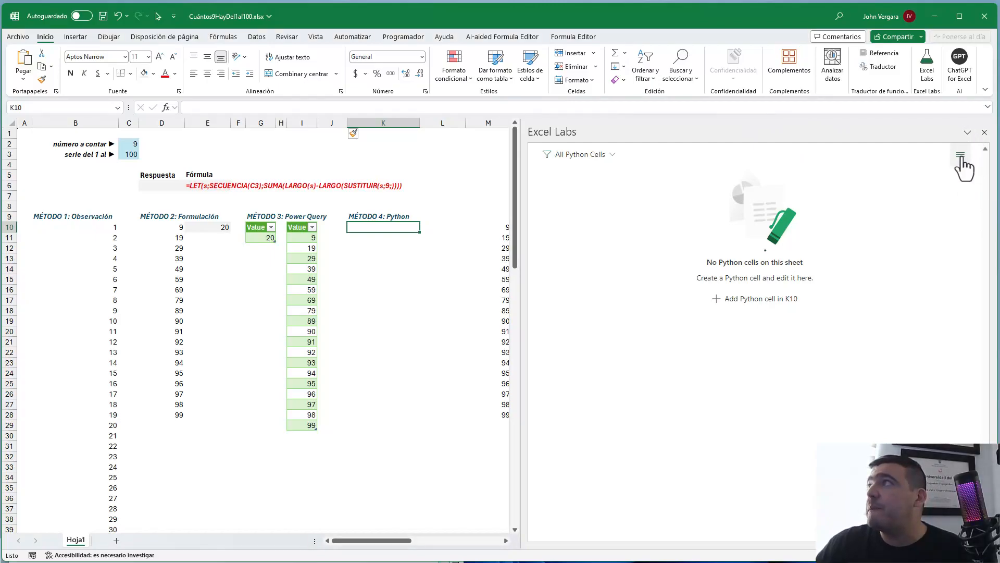
click(963, 155)
click(936, 180)
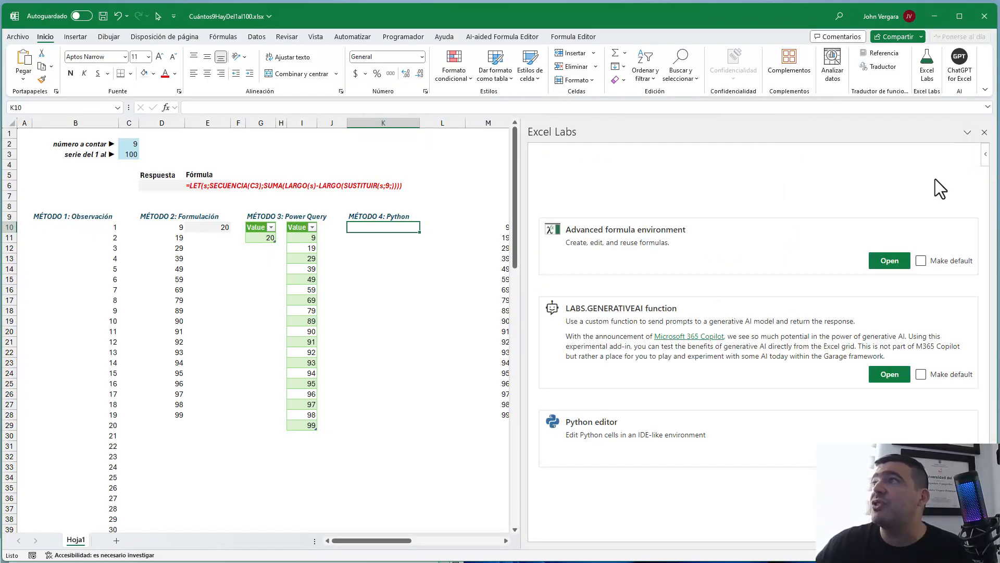
drag(523, 225, 598, 226)
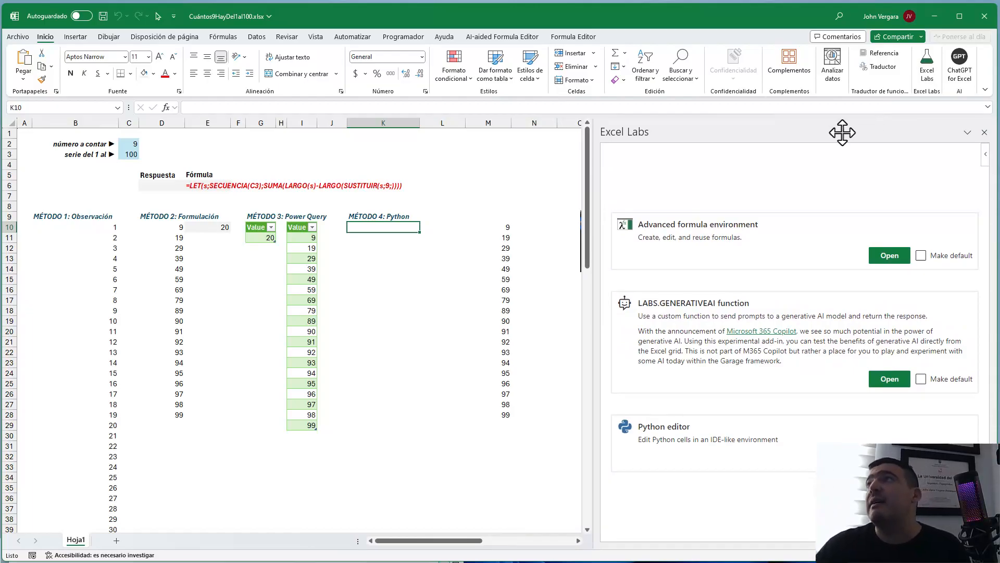
click(984, 133)
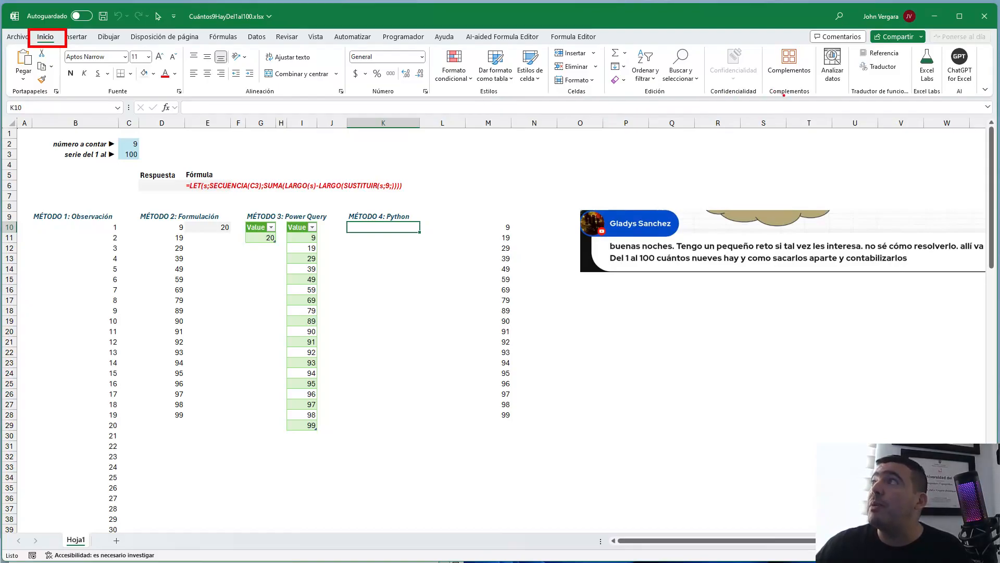
Search the Office add-ins store for "labs" to locate Excel Labs, a Microsoft Garage project, and close the store
click(791, 73)
click(901, 316)
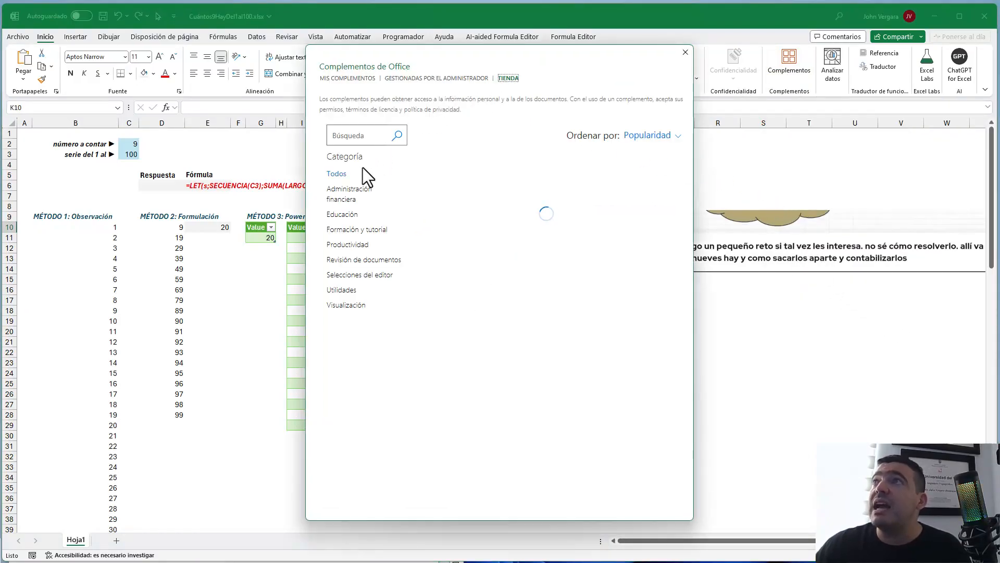
click(365, 135)
text(labs)
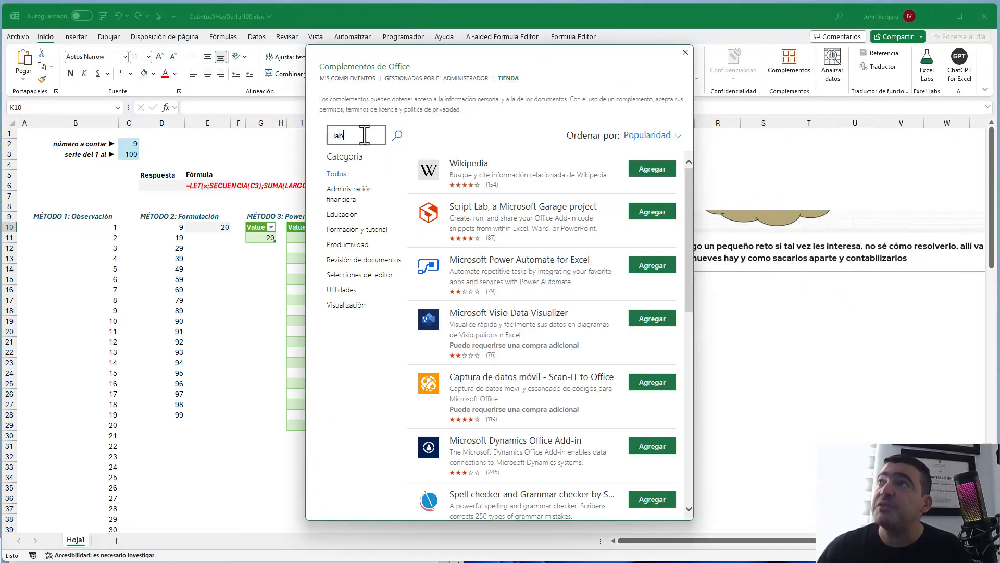
click(397, 136)
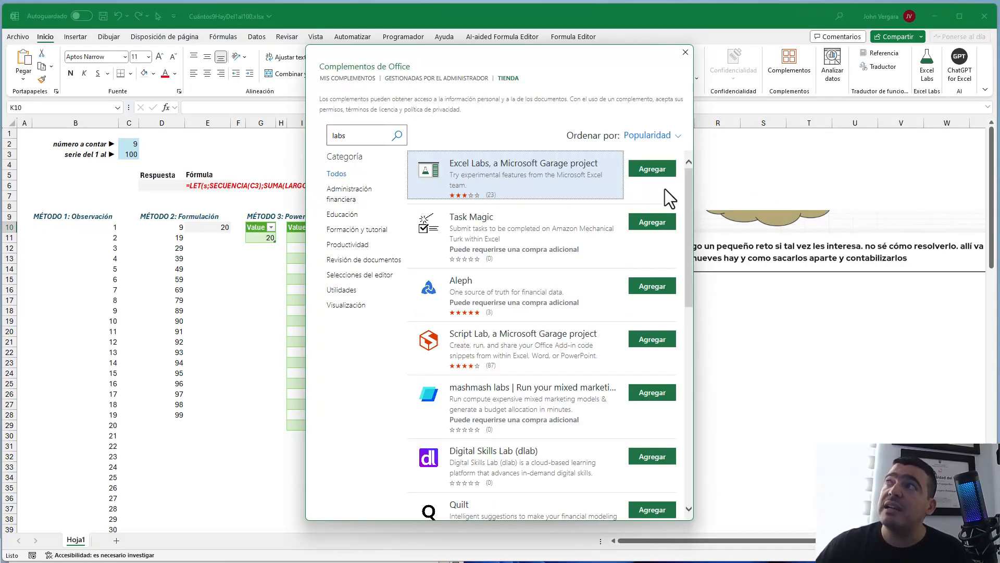
click(685, 52)
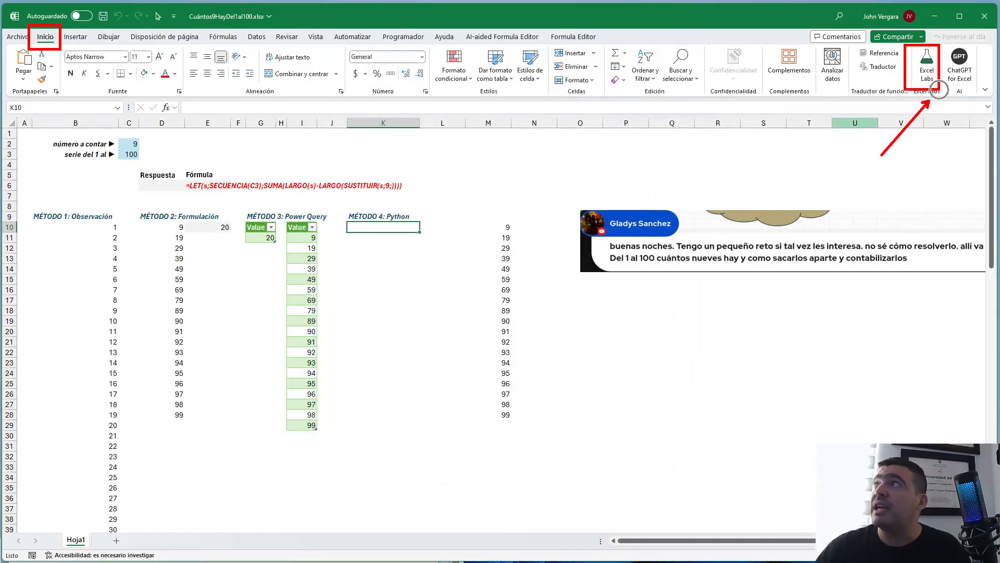
Open the Python editor of the Excel Labs add-in
click(927, 67)
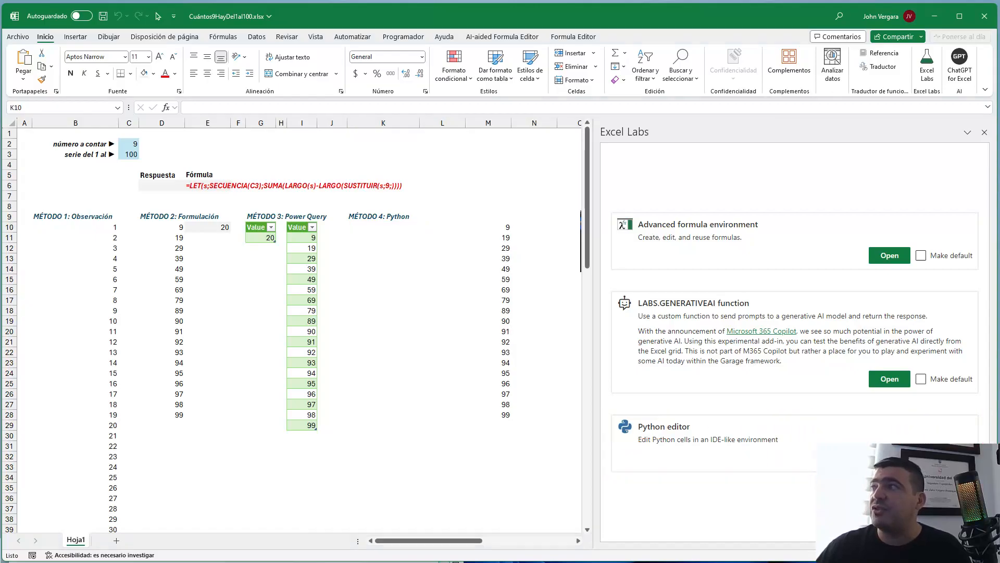
click(890, 458)
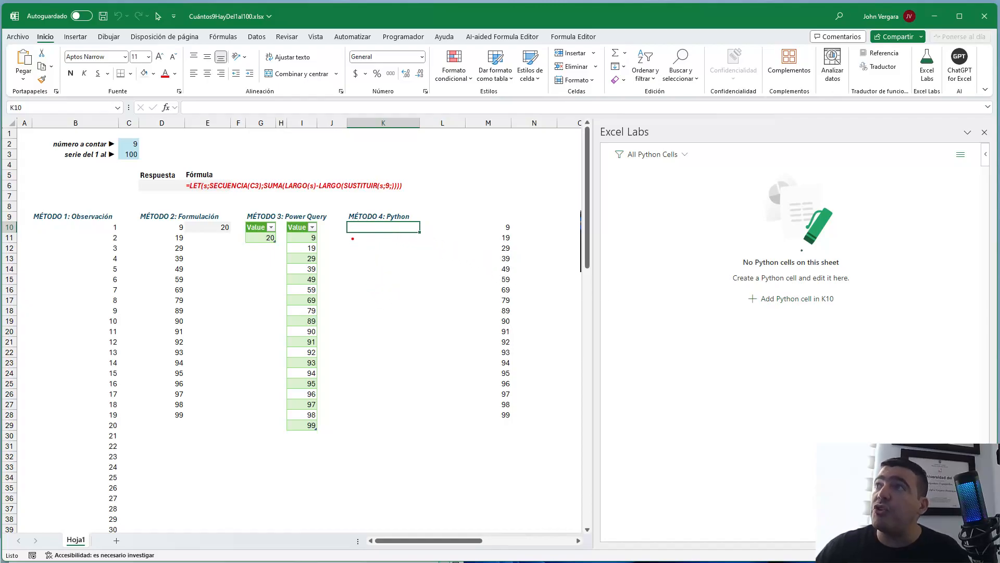
key(Down)
key(Down)
key(Down)
key(Down)
key(Down)
key(Down)
key(Down)
key(Down)
key(Down)
key(Down)
key(Down)
key(Down)
key(Down)
key(Down)
click(373, 227)
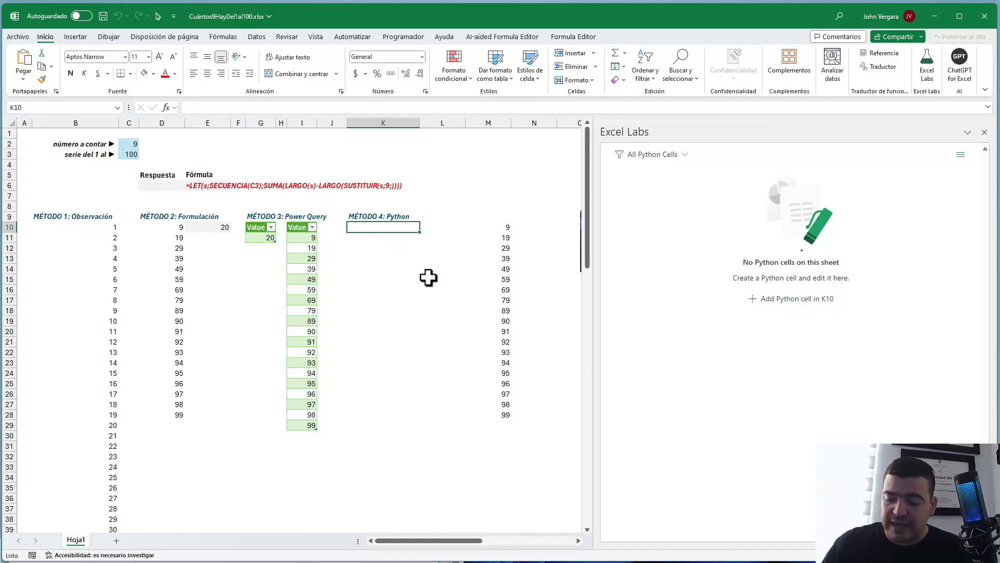
text(=py)
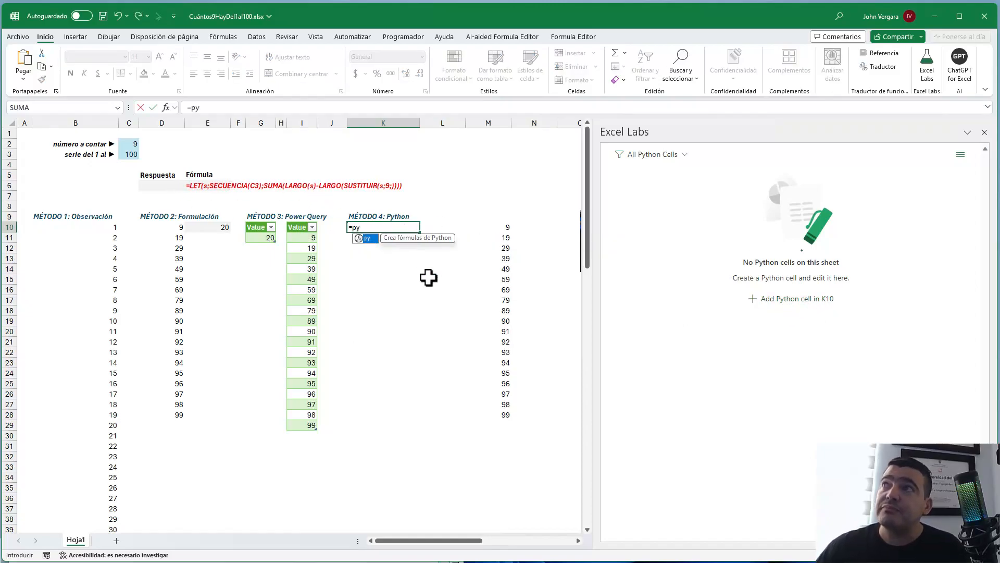
key(Tab)
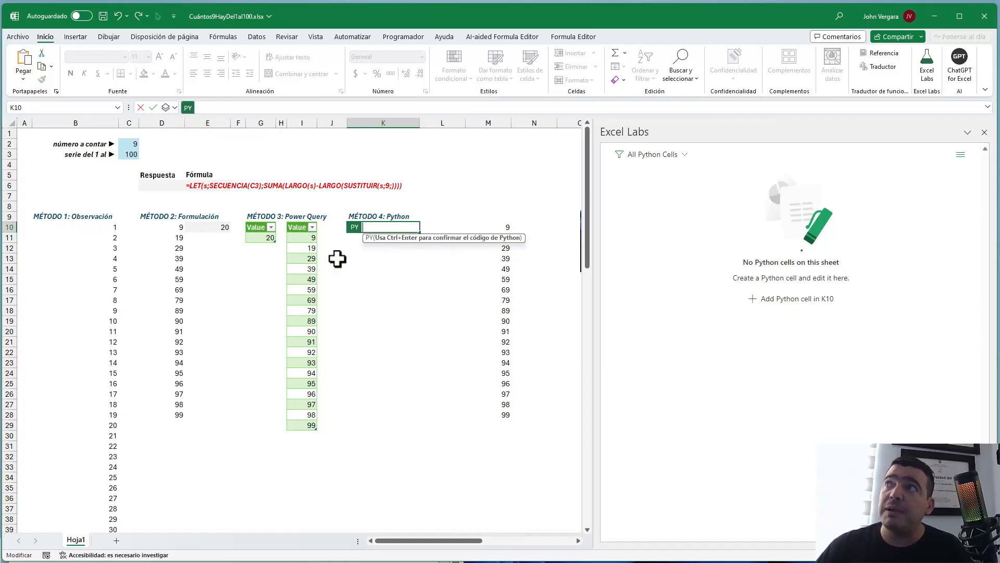
key(Escape)
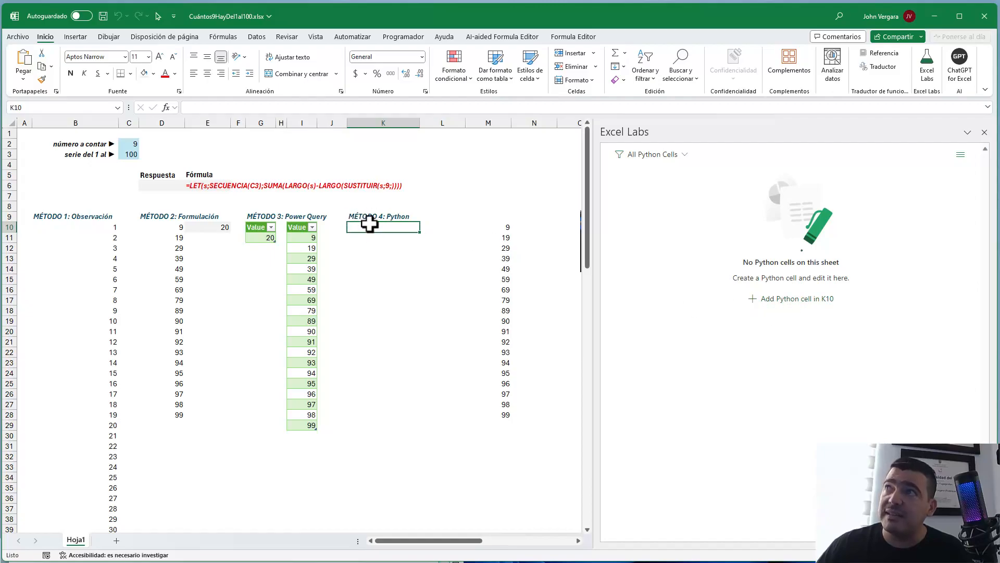
Add a Python cell in K10 with the Excel Labs editor and begin its code with the range function
click(792, 299)
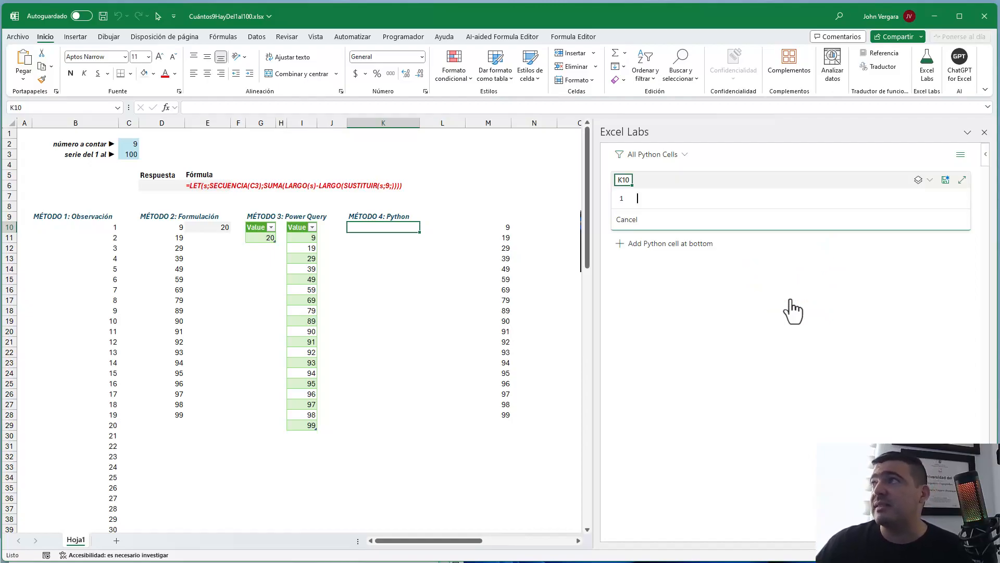
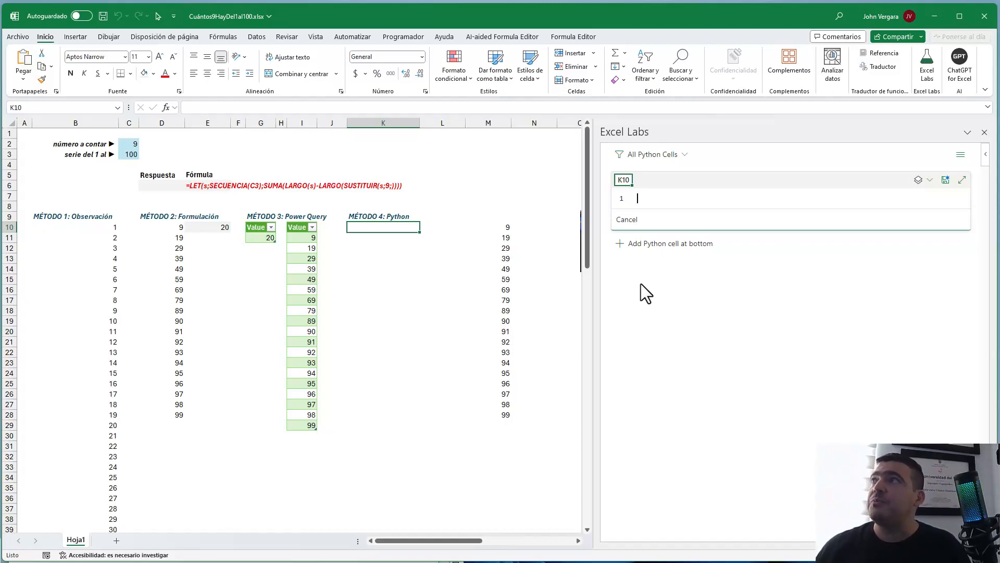
text(range)
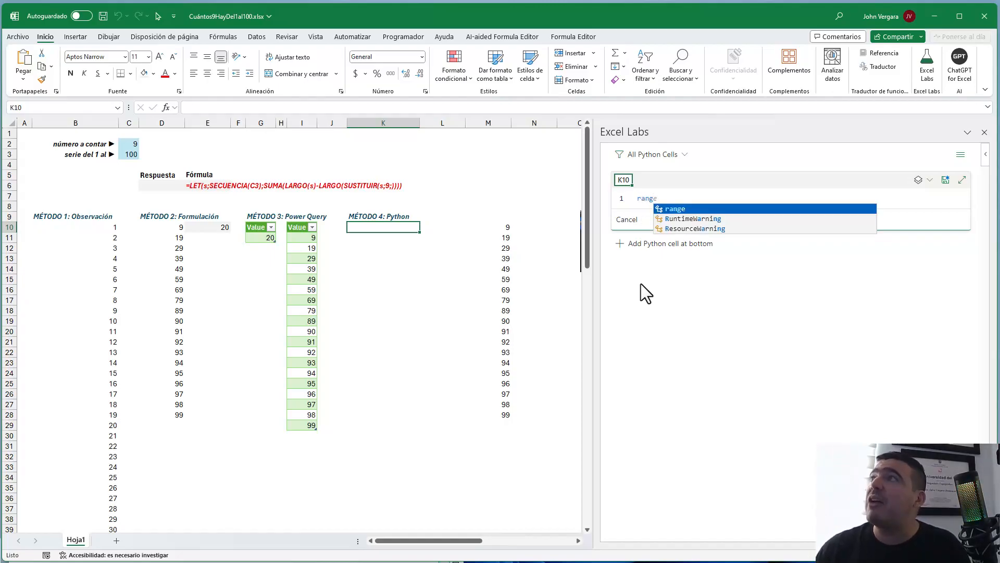
scroll(662, 254, up, 3)
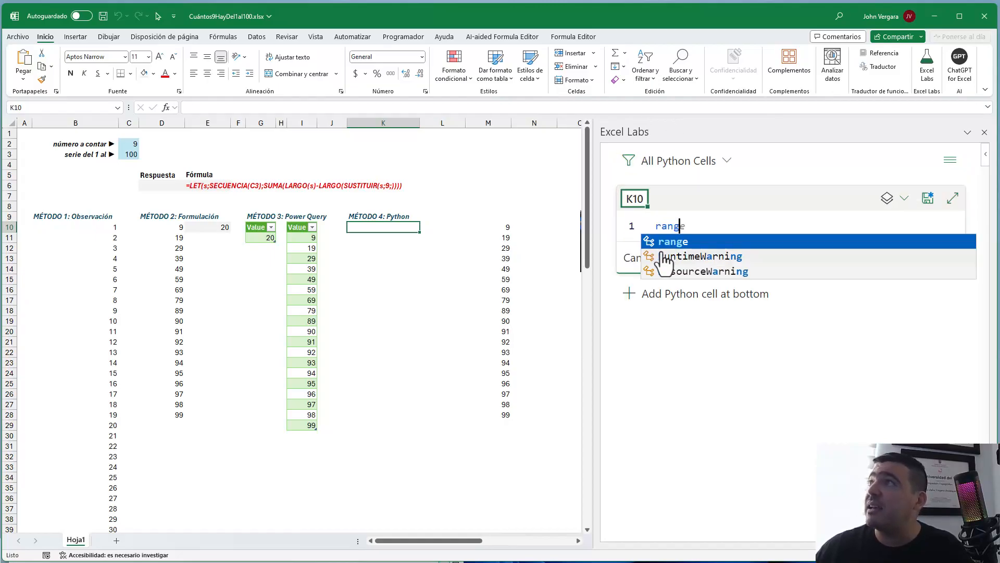
scroll(689, 290, down, 1)
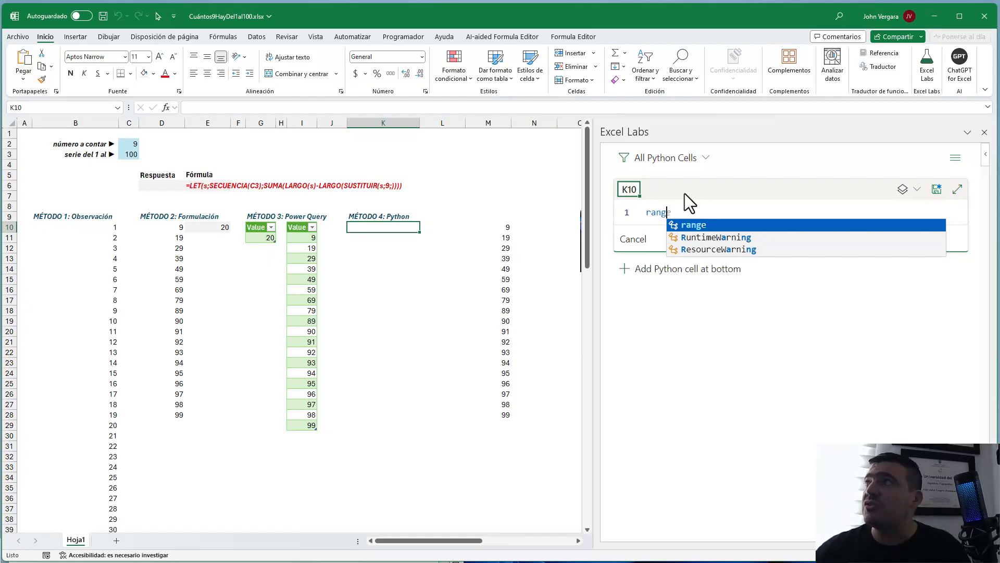
click(696, 229)
text(()
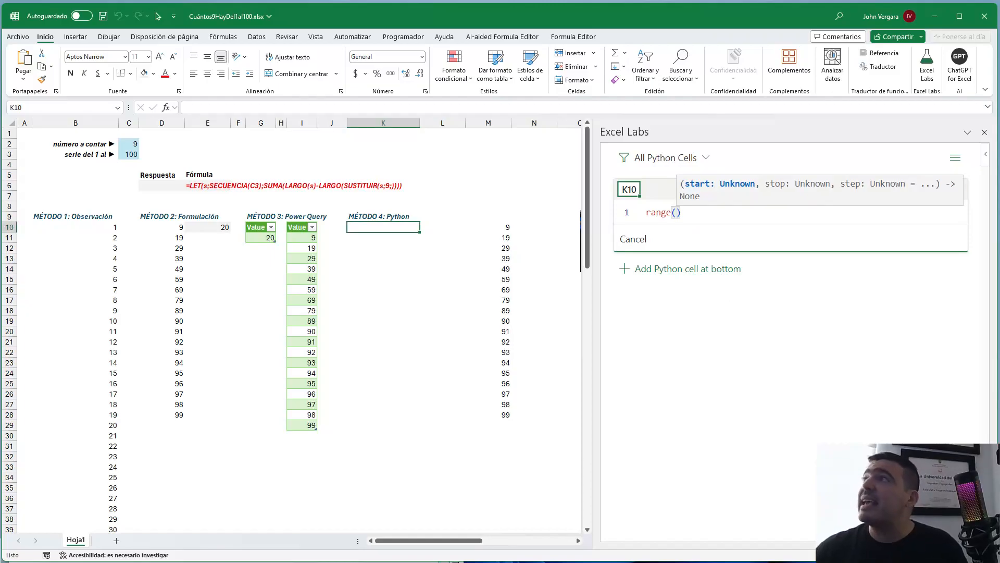
drag(695, 177, 648, 98)
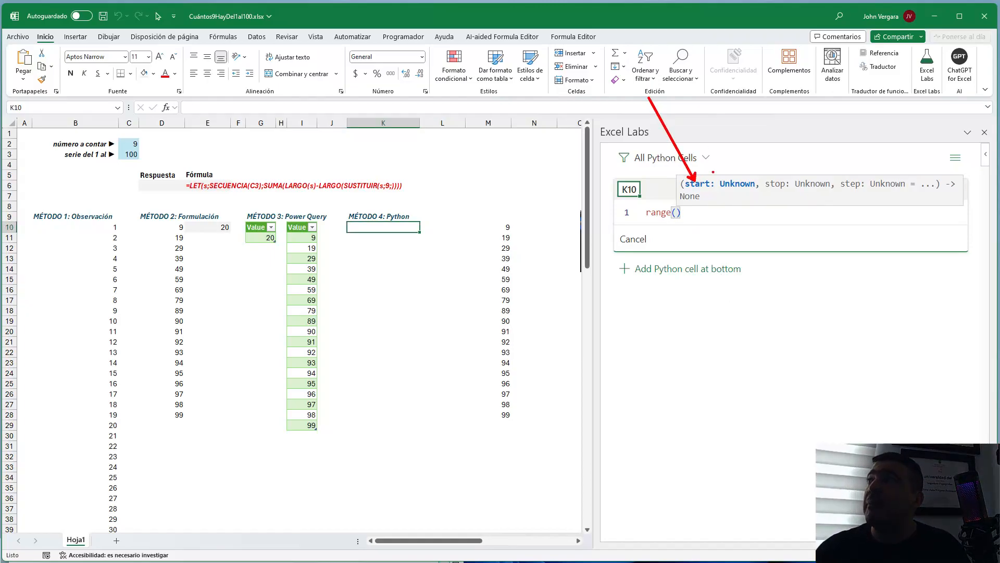
drag(782, 177, 752, 101)
drag(852, 177, 837, 113)
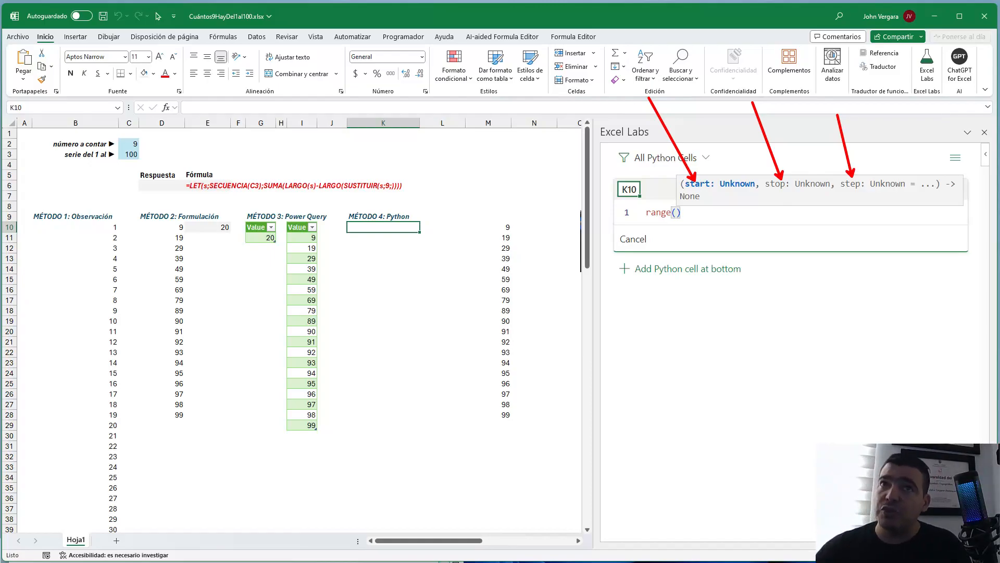
key(Escape)
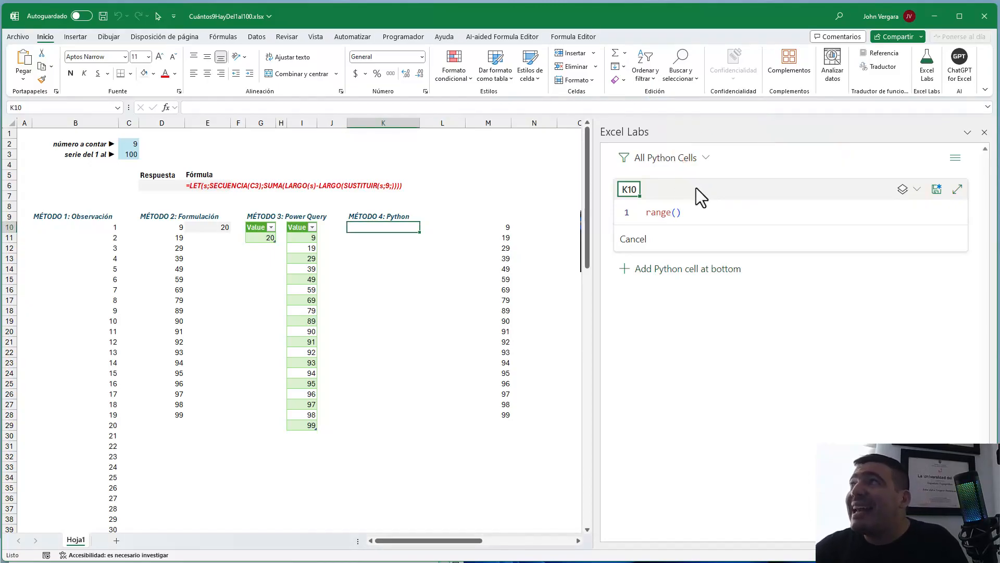
Complete the K10 code as range(1, 101) and run the Python cell
click(676, 212)
text(1)
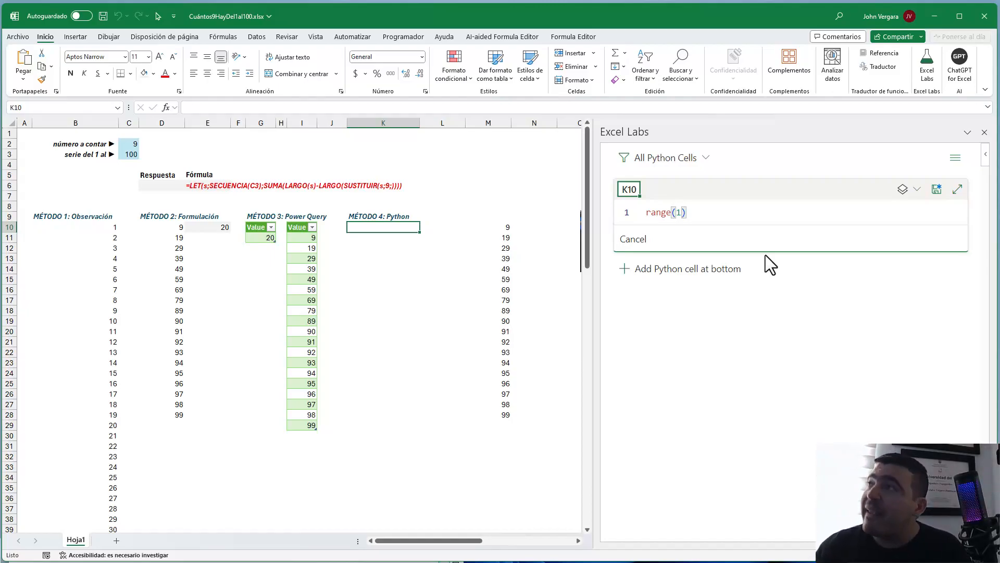
text(,)
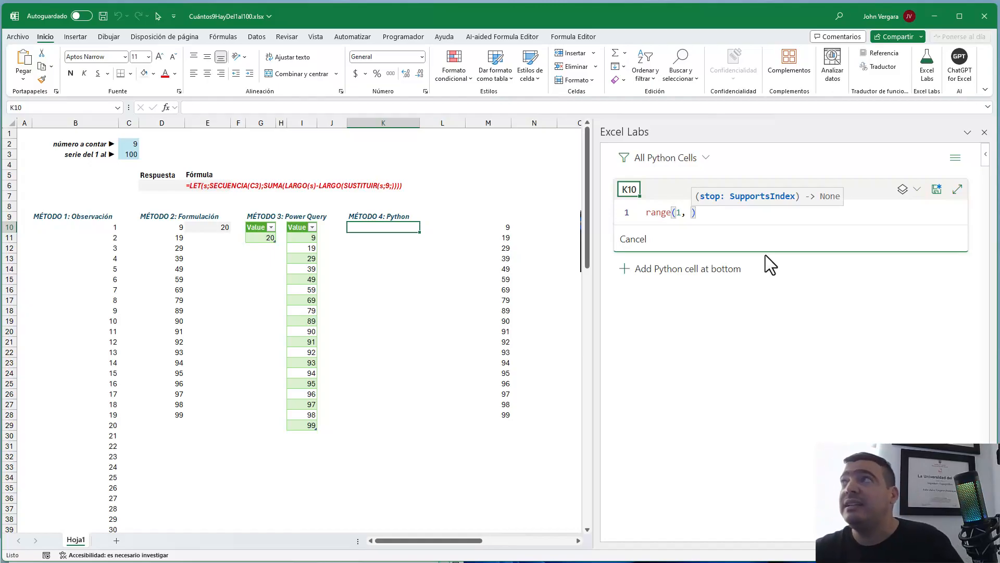
text(101)
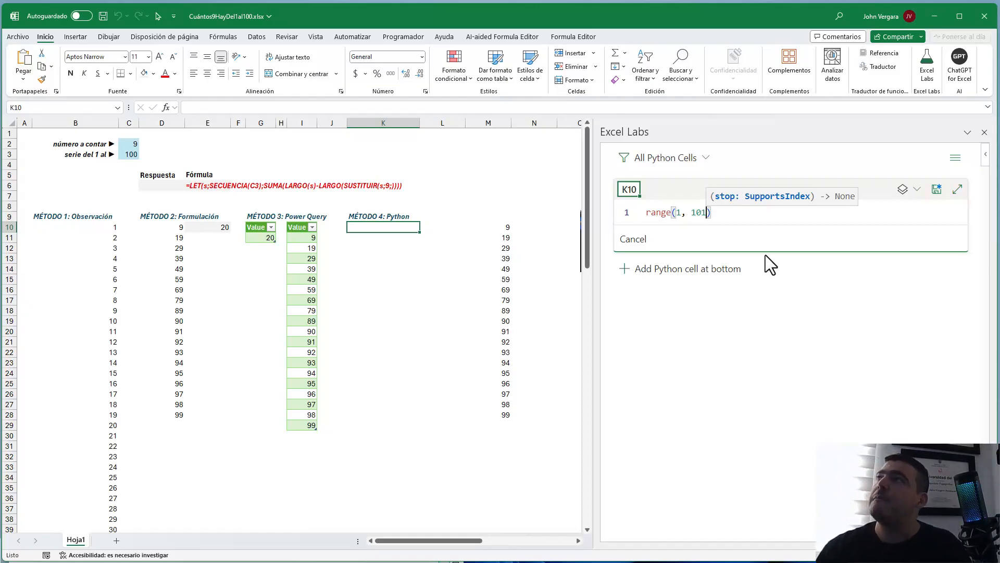
key(Right)
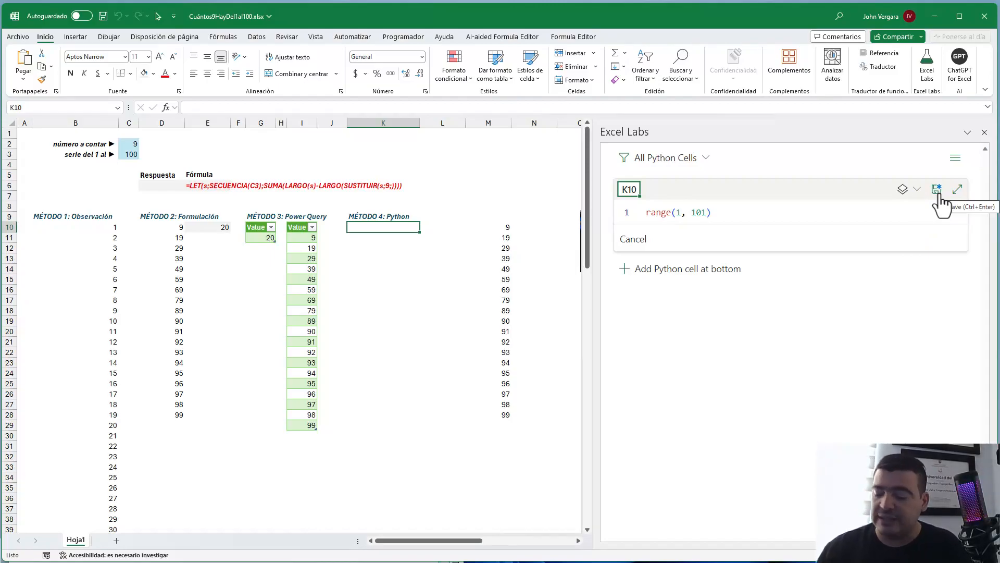
key(ctrl+Return)
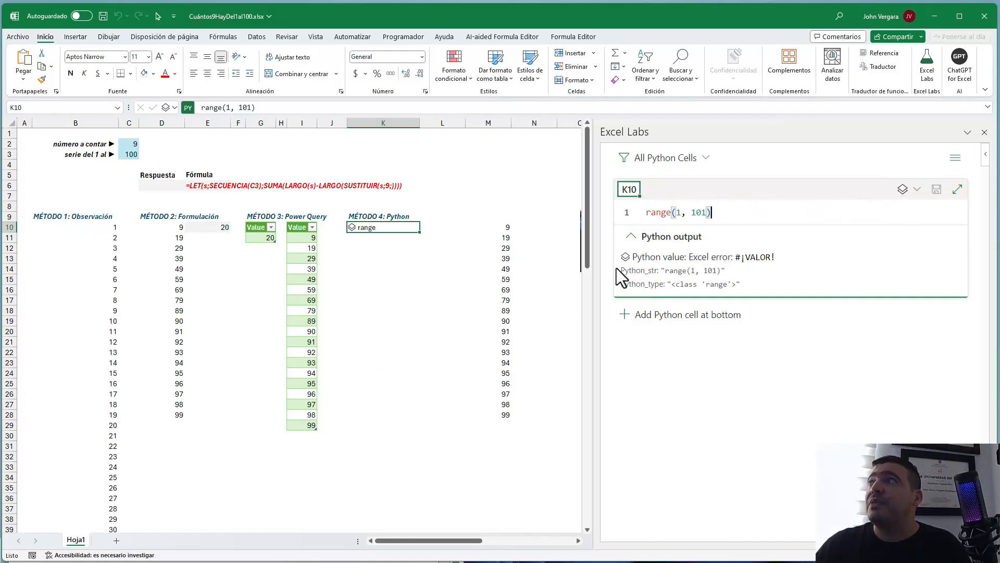
Set the output of Python cell K10 to Excel values and run it again
click(918, 192)
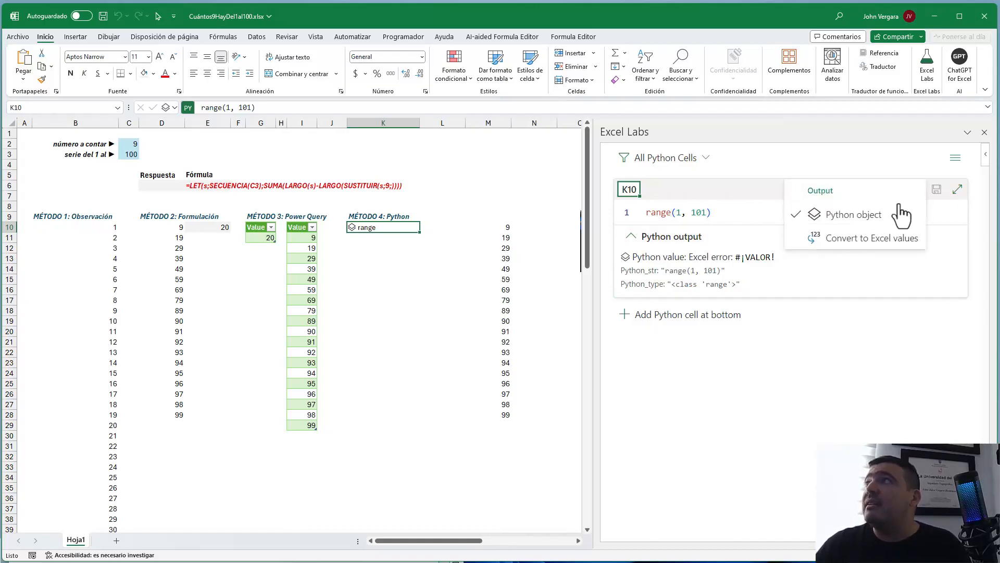
click(847, 243)
click(746, 214)
key(ctrl+Return)
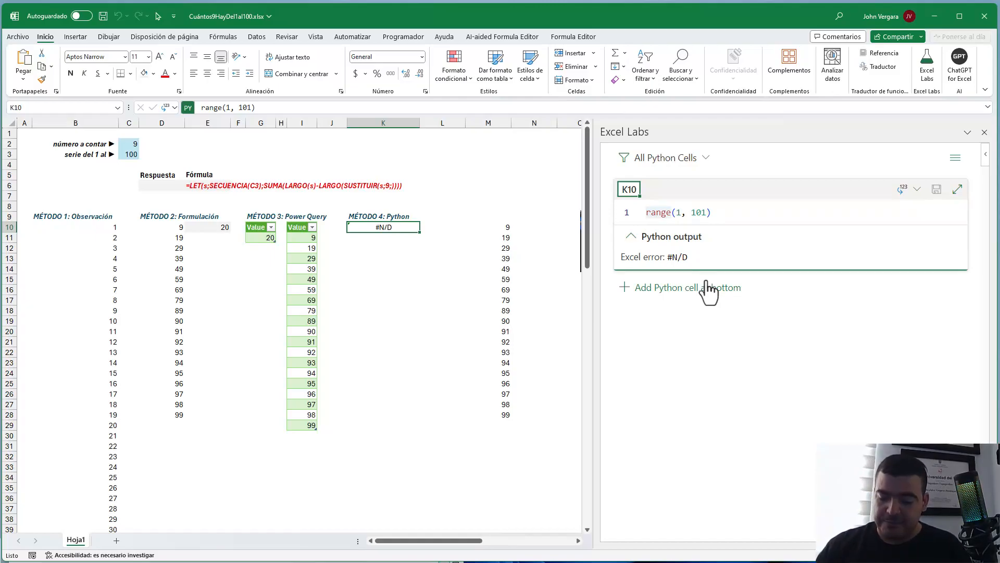
Wrap the K10 code in a list function so it reads list(range(1, 101)), and run the cell
text(list()
key(End)
text())
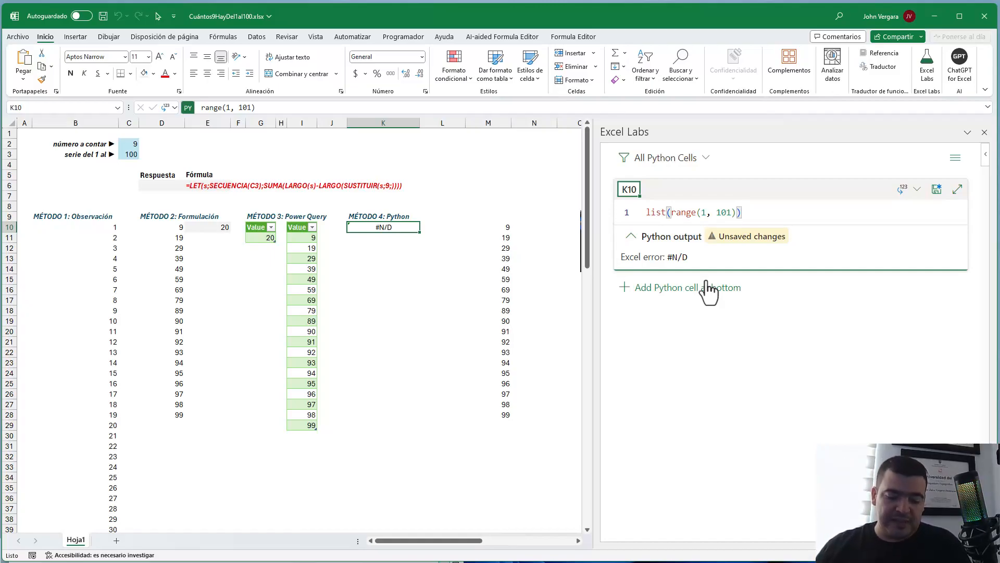
key(ctrl+Return)
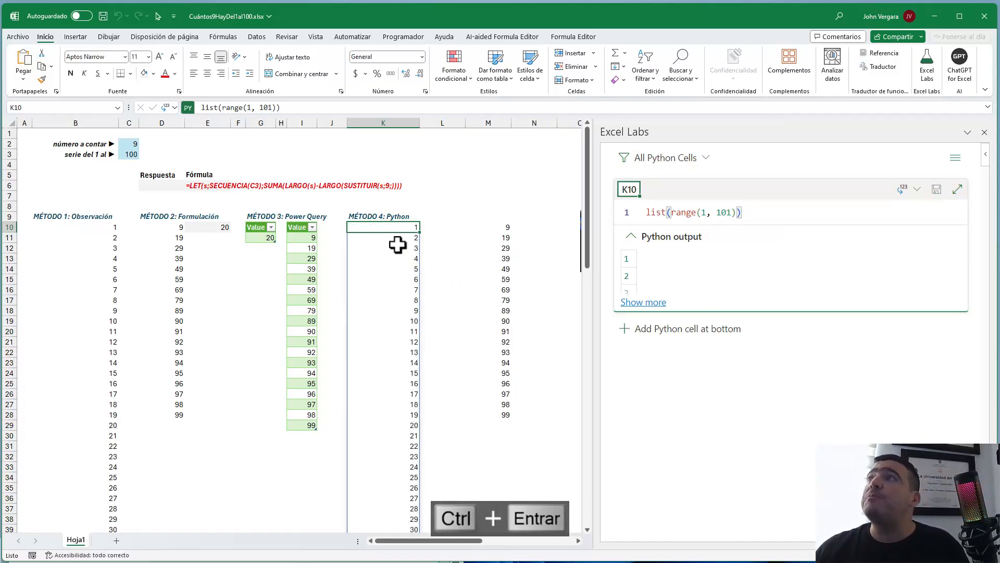
Switch the output of Python cell K10 to a Python object and run it
click(917, 191)
click(866, 216)
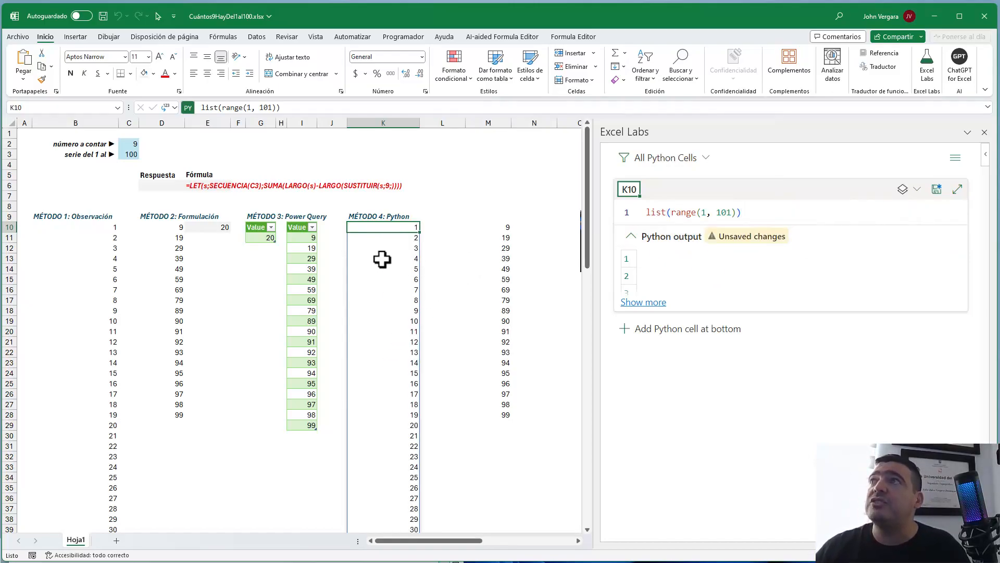
key(ctrl+Return)
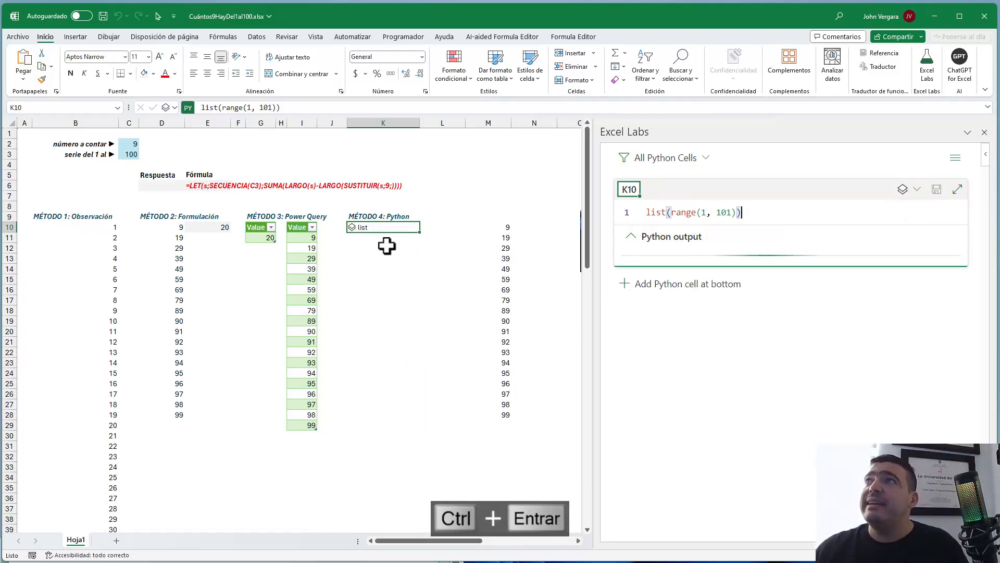
drag(364, 235, 370, 282)
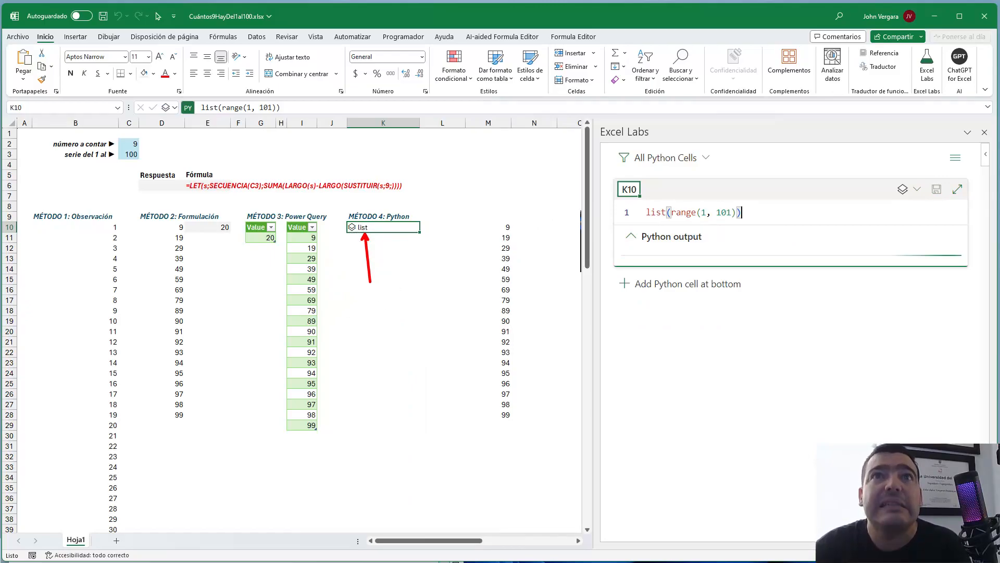
key(Escape)
Convert K10's output back to Excel values, run the cell, check the end of the spilled list and reselect K10
click(906, 189)
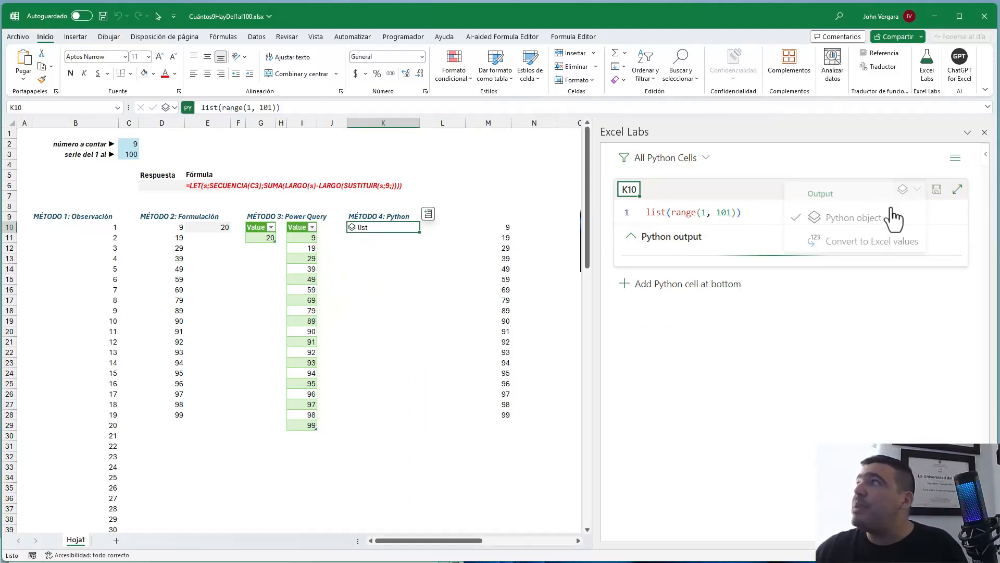
click(870, 241)
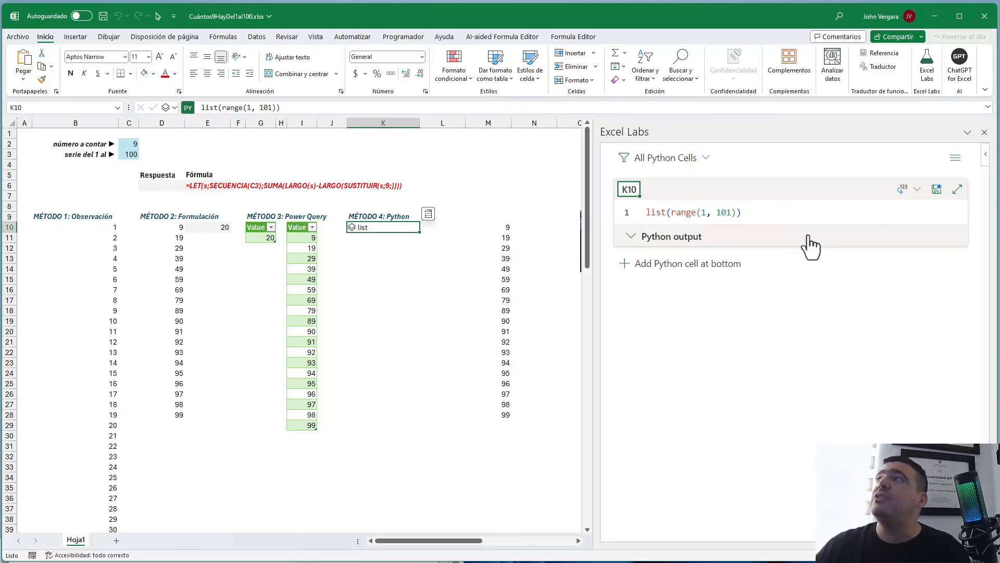
key(ctrl+Return)
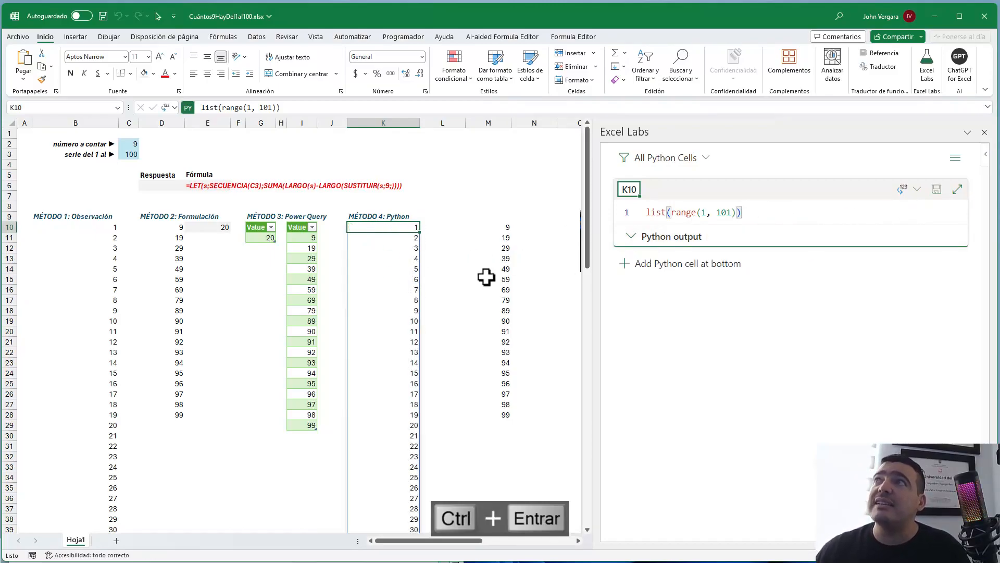
key(ctrl+Down)
click(405, 218)
click(406, 228)
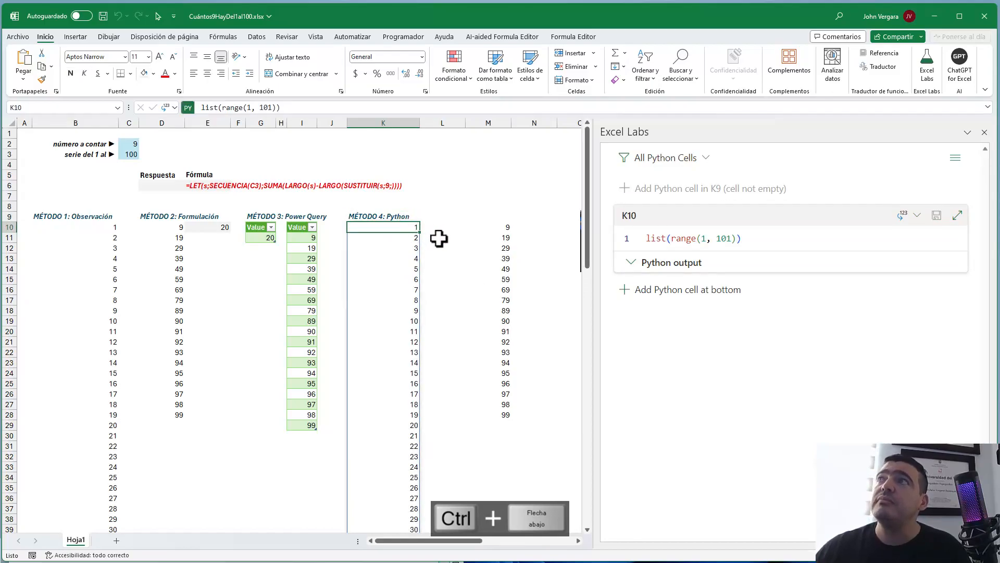
Check the last value of the list spilled from K10, and reselect K10
key(ctrl+Down)
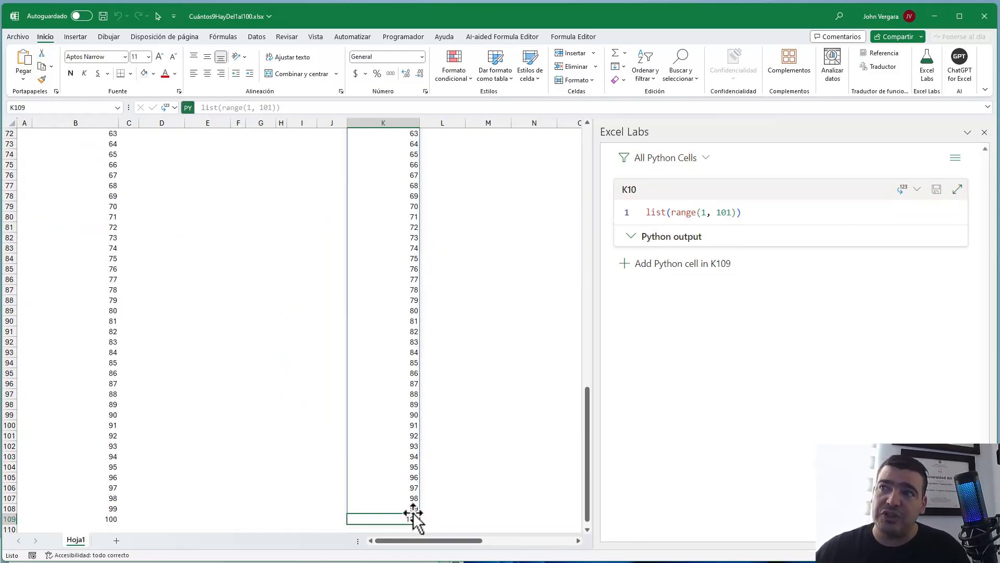
key(ctrl+Up)
scroll(552, 476, up, 3)
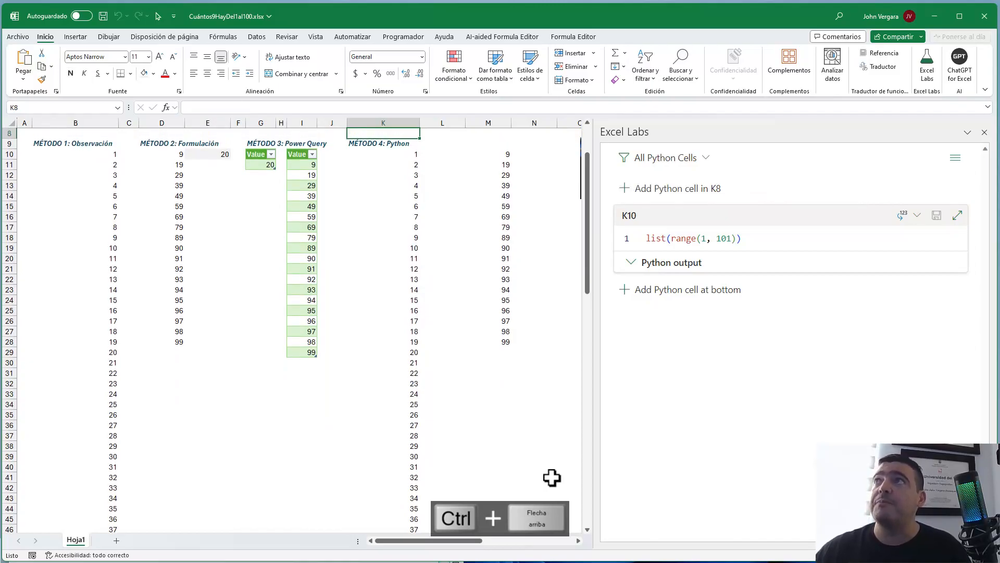
click(405, 226)
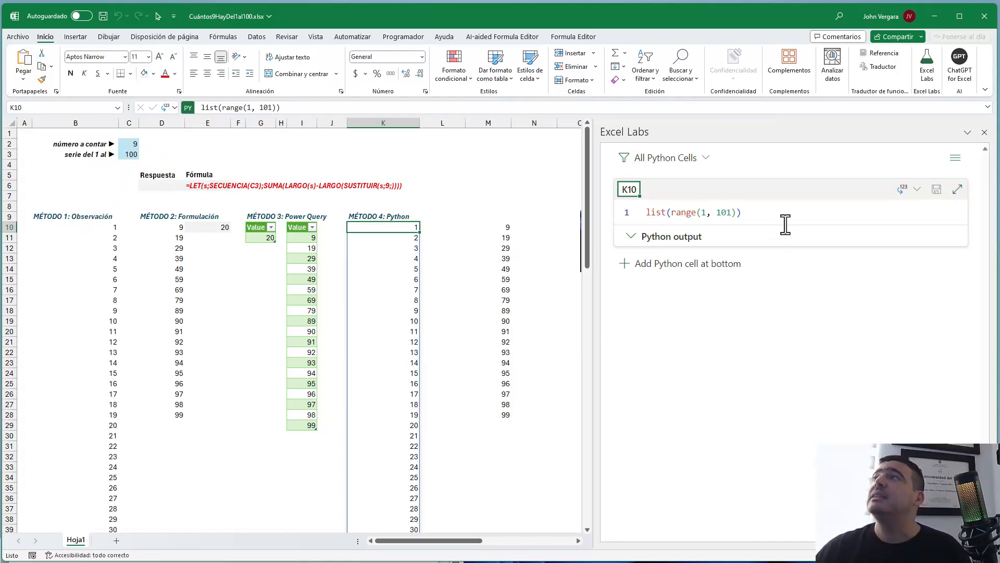
Replace the range's end value 101 in the K10 code with the cell reference xl("C3"), and run the cell
click(734, 212)
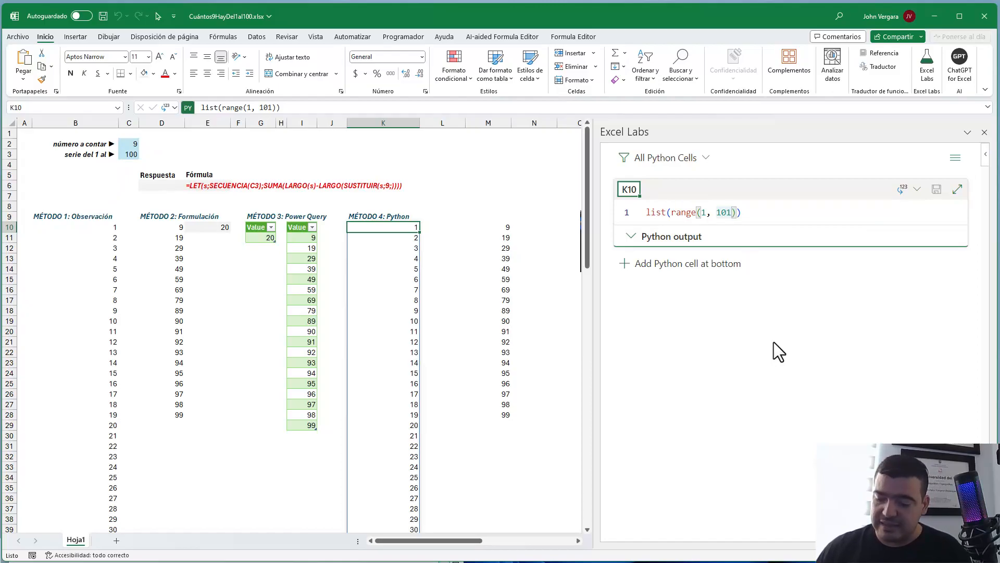
key(BackSpace)
key(BackSpace)
key(BackSpace)
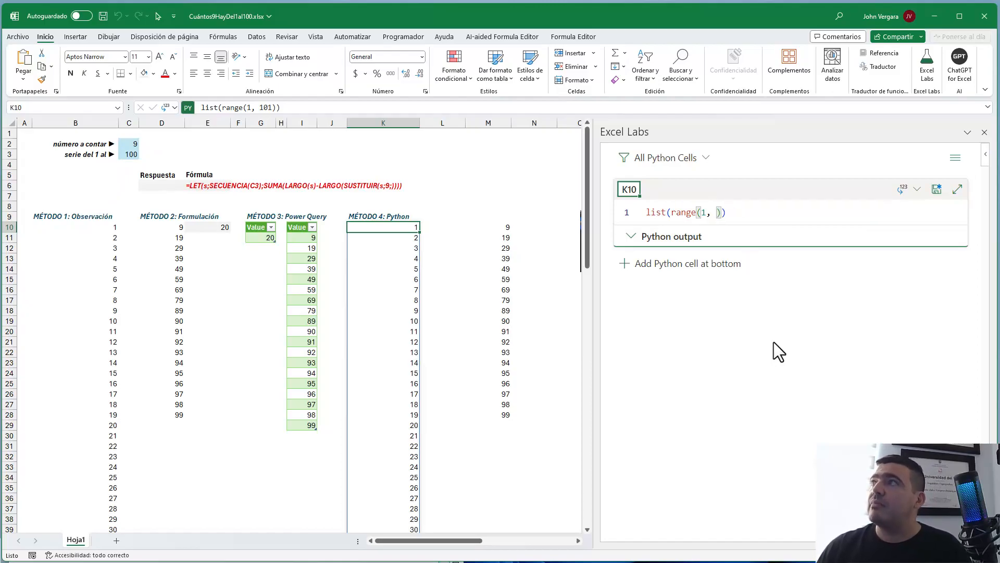
text(xl(")
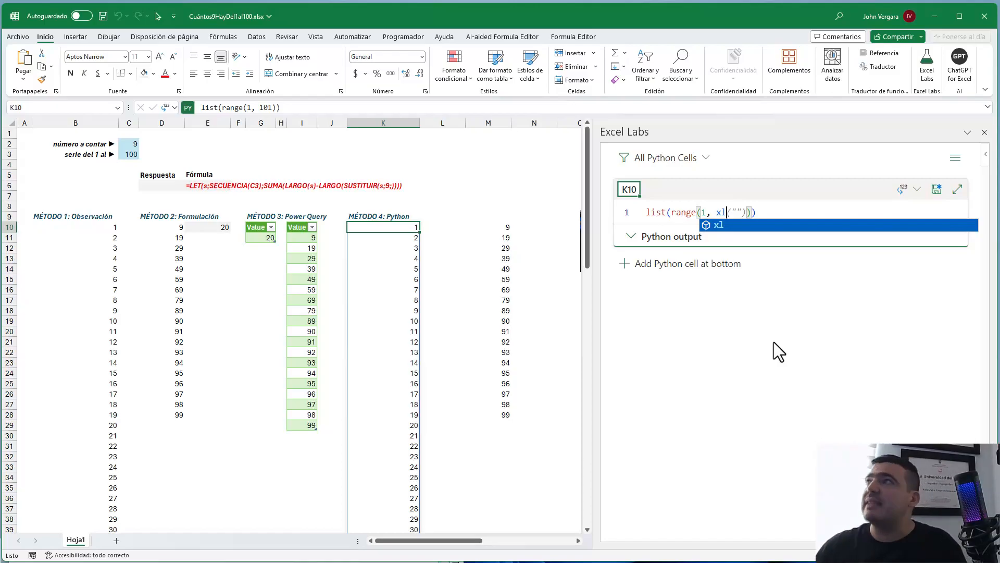
key(Right)
key(Right)
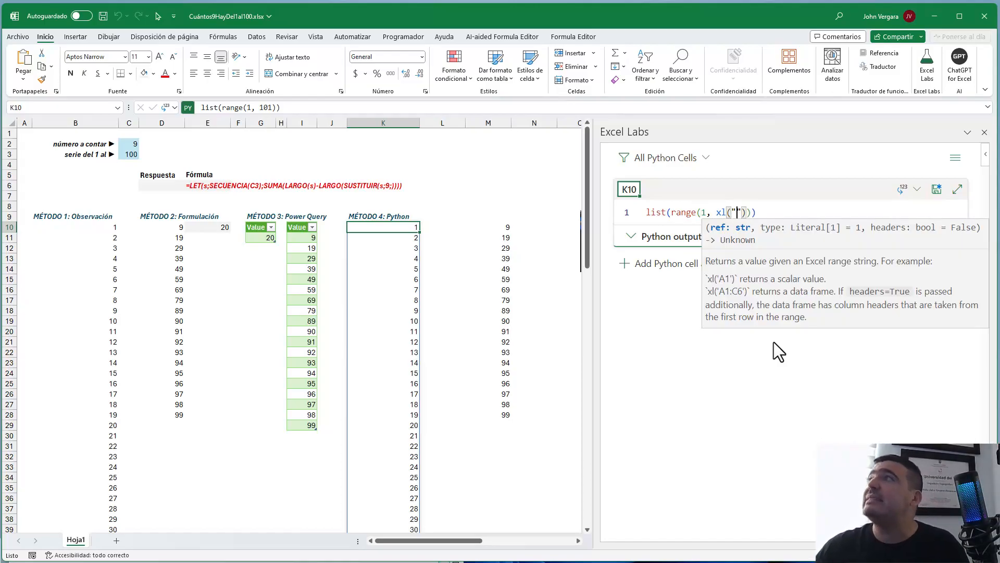
text(c3)
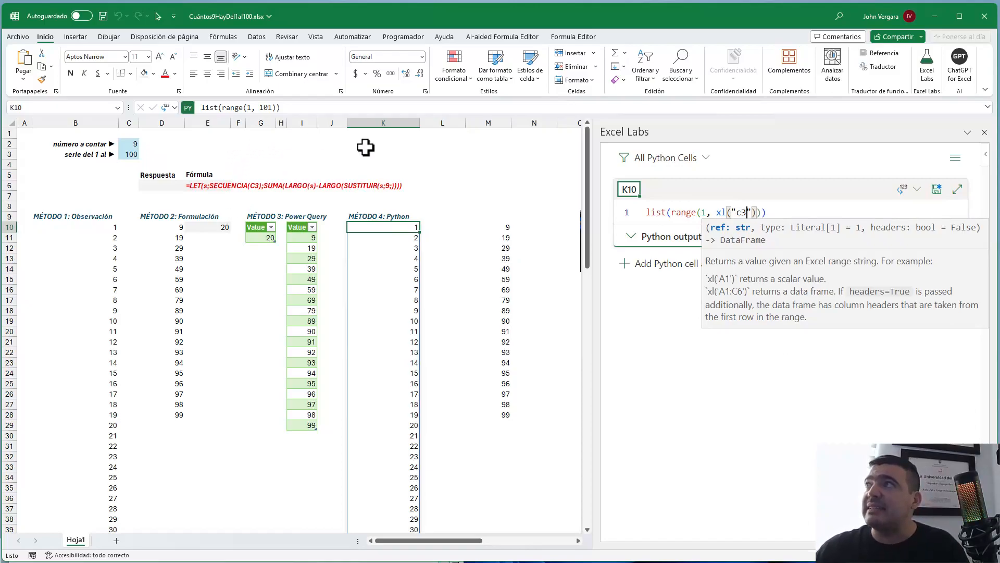
click(770, 212)
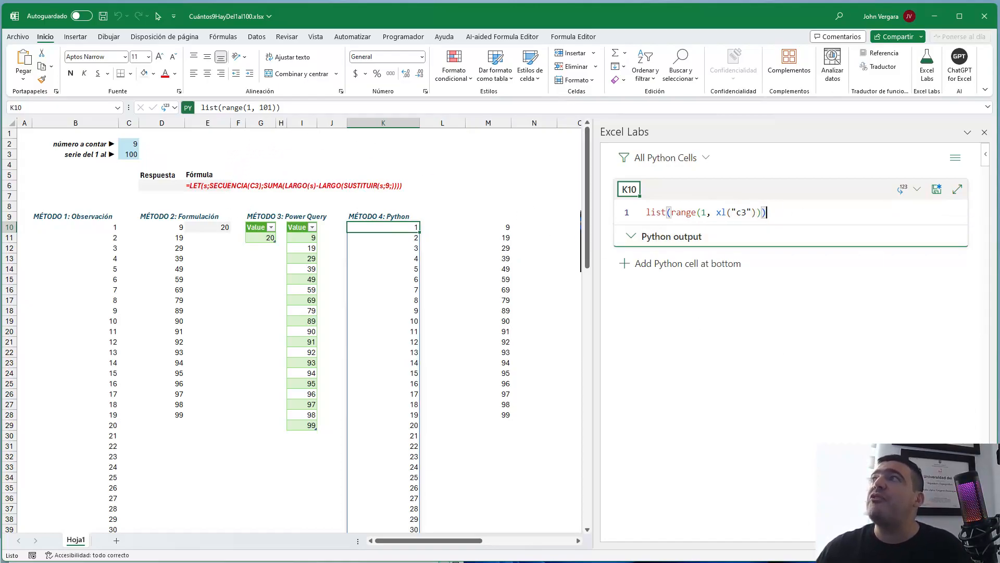
key(ctrl+Return)
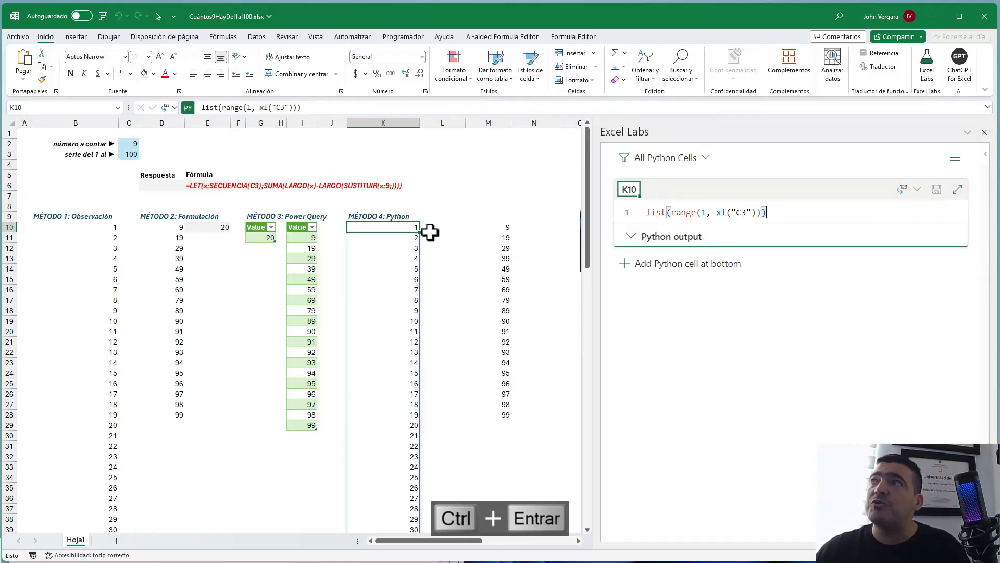
Check where the list spilled from K10 ends with the C3 reference, and return to the top of column K
key(ctrl+Down)
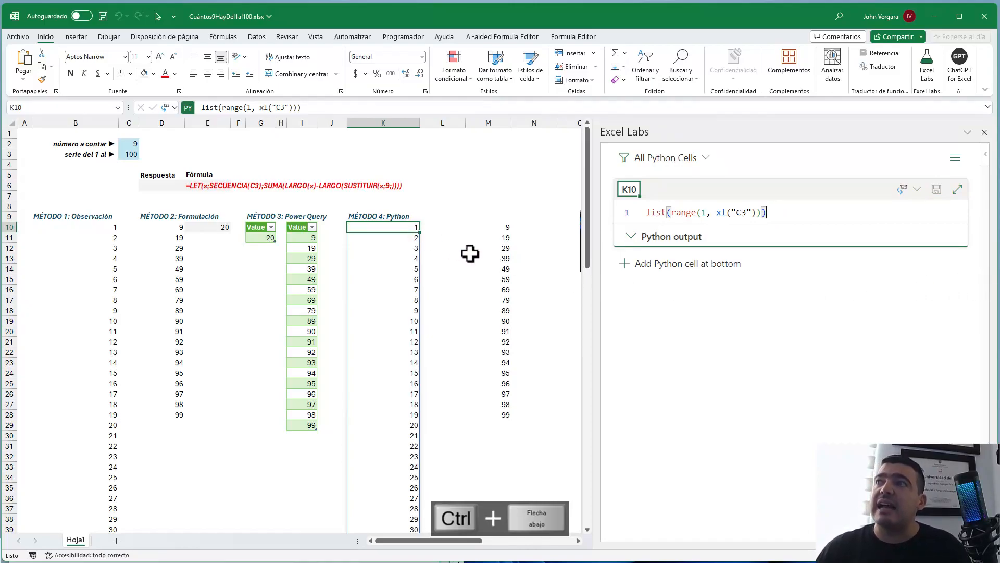
click(397, 229)
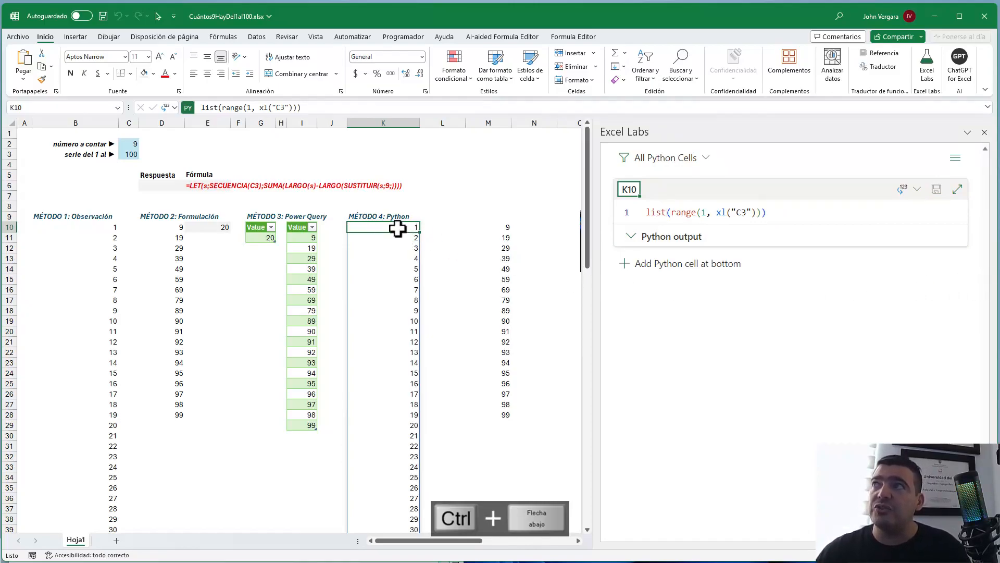
key(ctrl+Down)
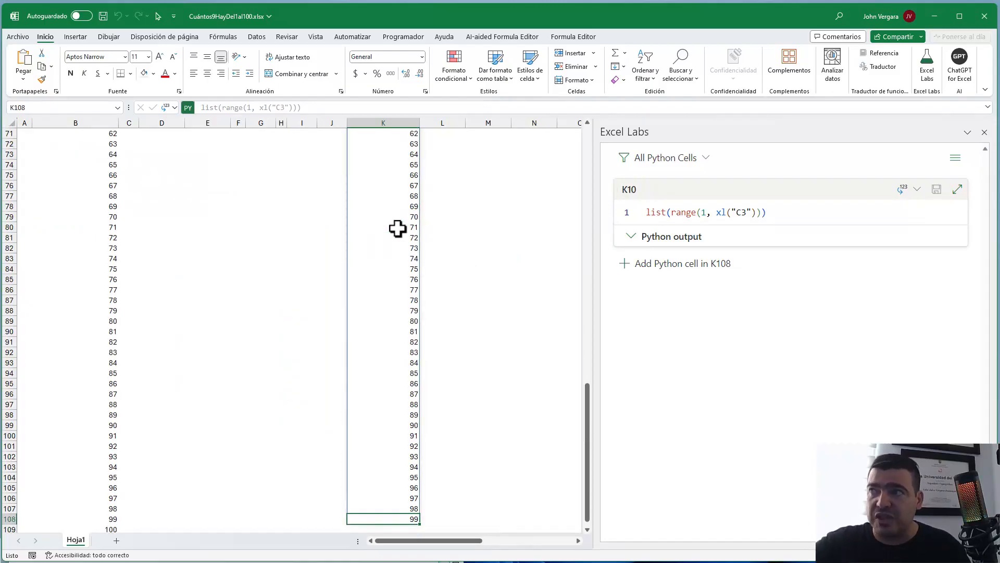
key(ctrl+Up)
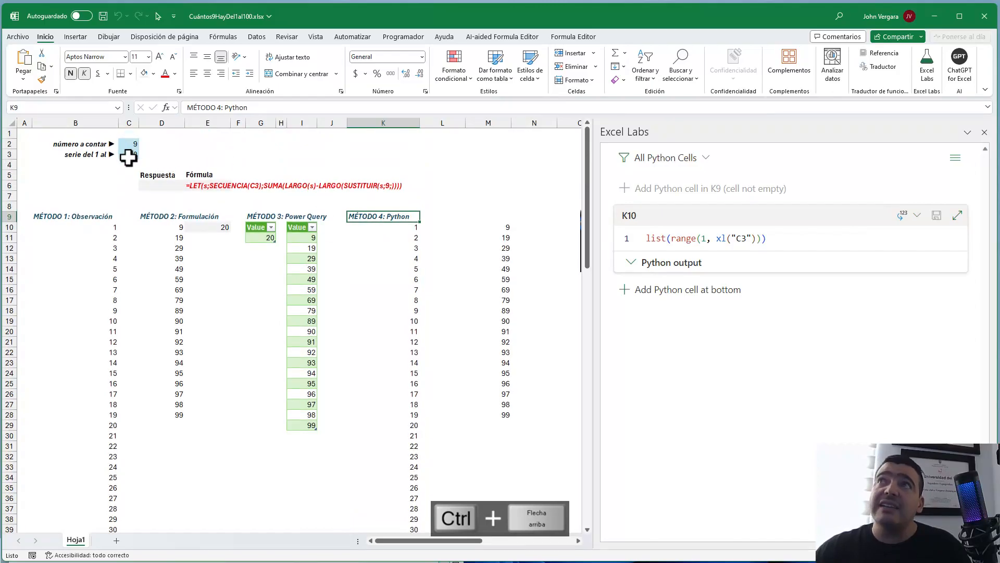
Add 1 to the C3 reference so K10 reads list(range(1, 1 + xl("C3"))), and run the cell
click(718, 240)
text(1 +)
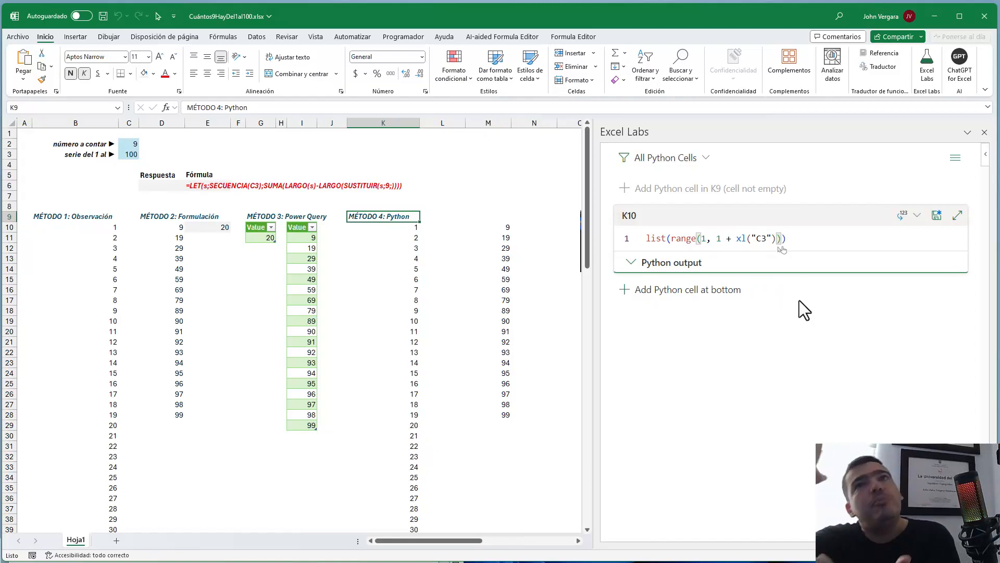
key(ctrl+Return)
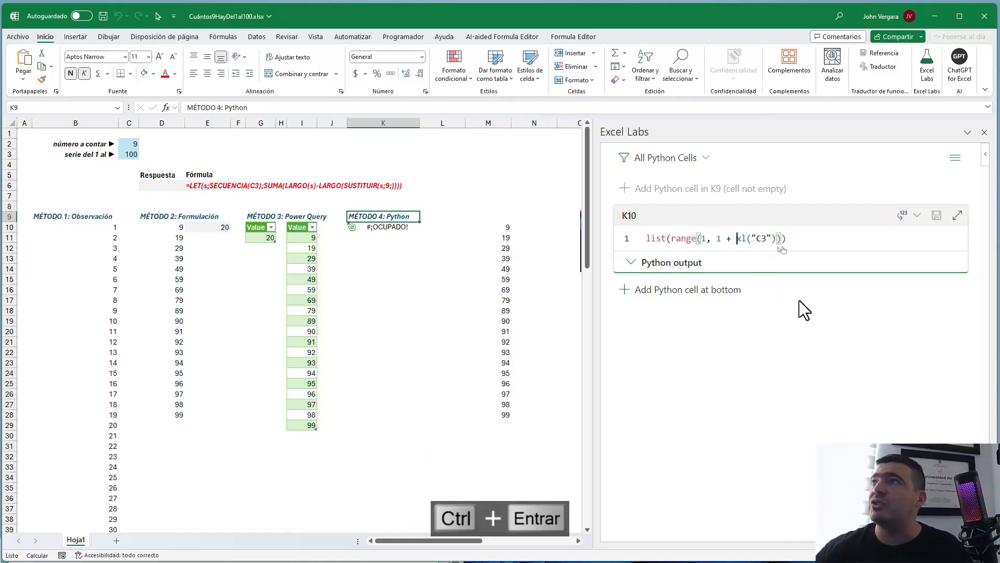
Check the end of K10's recalculated list, and reselect K10
key(ctrl+Down)
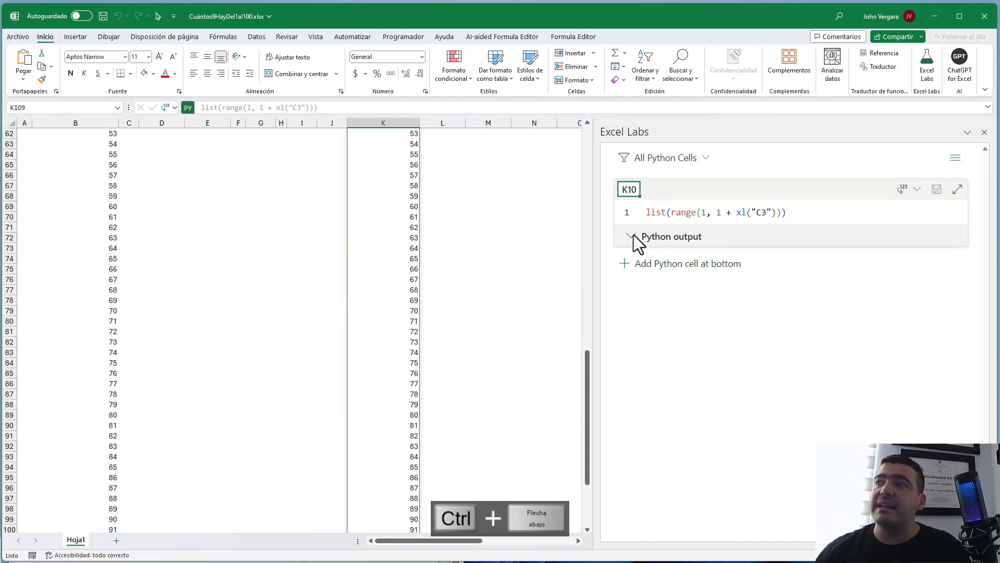
key(ctrl+Up)
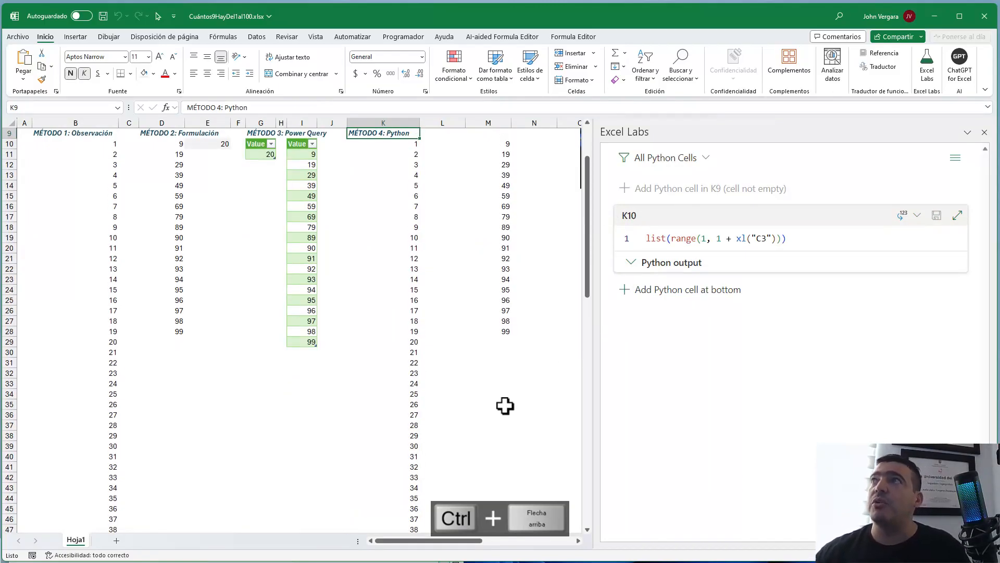
scroll(464, 323, up, 3)
click(403, 227)
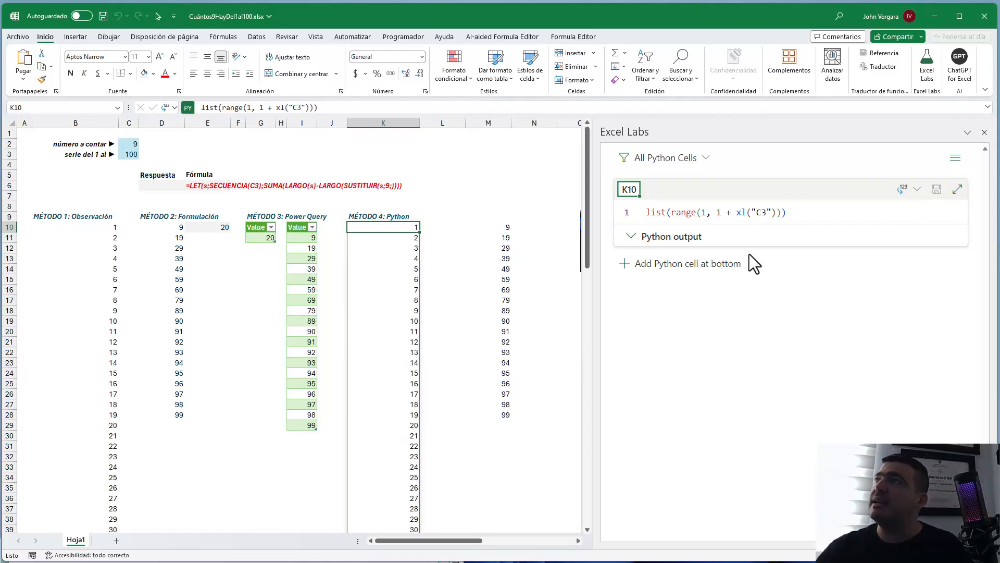
Replace the list function in K10 with the list comprehension [i for i in range(1, 1 + xl("C3"))]
double_click(651, 213)
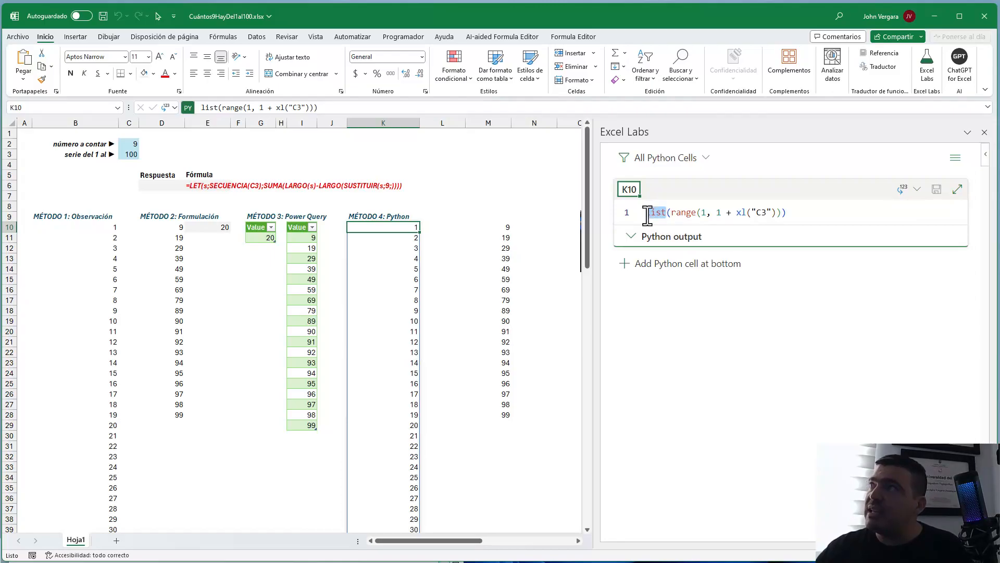
key(Delete)
key(Delete)
key(End)
key(BackSpace)
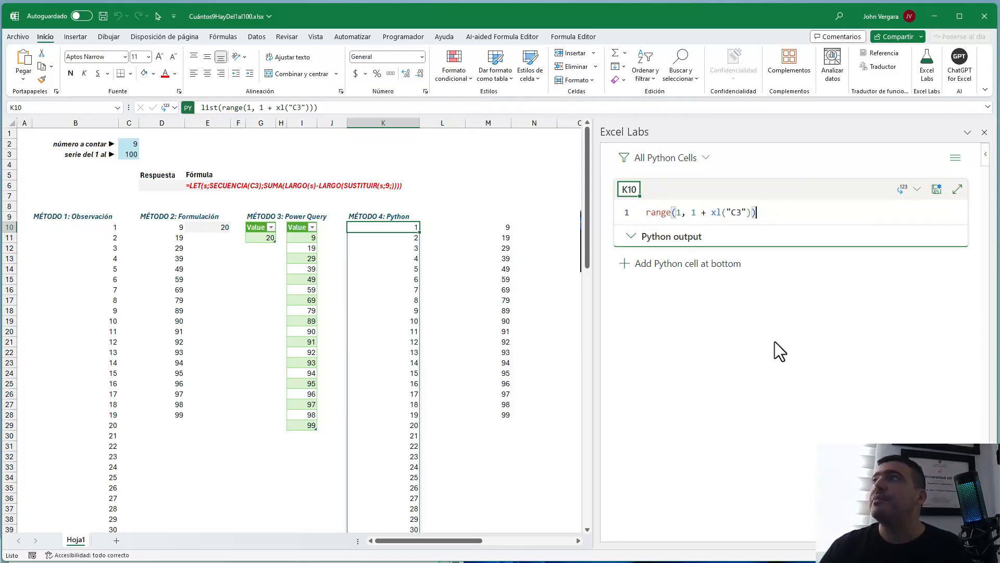
key(Home)
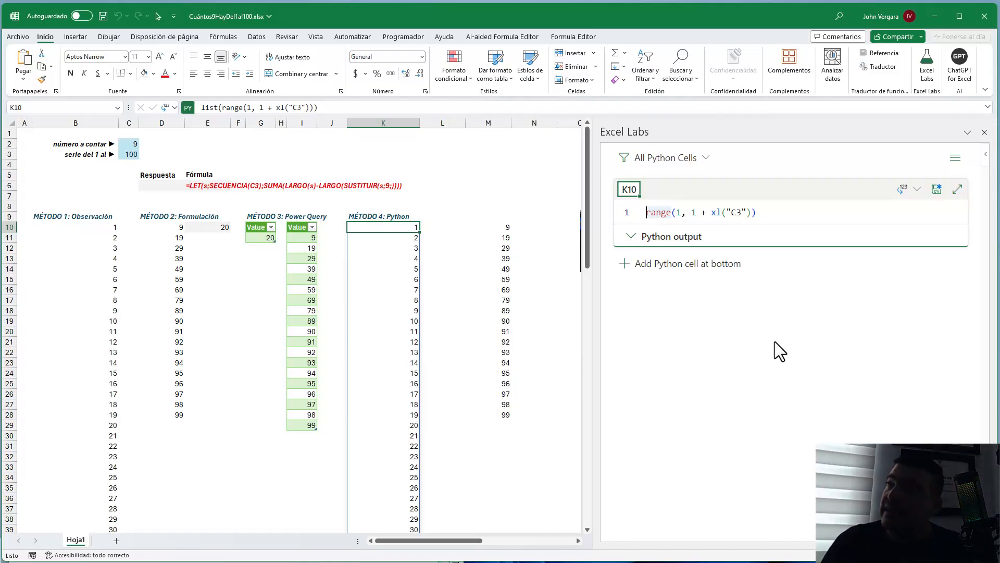
text([)
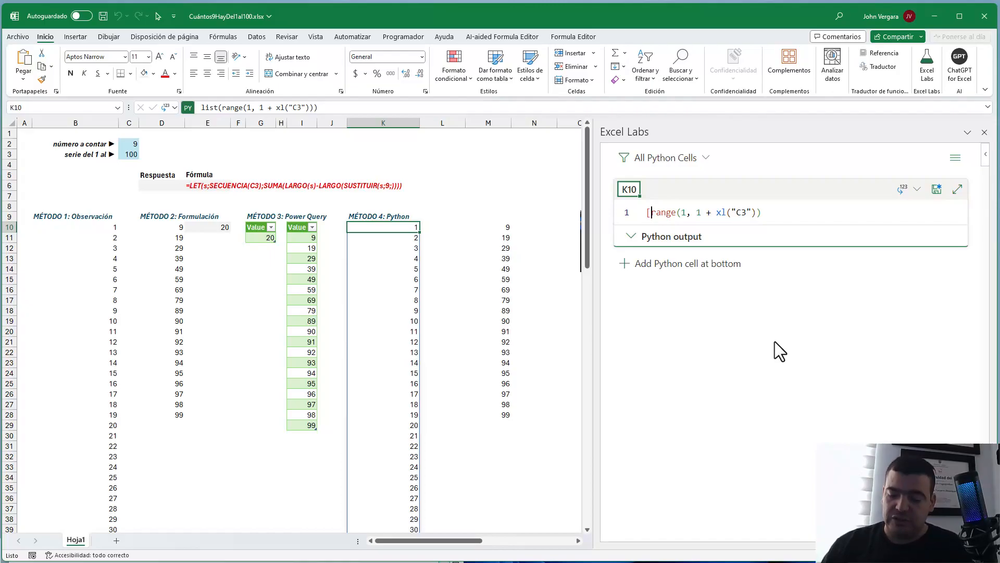
text(i for i)
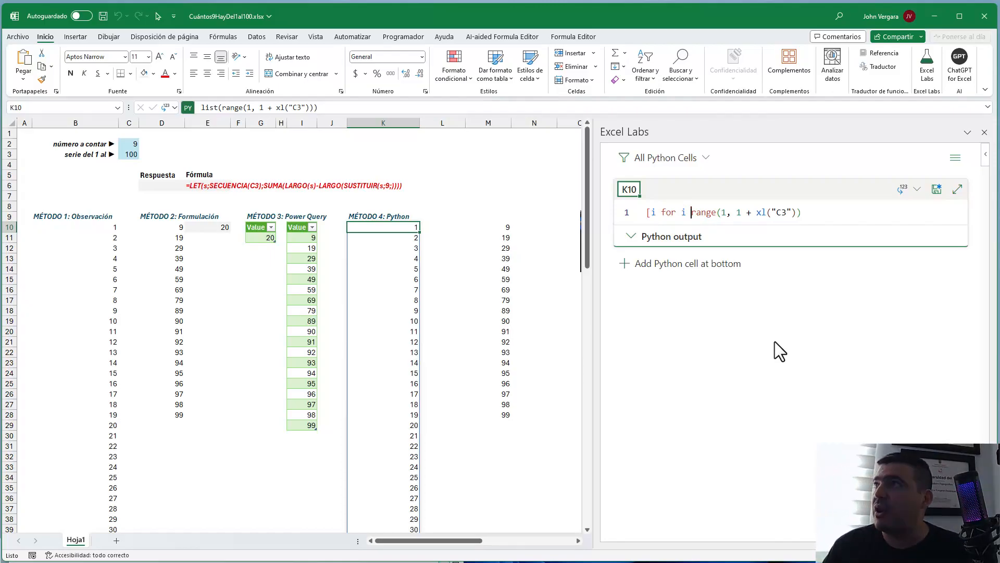
text(in)
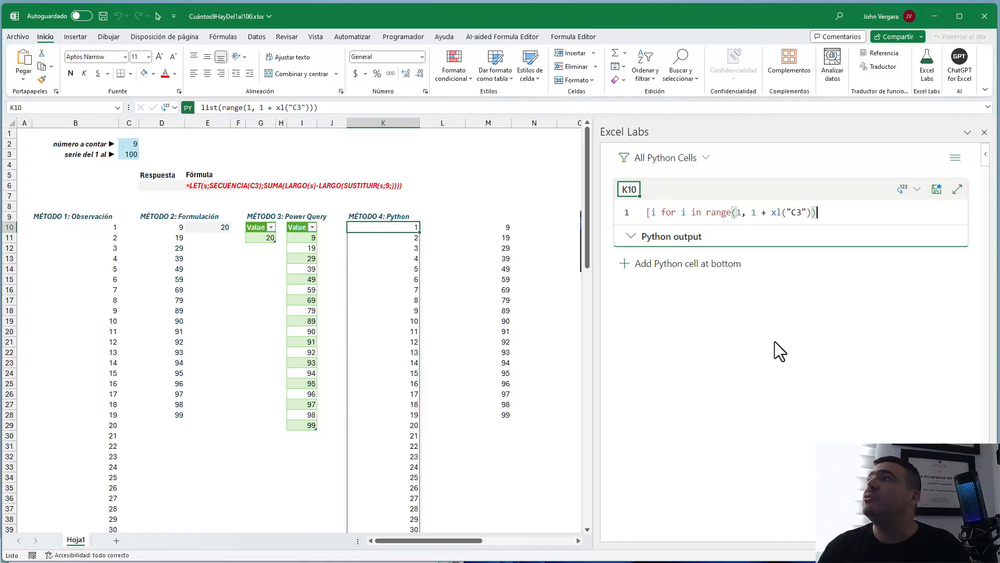
key(End)
text(])
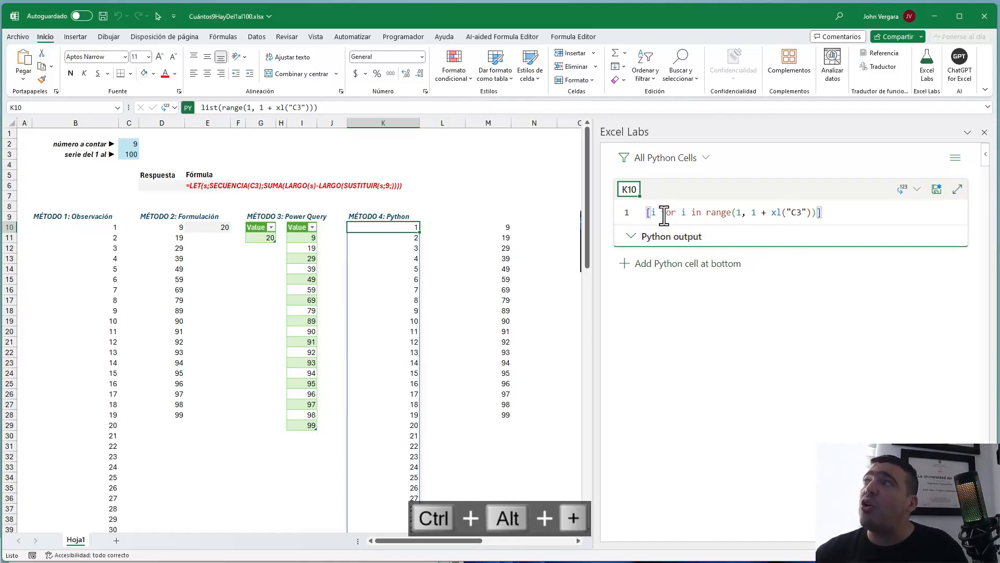
drag(720, 223, 686, 261)
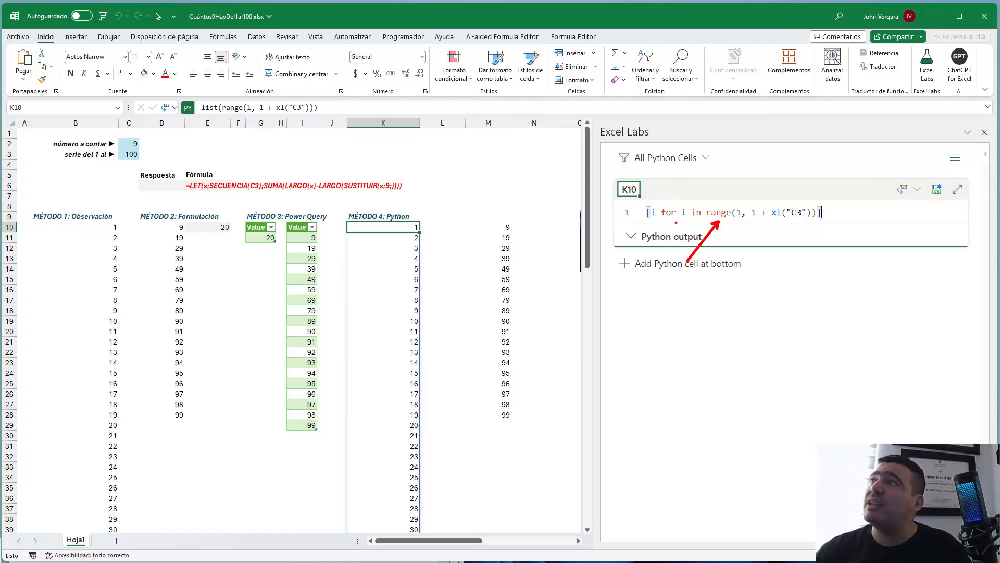
drag(683, 219, 643, 280)
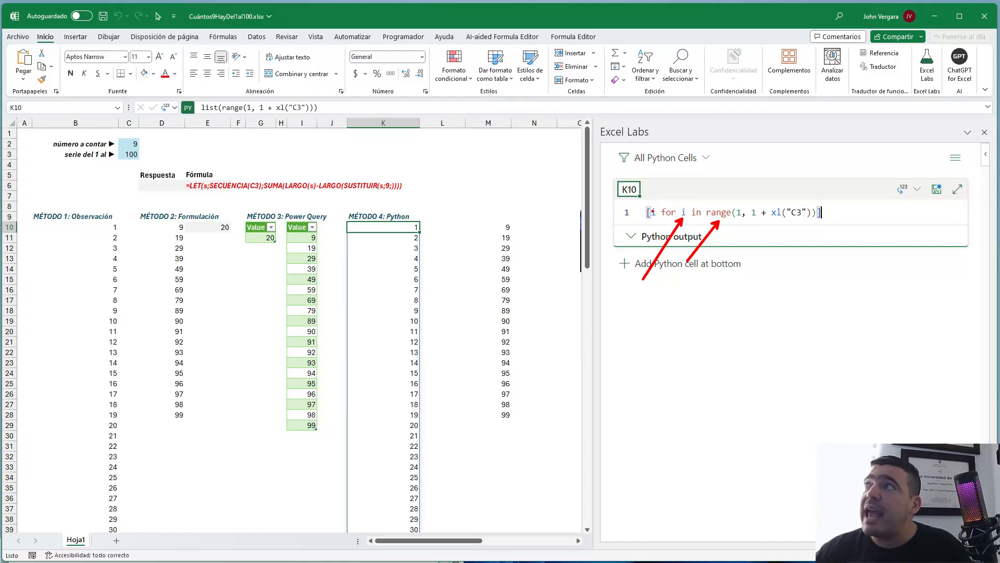
drag(652, 219, 611, 281)
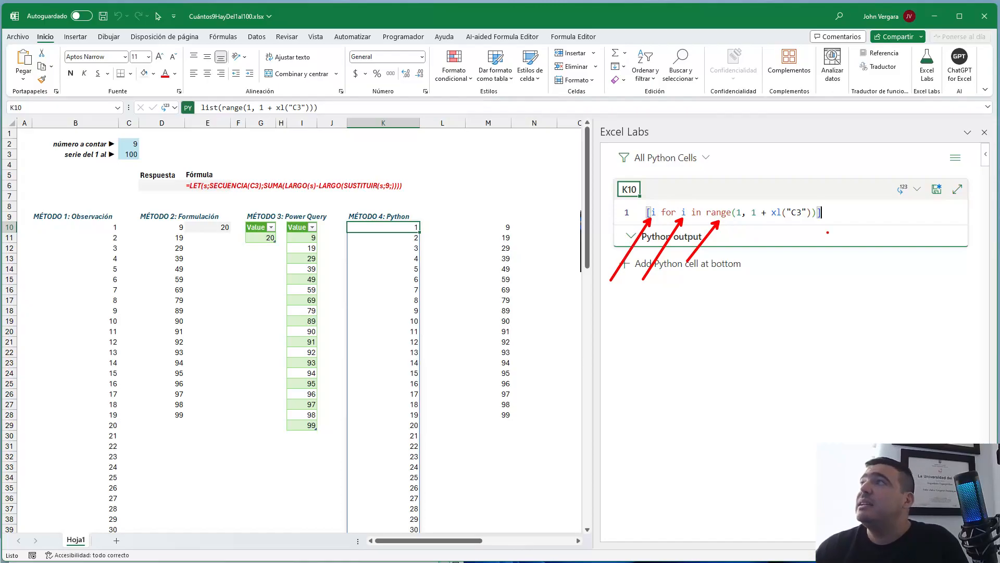
key(Escape)
Run the list comprehension in K10, check the end of the spilled list and reselect K10
click(829, 210)
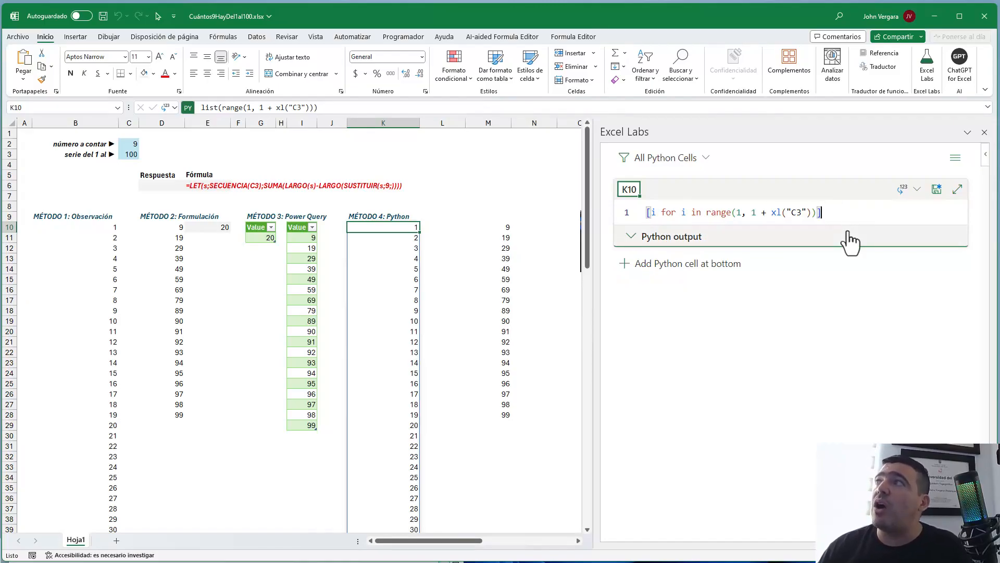
key(ctrl+Return)
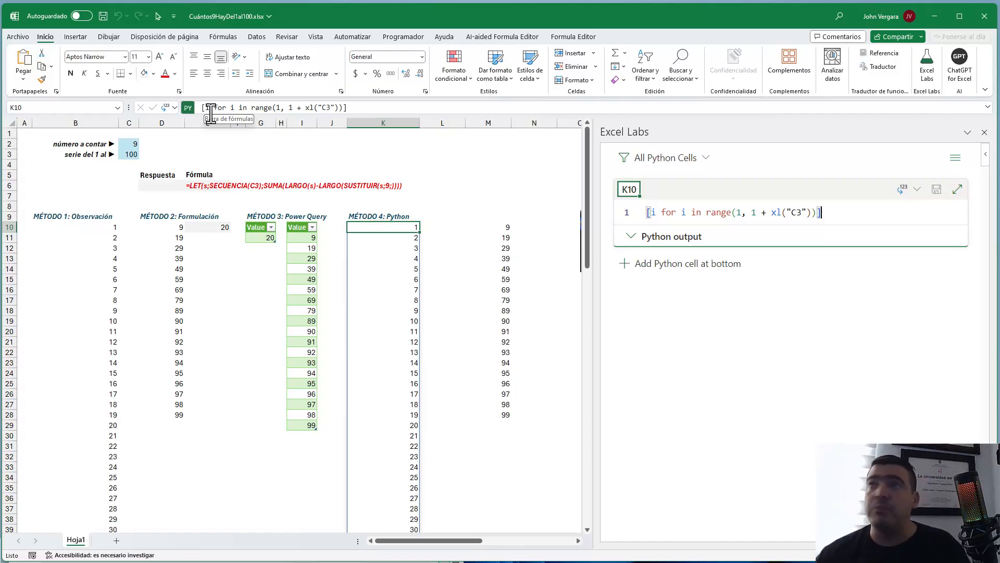
click(382, 225)
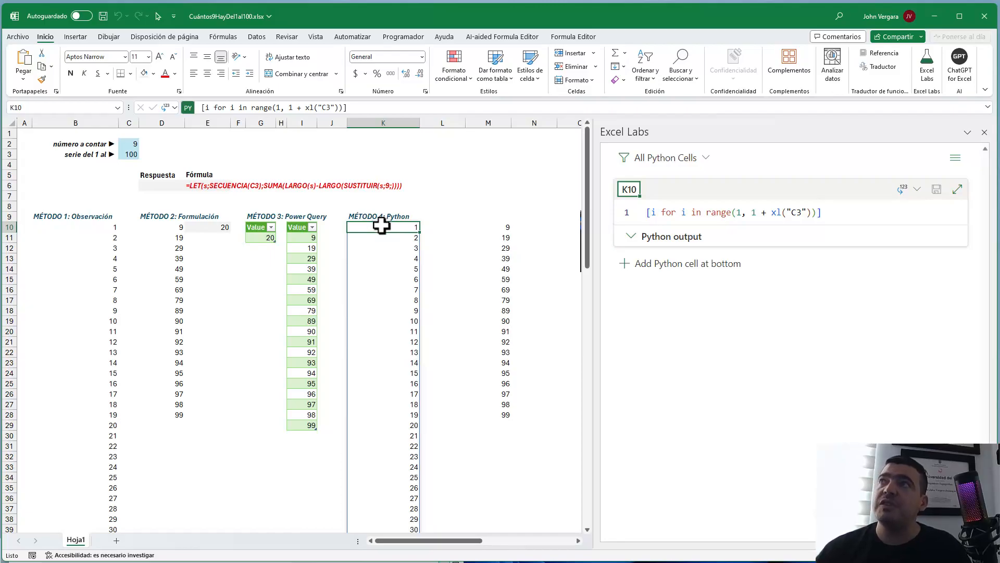
key(ctrl+Down)
key(ctrl+Up)
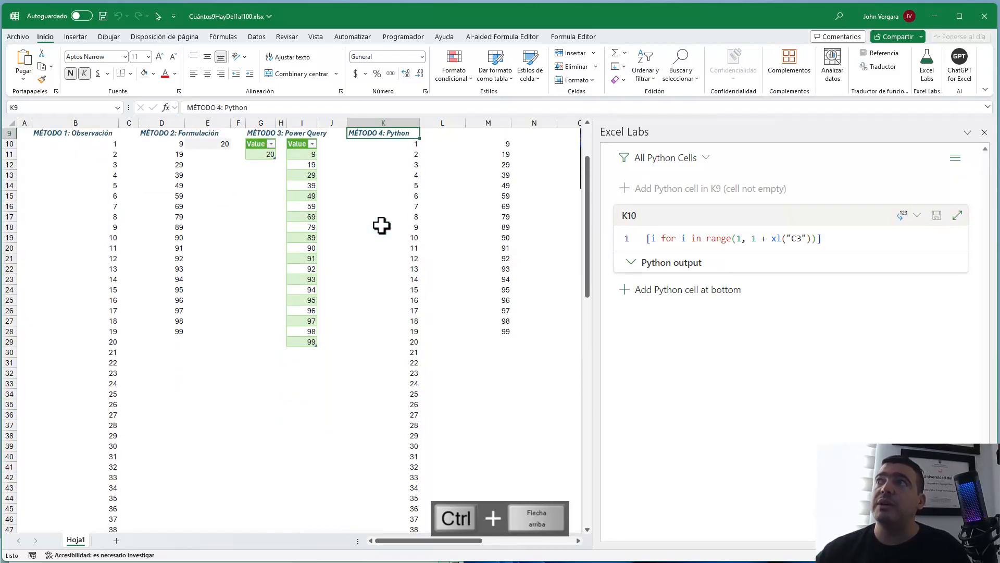
scroll(381, 225, up, 3)
click(409, 227)
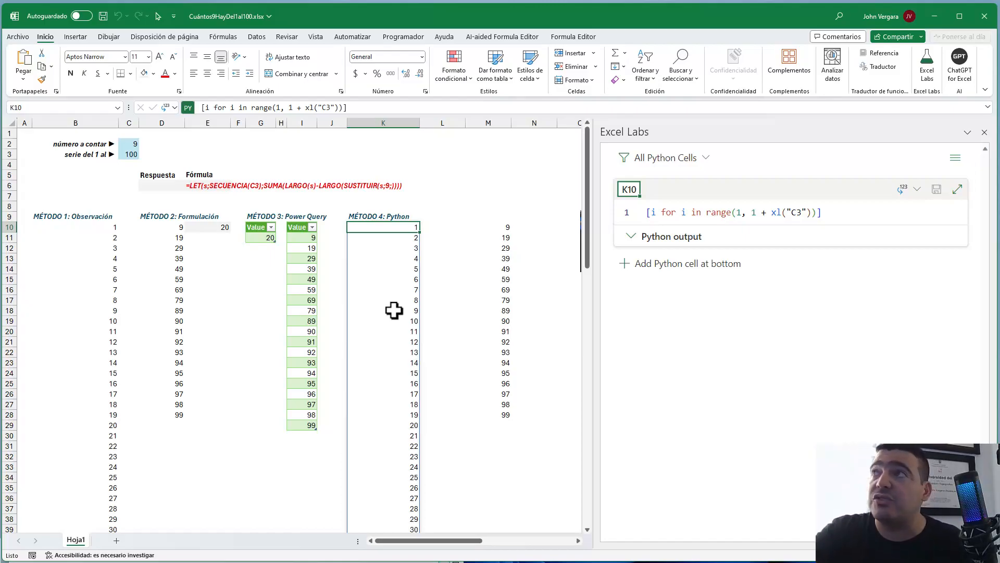
Convert each element of K10's list comprehension to text with str(i), and run the cell
click(651, 212)
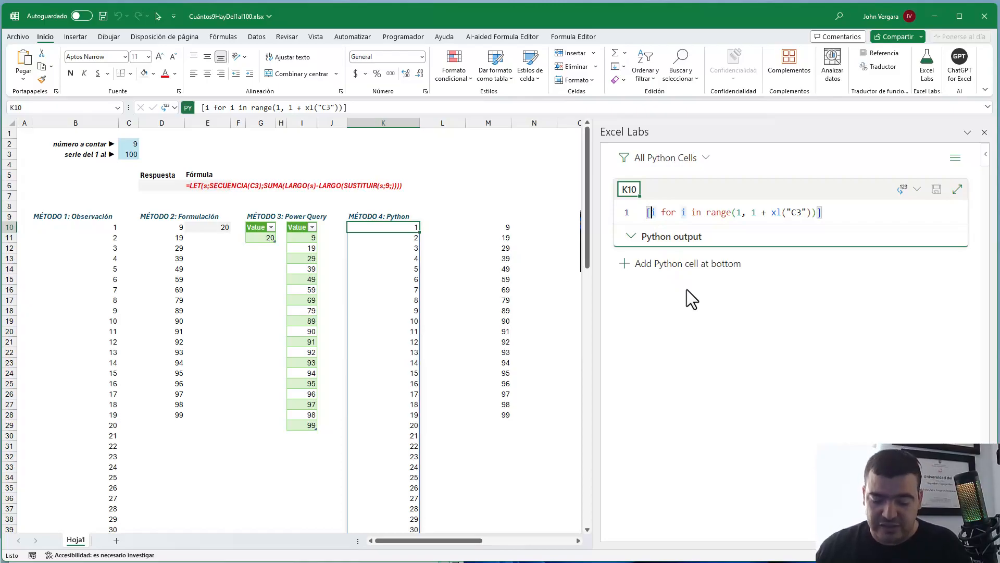
key(Delete)
text(str(i))
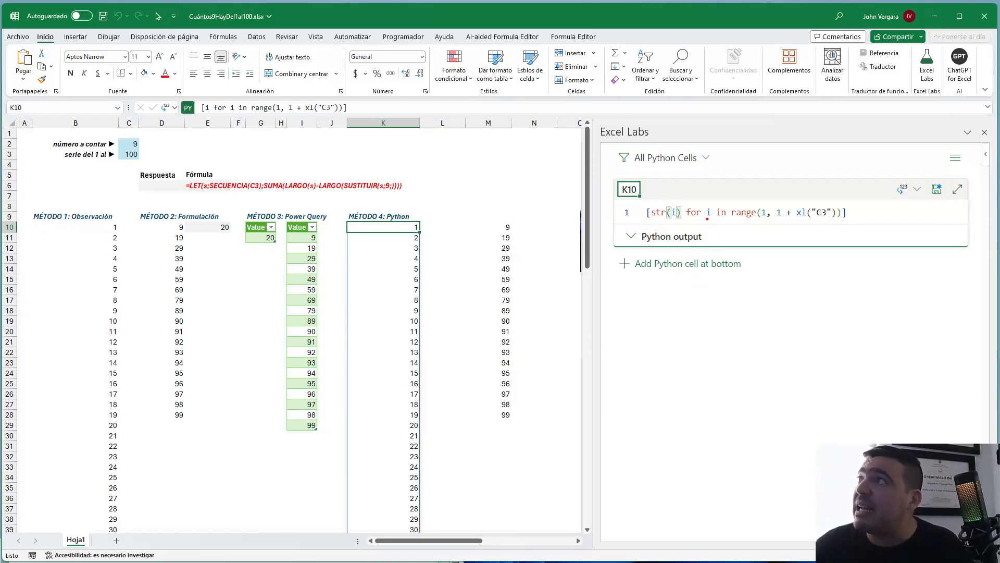
mouse_move(704, 204)
mouse_down()
mouse_move(692, 181)
mouse_move(663, 200)
mouse_move(674, 191)
mouse_up()
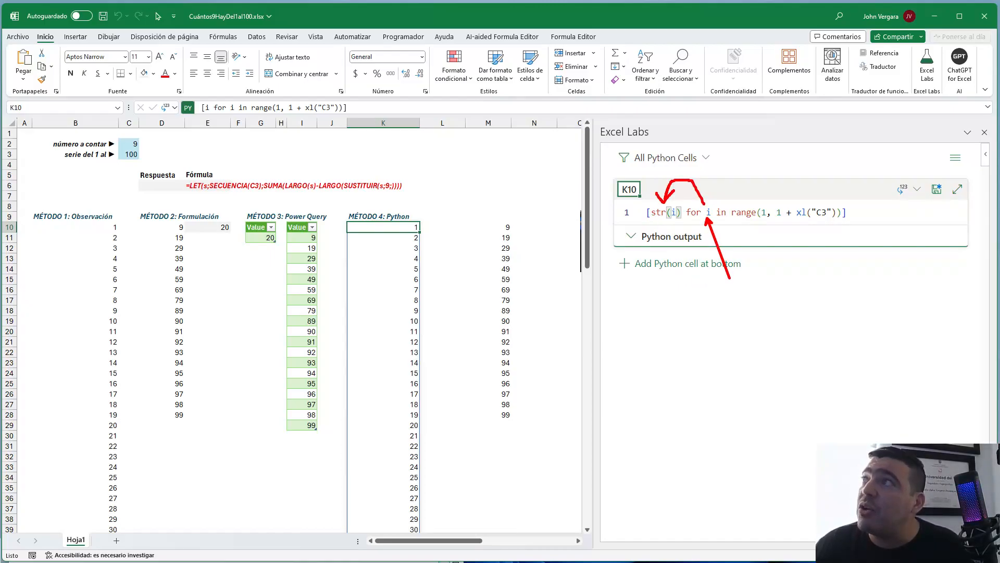
key(Escape)
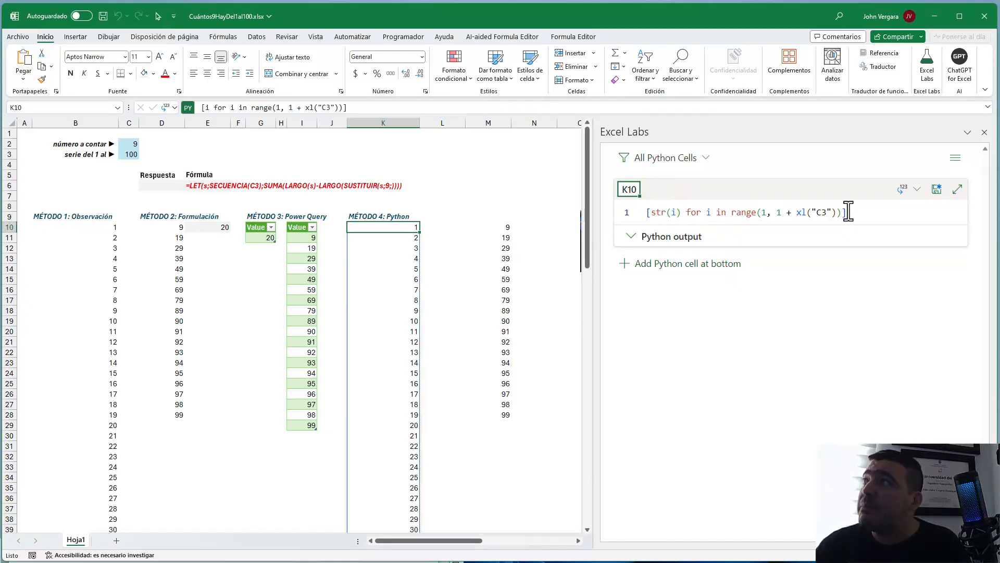
key(ctrl+Return)
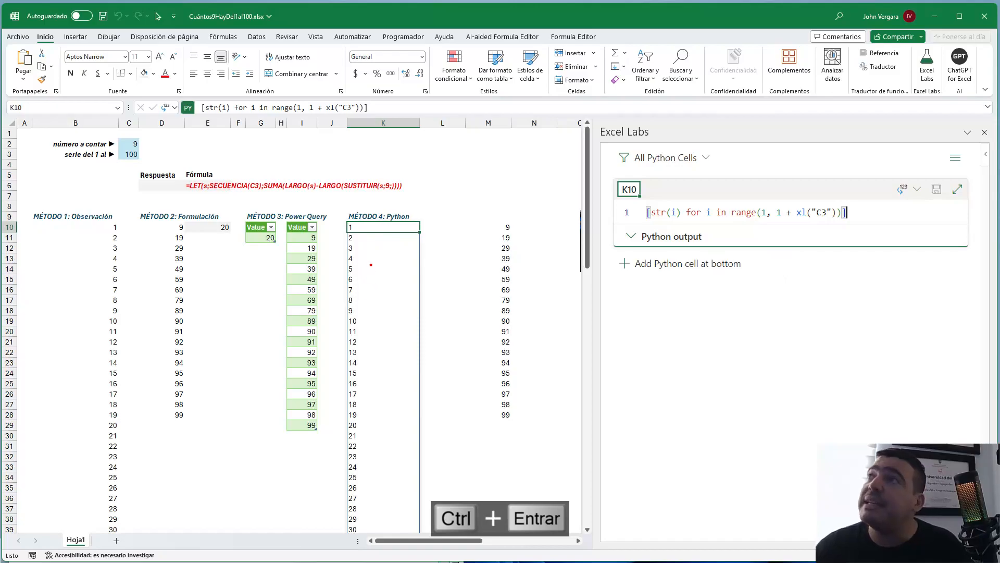
mouse_move(412, 200)
mouse_down()
mouse_move(359, 225)
mouse_move(359, 245)
mouse_move(409, 257)
mouse_move(425, 287)
mouse_up()
mouse_move(370, 316)
mouse_down()
mouse_move(413, 320)
mouse_move(376, 333)
mouse_up()
drag(458, 352, 379, 350)
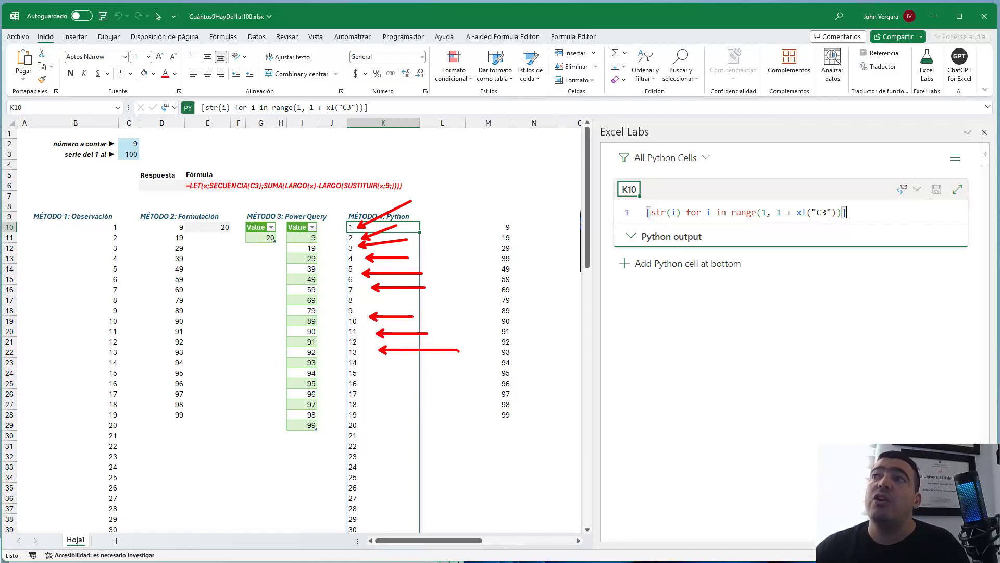
key(Escape)
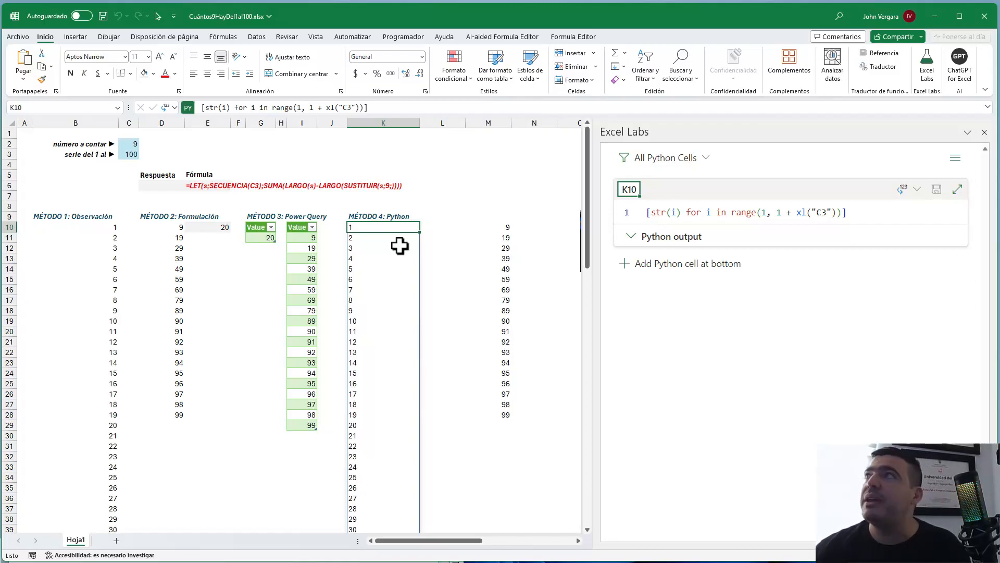
Append .count("9") to str(i) in K10's list comprehension, and run the cell
click(664, 214)
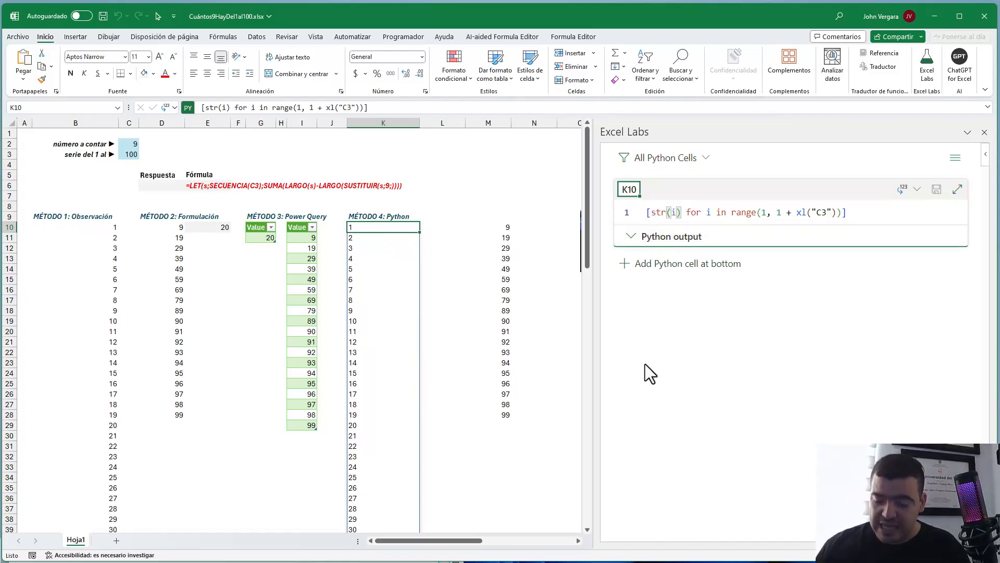
text(.countr()
key(BackSpace)
key(BackSpace)
text(()
text("9)
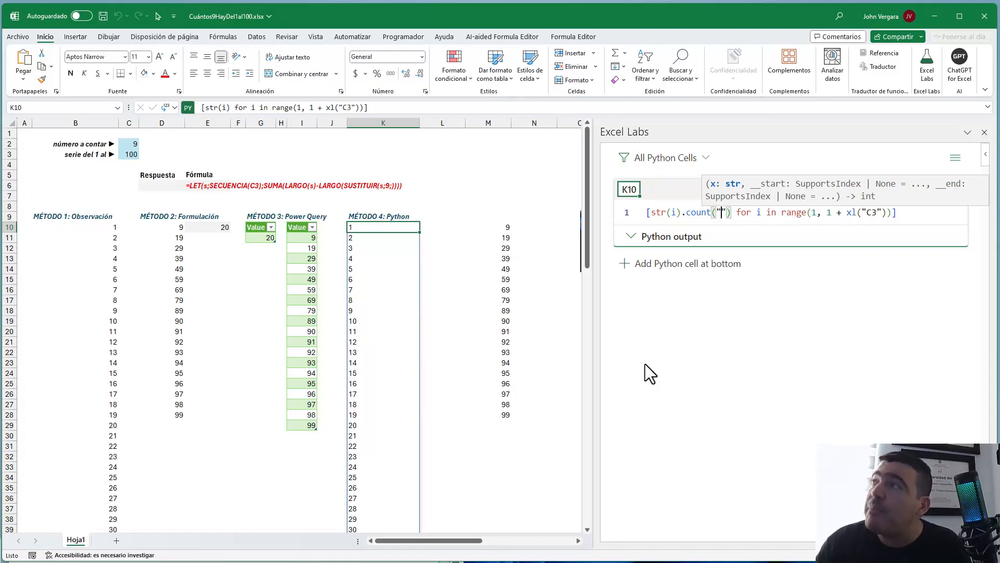
key(ctrl+Return)
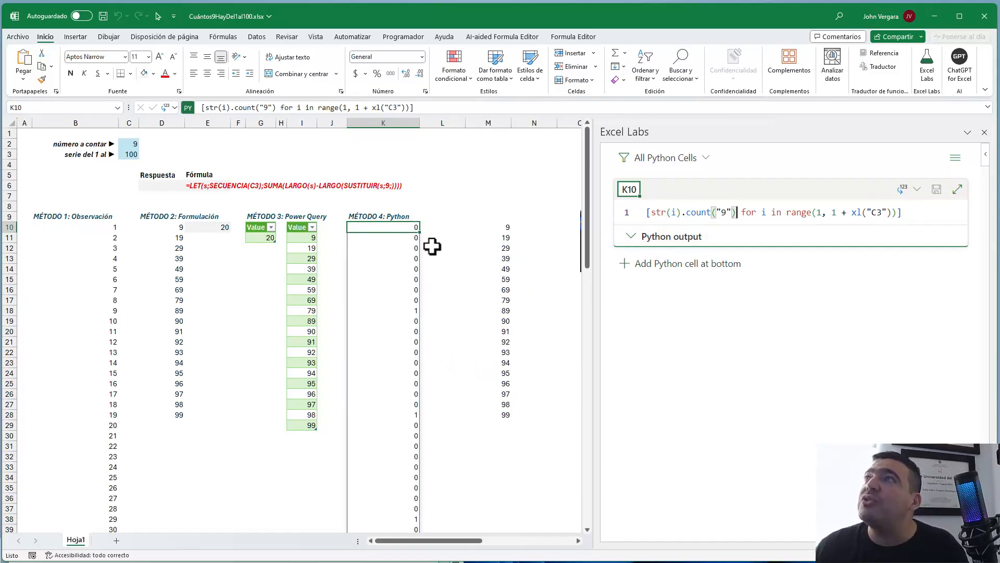
Examine the per-number counts of 9 spilled from K10 down to the end of the list
key(Down)
key(Down)
key(Down)
key(Down)
key(Down)
key(Down)
key(Down)
key(Down)
key(Down)
key(Down)
key(Down)
key(Down)
key(Down)
key(Down)
key(Down)
key(Down)
key(Down)
key(Down)
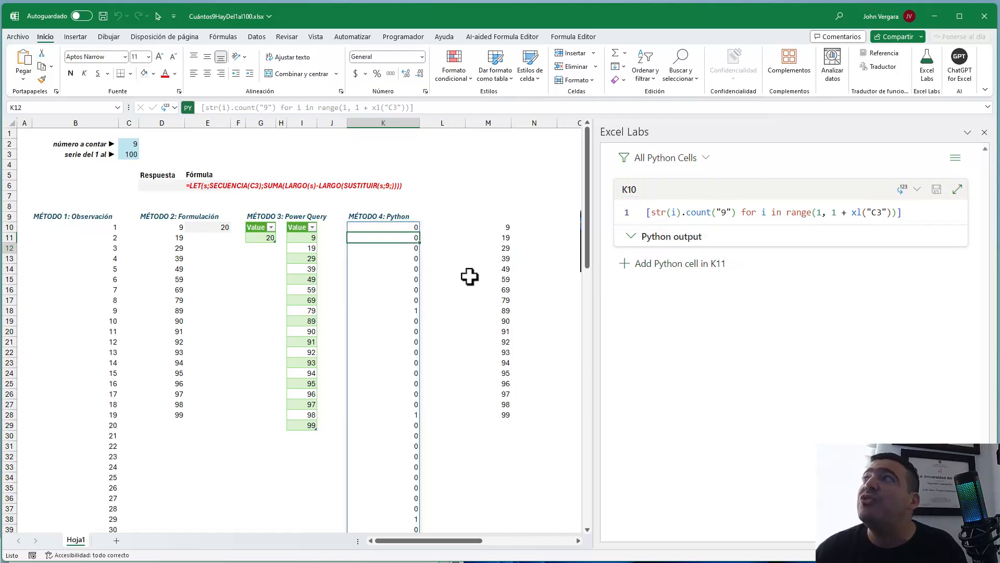
scroll(470, 277, down, 12)
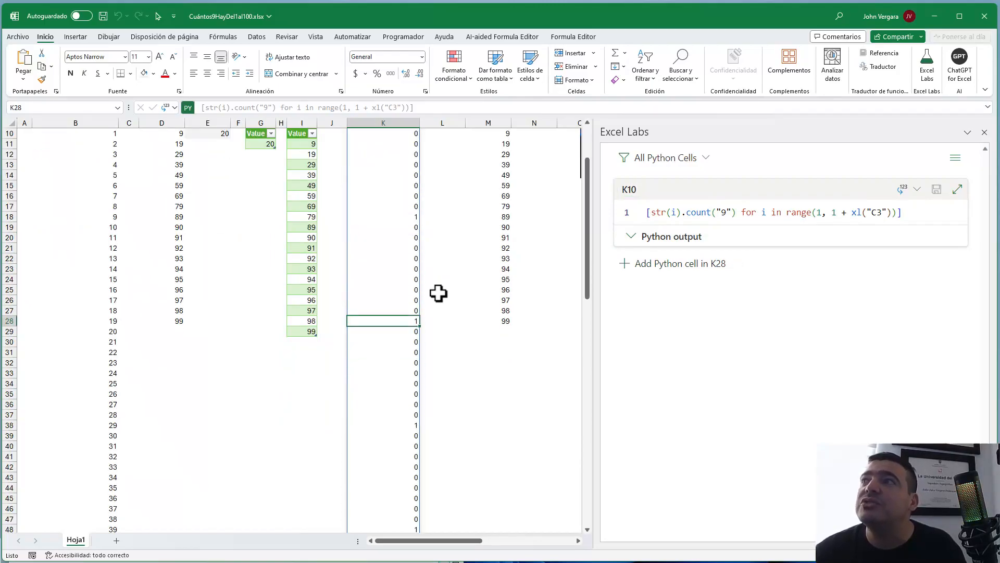
scroll(423, 379, down, 16)
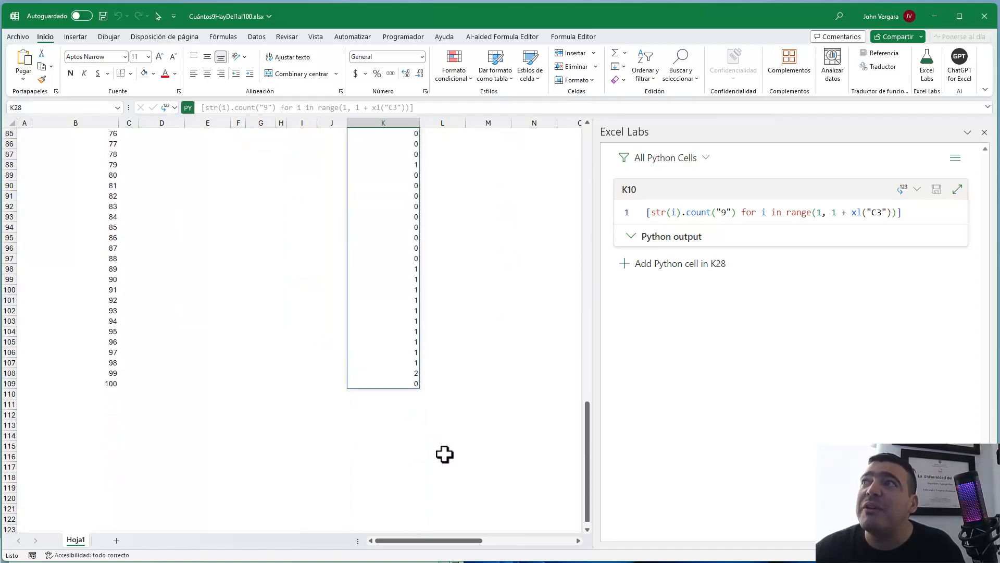
scroll(444, 455, up, 2)
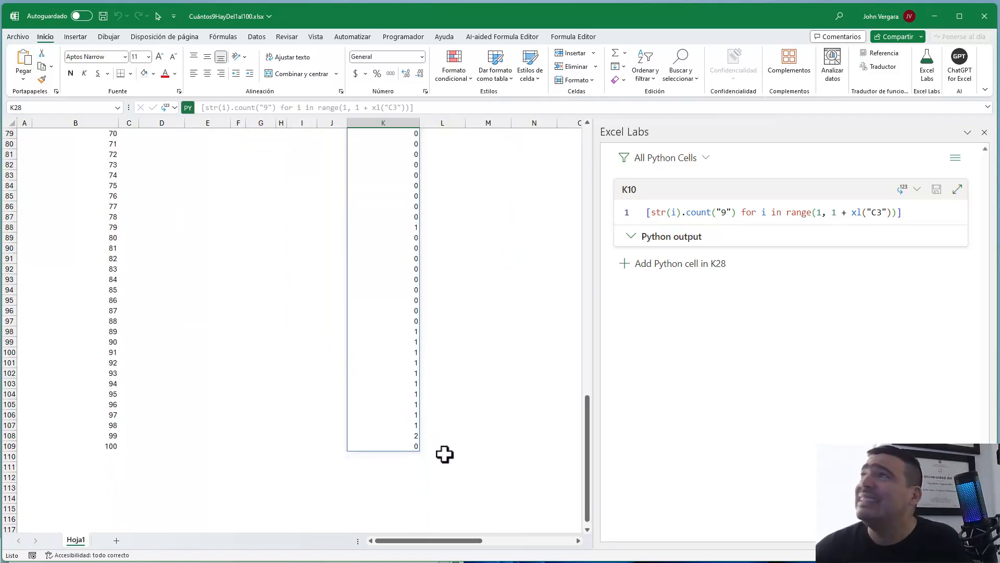
Highlight the count method in K10's Python code, and reselect K10 at the start of the spilled list
drag(736, 213, 687, 214)
click(718, 214)
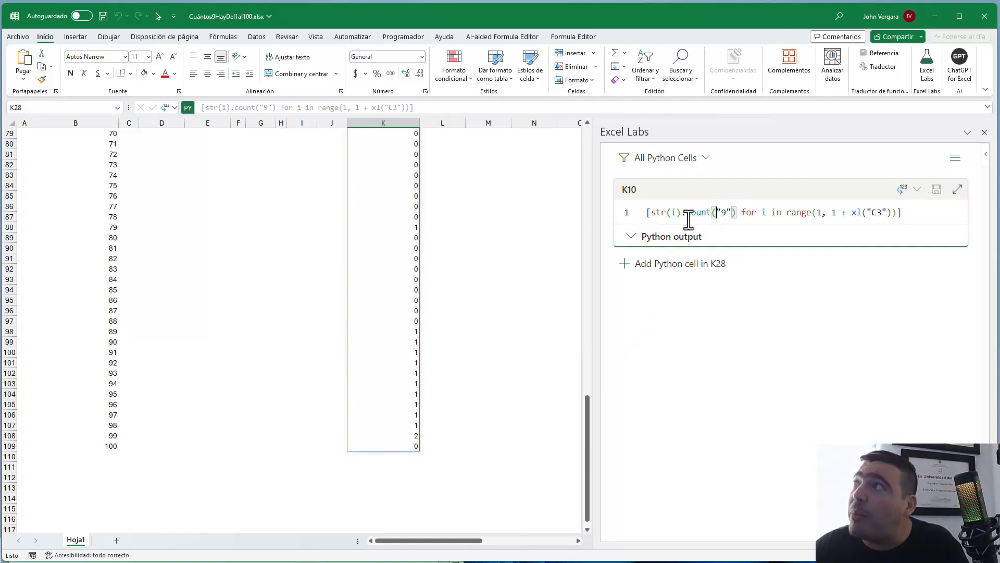
drag(687, 213, 717, 214)
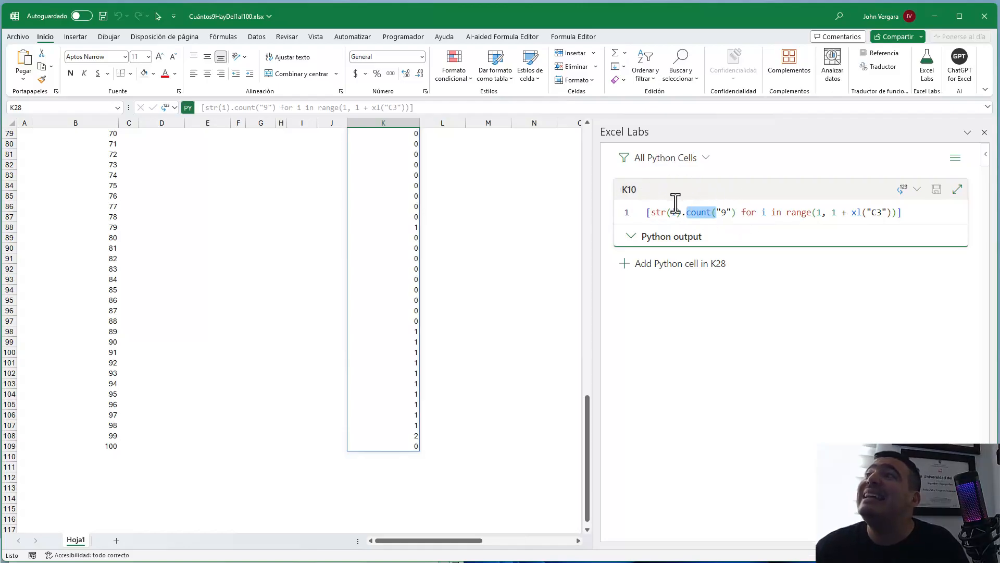
click(398, 341)
key(ctrl+Up)
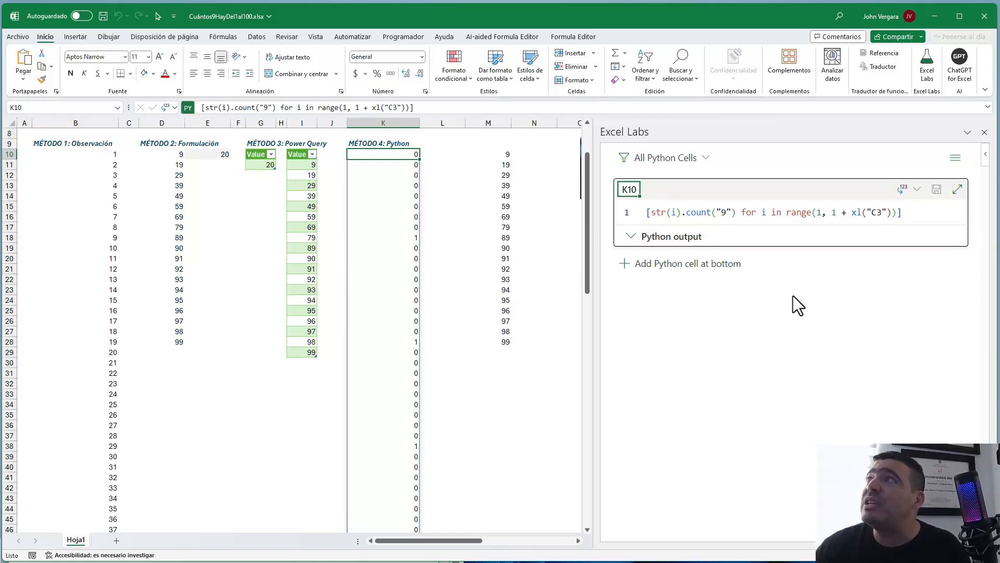
Wrap K10's list comprehension in sum(), and run the cell
click(651, 213)
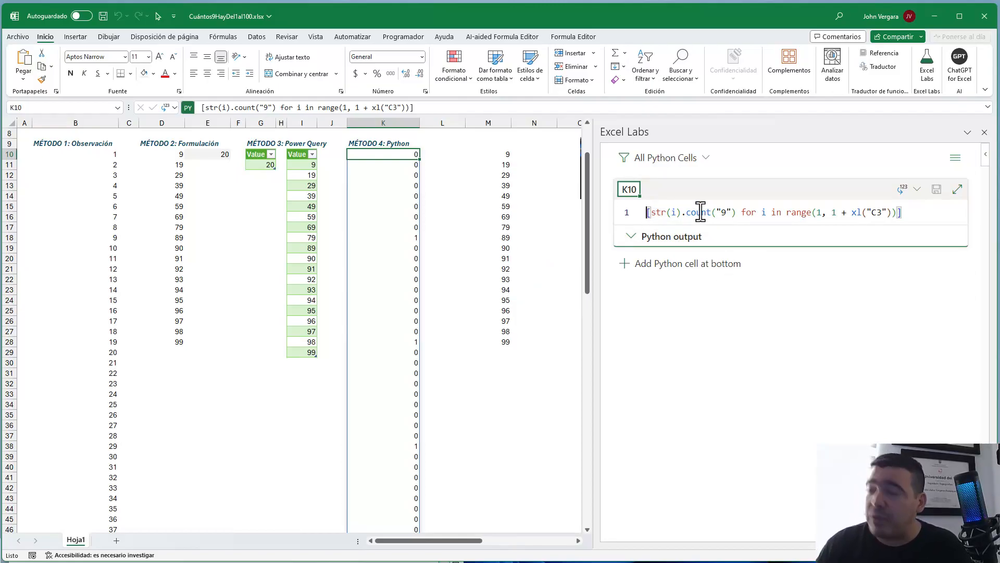
text(sum()
key(End)
text())
key(ctrl+Return)
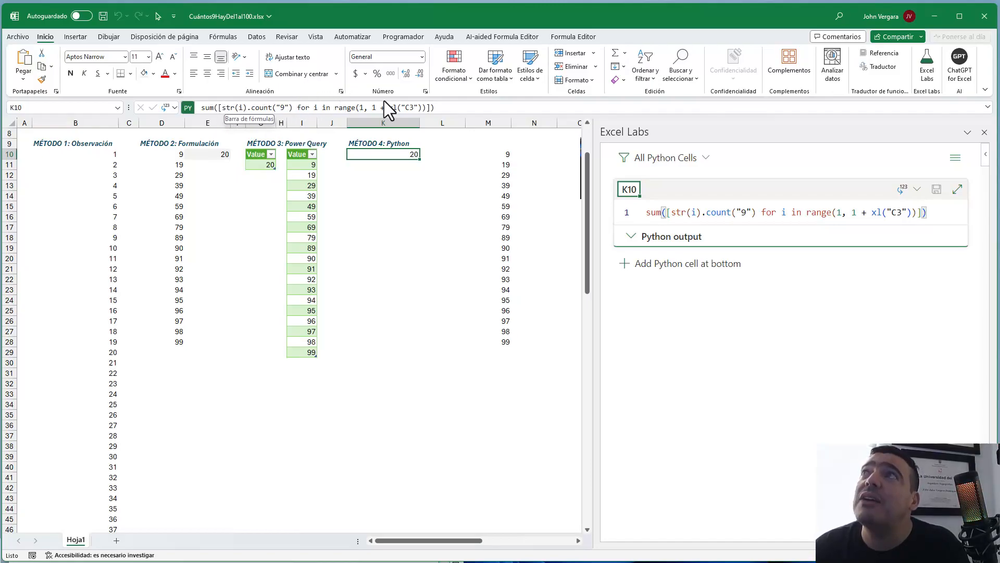
Replace the "9" inside count in K10 with the reference str(xl("C2")), and run the formula
scroll(389, 207, up, 3)
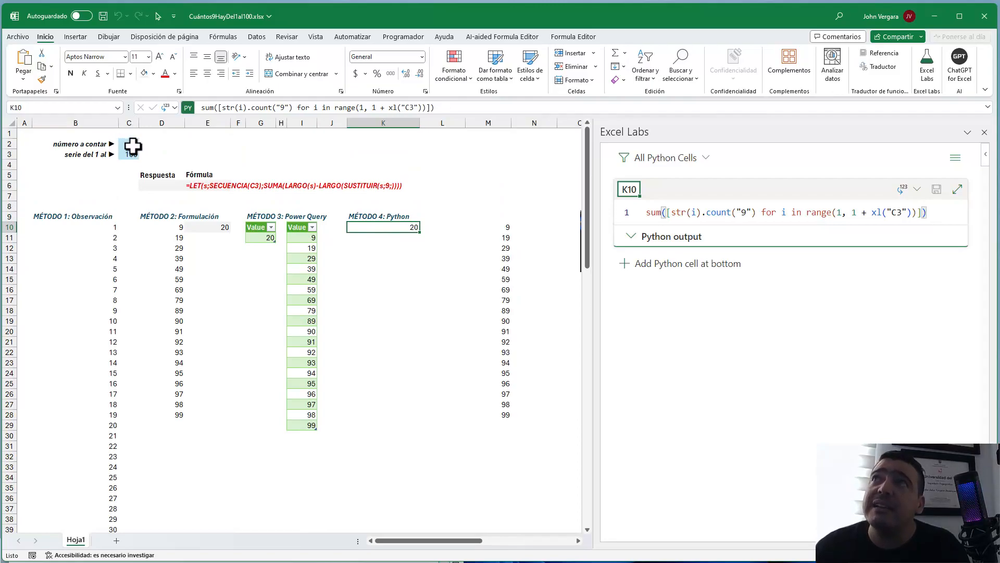
drag(290, 107, 275, 107)
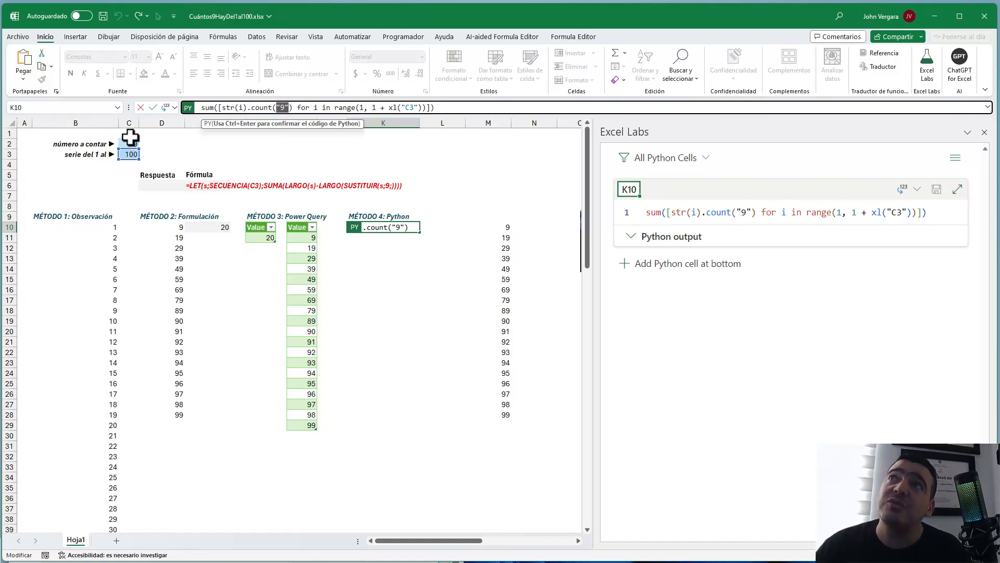
text(str()
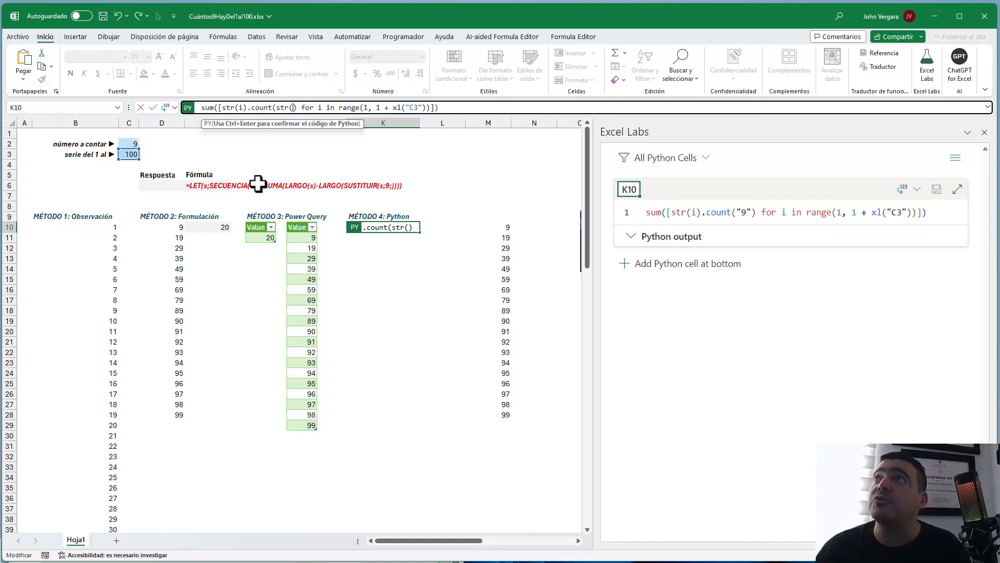
text(xl(")
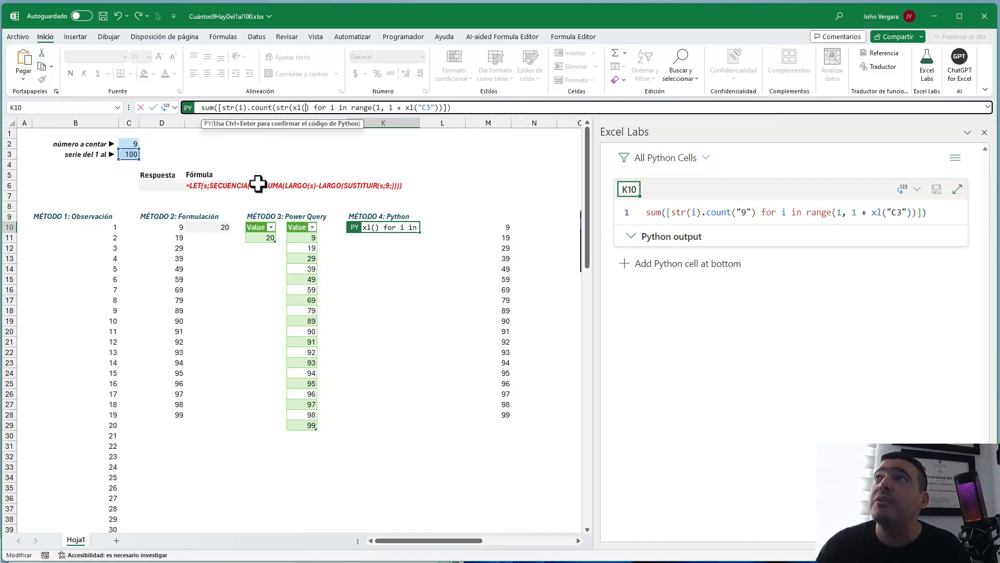
text(c2"))
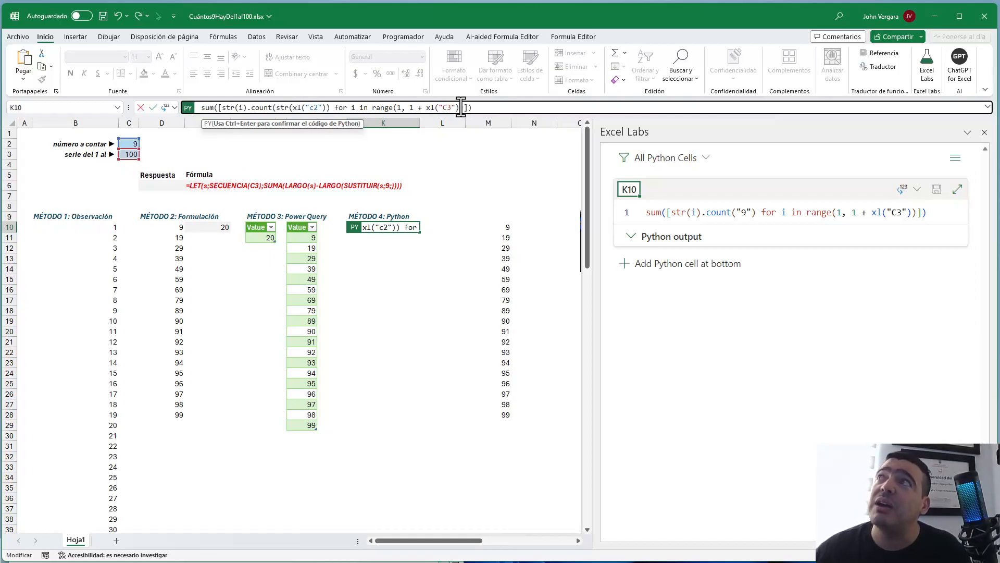
key(ctrl+Return)
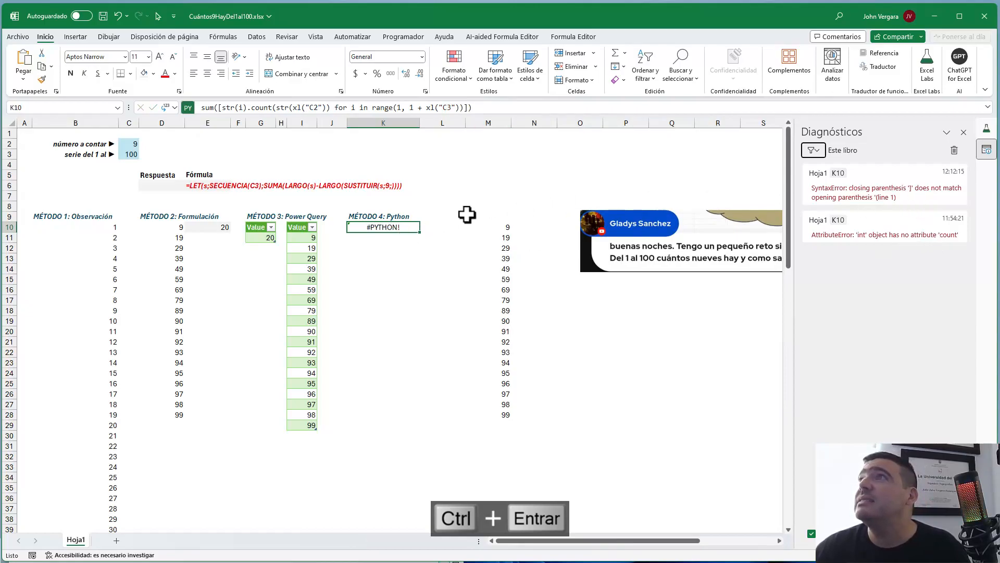
Add the missing closing parenthesis after str(xl("C2")) in K10, and run the formula again
click(330, 108)
text())
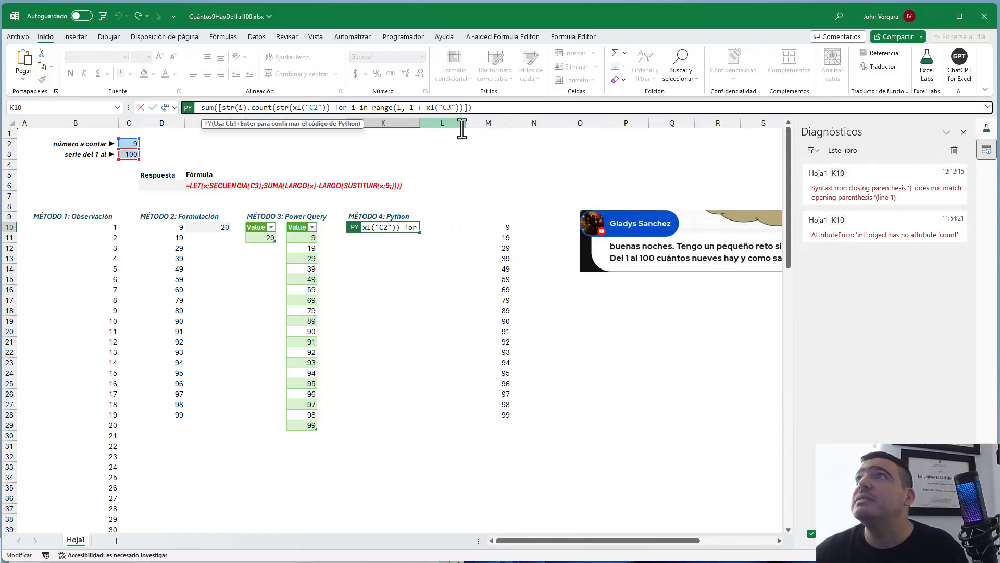
text())
key(ctrl+Return)
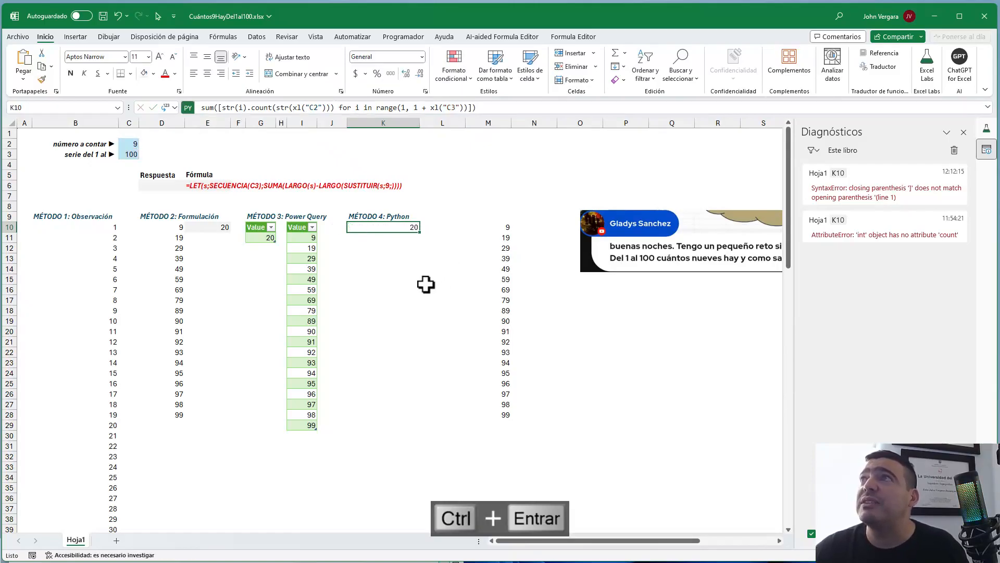
Clear the Python diagnostics for this workbook and close the diagnostics display
key(F2)
key(Escape)
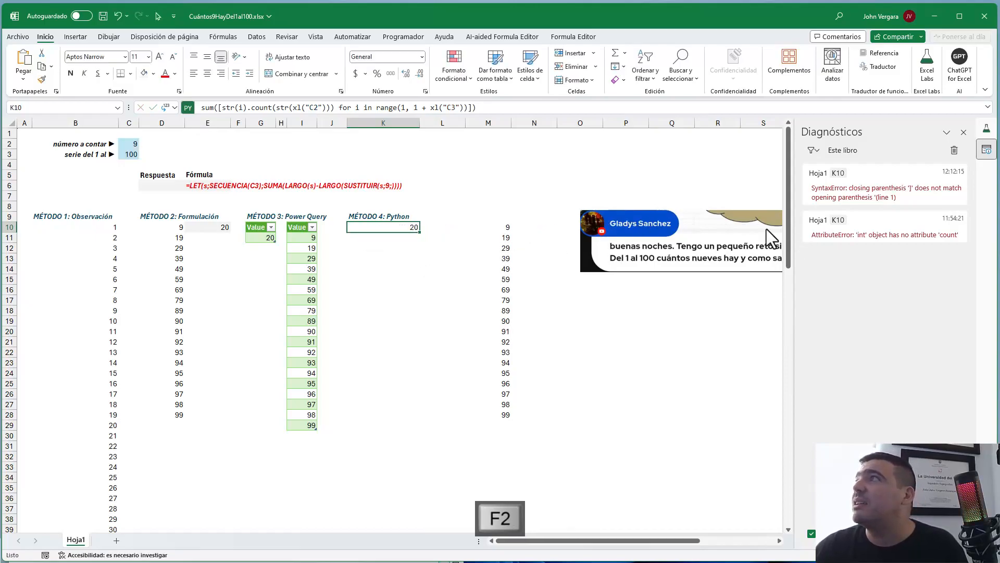
click(955, 151)
click(963, 132)
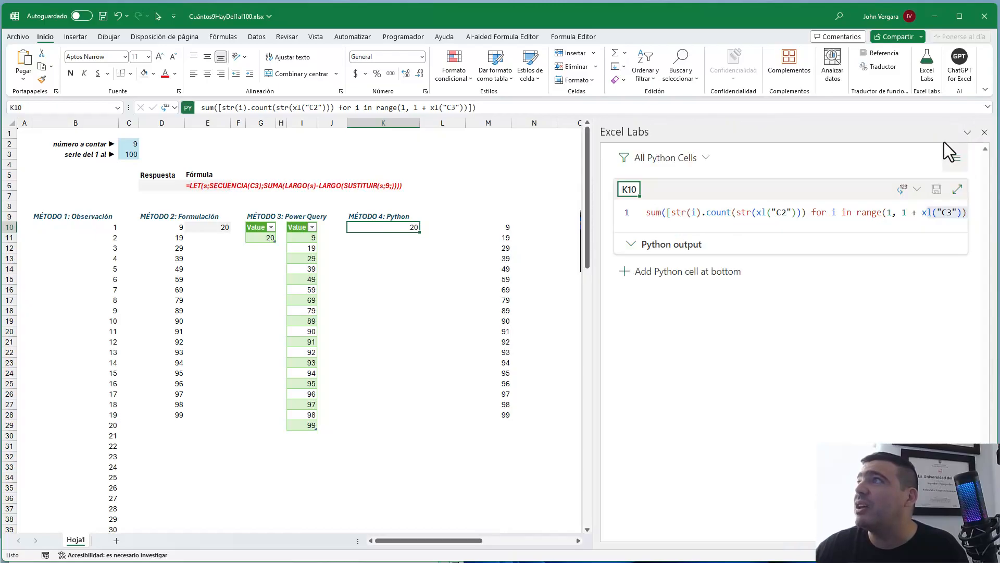
Examine the matching parentheses around str(xl("C2")) in K10's code, and return to the start of the line
drag(786, 213, 793, 216)
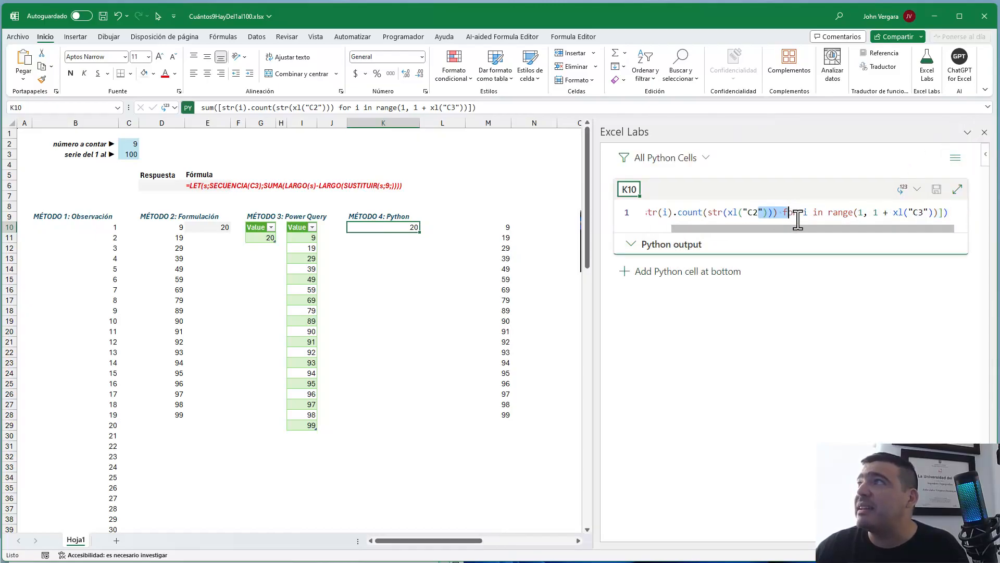
key(Left)
key(Left)
key(Right)
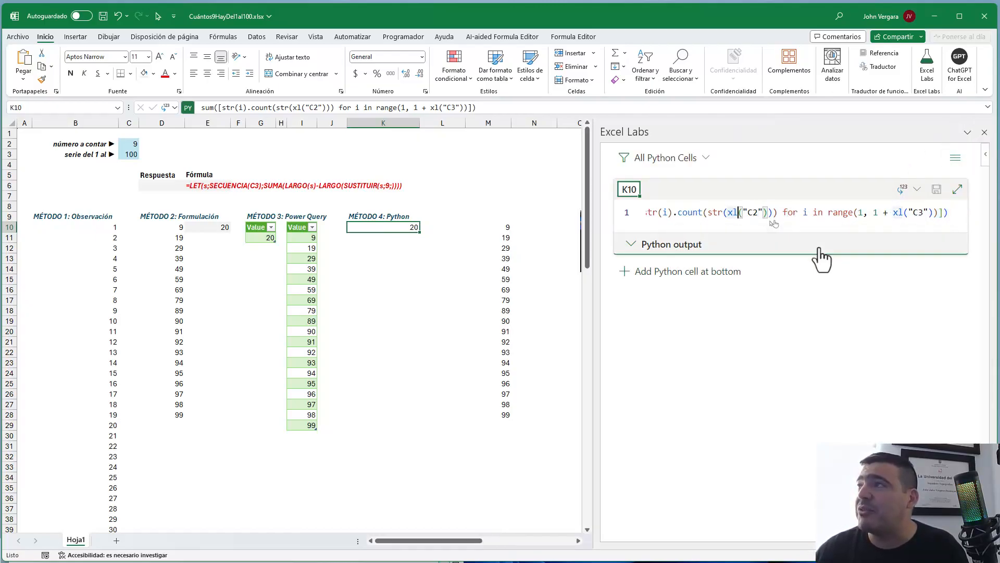
key(Right)
key(Right)
key(Right)
key(Right)
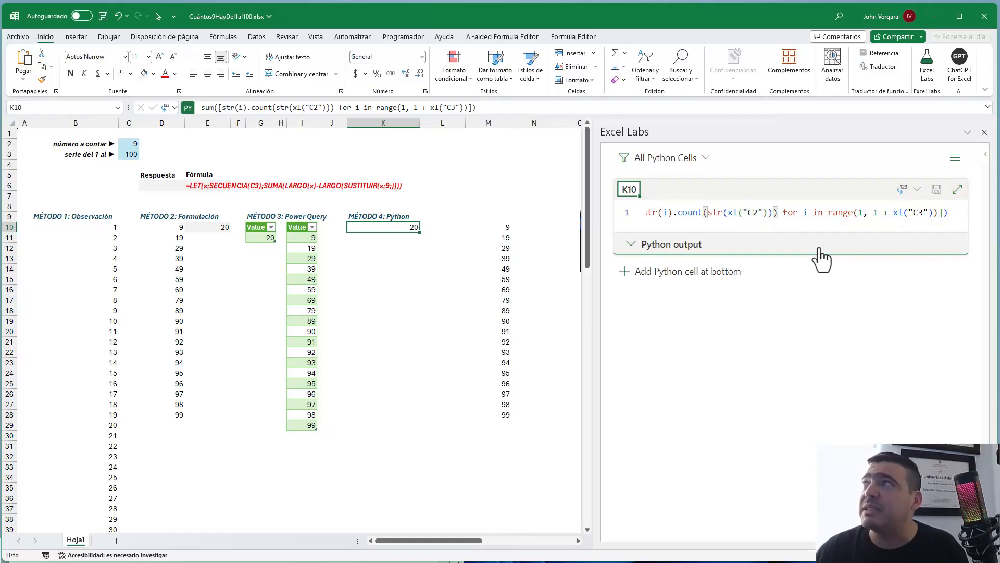
key(Home)
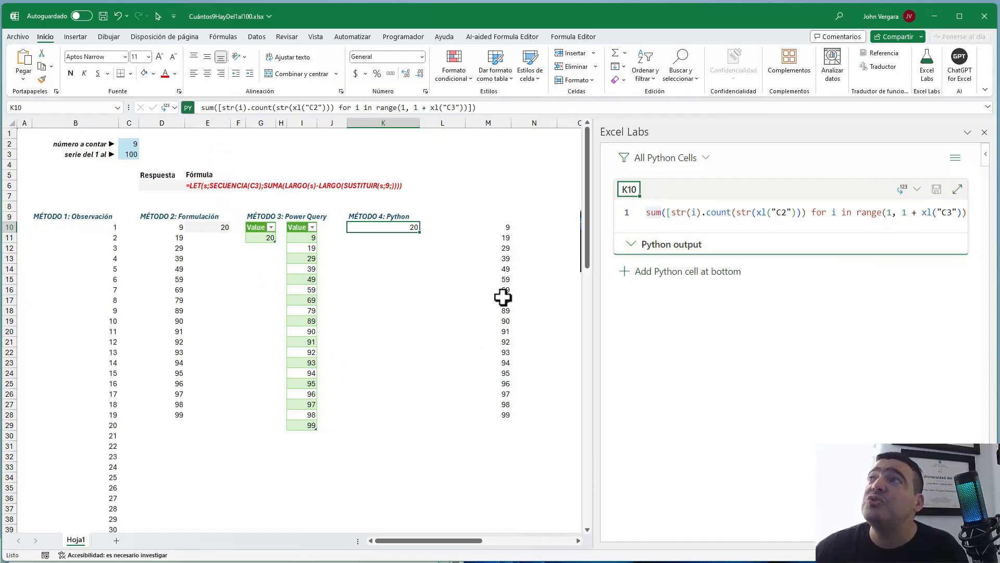
Remove the square brackets around the comprehension inside sum() in K10's code
click(666, 213)
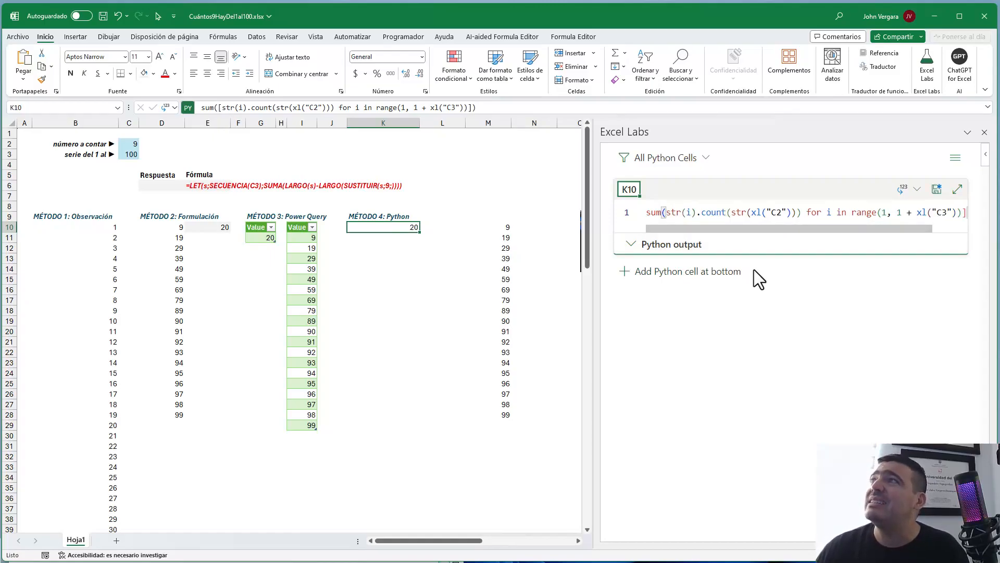
key(End)
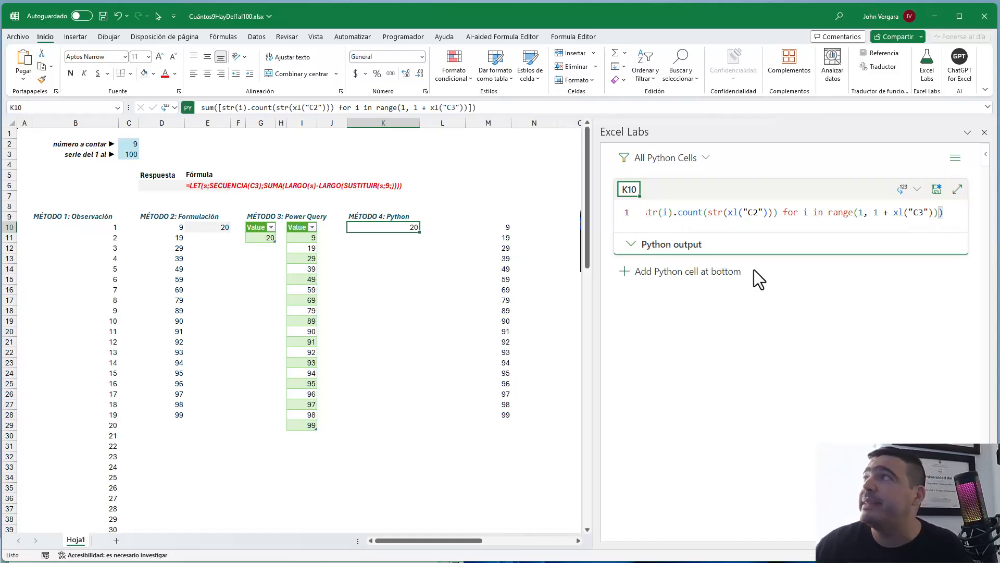
Run K10's simplified Python formula and widen the Excel Labs area to fit the entire code line
key(ctrl+Return)
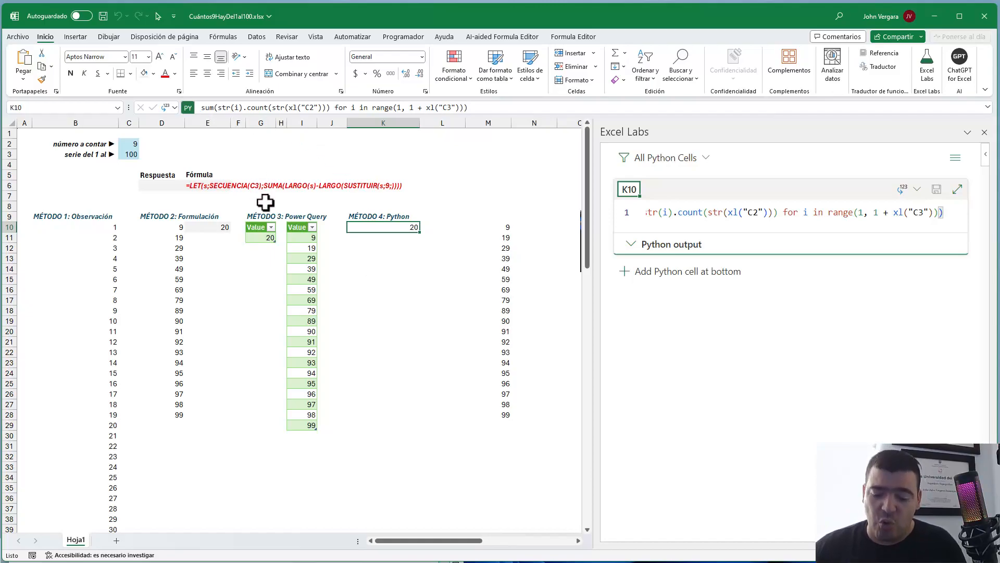
key(F2)
key(Escape)
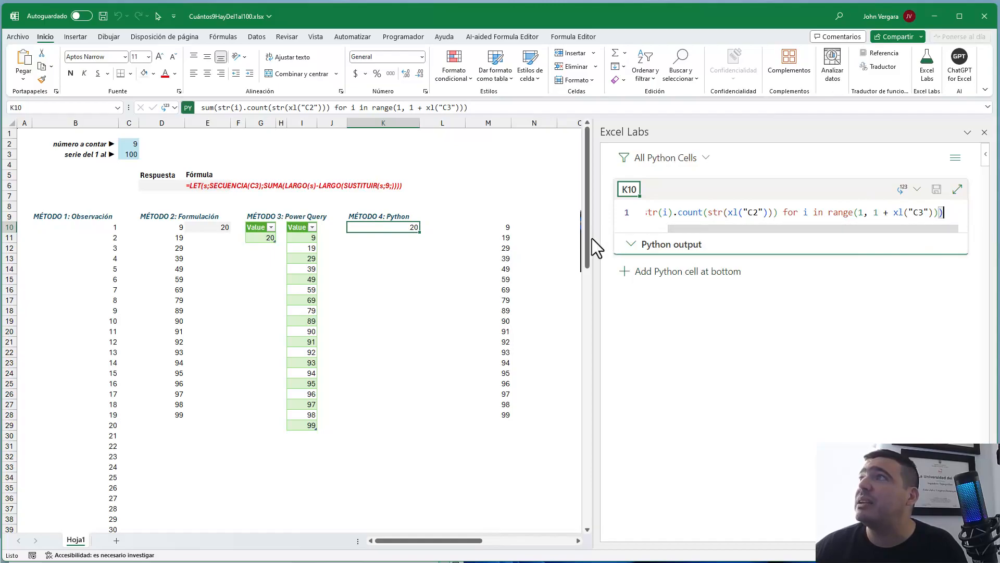
drag(595, 239, 520, 237)
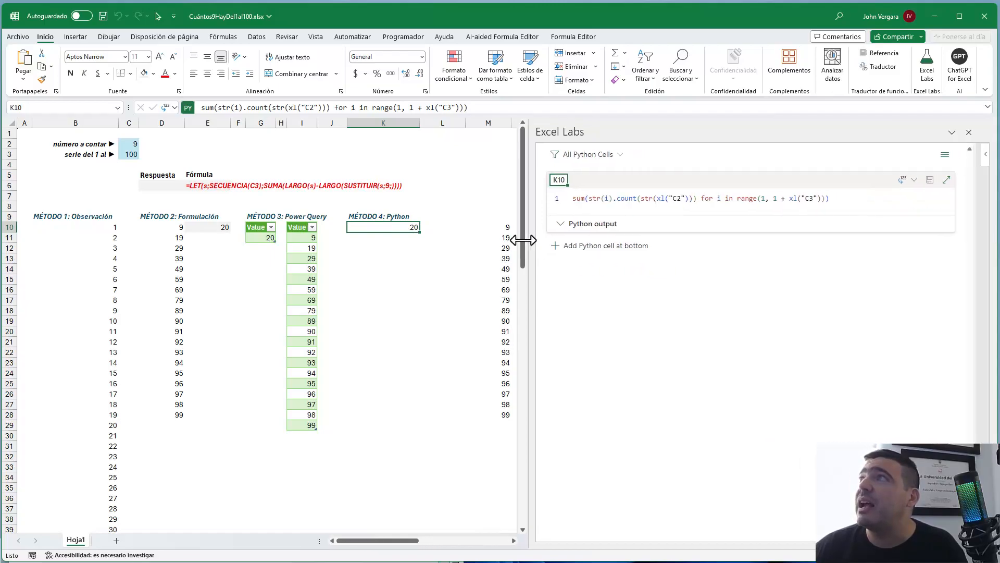
click(827, 198)
scroll(827, 198, up, 2)
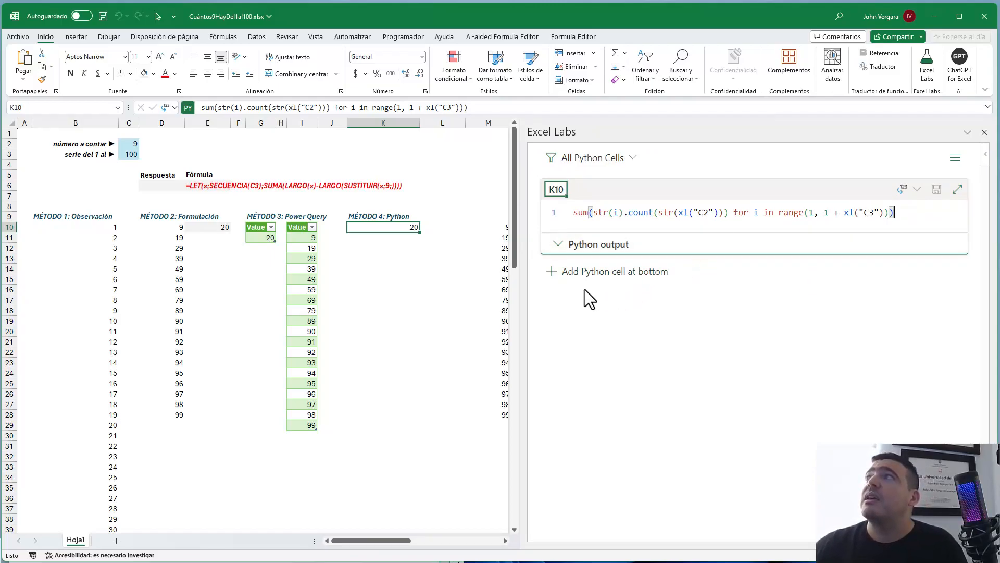
Add a Python cell in L10 containing [i for i in range(1, 1 + xl("C3"))] and run it
click(433, 227)
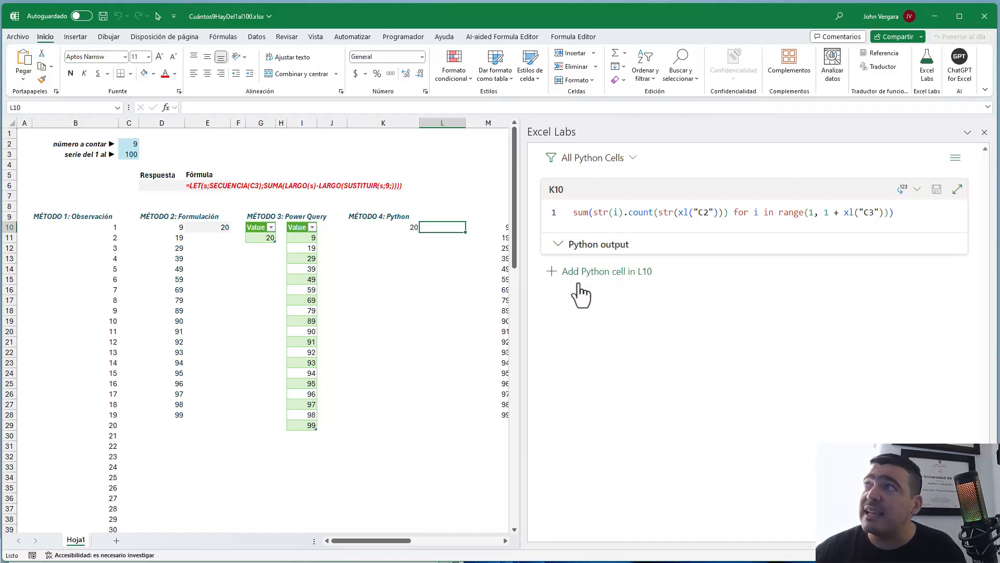
click(592, 272)
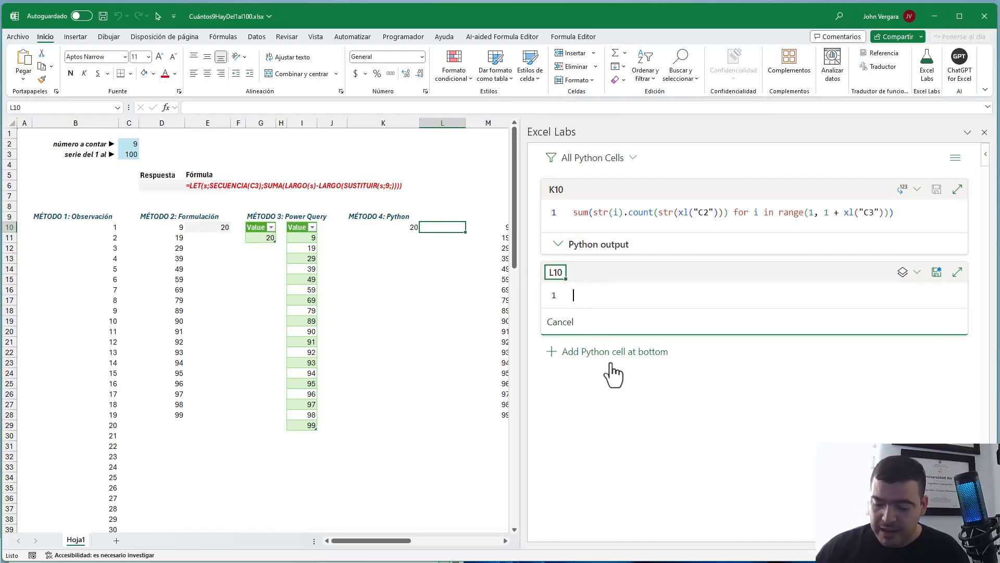
text([i for i in )
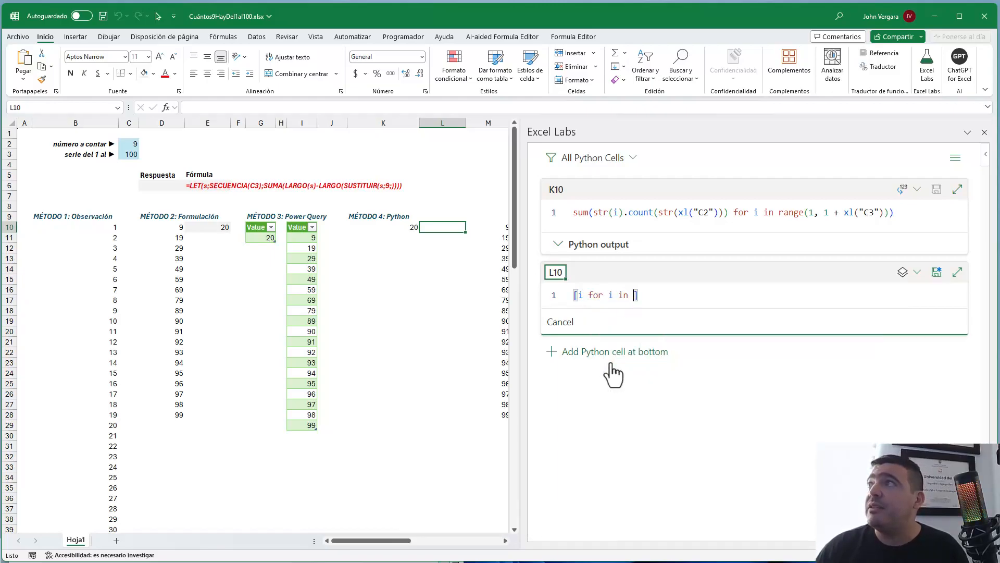
text(range(1, )
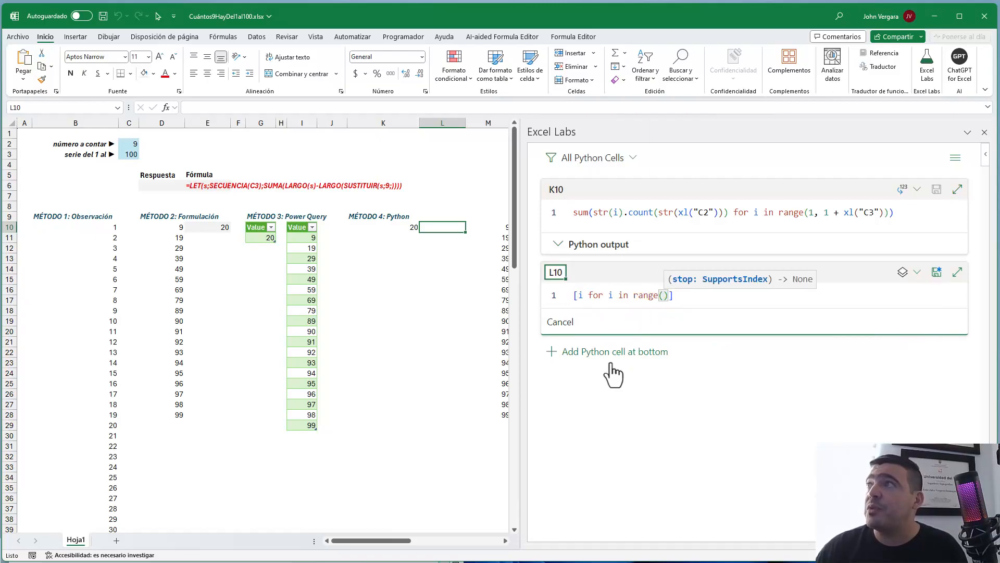
text(1 + xl()
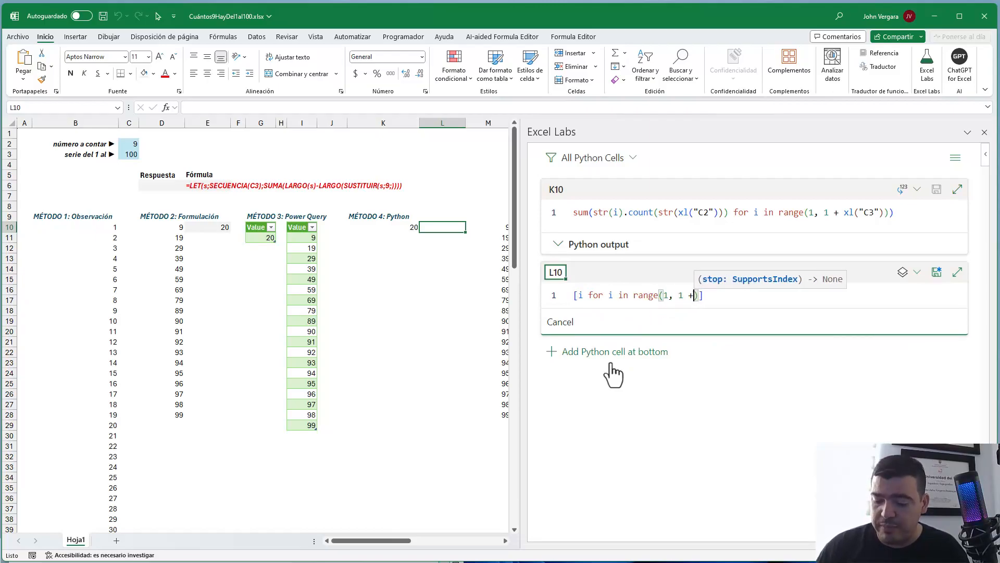
text(")
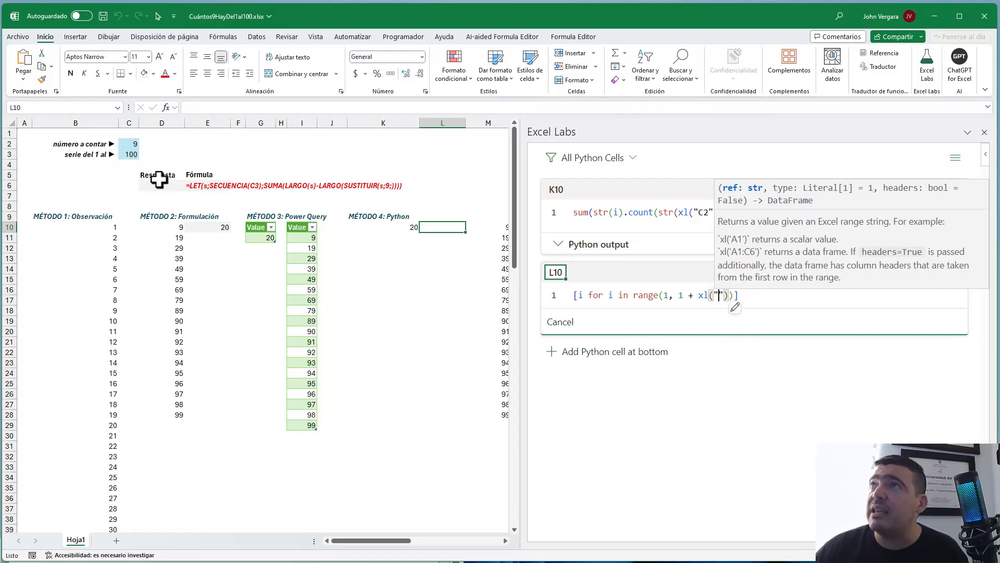
mouse_move(135, 152)
mouse_down()
mouse_move(136, 166)
mouse_move(136, 156)
mouse_up()
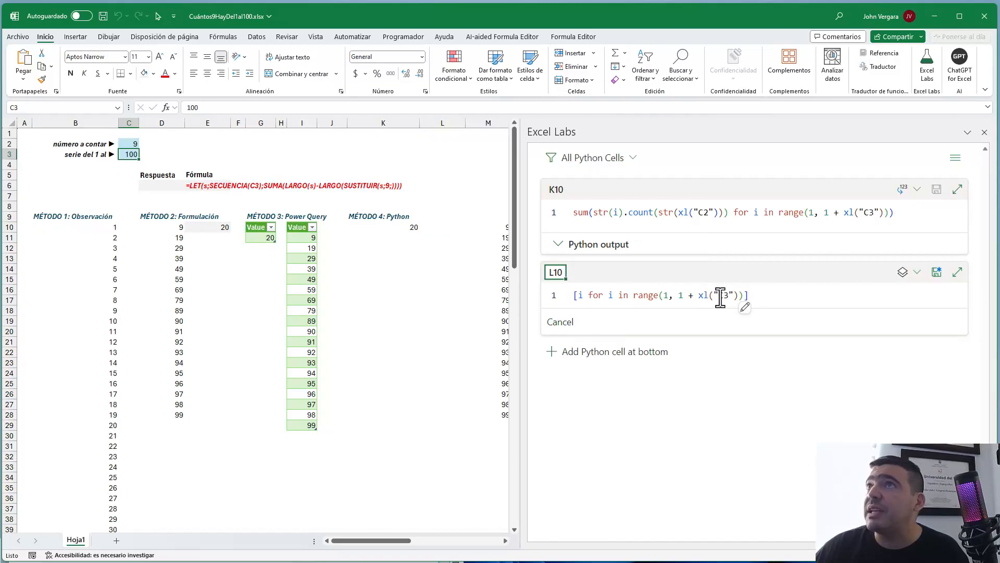
click(731, 295)
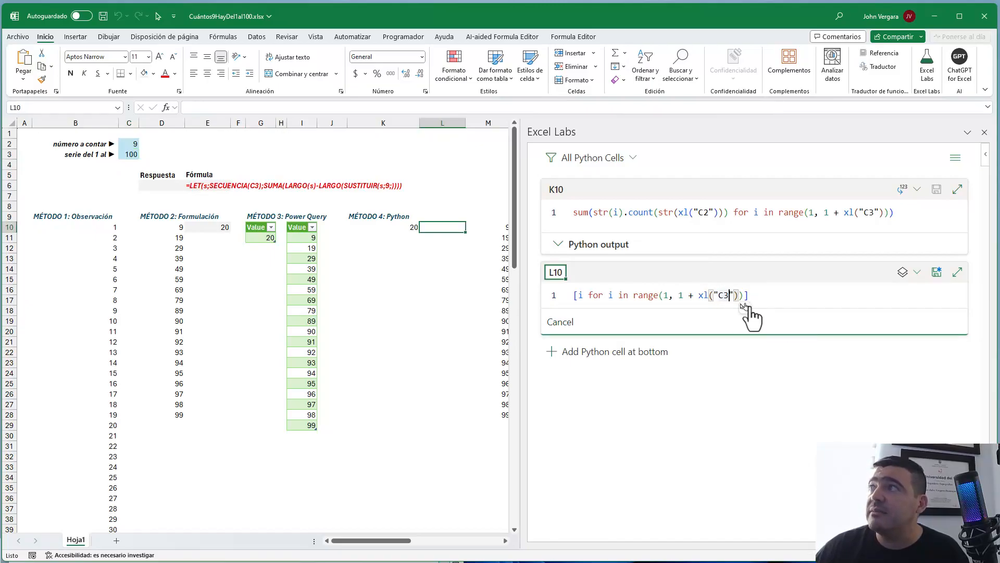
click(746, 296)
key(ctrl+Return)
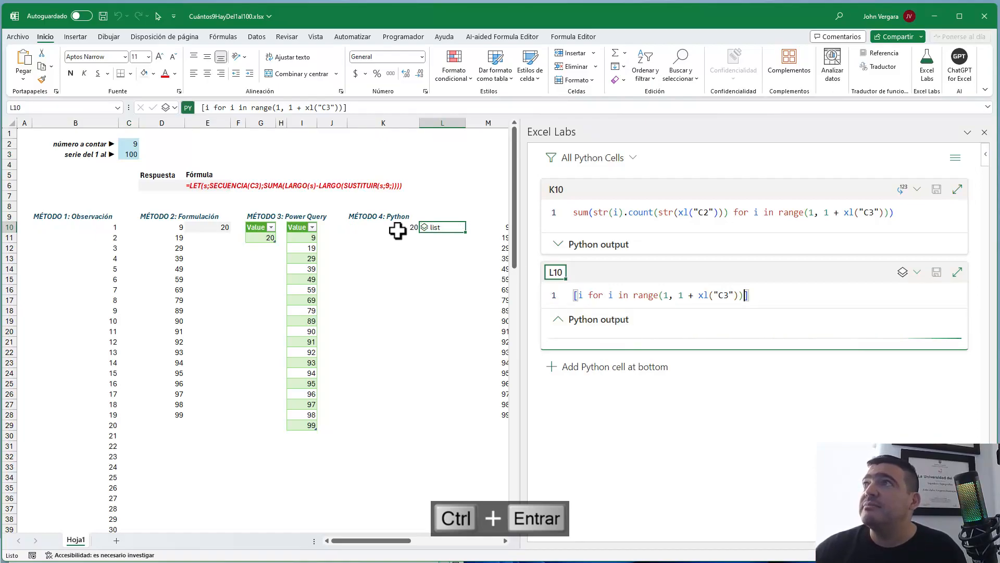
Switch L10's Python output to Excel values and look through the spilled list of numbers
click(442, 226)
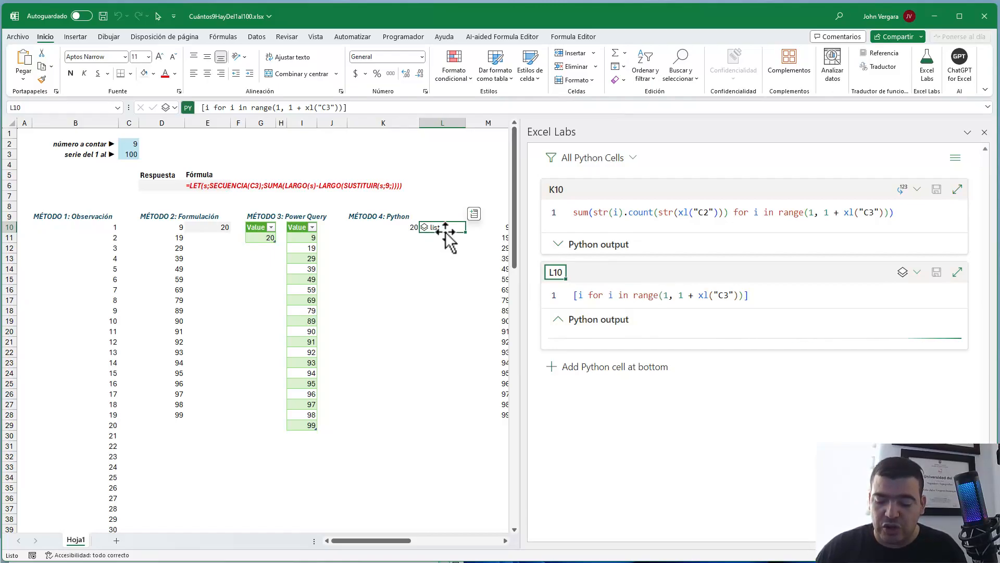
key(ctrl+shift+alt+m)
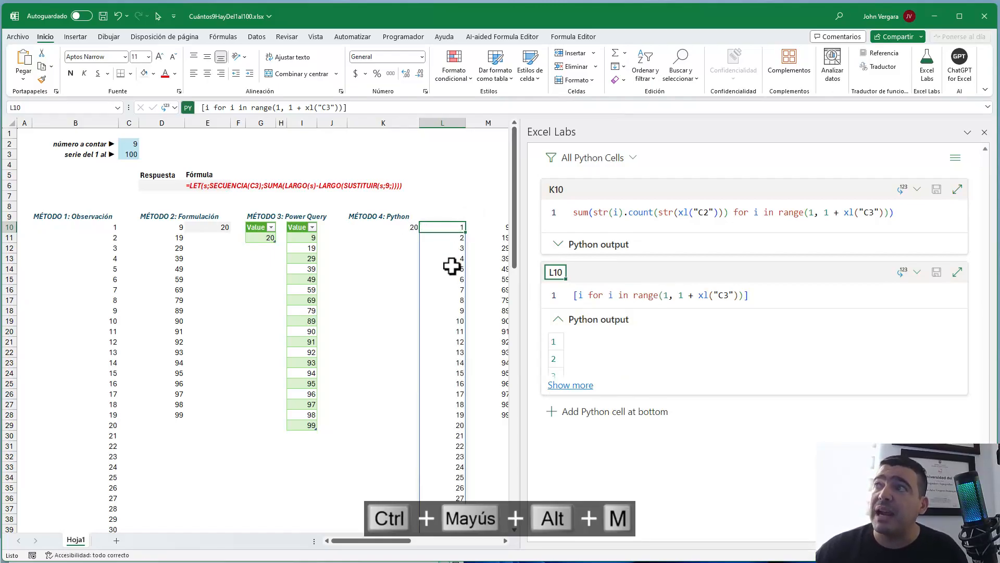
scroll(439, 413, down, 14)
scroll(441, 413, down, 14)
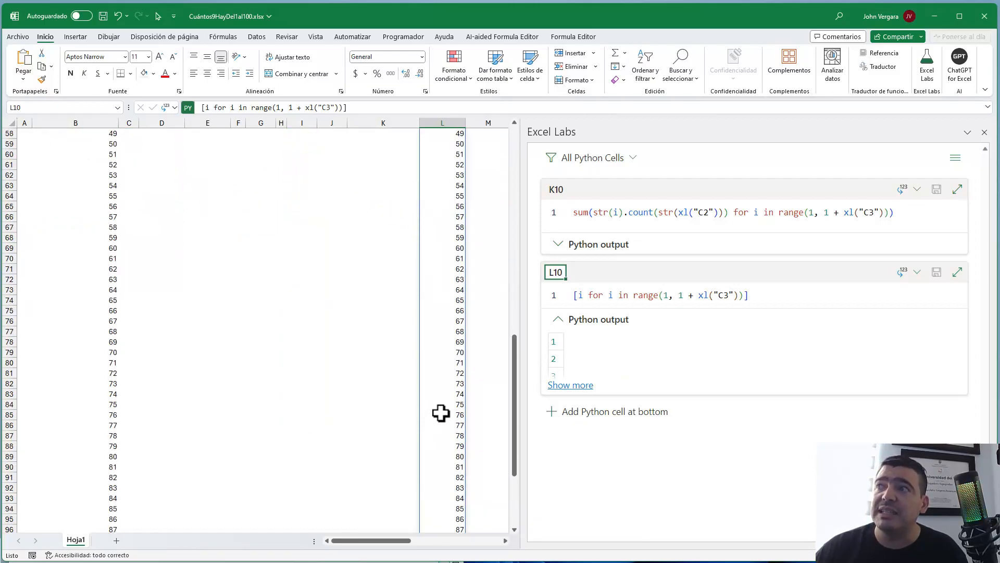
scroll(441, 413, up, 14)
scroll(440, 413, up, 14)
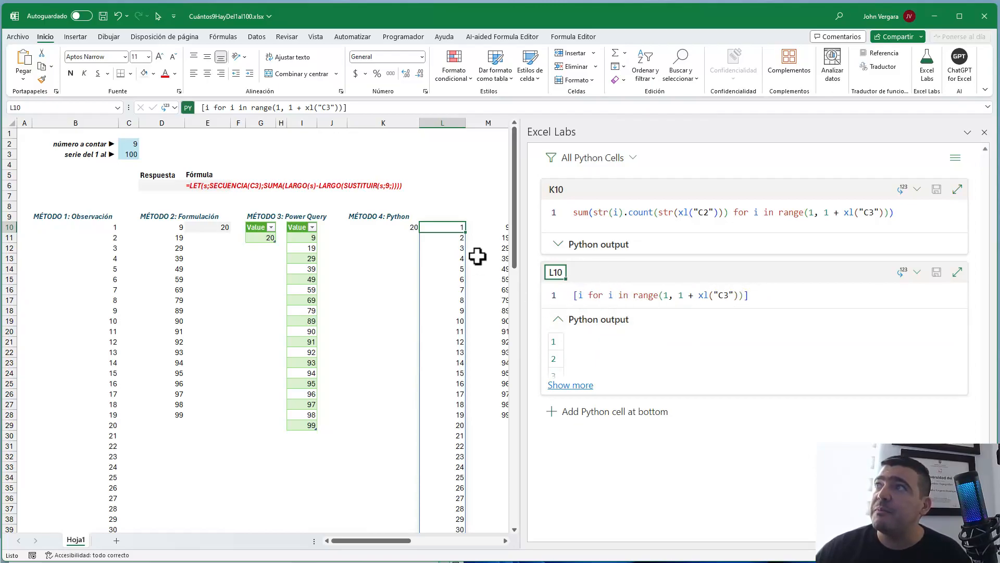
Add the condition if str(i).count("9") to the end of L10's list comprehension, and run it
click(747, 290)
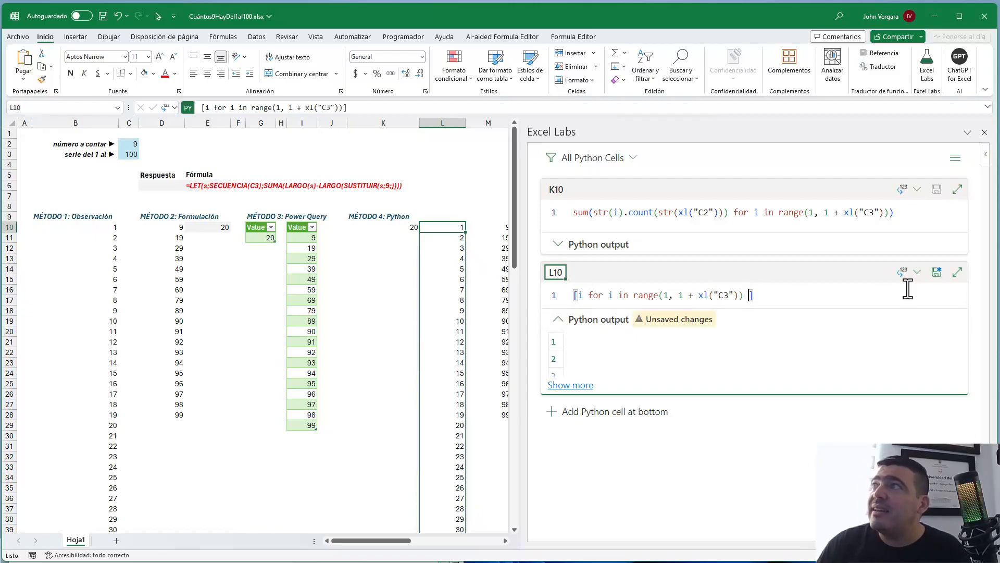
text(if )
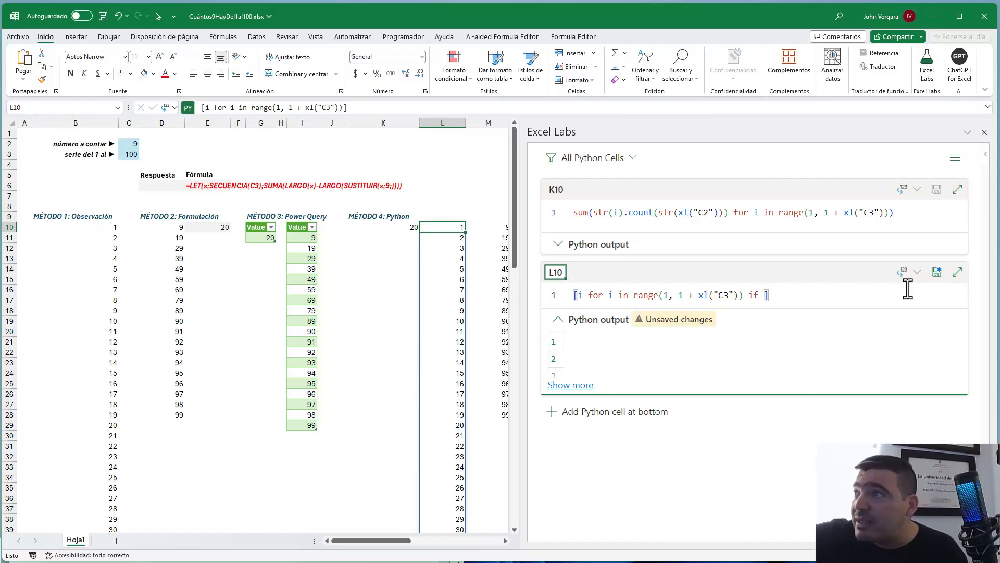
text(str(i))
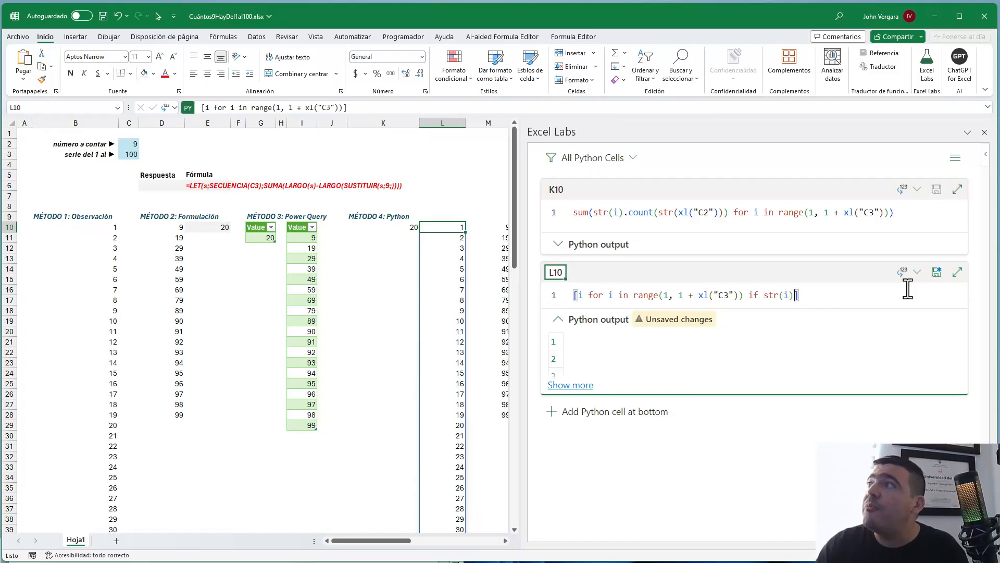
text(.cap)
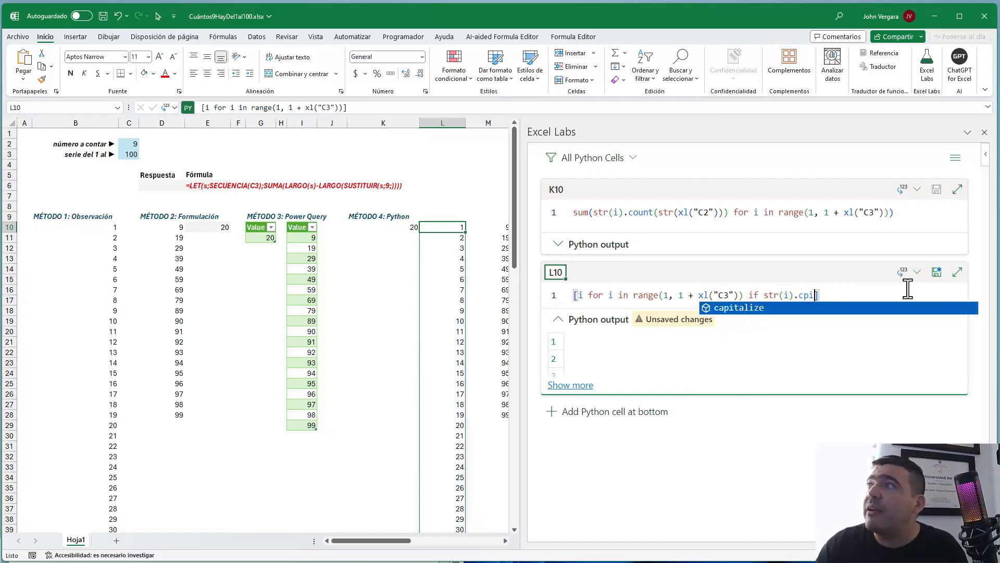
key(BackSpace)
key(BackSpace)
text(ount()
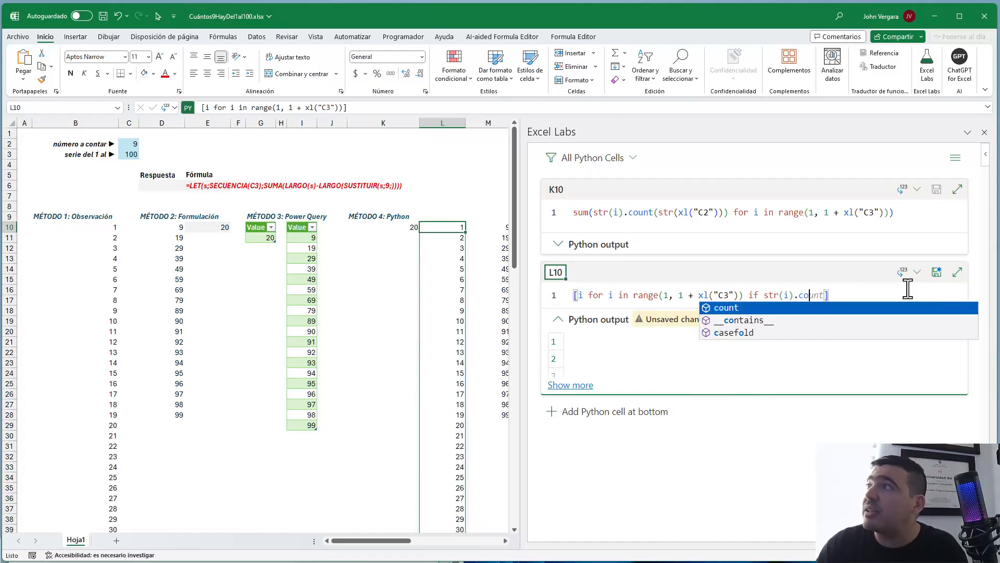
text("9)
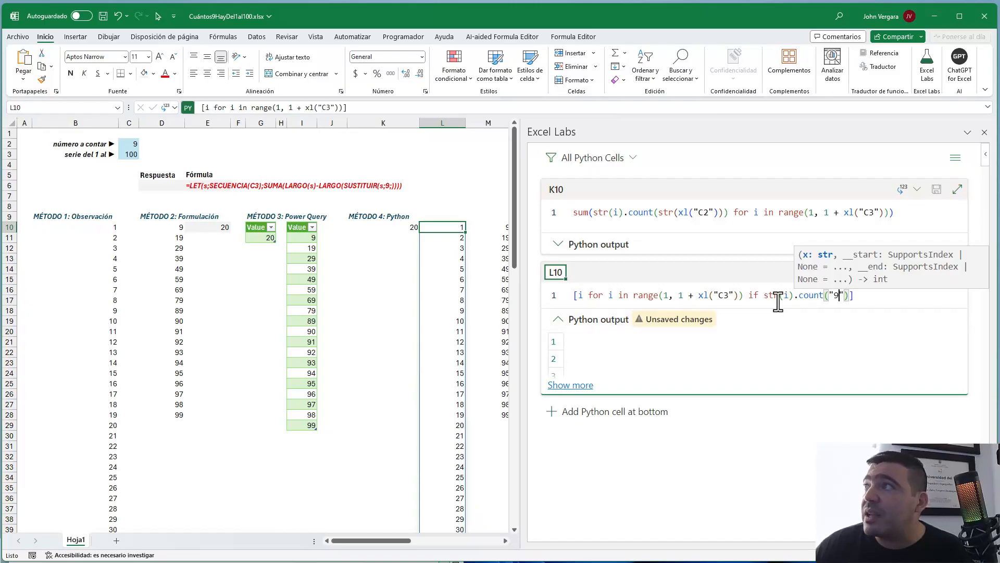
click(867, 298)
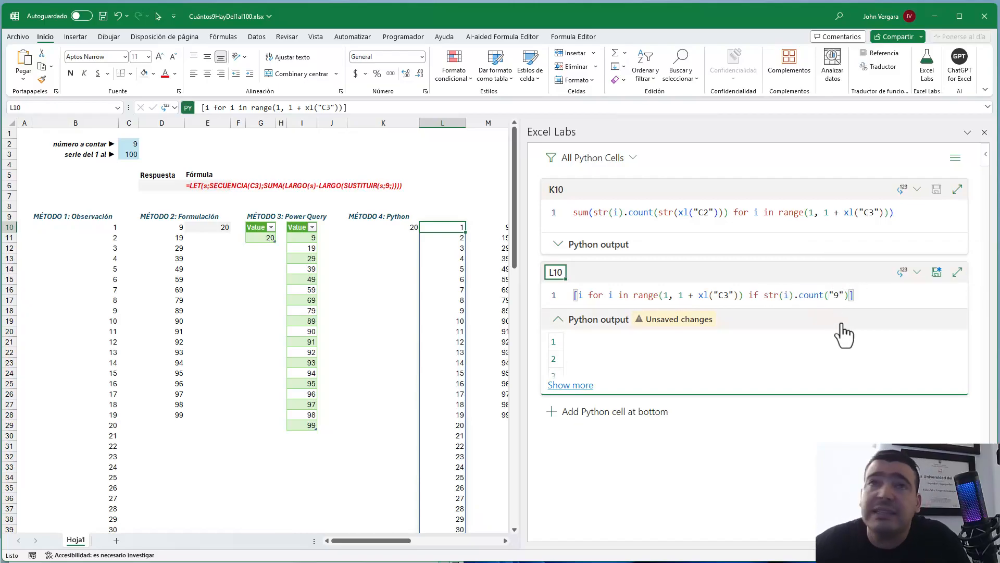
key(ctrl+Return)
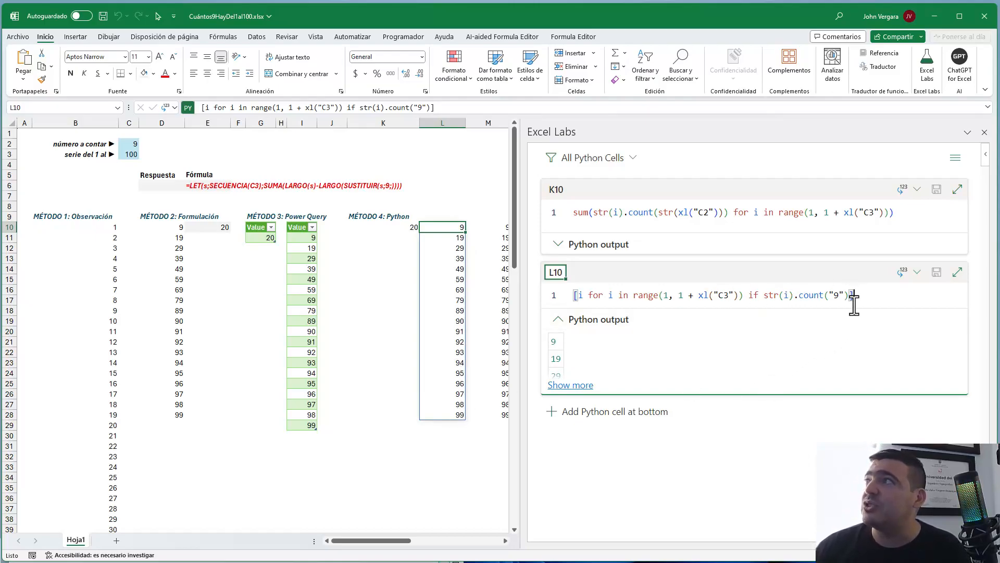
Replace the literal "9" in L10's count condition with the cell reference xl("C2"), and run the code
drag(844, 295, 829, 295)
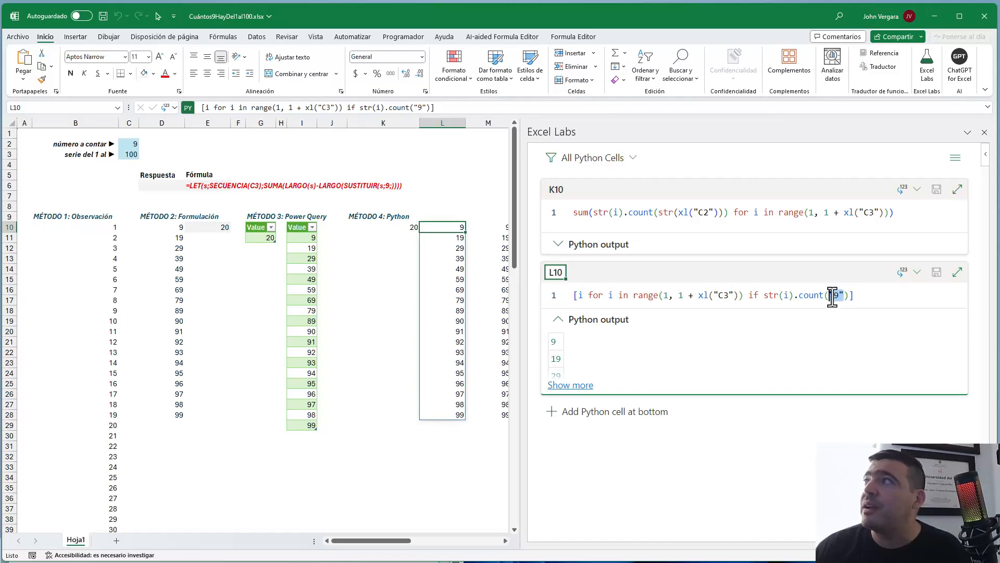
text(xl(")
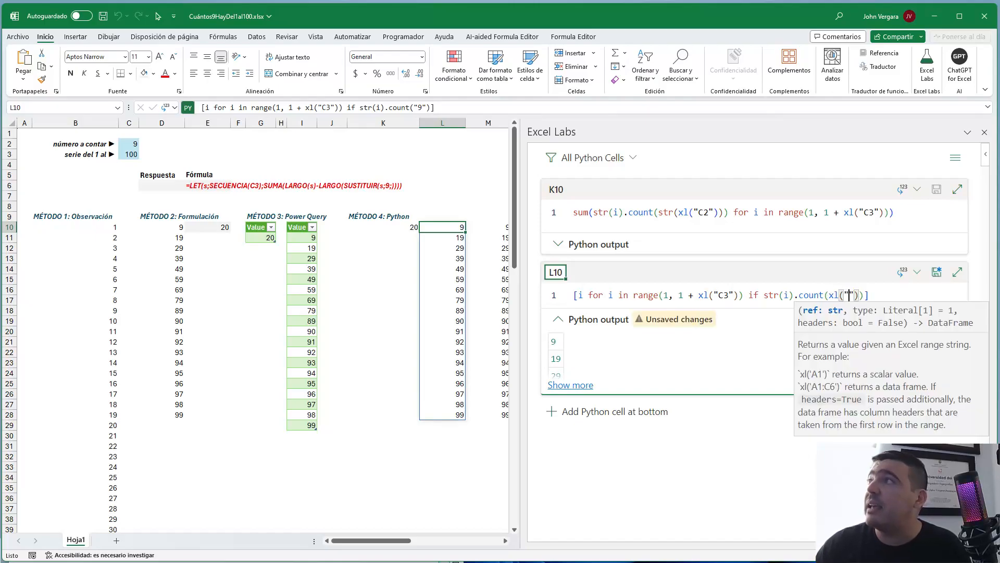
text(C2)
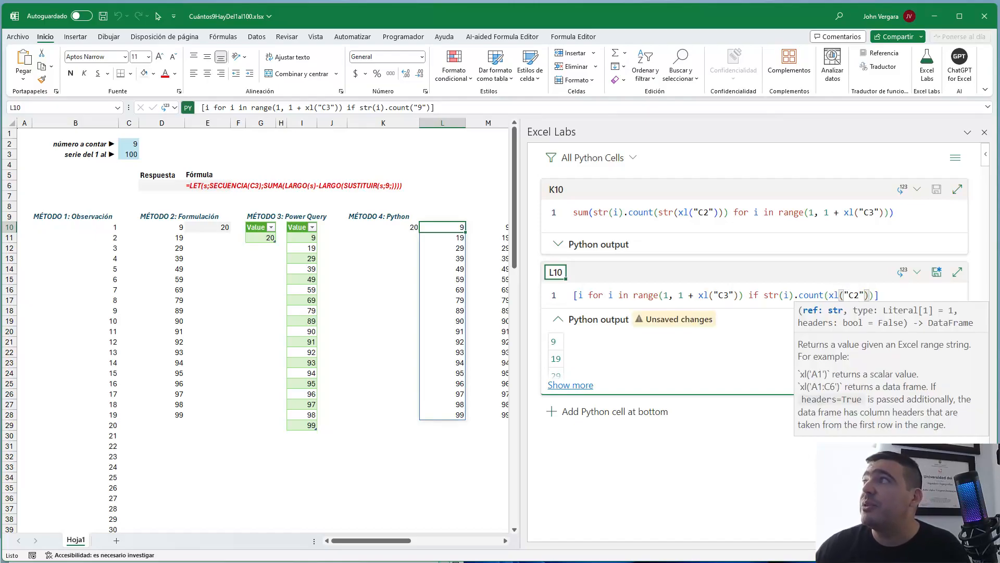
key(ctrl+Return)
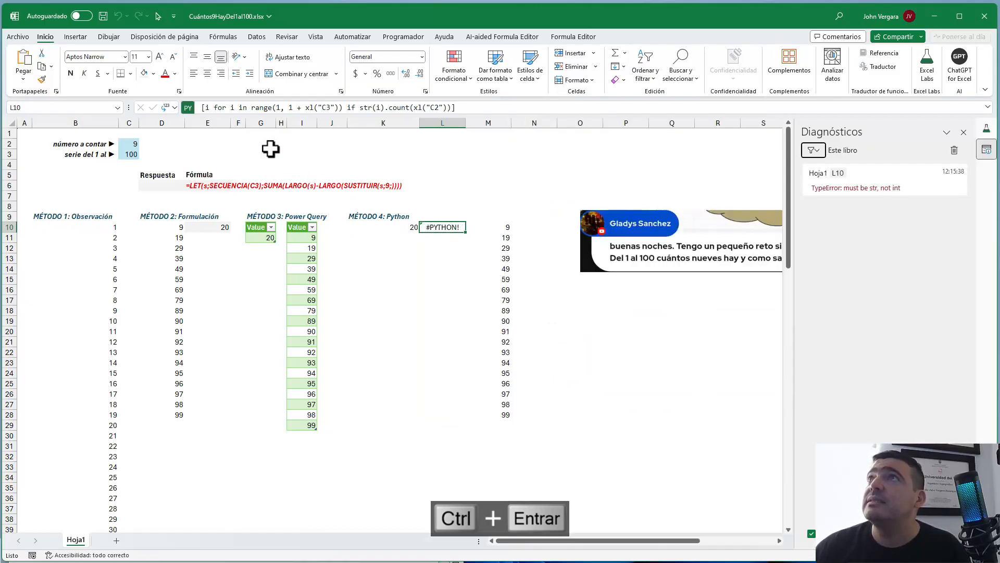
Wrap xl("C2") in str() inside L10's count condition, and run the formula again
click(415, 107)
text(str()
key(Right)
key(Right)
key(Right)
key(Right)
key(Right)
key(Right)
key(Right)
text())
key(ctrl+Return)
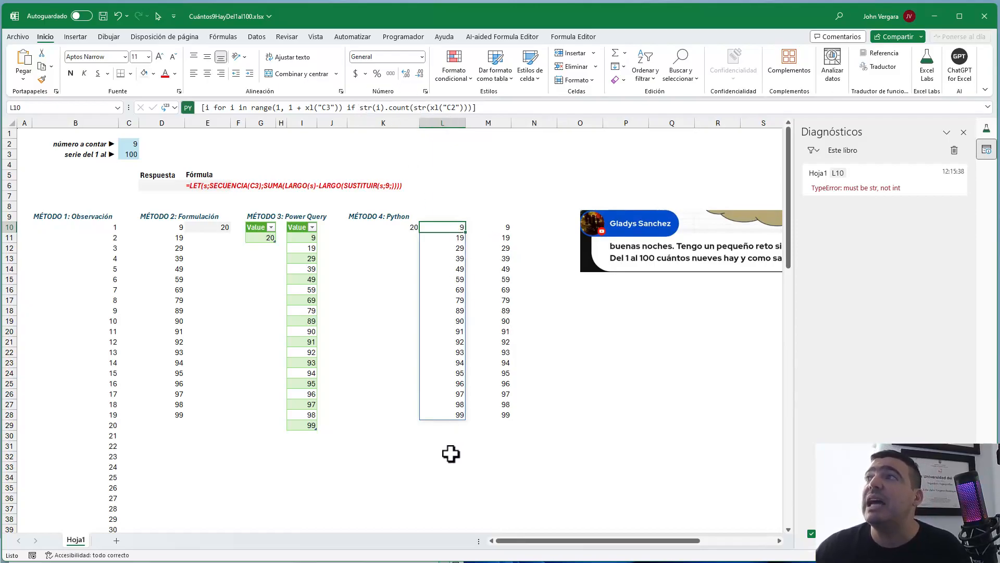
Shade the Python count in K10 light grey like E10, and reselect the list formula in L10
click(404, 228)
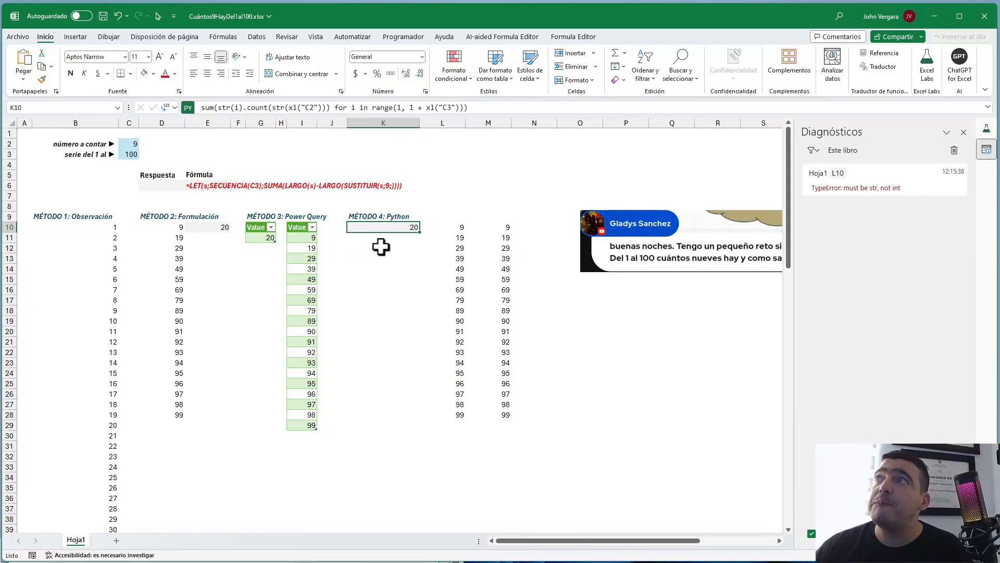
click(452, 229)
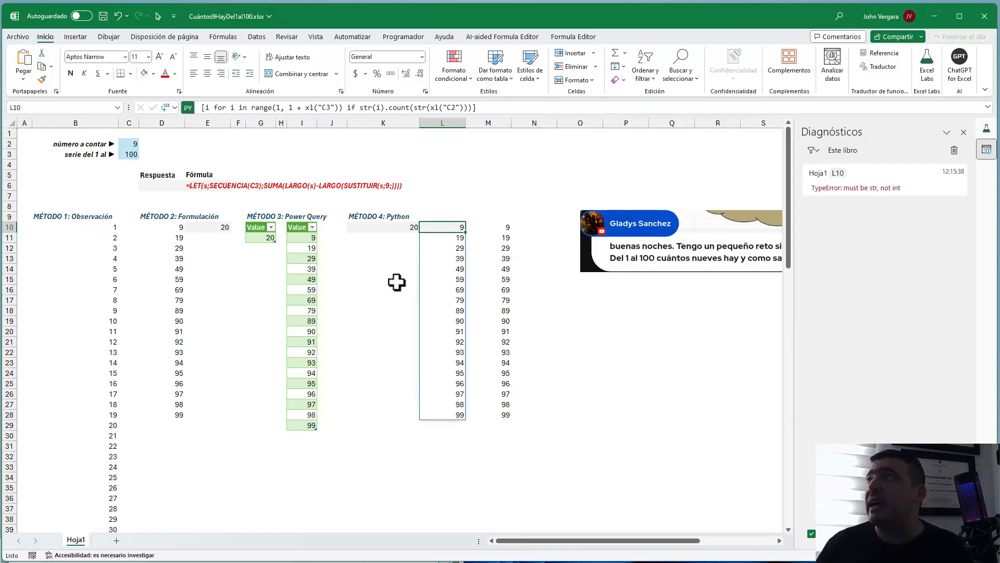
Clear the workbook's Python diagnostics and close their display to return to the Excel Labs code
click(952, 152)
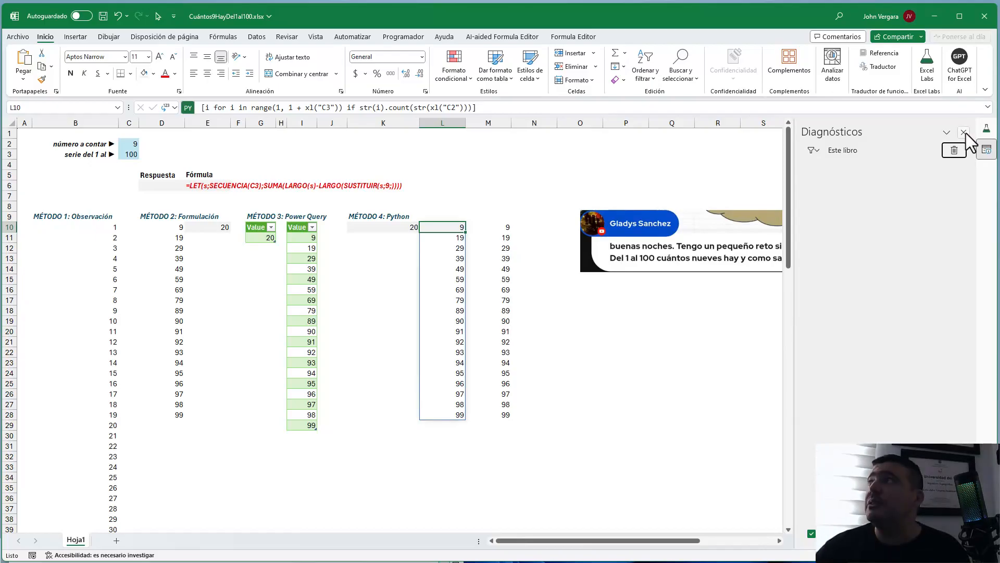
click(965, 132)
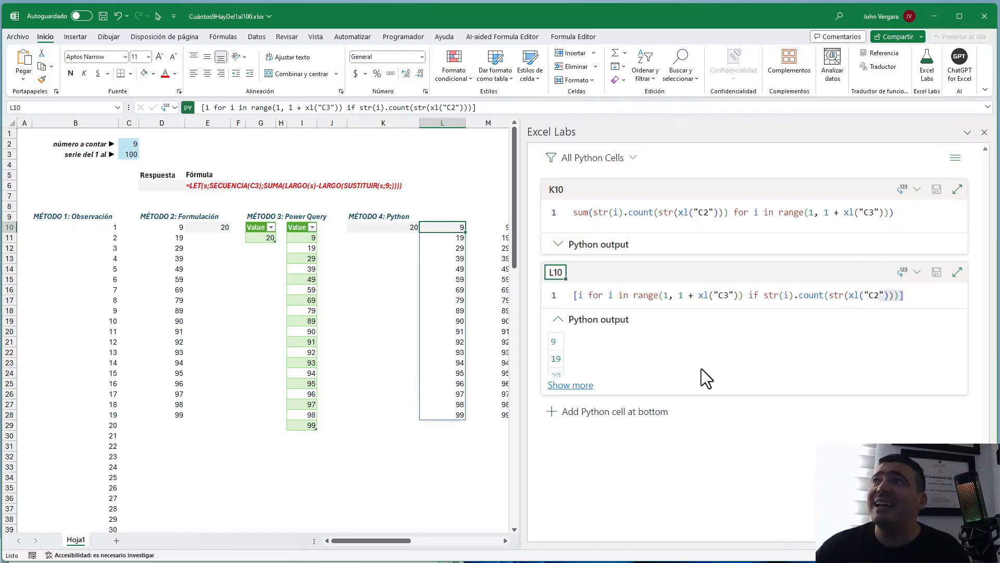